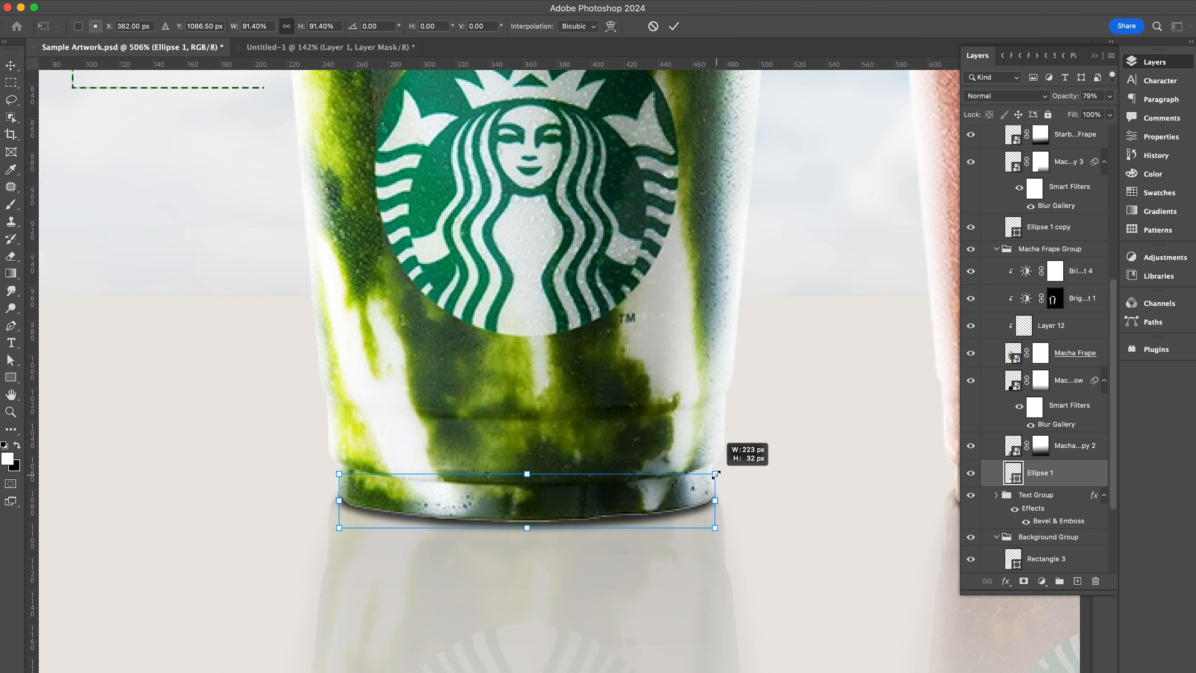
Scale the Ellipse 1 shadow to fit beneath the base of the matcha cup and apply the transform
drag(720, 506, 748, 505)
key(Return)
drag(554, 643, 564, 245)
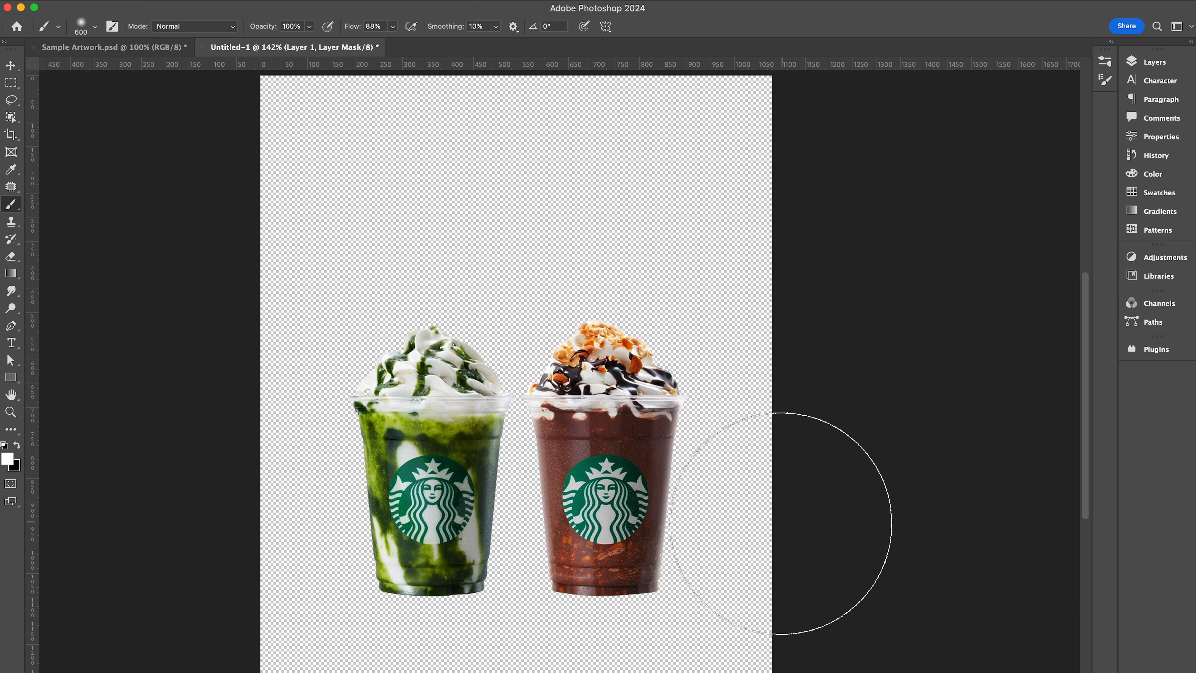
Paint white on the Layer 1 mask with a soft 600 px brush to reveal the poster around the two cups
mouse_move(781, 523)
mouse_down()
mouse_move(609, 542)
mouse_move(715, 502)
mouse_move(685, 351)
mouse_move(401, 427)
mouse_move(334, 614)
mouse_up()
mouse_move(318, 654)
mouse_down()
mouse_move(377, 584)
mouse_move(707, 321)
mouse_move(160, 147)
mouse_move(756, 135)
mouse_move(173, 400)
mouse_move(774, 641)
mouse_move(707, 80)
mouse_move(728, 672)
mouse_up()
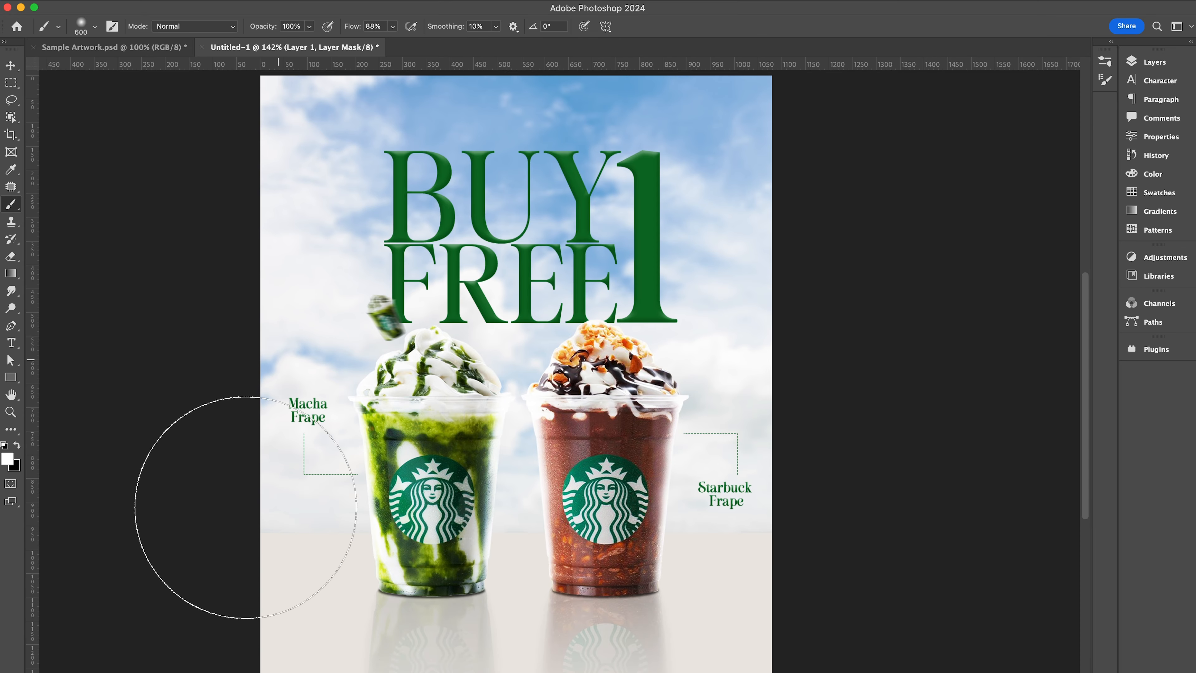
click(10, 65)
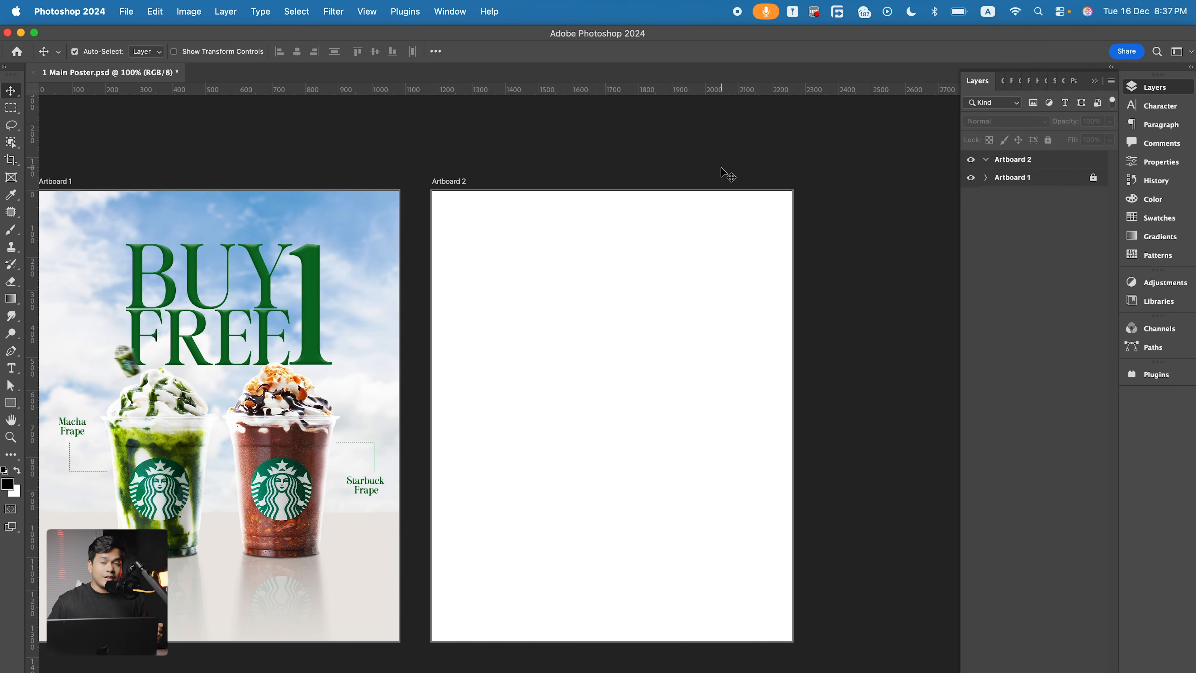
Create a new 1080 x 1350 px RGB document at 150 pixels/inch with artboards enabled
click(128, 14)
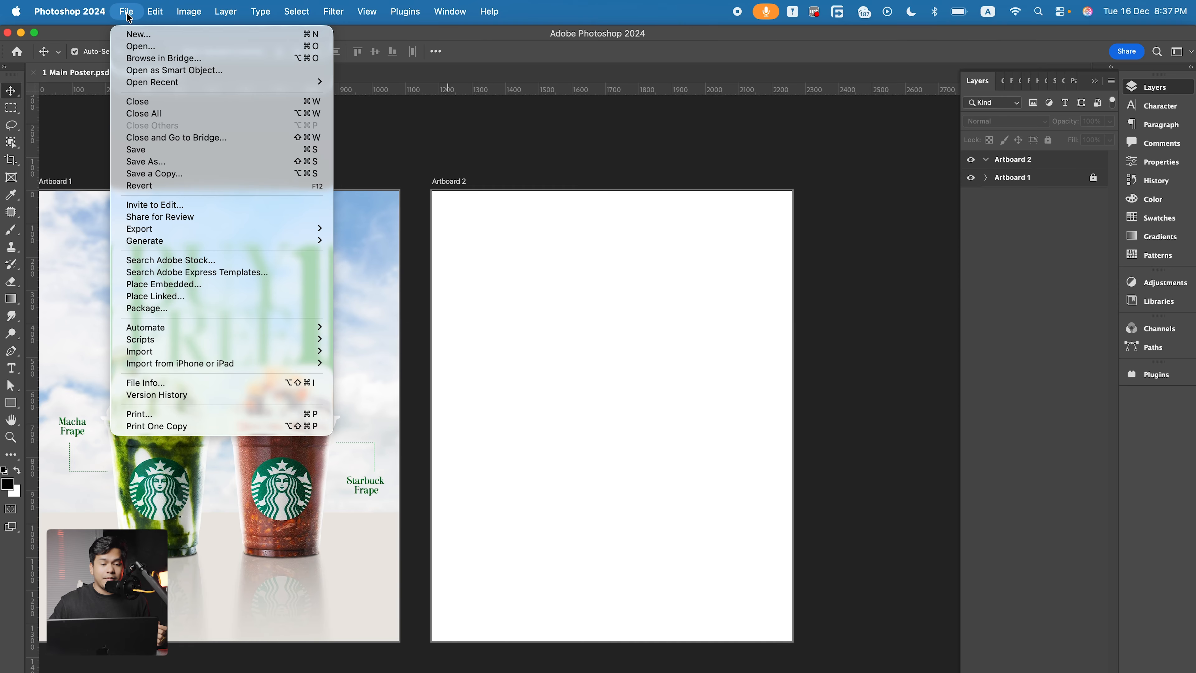
click(140, 37)
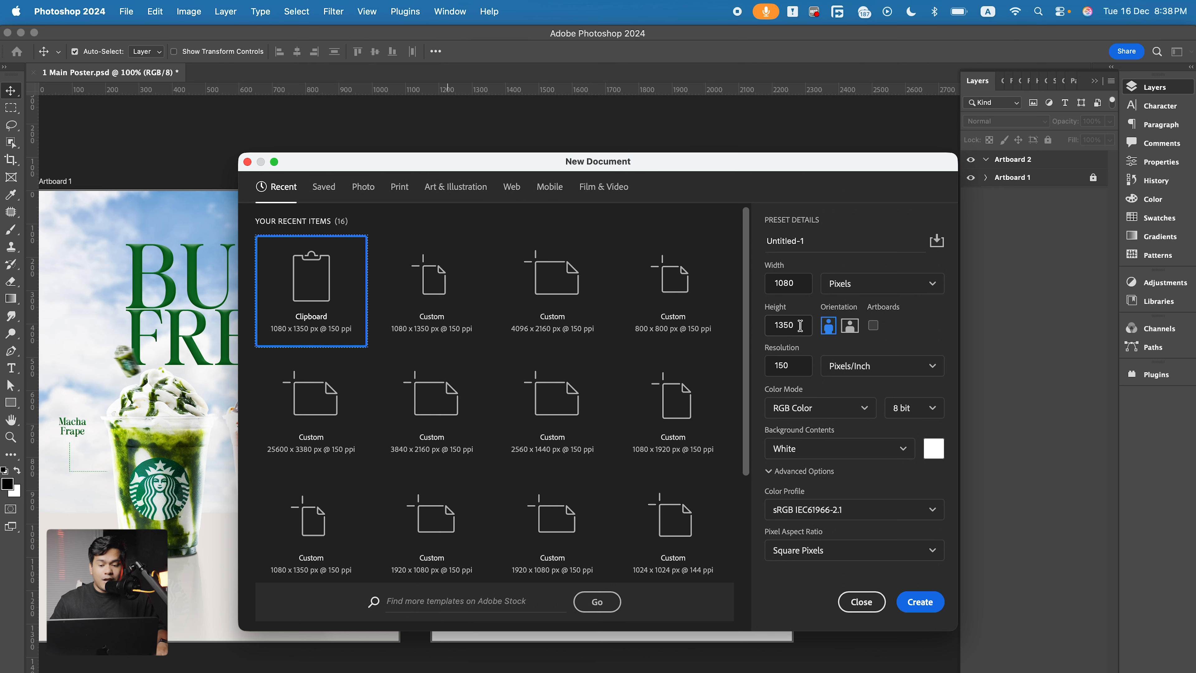
click(872, 326)
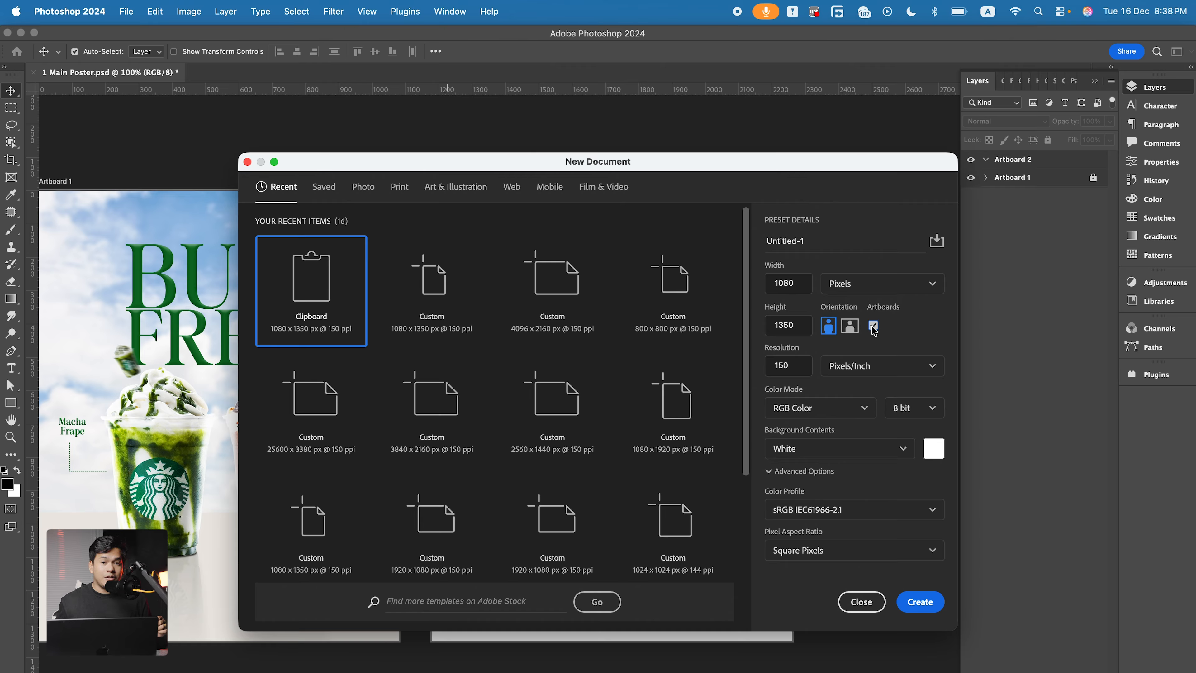
click(919, 604)
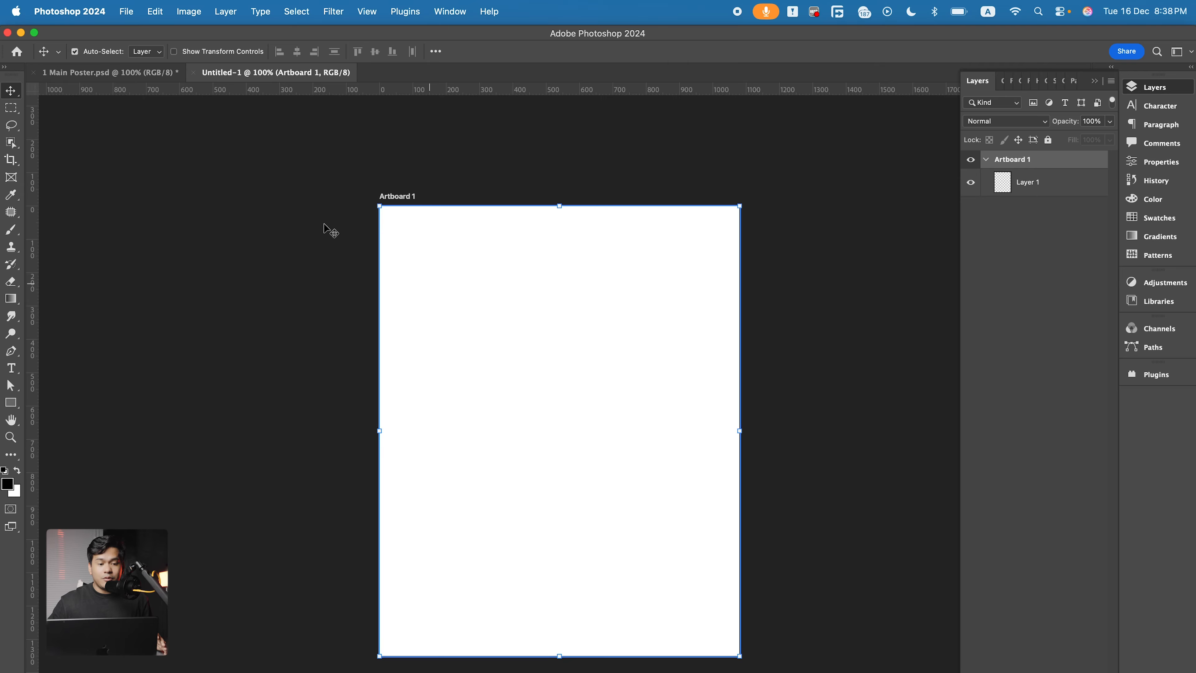
Add a second artboard to the right of Artboard 1 using the Artboard Tool
right_click(11, 91)
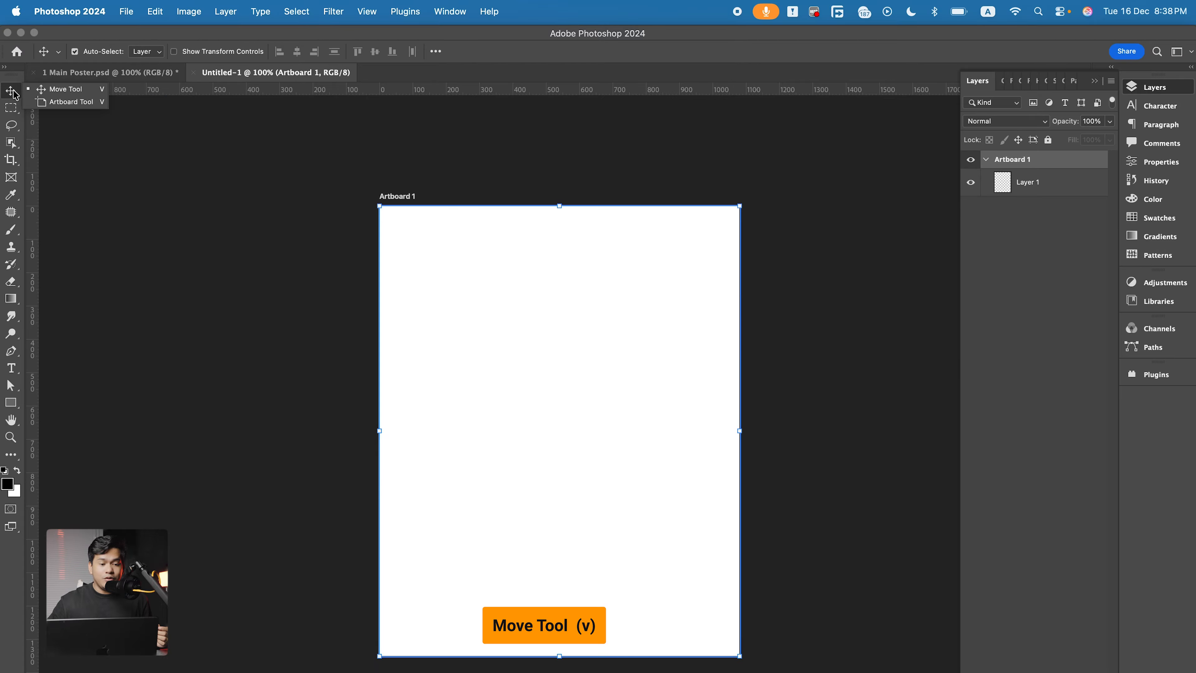
click(76, 103)
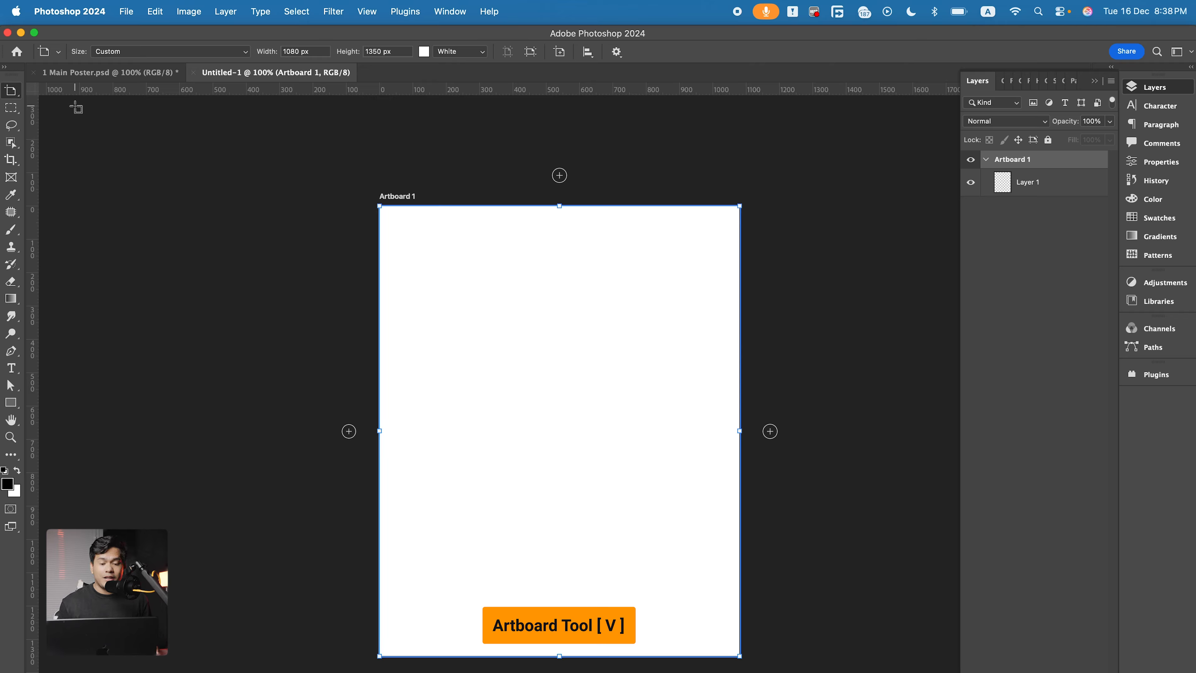
click(770, 431)
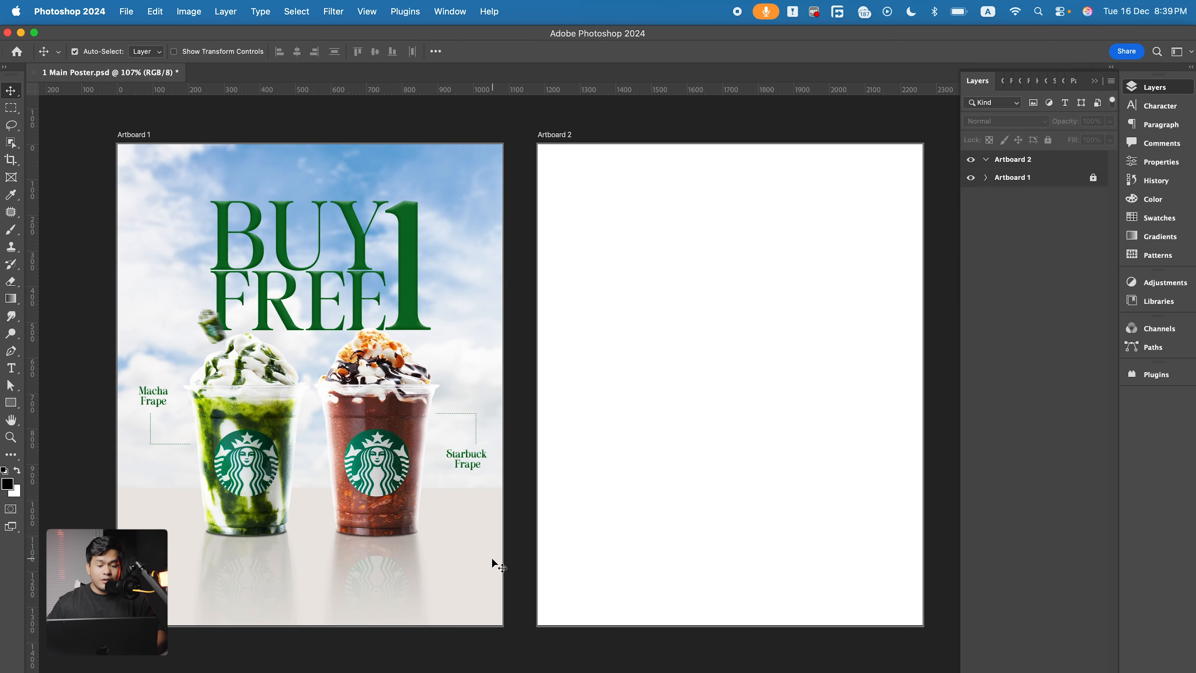
Draw a rectangle about 1216 x 761 px across the lower part of Artboard 2, extending past its edges
scroll(491, 556, up, 2)
scroll(490, 555, up, 2)
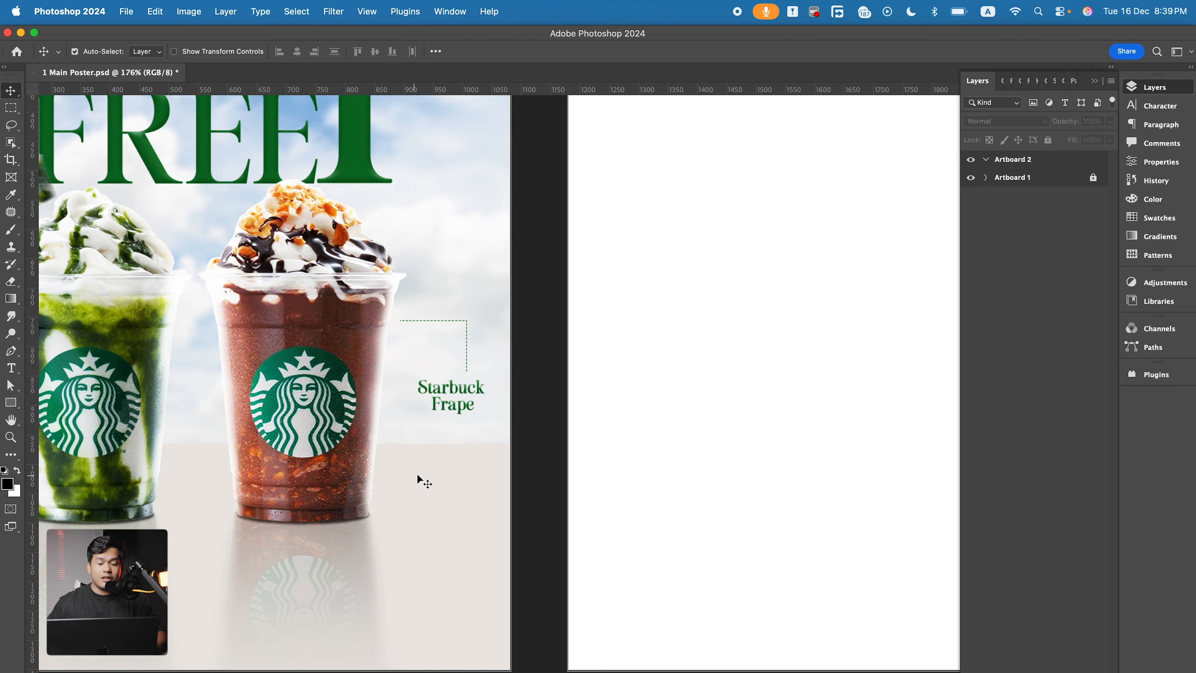
scroll(416, 483, down, 4)
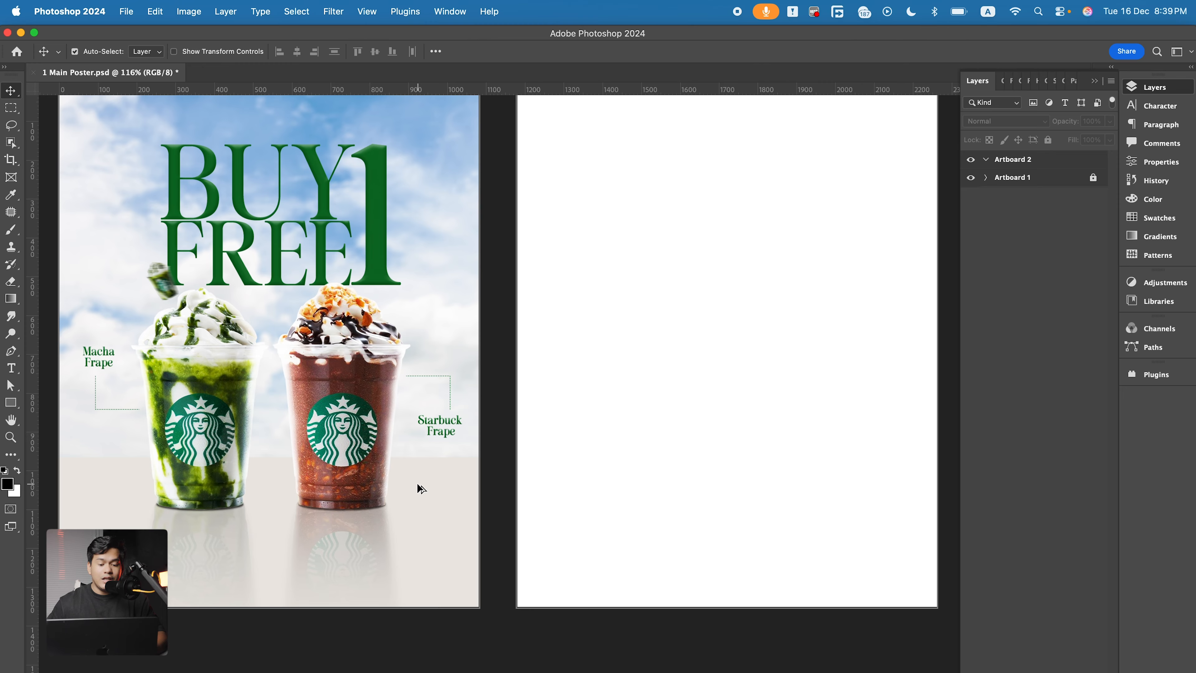
scroll(420, 488, down, 2)
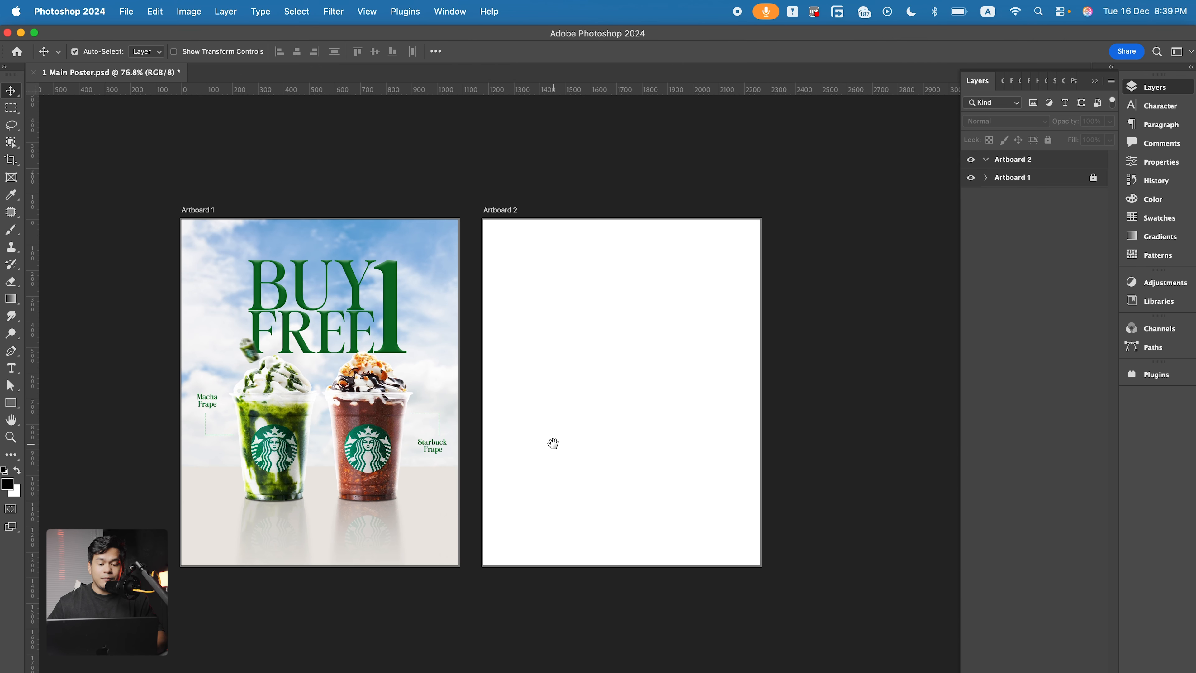
click(14, 404)
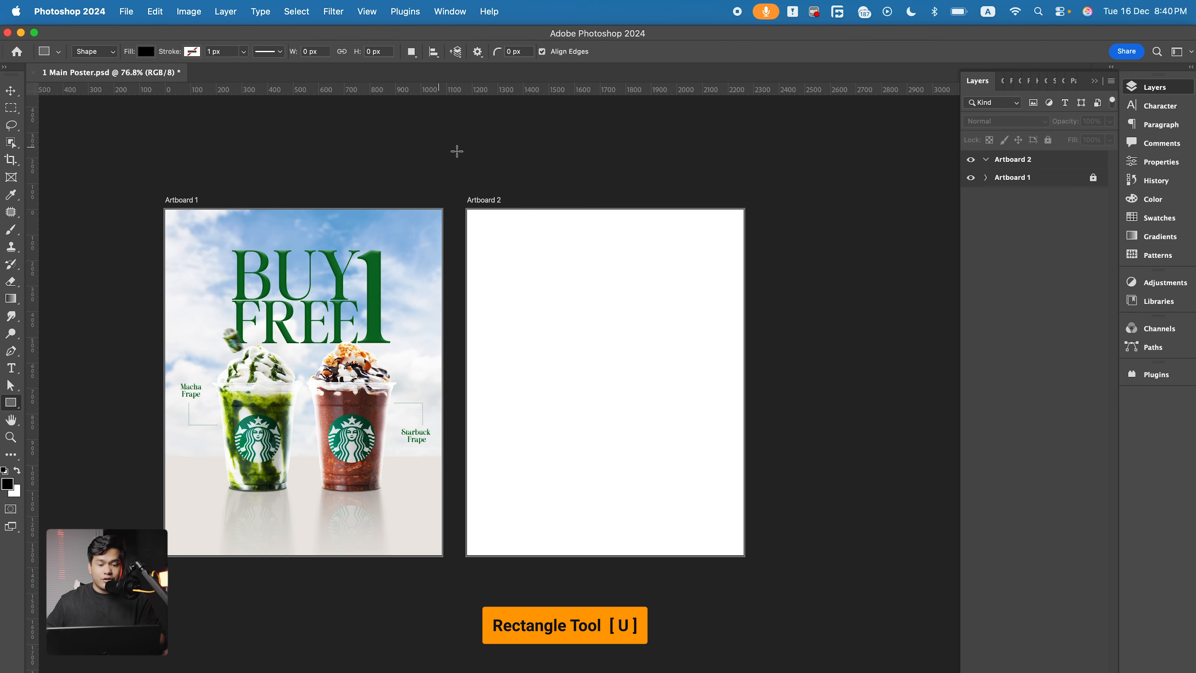
click(1021, 161)
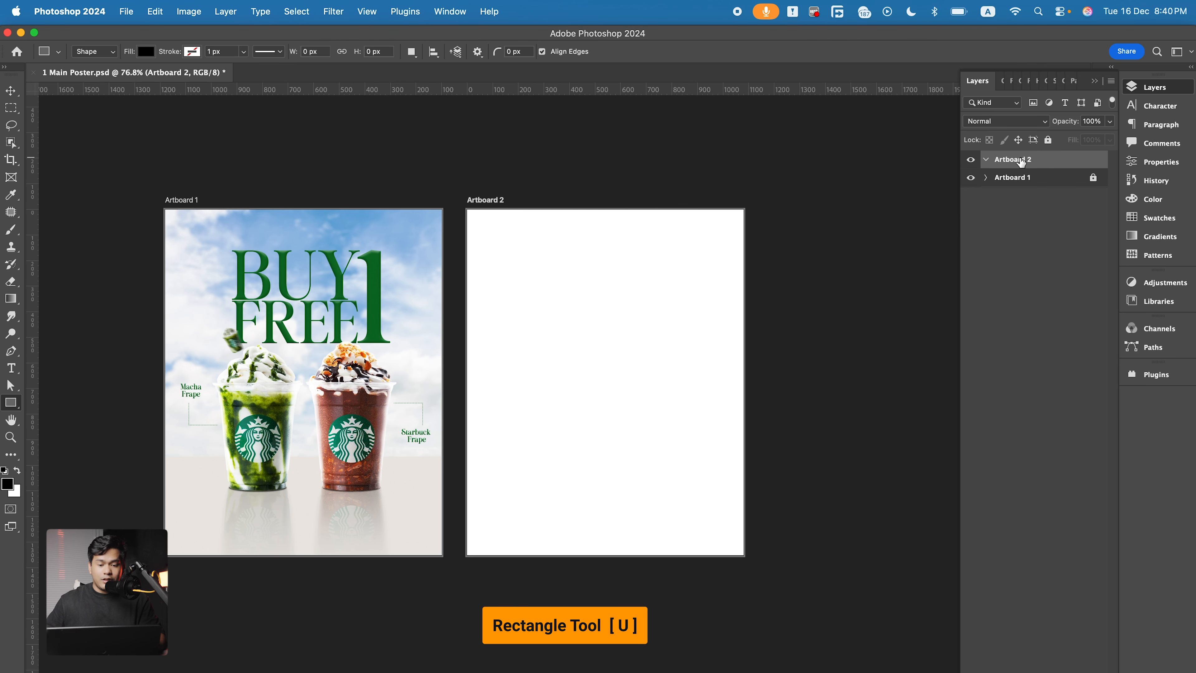
drag(454, 388, 765, 582)
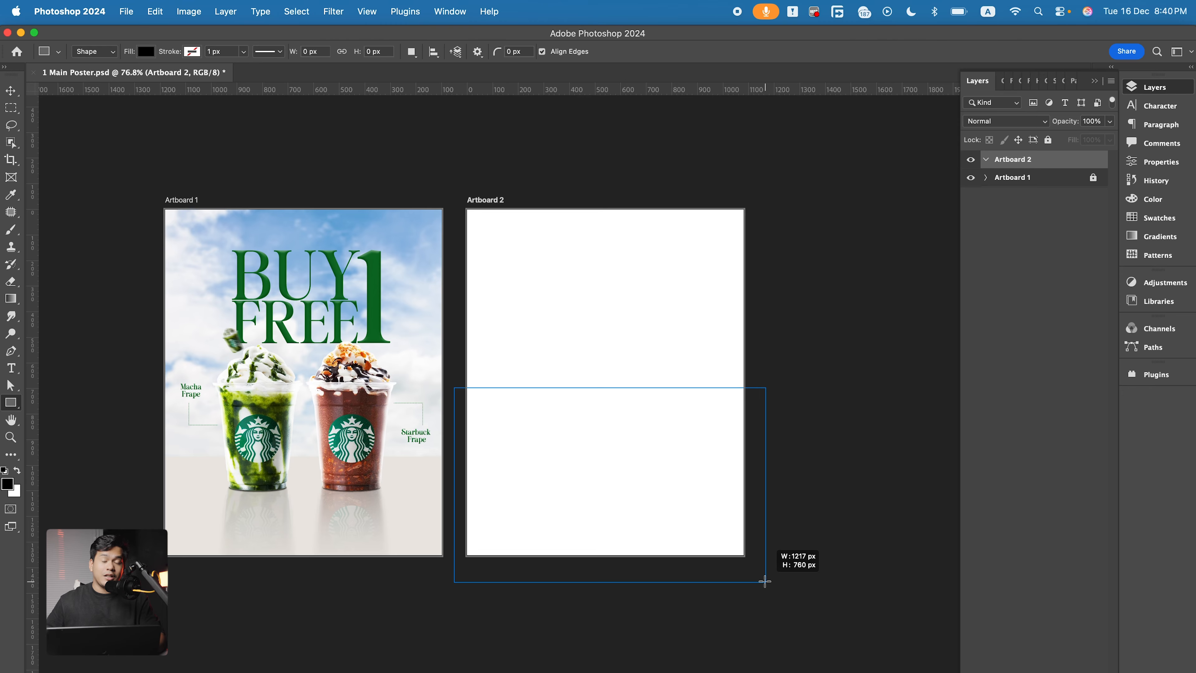
drag(765, 581, 773, 645)
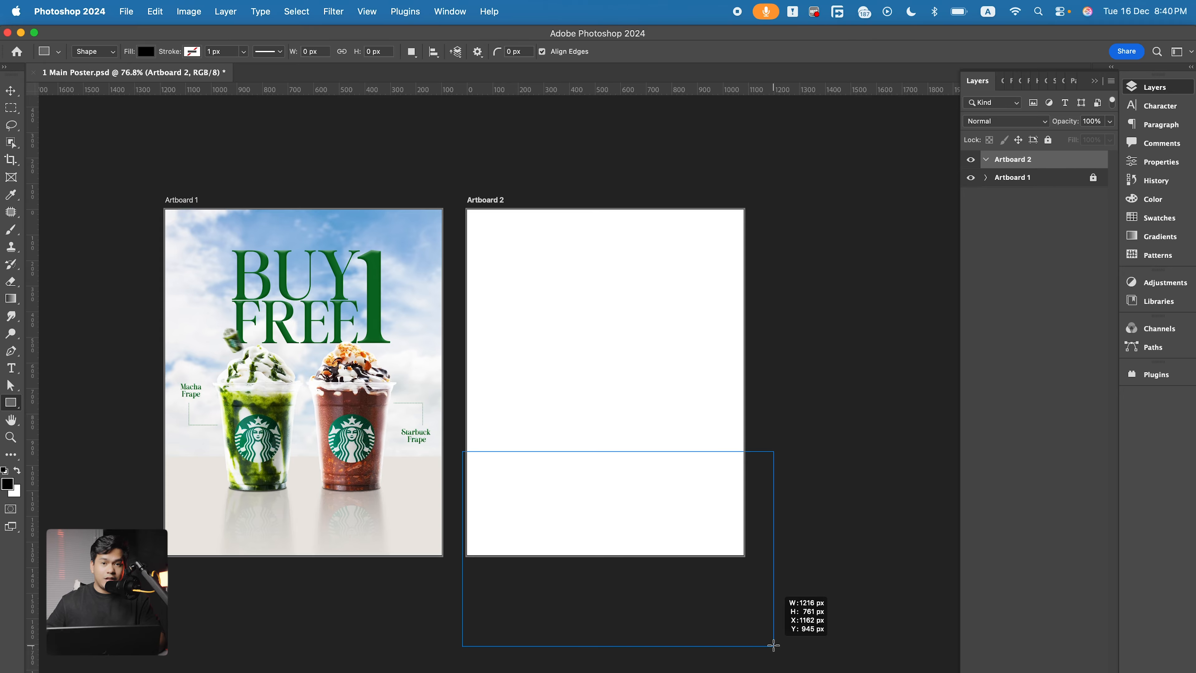
drag(773, 645, 773, 645)
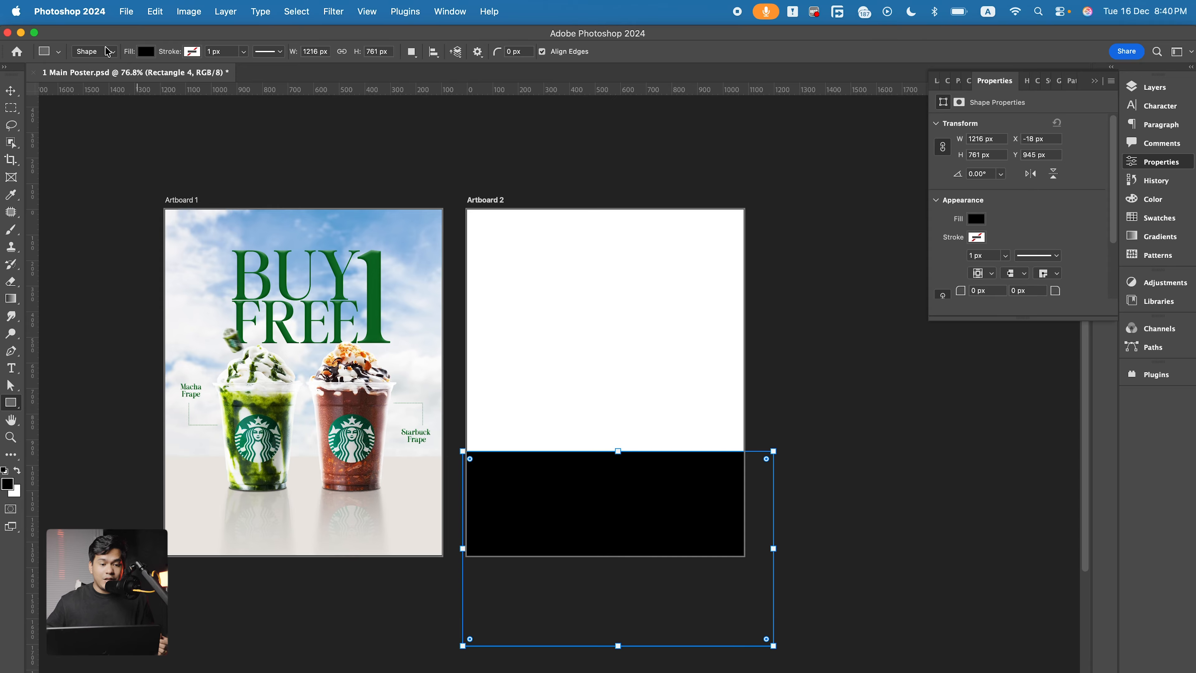
Change the floor rectangle's fill to the light grey from the recently used colors
click(146, 52)
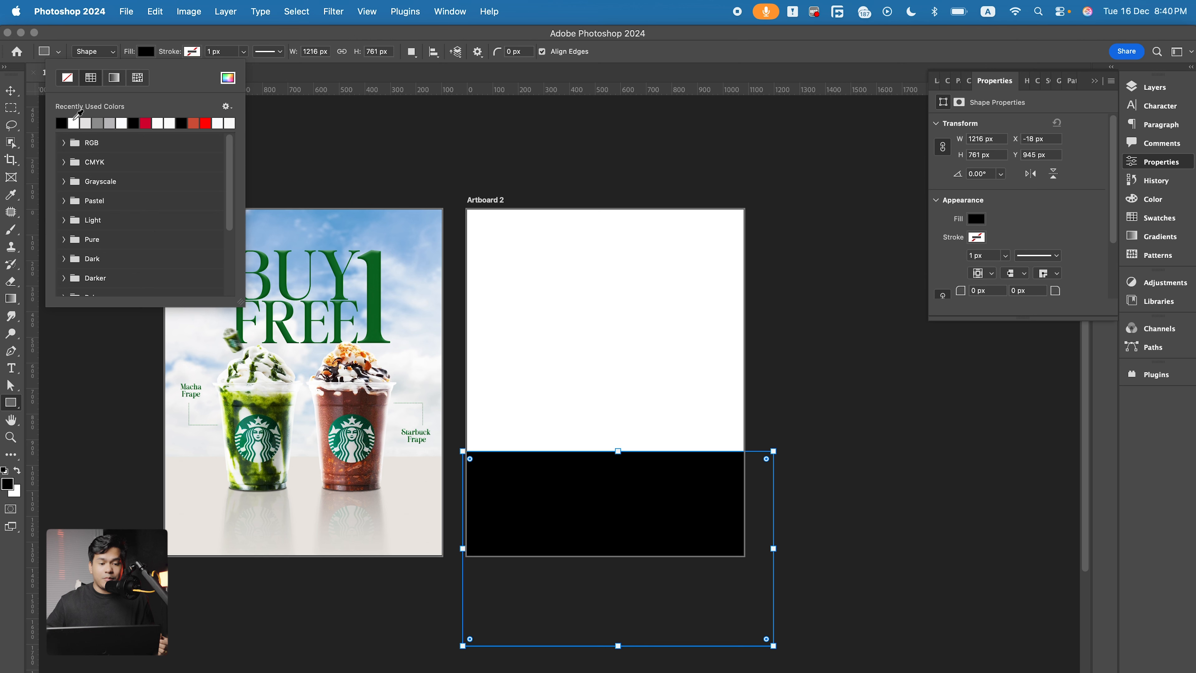
click(149, 52)
click(150, 54)
click(90, 121)
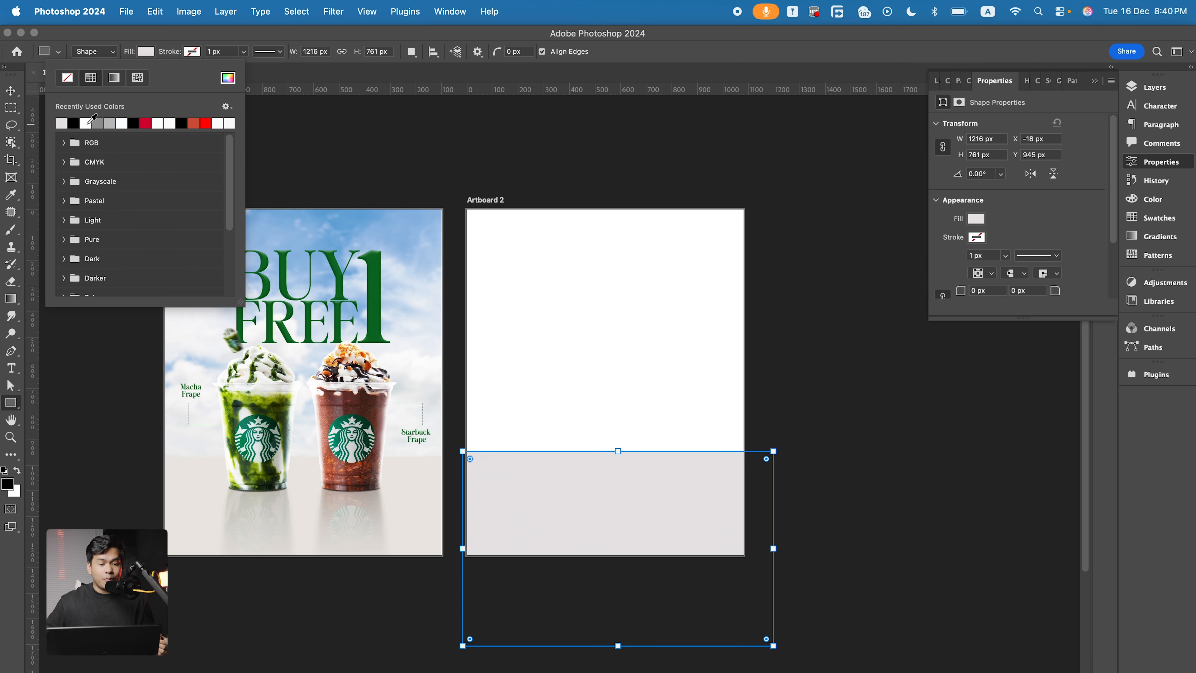
key(v)
Place Sky copy.png from the Asset folder in Finder onto Artboard 2 of the poster
click(559, 380)
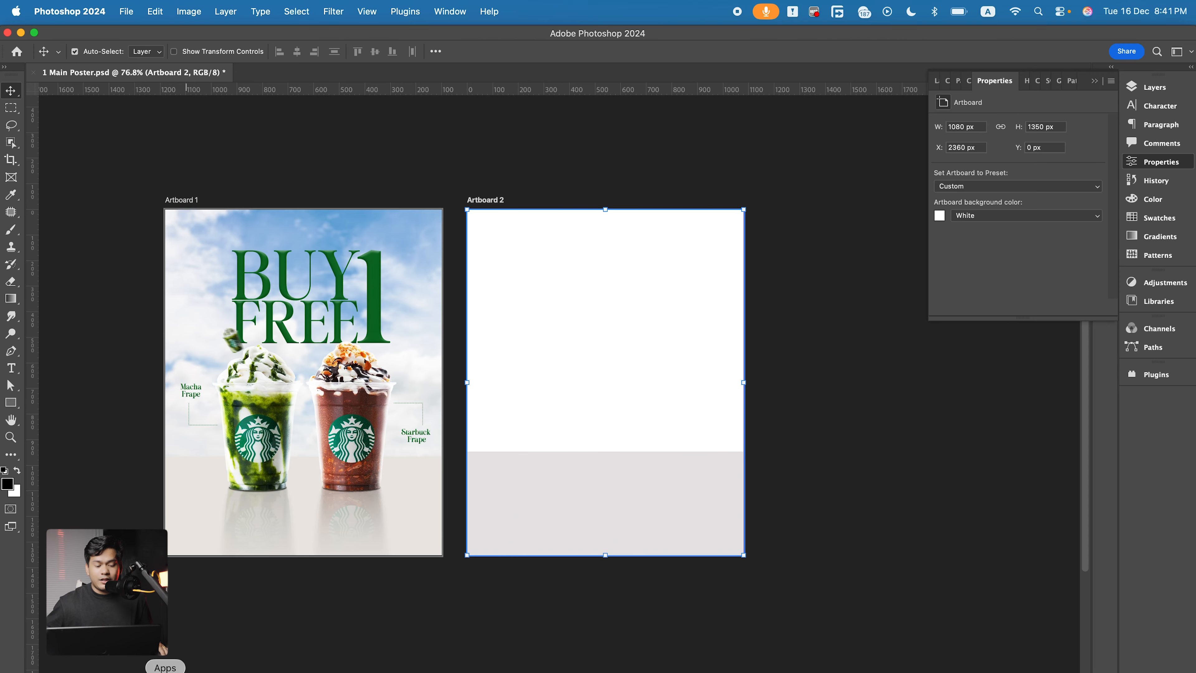
click(146, 671)
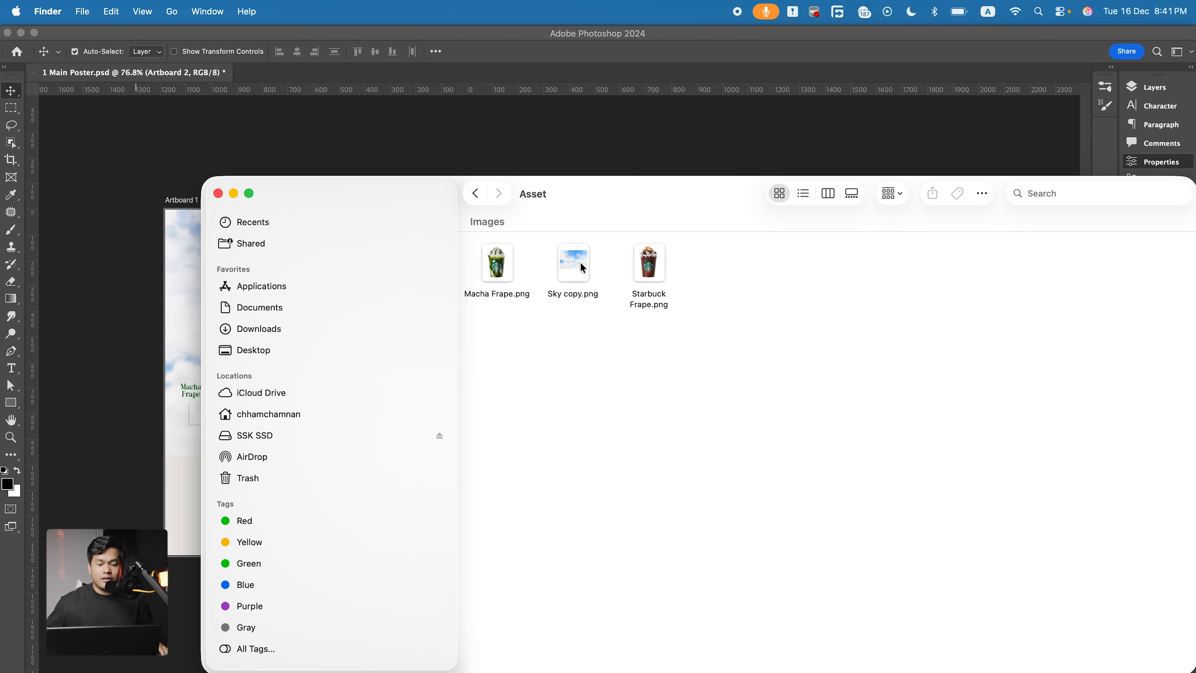
drag(583, 269, 606, 379)
key(super+Tab)
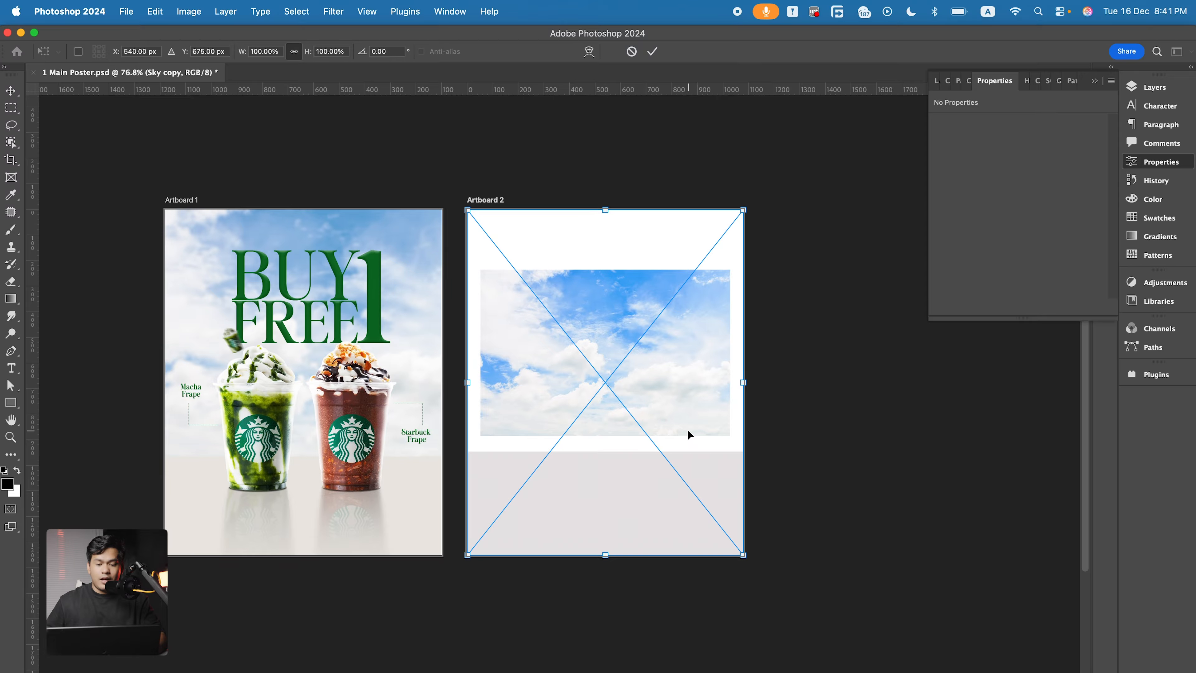
Enlarge the sky image to about 1529 x 1016 px and position it over the upper part of Artboard 2
drag(748, 206, 836, 125)
mouse_move(682, 342)
mouse_down()
mouse_move(681, 312)
mouse_move(686, 331)
mouse_up()
key(Return)
Move the Sky copy layer below Rectangle 4 in the layer order of Artboard 2
scroll(628, 476, up, 2)
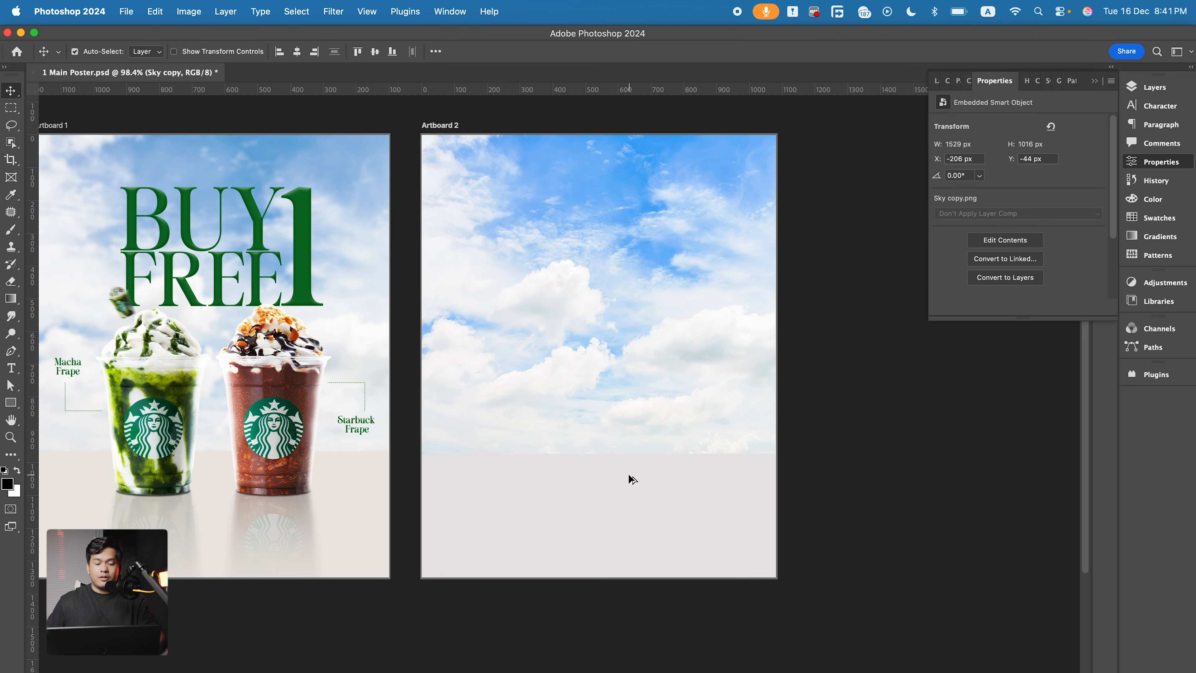
scroll(630, 478, up, 2)
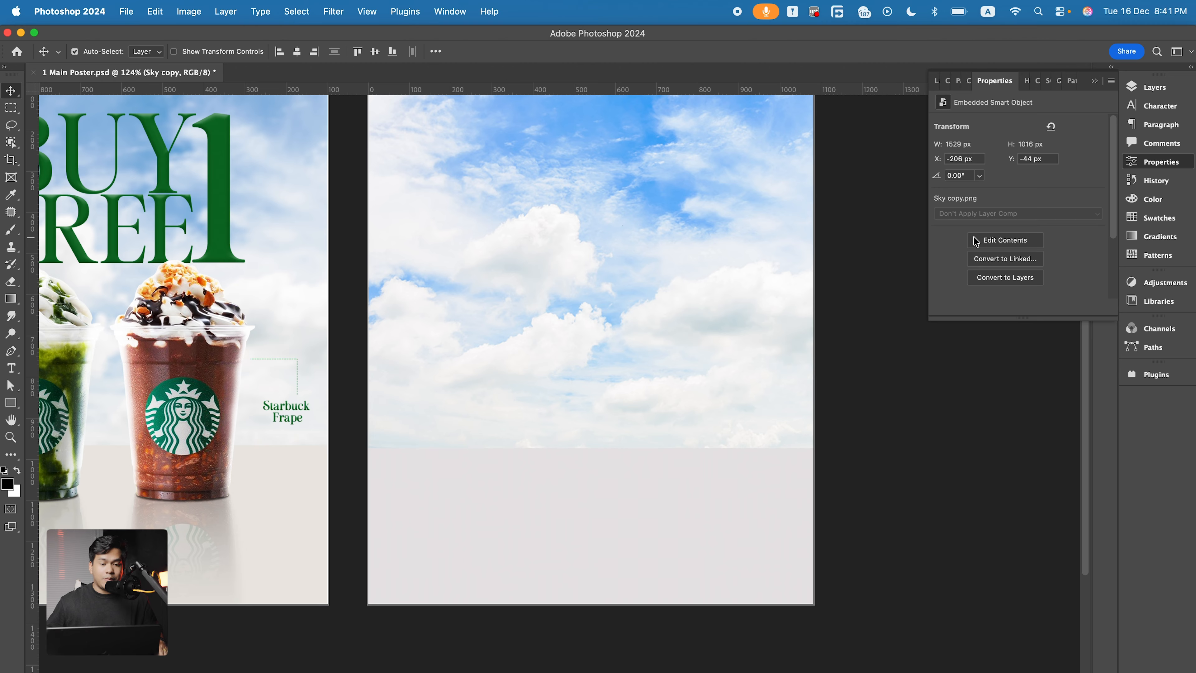
click(1149, 88)
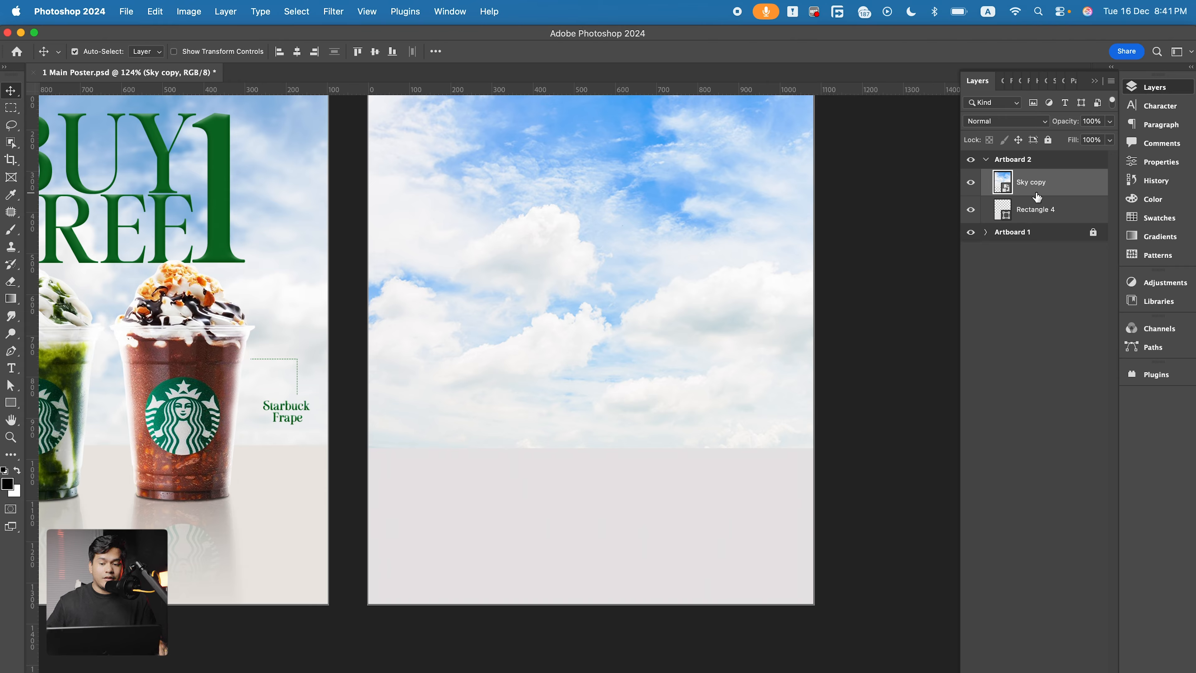
drag(1031, 189, 1031, 223)
key(super+0)
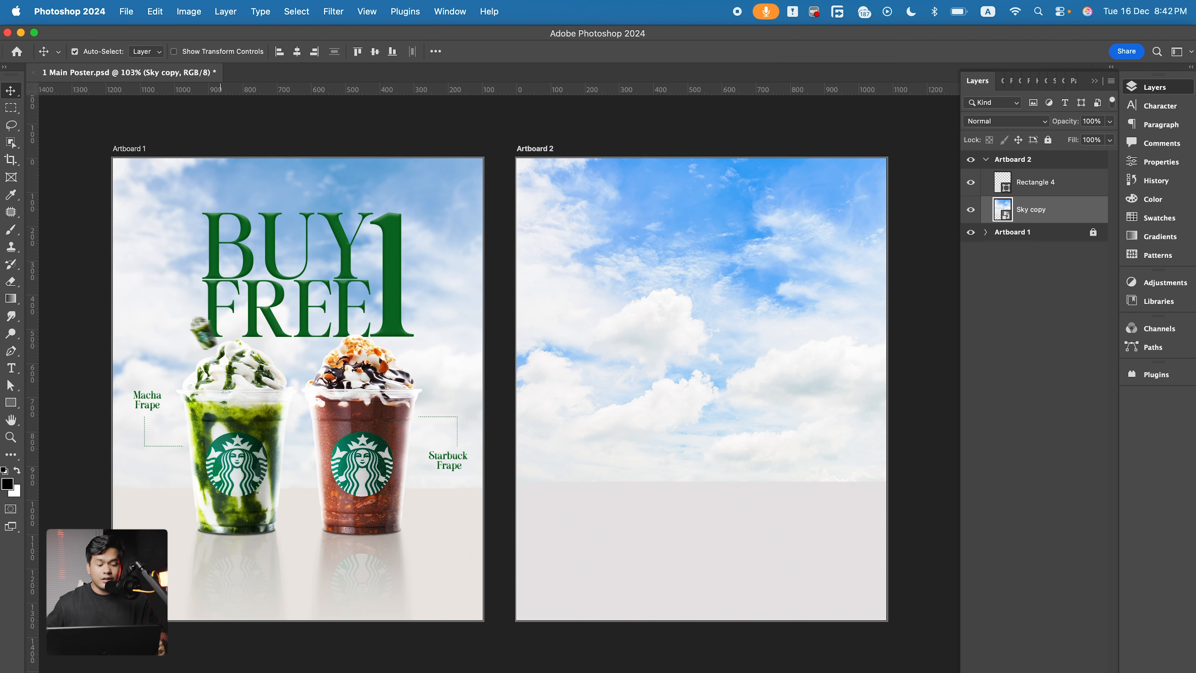
Place Macha Frape.png and Starbuck Frape.png together from the Finder Asset folder onto Artboard 2
click(131, 672)
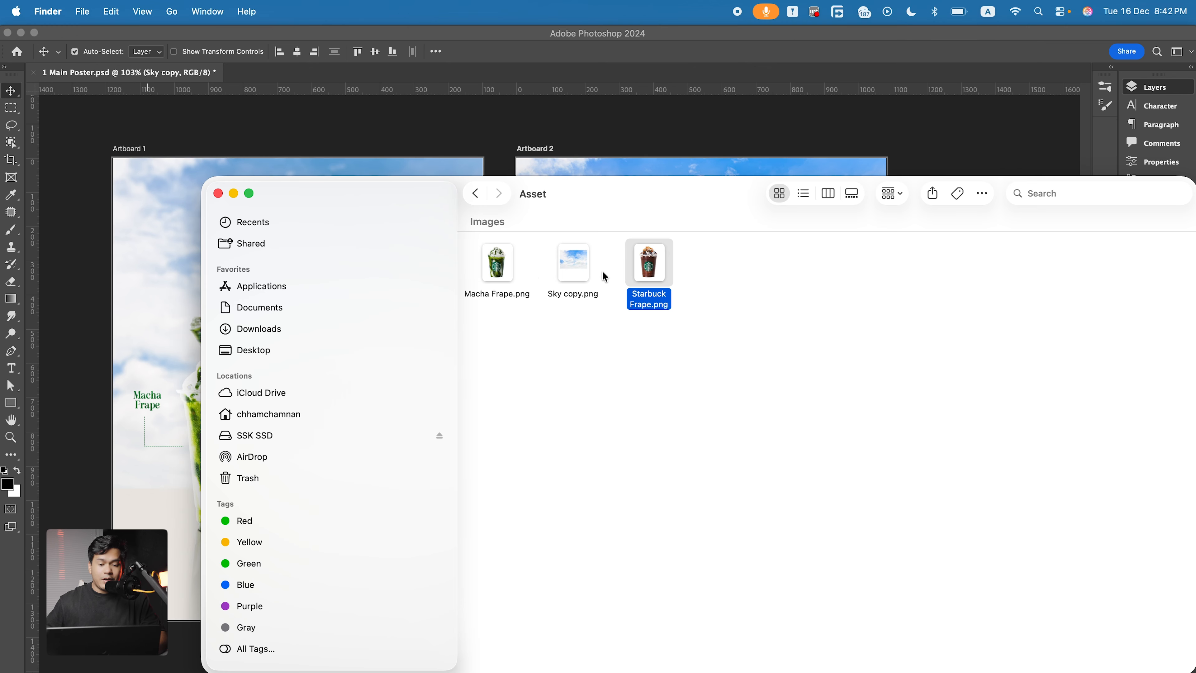
super+click(497, 270)
drag(499, 267, 661, 384)
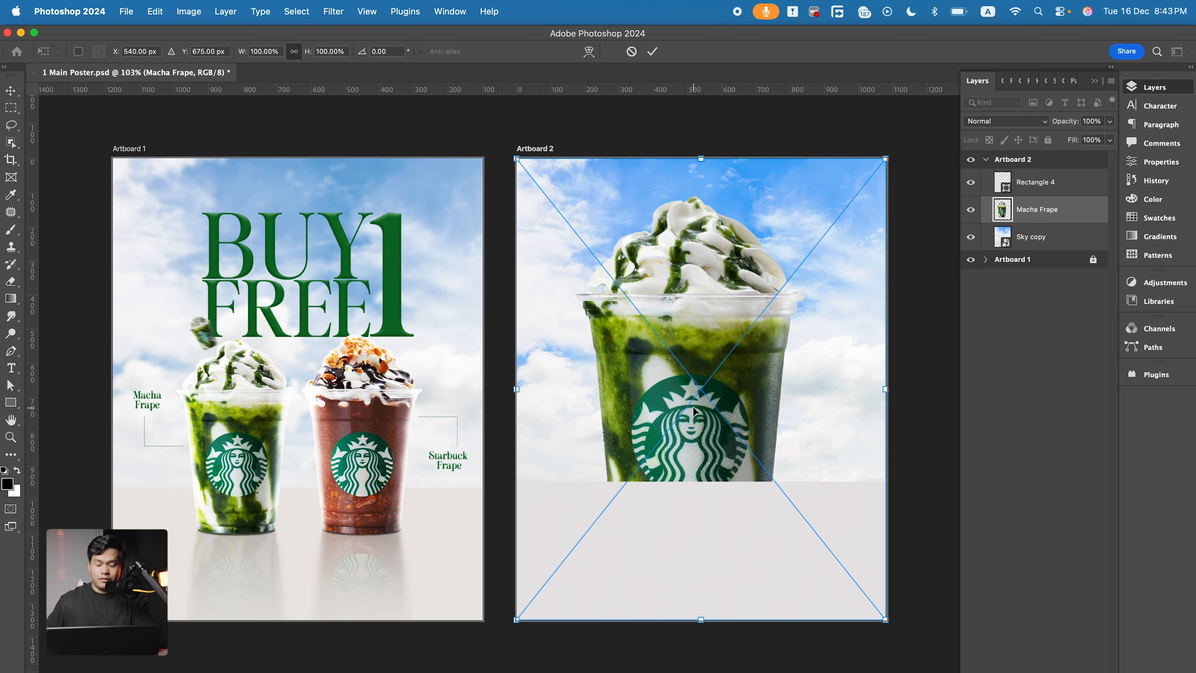
key(Return)
key(Return)
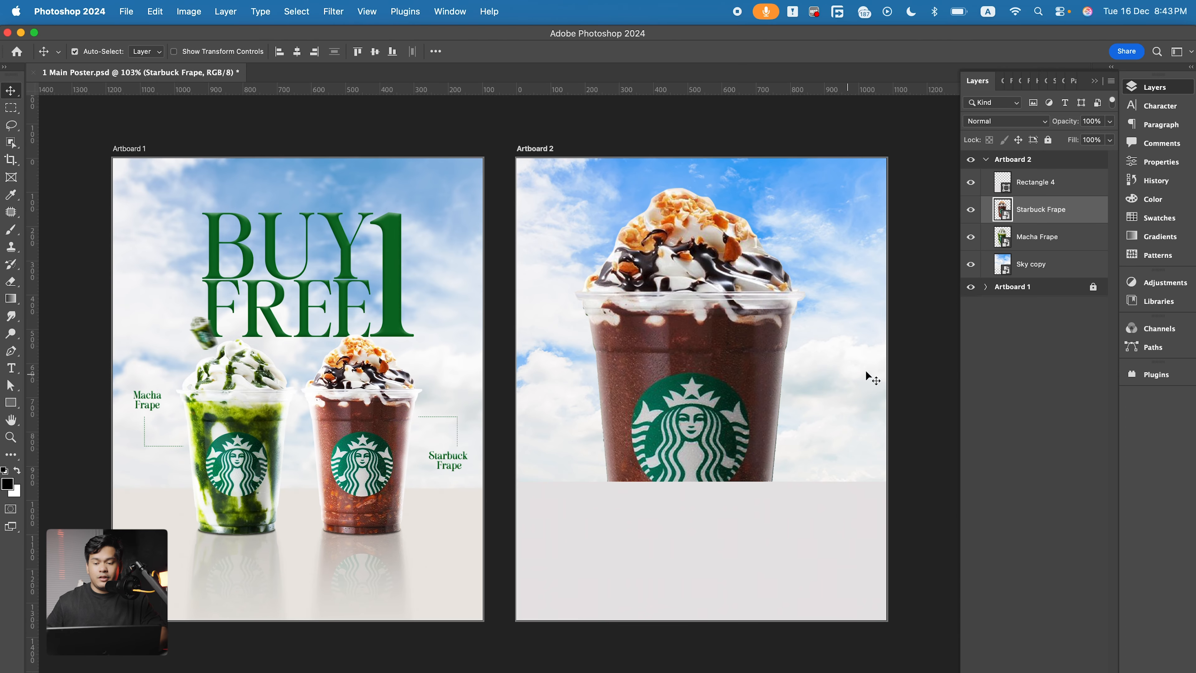
Select both frape layers and scale them together to about 49.38% around their centre
shift+click(1033, 241)
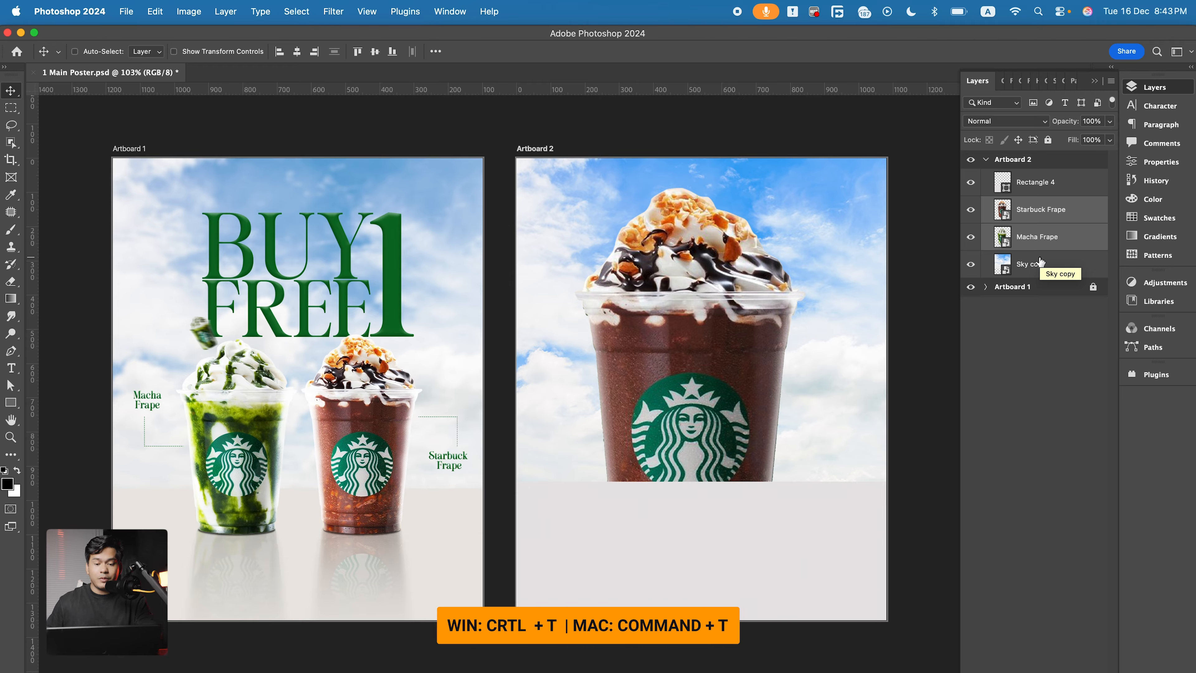
key(super+t)
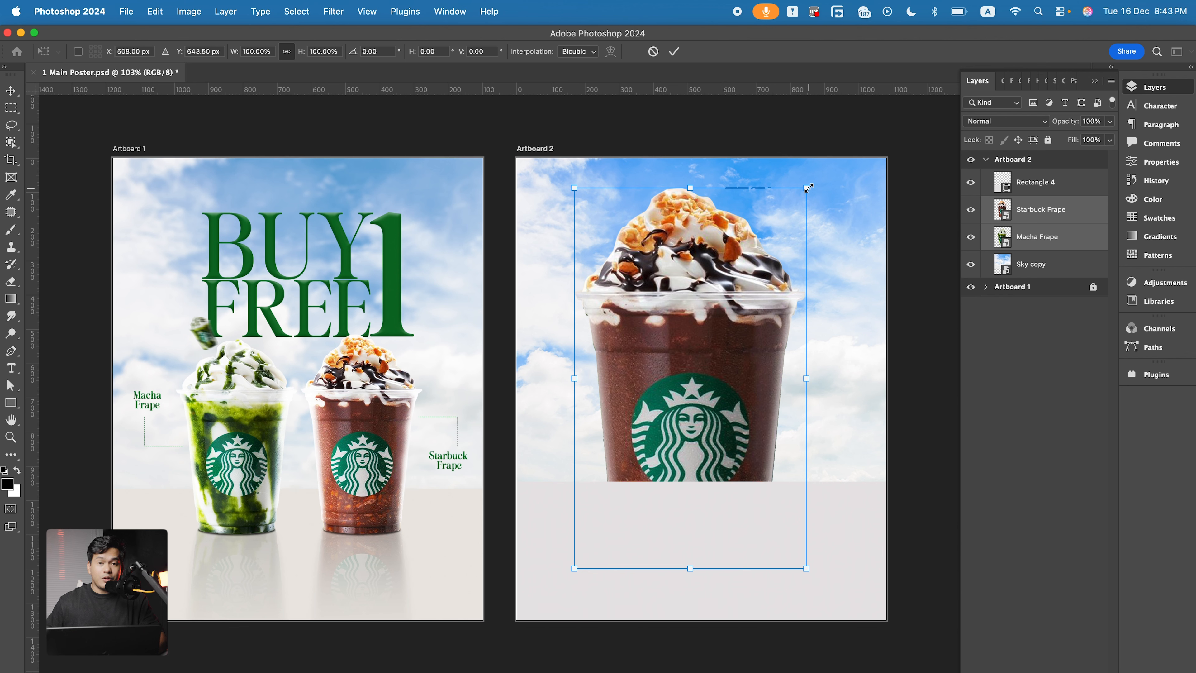
drag(806, 190, 769, 296)
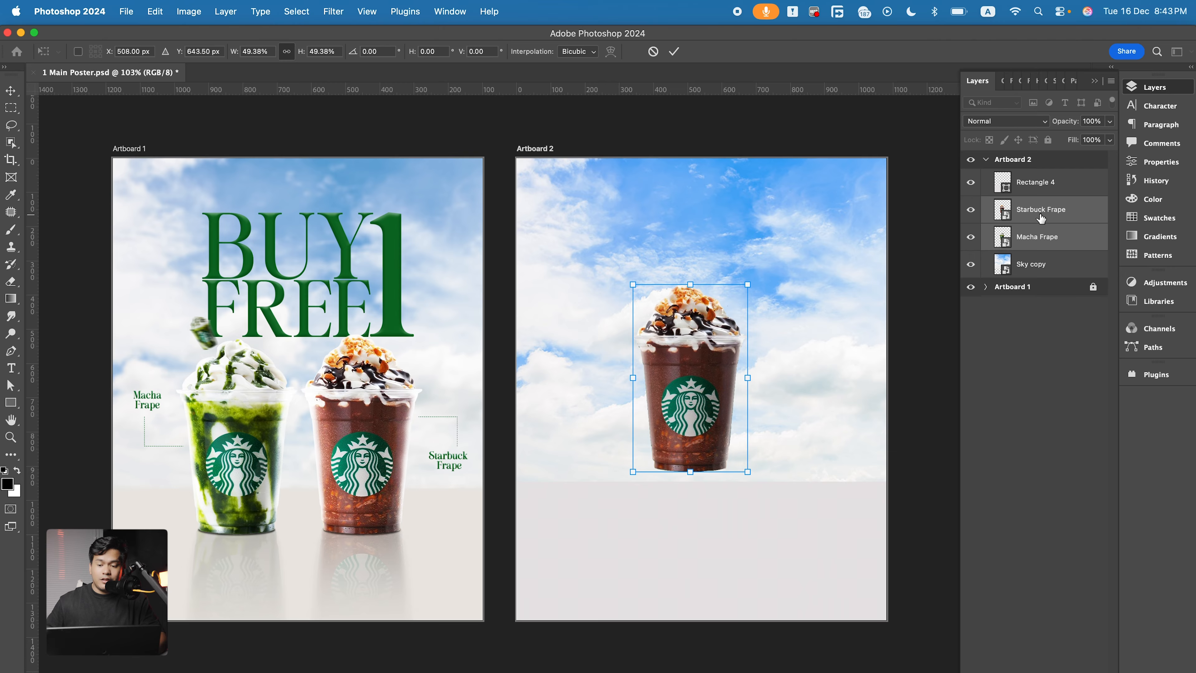
Bring both frape layers above Rectangle 4 and stand the cups on the floor, matcha left and chocolate right
drag(1037, 218, 1028, 169)
drag(691, 387, 694, 451)
drag(821, 443, 631, 437)
drag(702, 445, 765, 441)
drag(613, 457, 615, 457)
Scale the matcha and chocolate frape layers together to about 109.16% around their shared centre on Artboard 2
click(753, 448)
shift+click(614, 442)
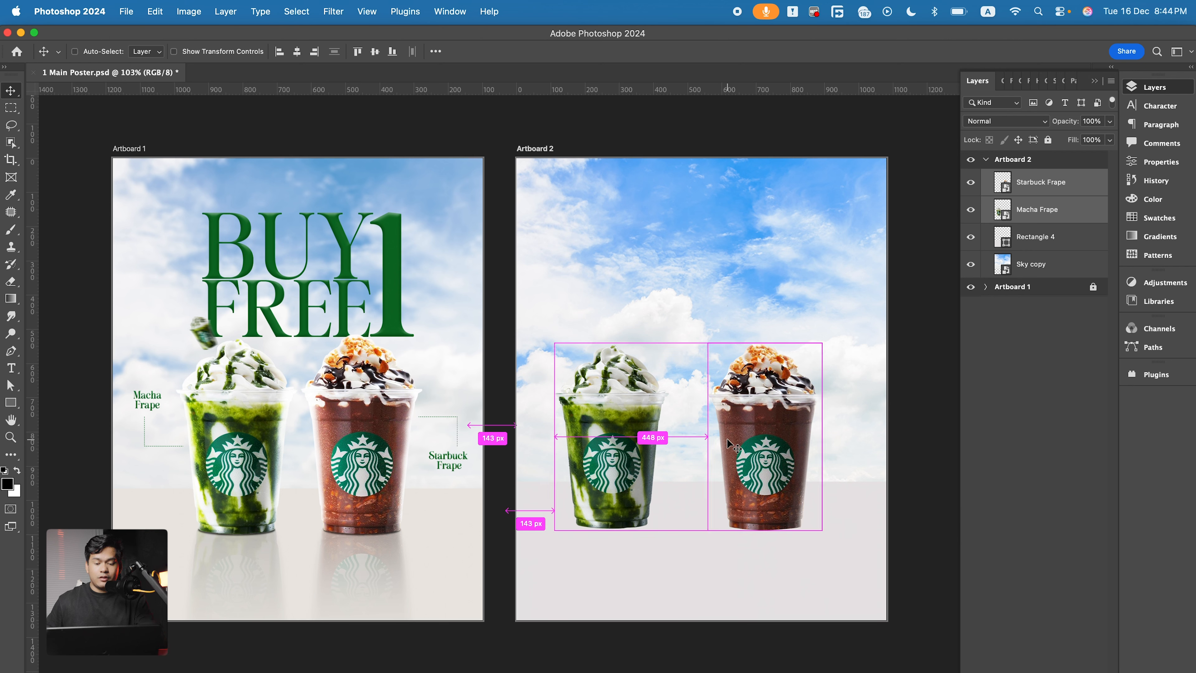
key(super+t)
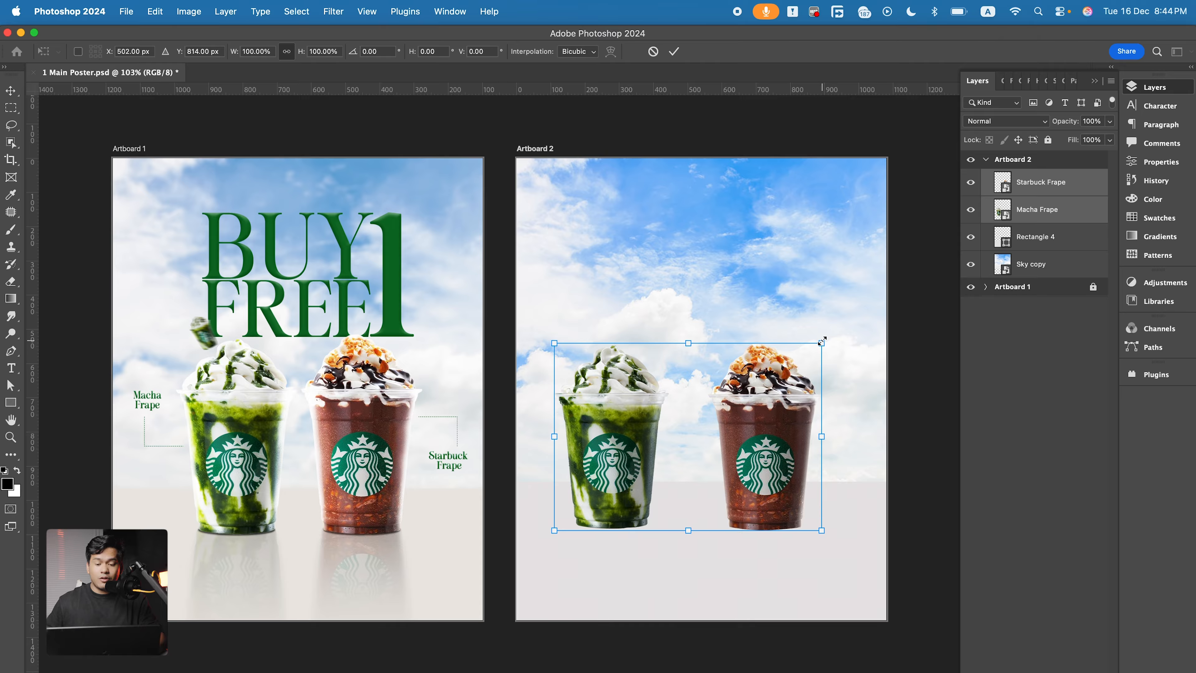
drag(823, 339, 828, 324)
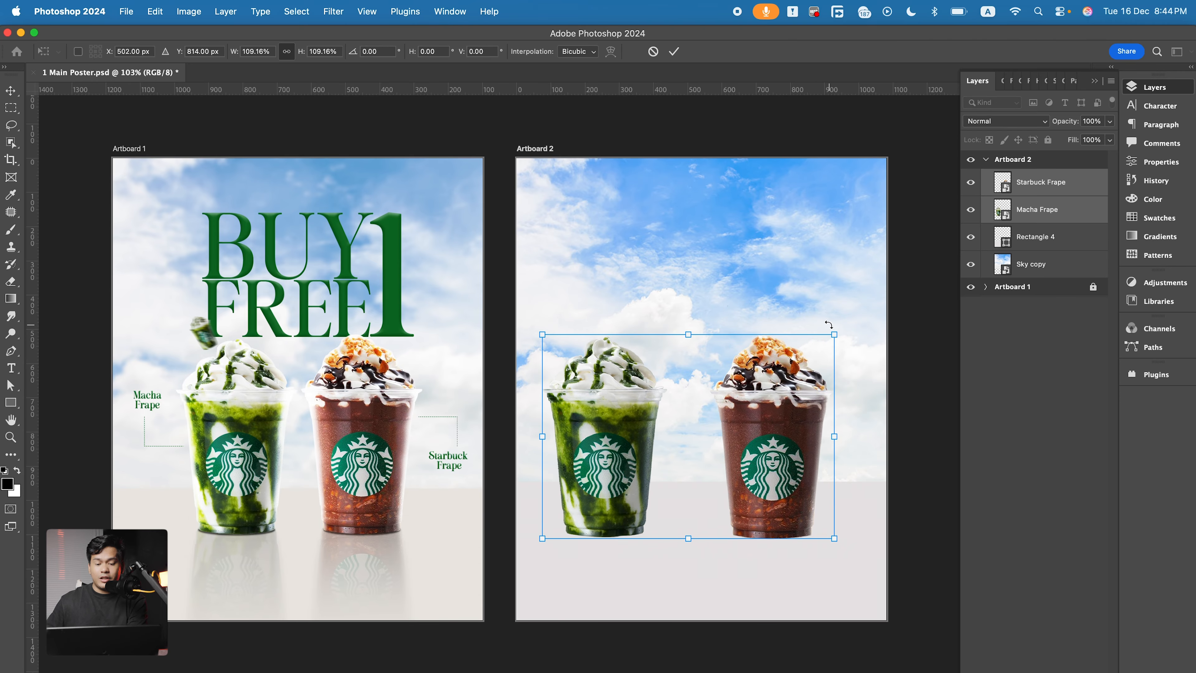
key(Return)
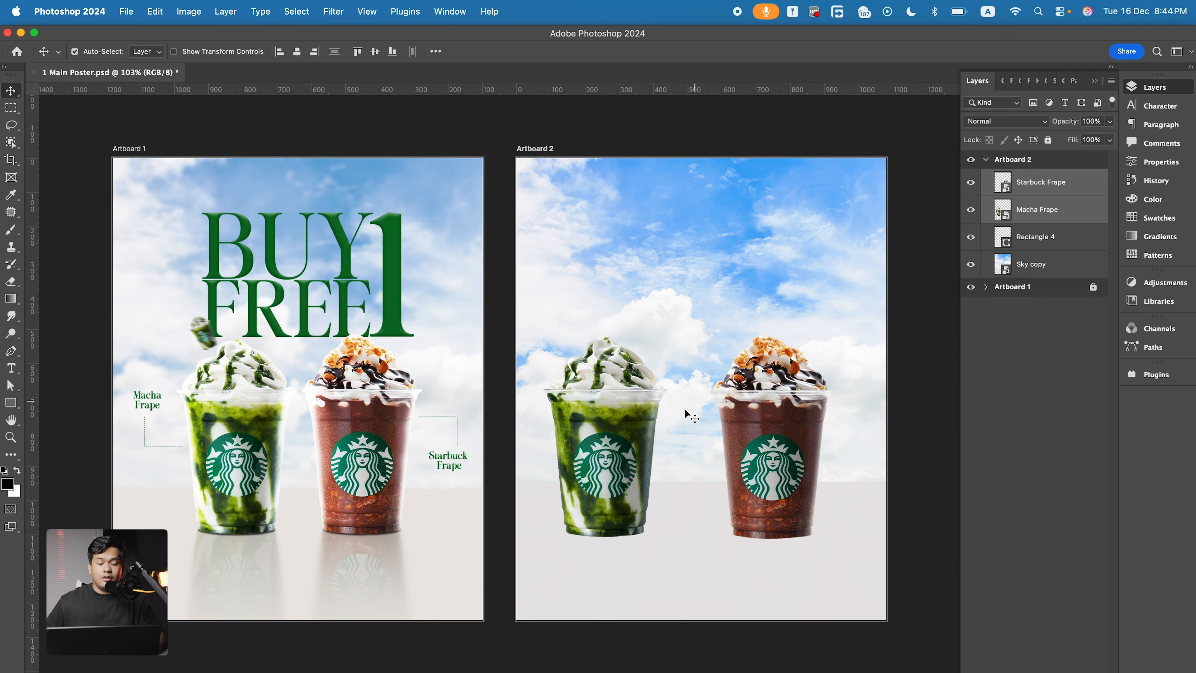
Bring the two cups closer together on Artboard 2 by shifting the matcha cup toward the chocolate cup
click(614, 389)
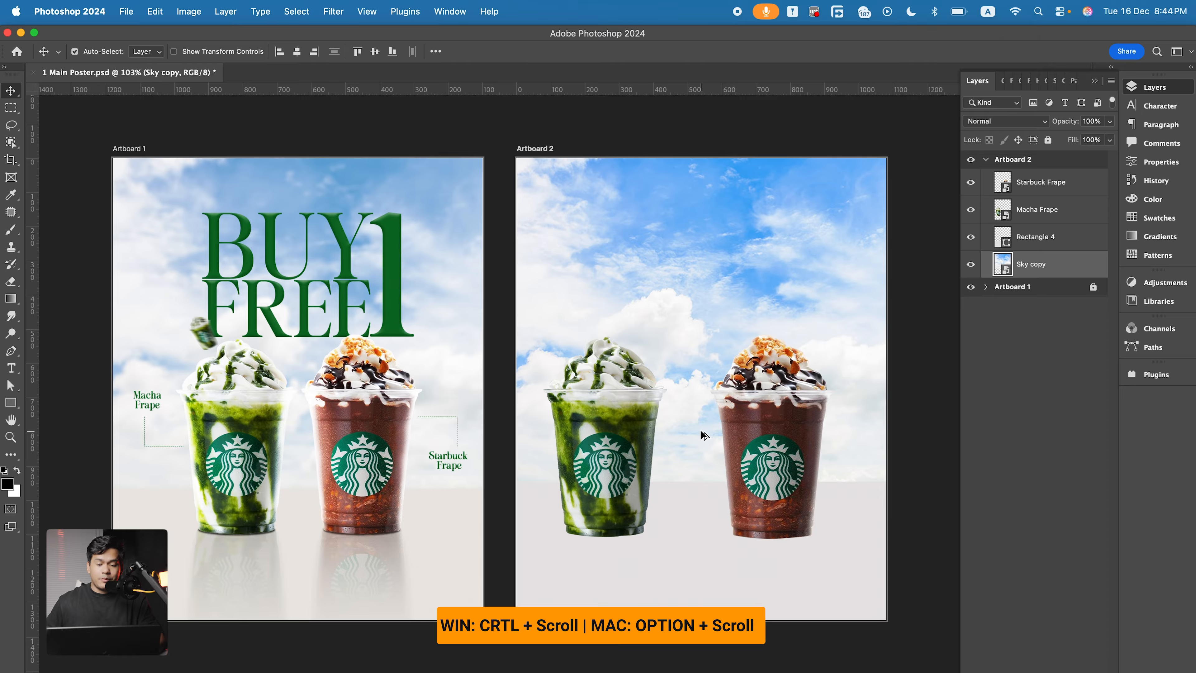
scroll(705, 434, up, 5)
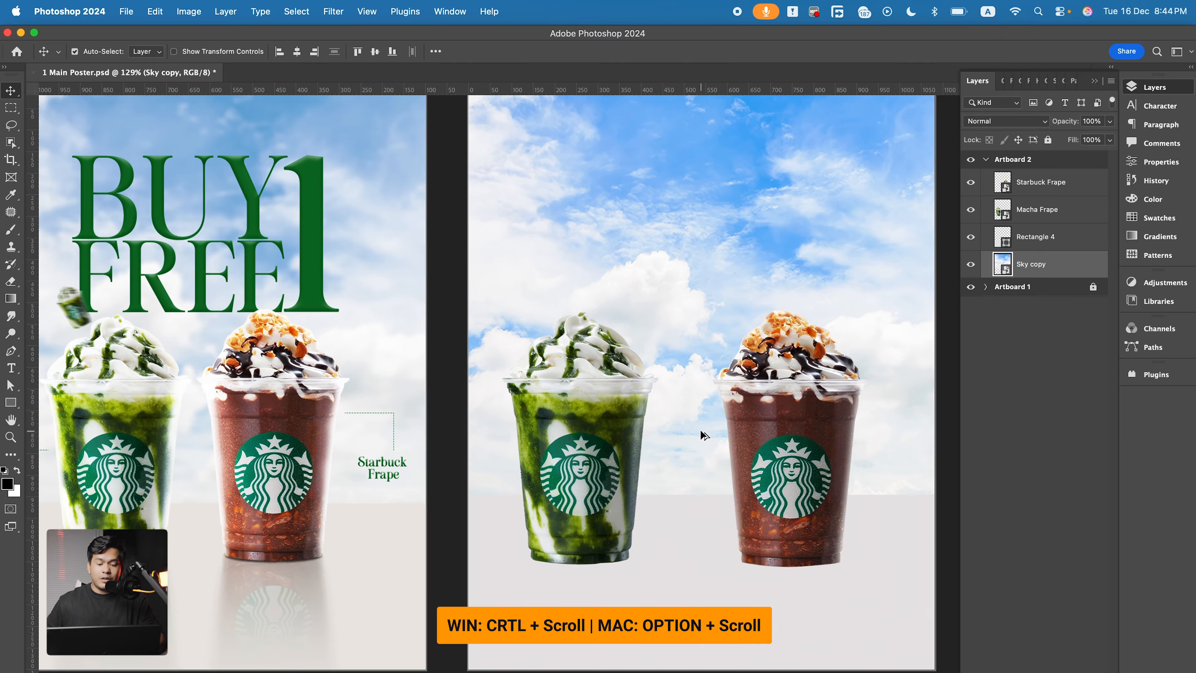
drag(713, 391, 667, 378)
scroll(667, 378, down, 3)
click(567, 444)
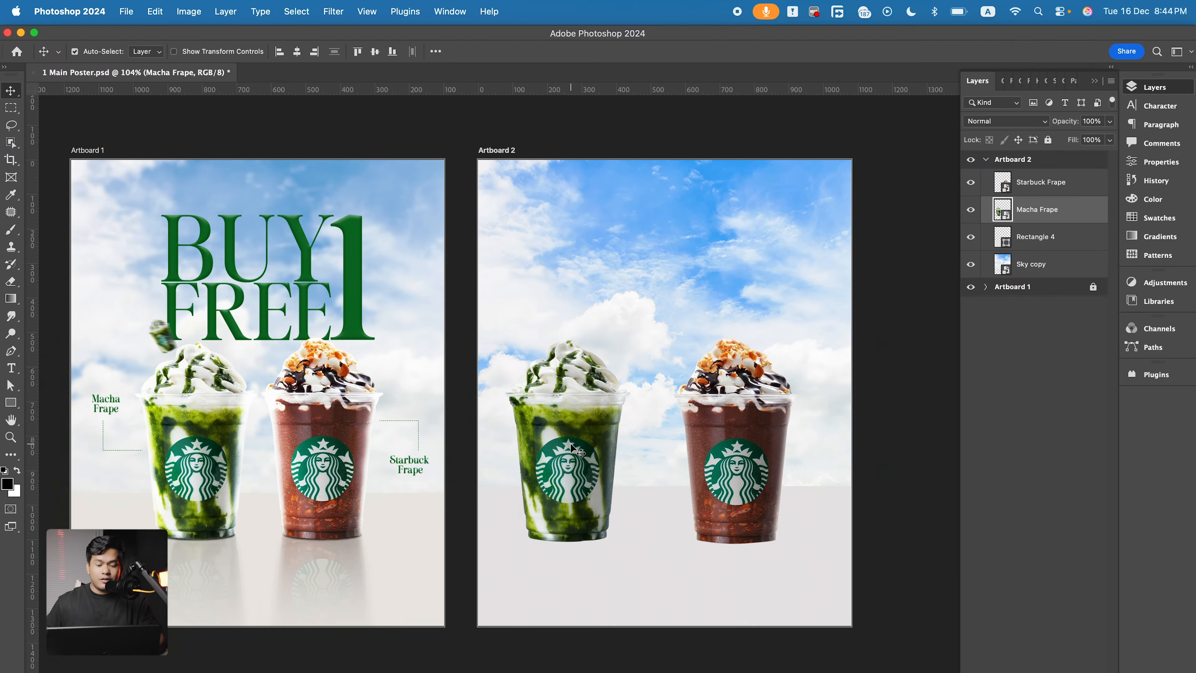
drag(565, 441, 587, 443)
click(739, 433)
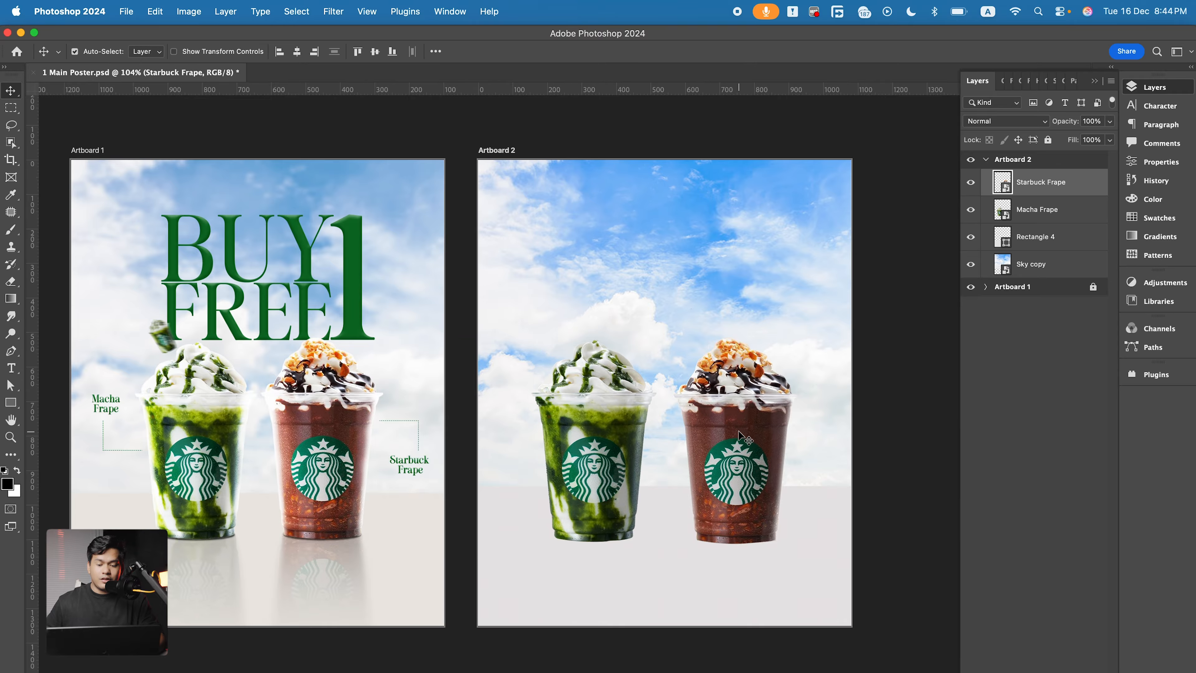
drag(739, 431, 738, 431)
scroll(754, 452, down, 3)
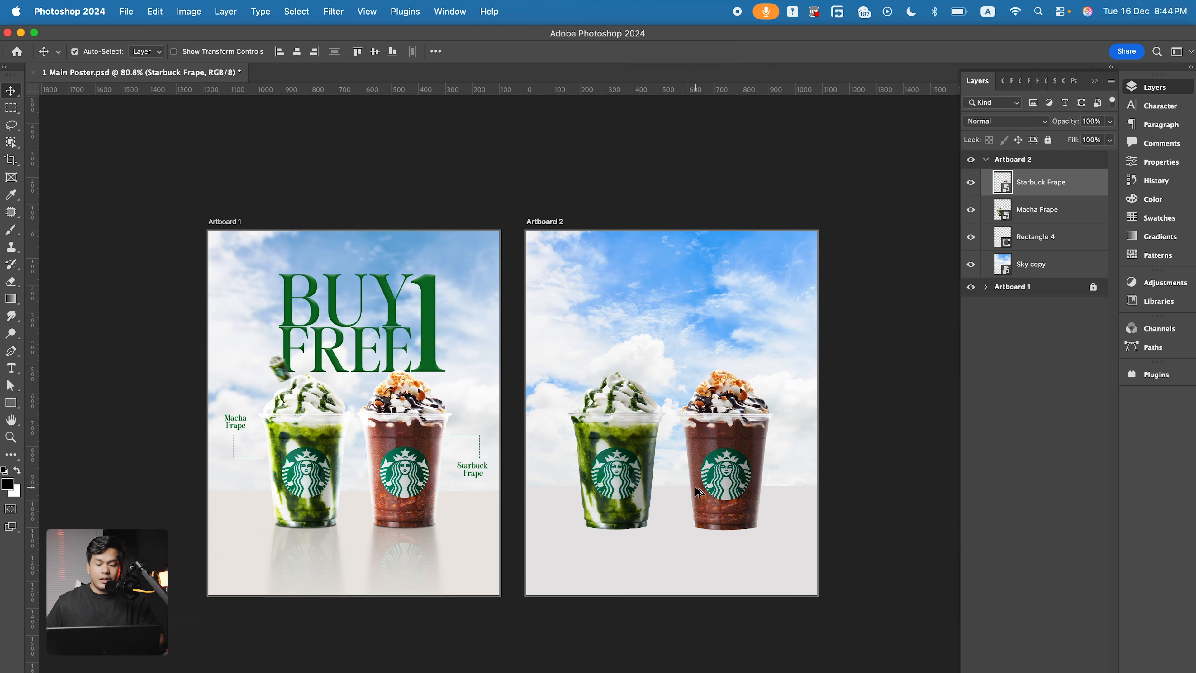
scroll(783, 473, up, 3)
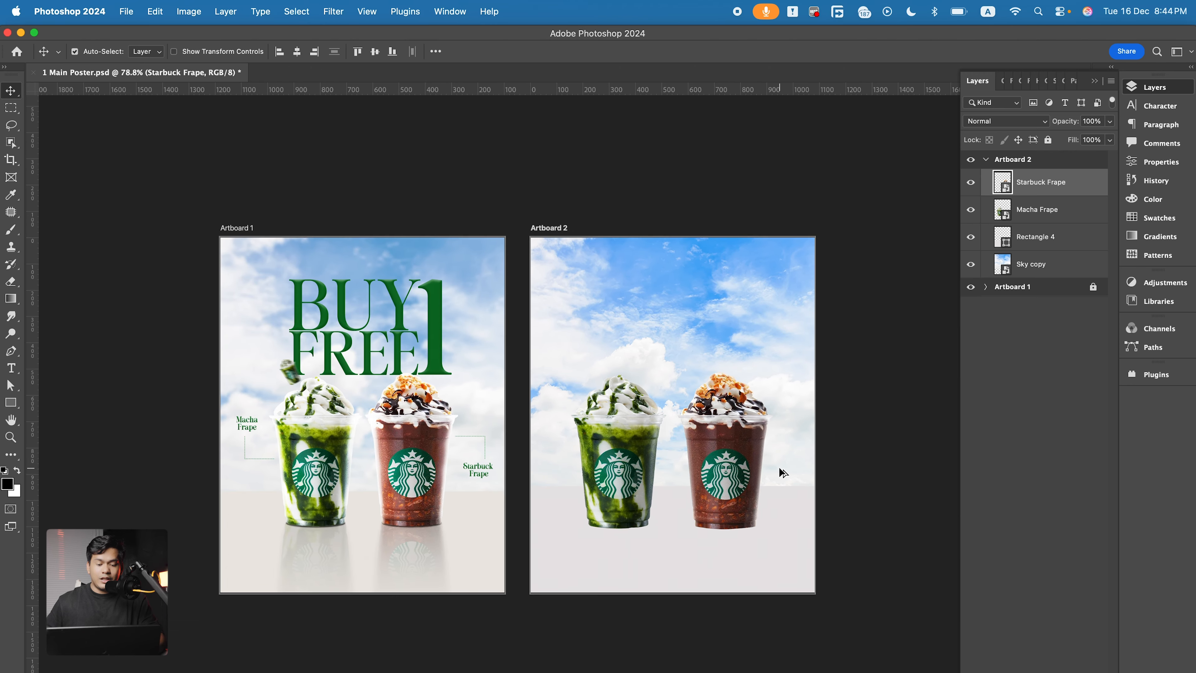
drag(565, 441, 616, 443)
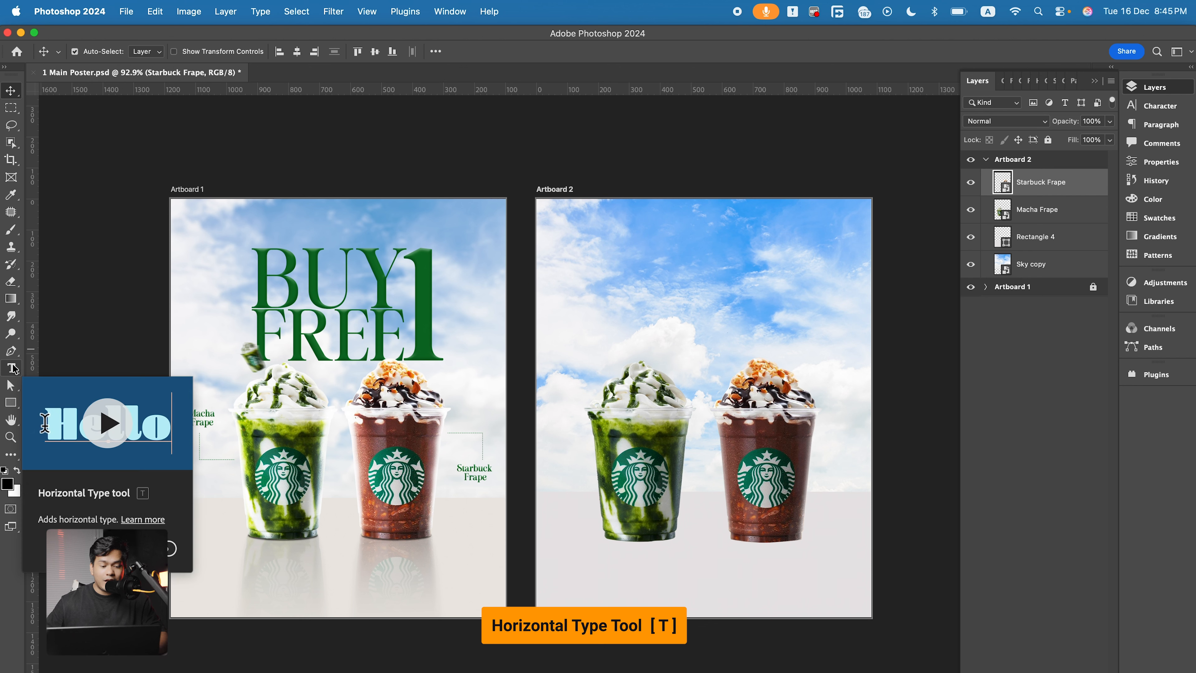
Add the text "BUY" in Kantumruy Pro Bold, 50 pt, in the sky above the cups on Artboard 2
click(12, 368)
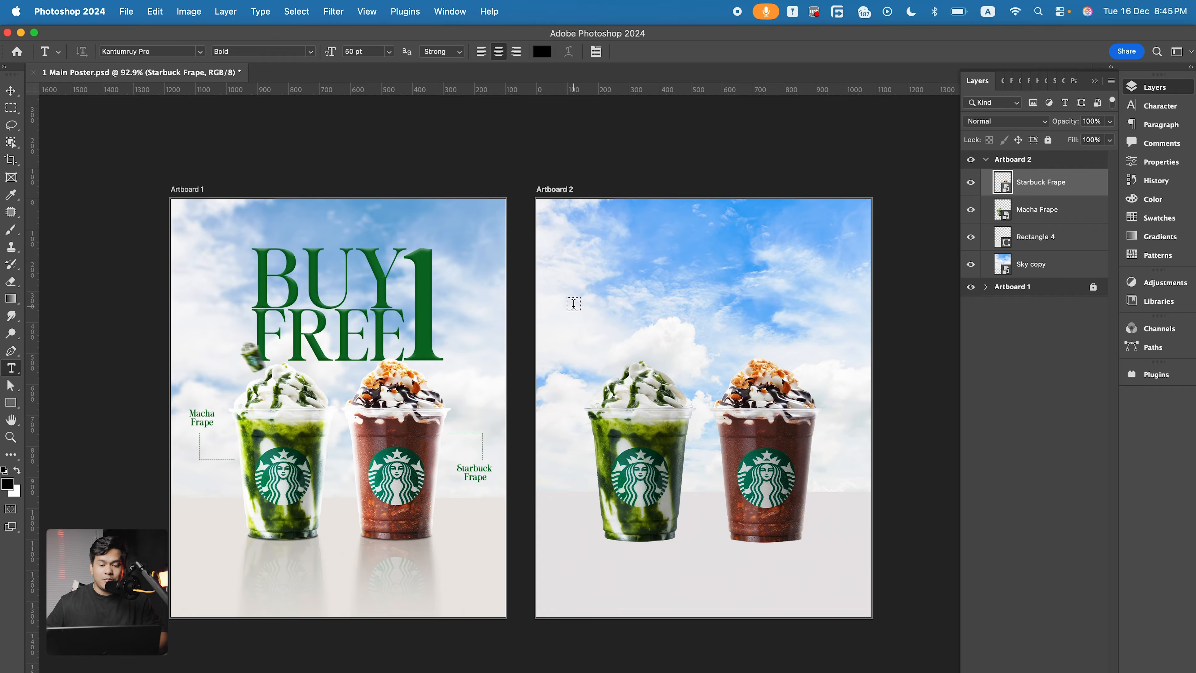
click(634, 266)
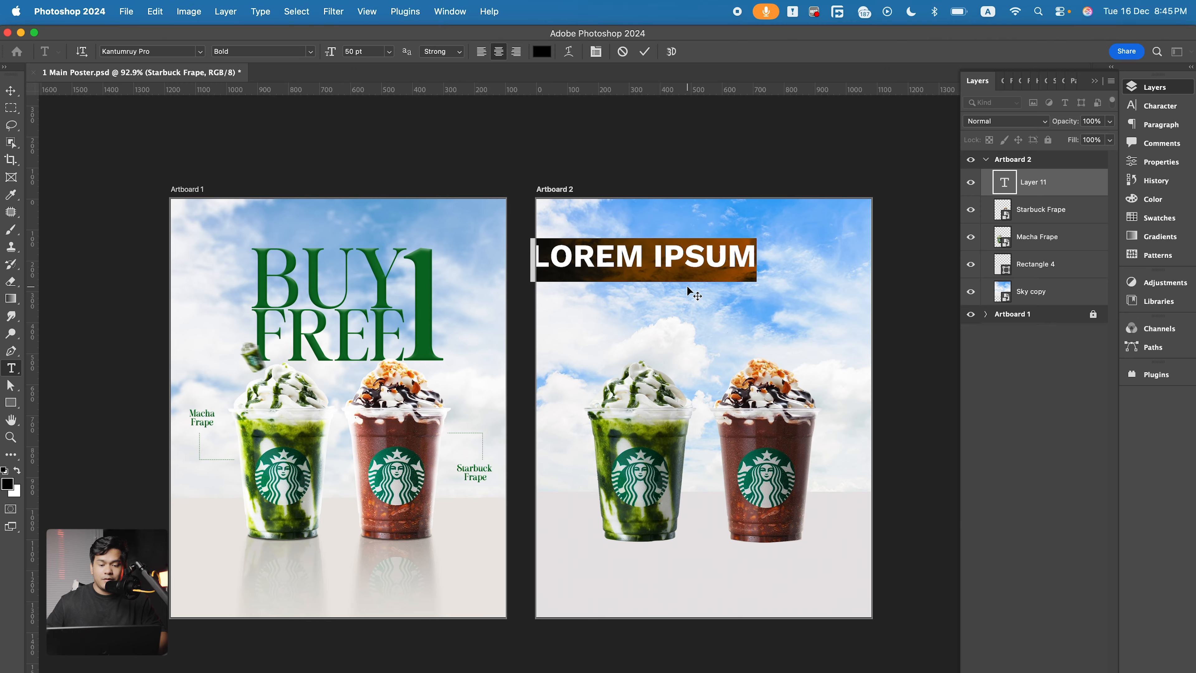
text(B)
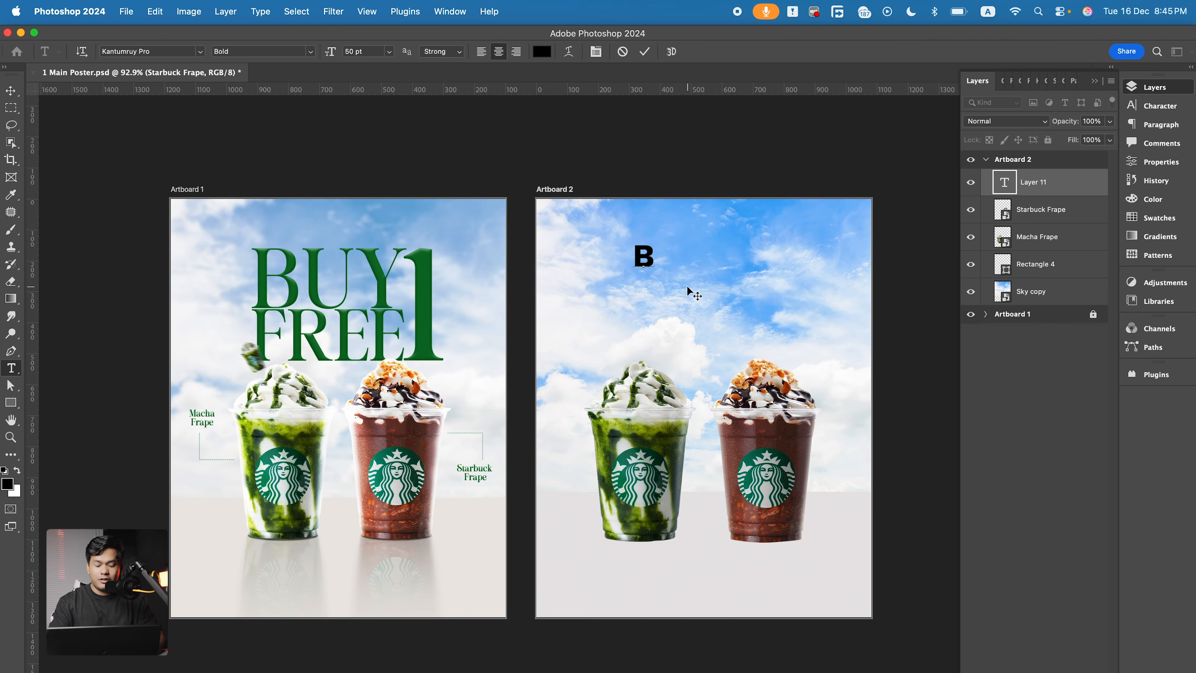
text(Y)
key(BackSpace)
text(UY)
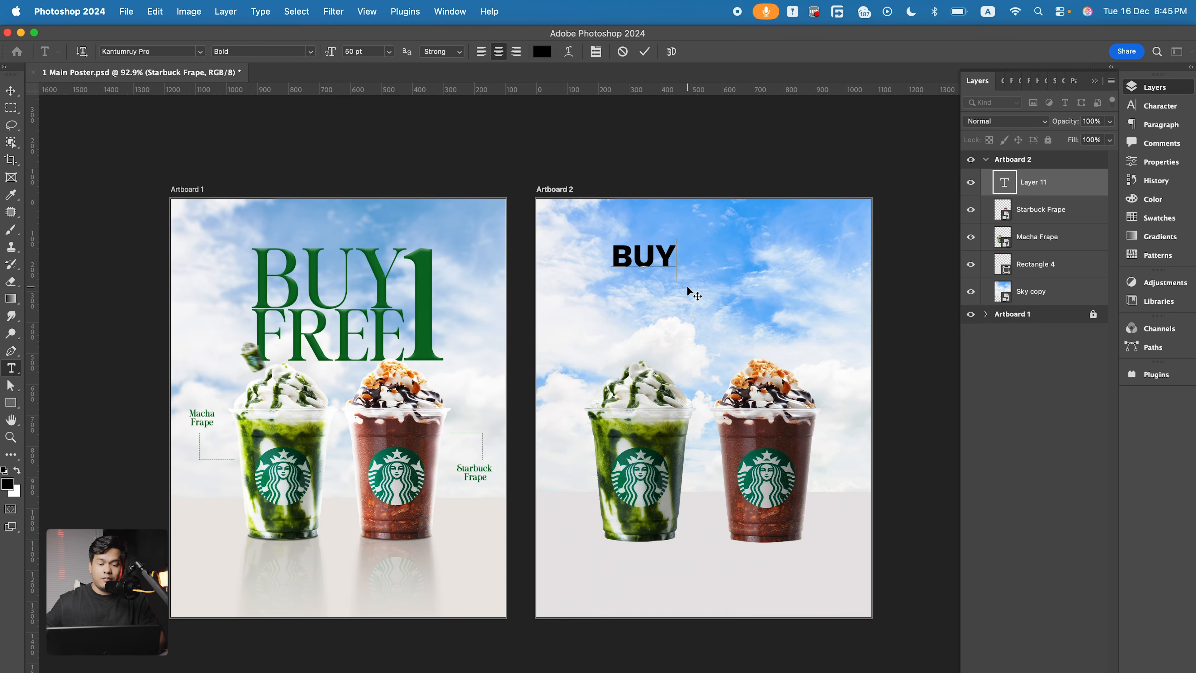
click(10, 91)
scroll(643, 288, up, 1)
mouse_move(653, 258)
mouse_down()
mouse_move(678, 186)
mouse_move(609, 275)
mouse_move(756, 251)
mouse_move(683, 316)
mouse_move(696, 259)
mouse_move(654, 257)
mouse_up()
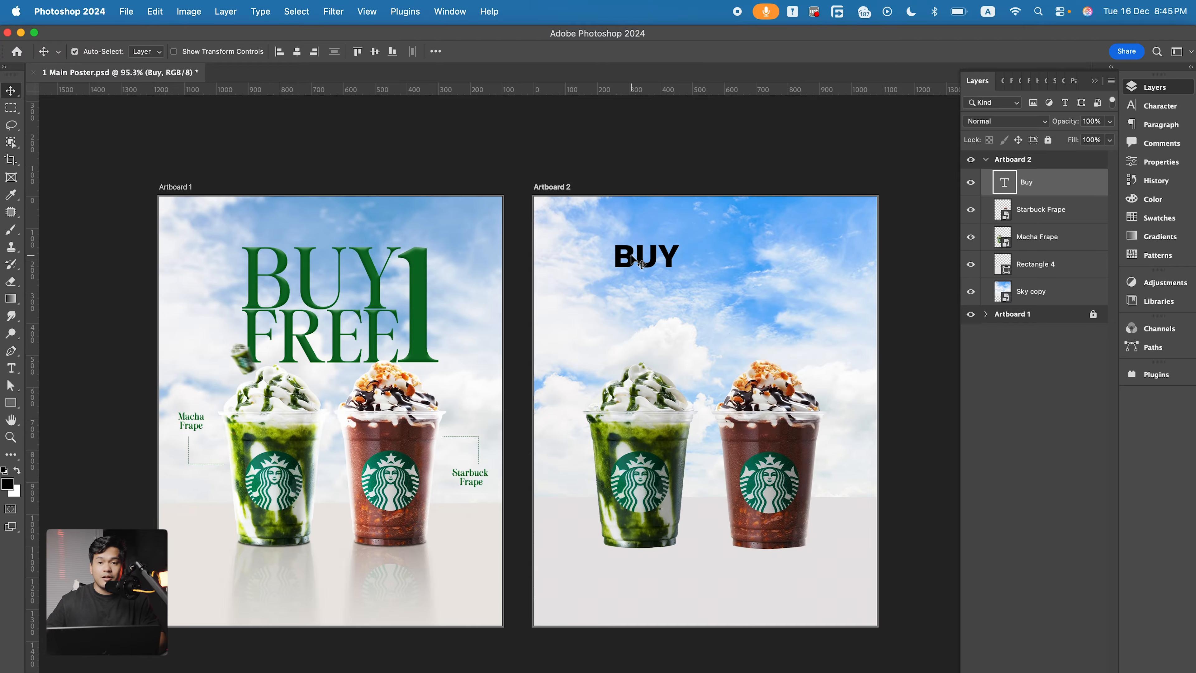
Duplicate the BUY text directly beneath the original and change the copy to read "FREE"
drag(641, 264, 631, 293)
scroll(640, 288, up, 2)
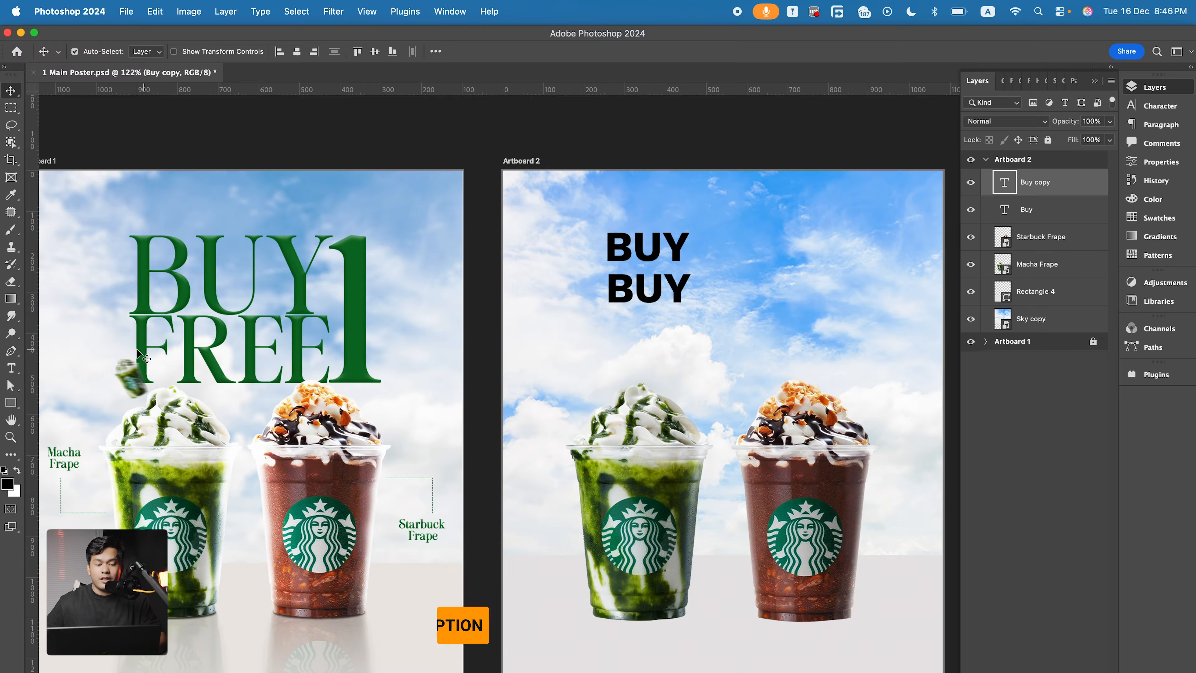
key(t)
Duplicate the FREE text to the right of the two words and replace the copy's wording with "1"
drag(620, 249, 722, 259)
key(t)
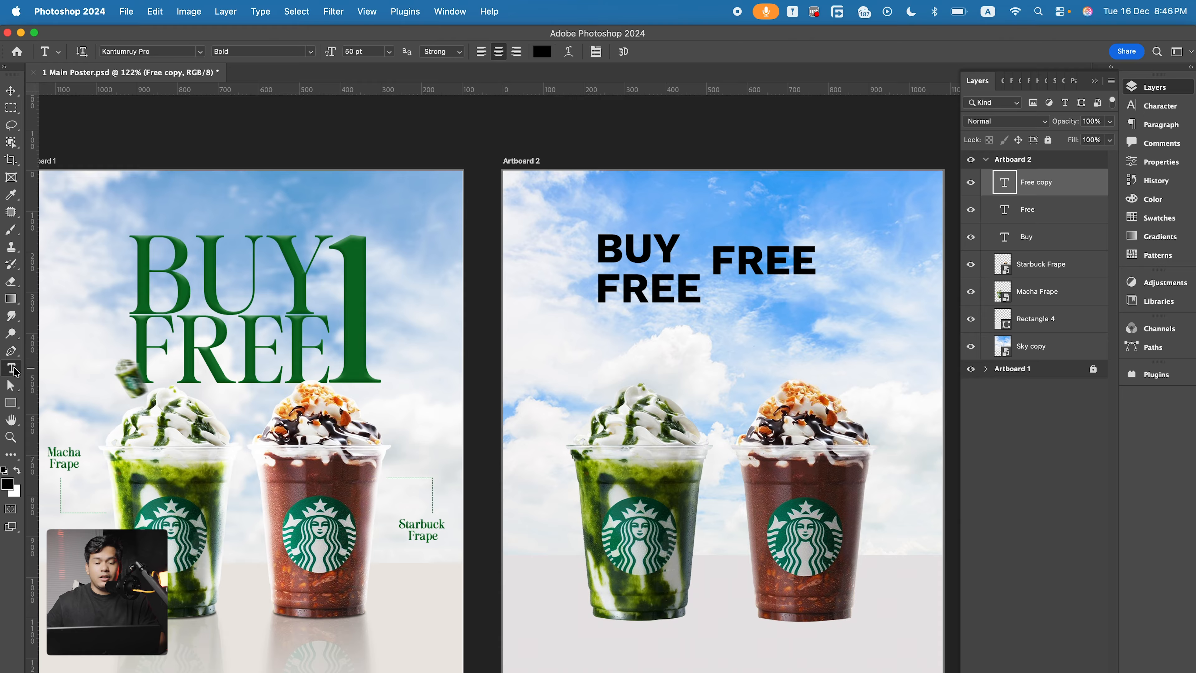
click(737, 254)
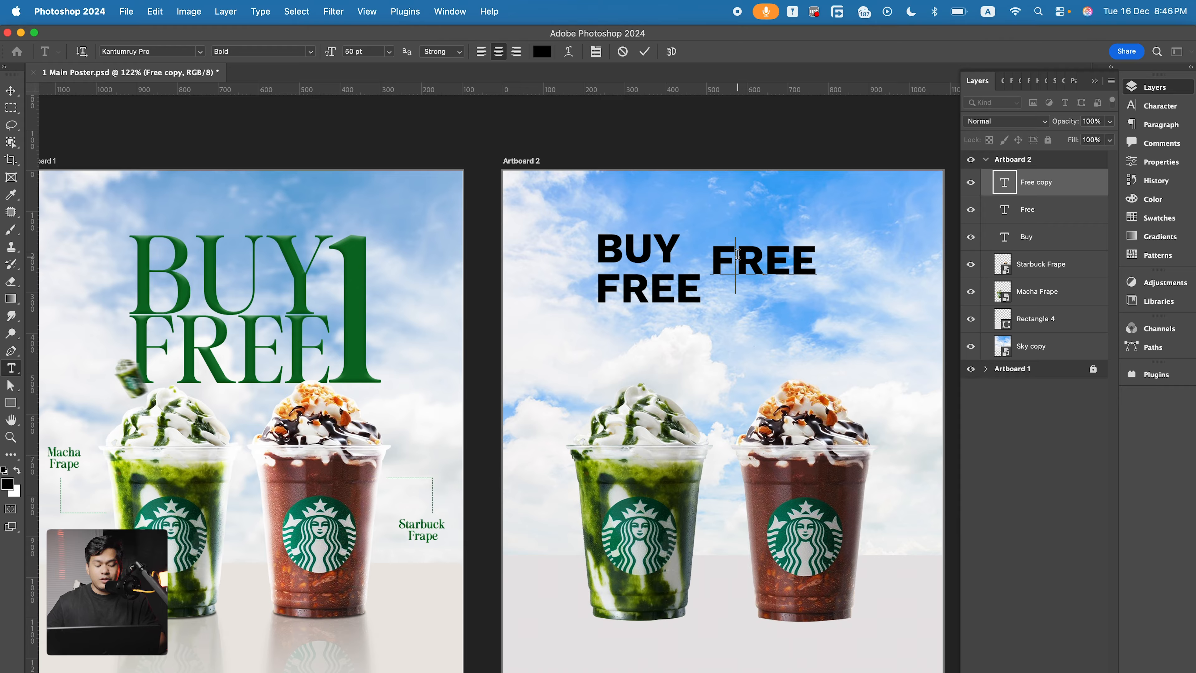
key(super+a)
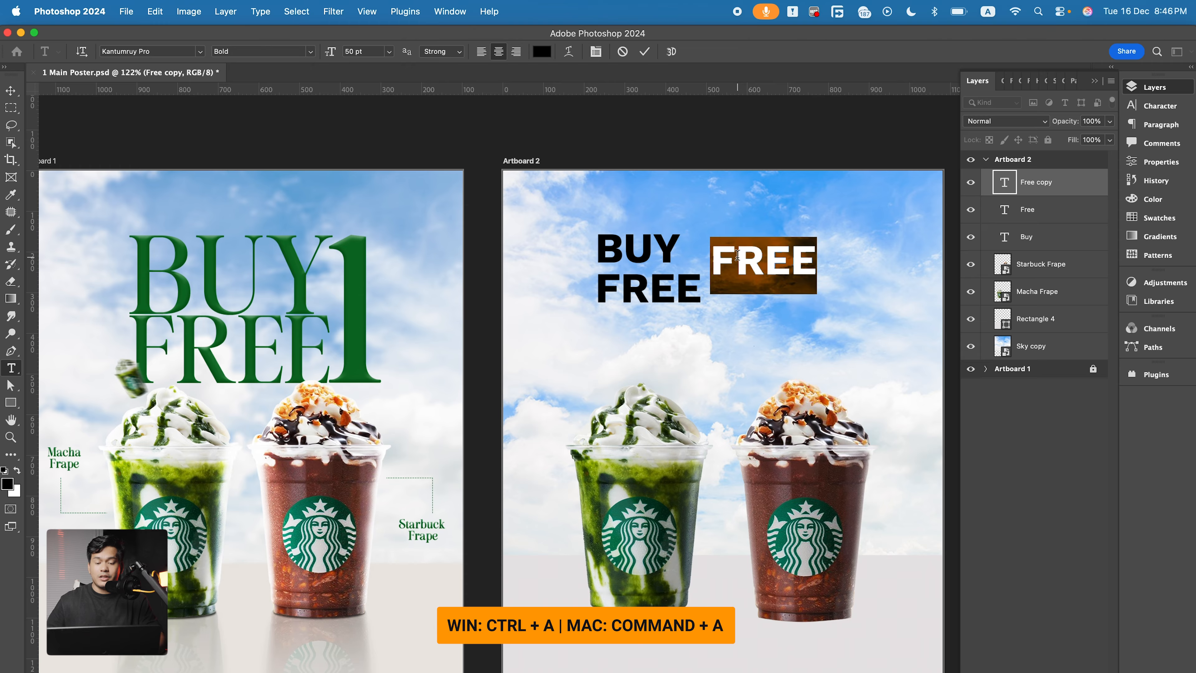
text(1)
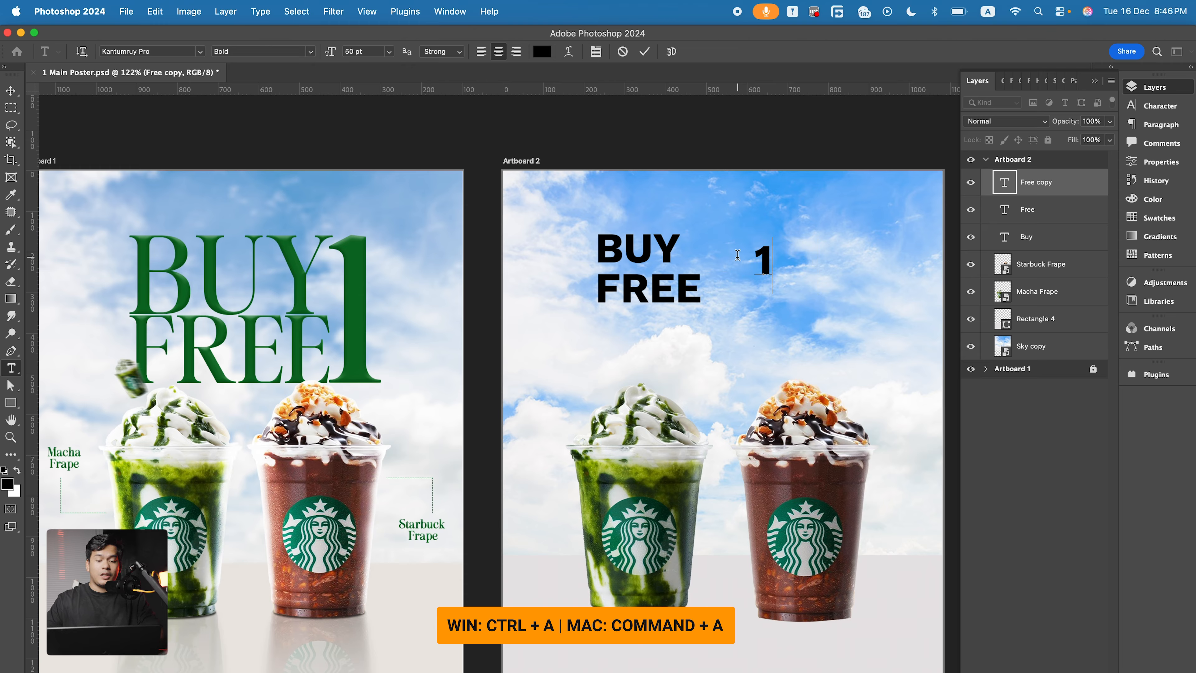
Scale the "1" to about 235.88% and place it right beside BUY and FREE, spanning both lines
click(11, 90)
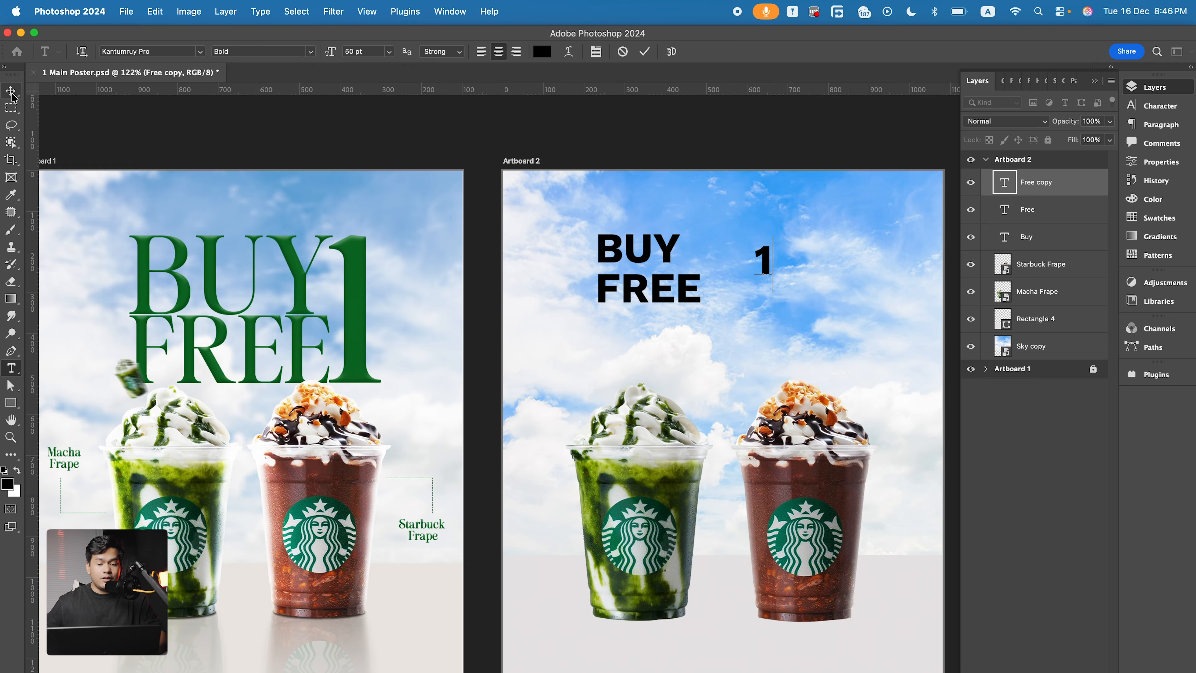
click(690, 282)
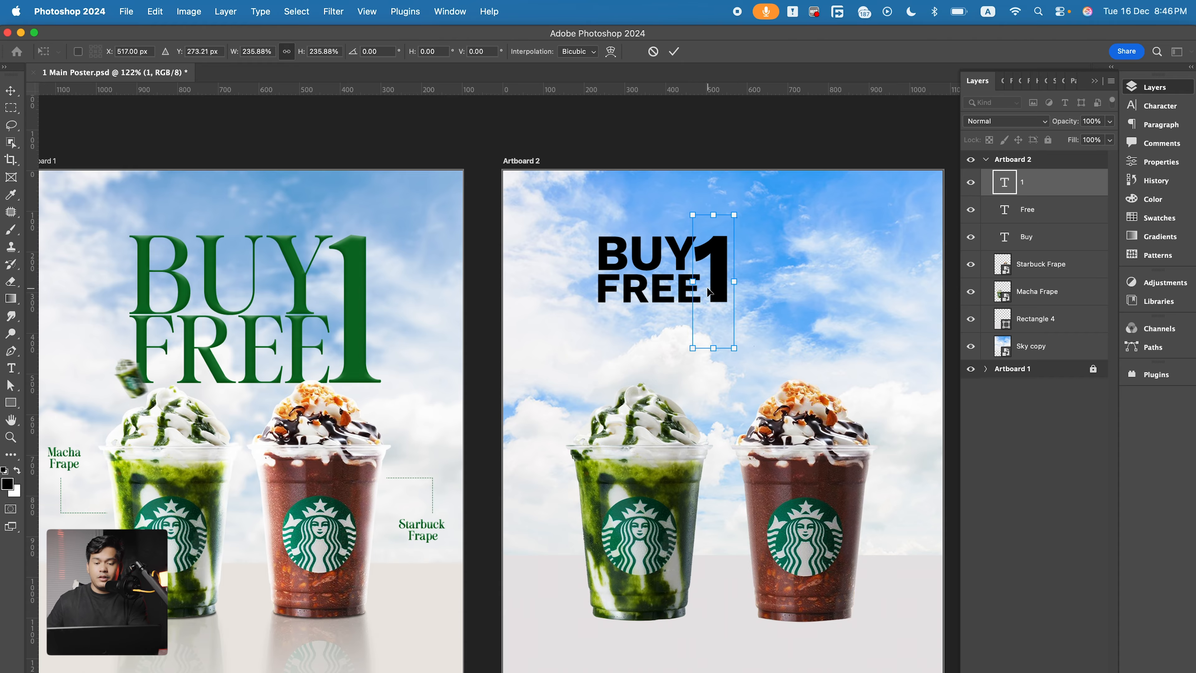
key(Return)
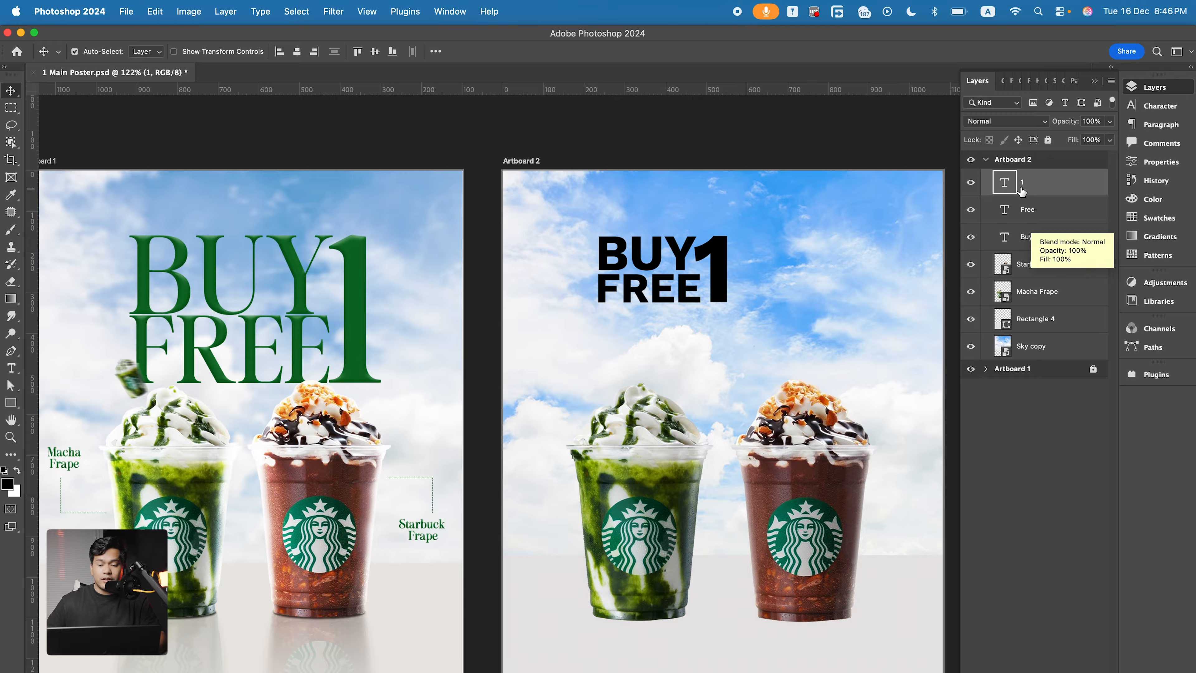
Set the font of the 1, Free and Buy text layers to Sherly Kitchen Regular
shift+click(1044, 236)
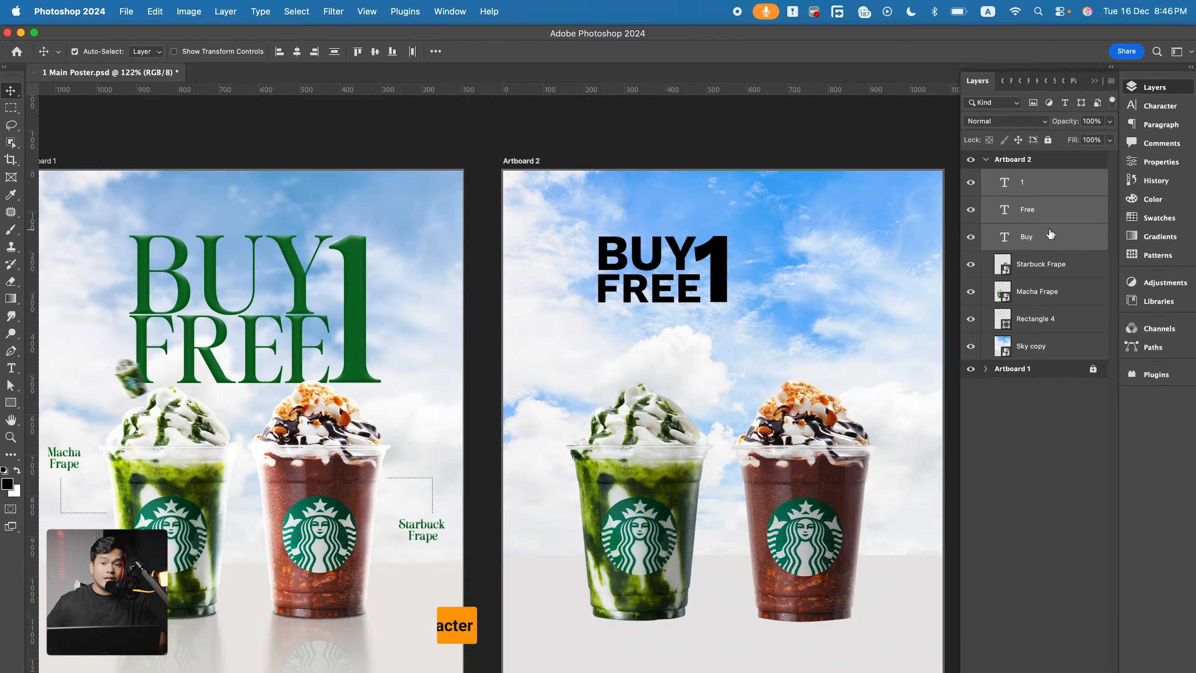
click(1159, 108)
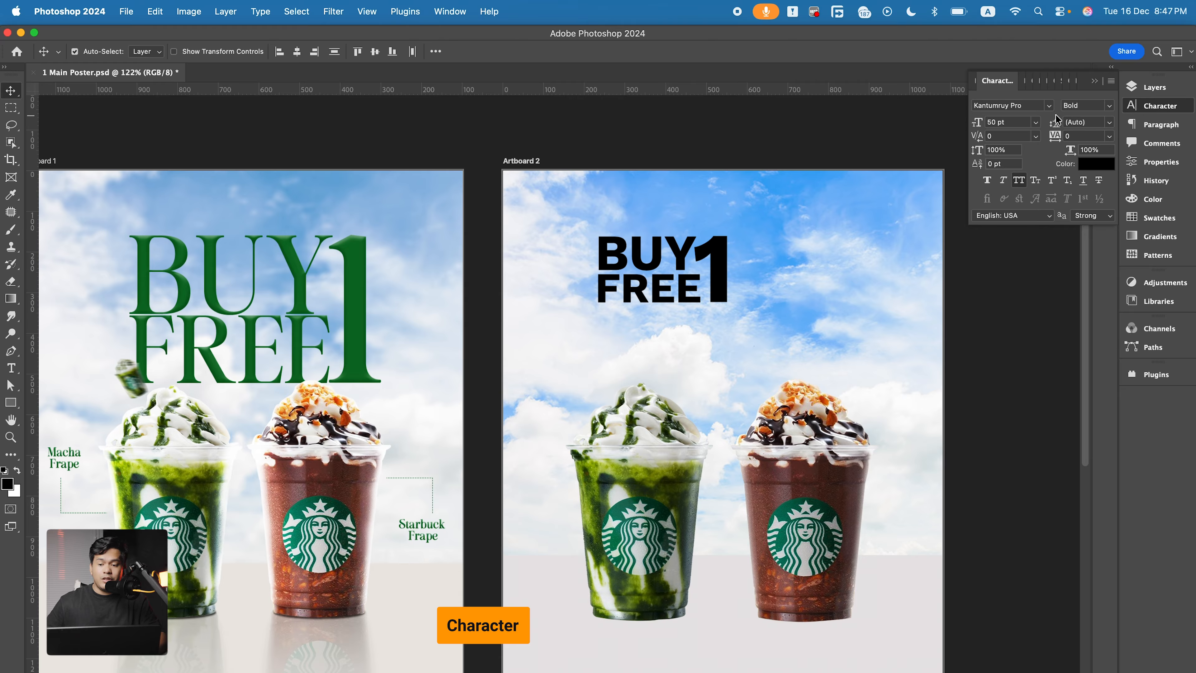
click(1050, 106)
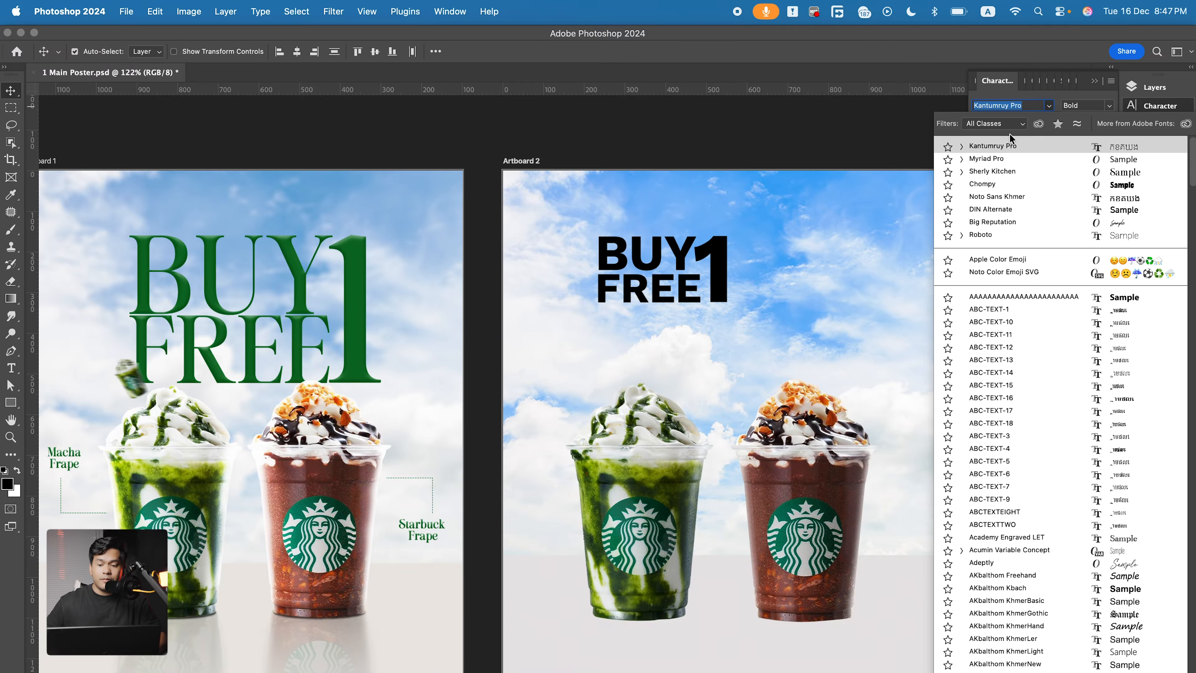
click(1008, 172)
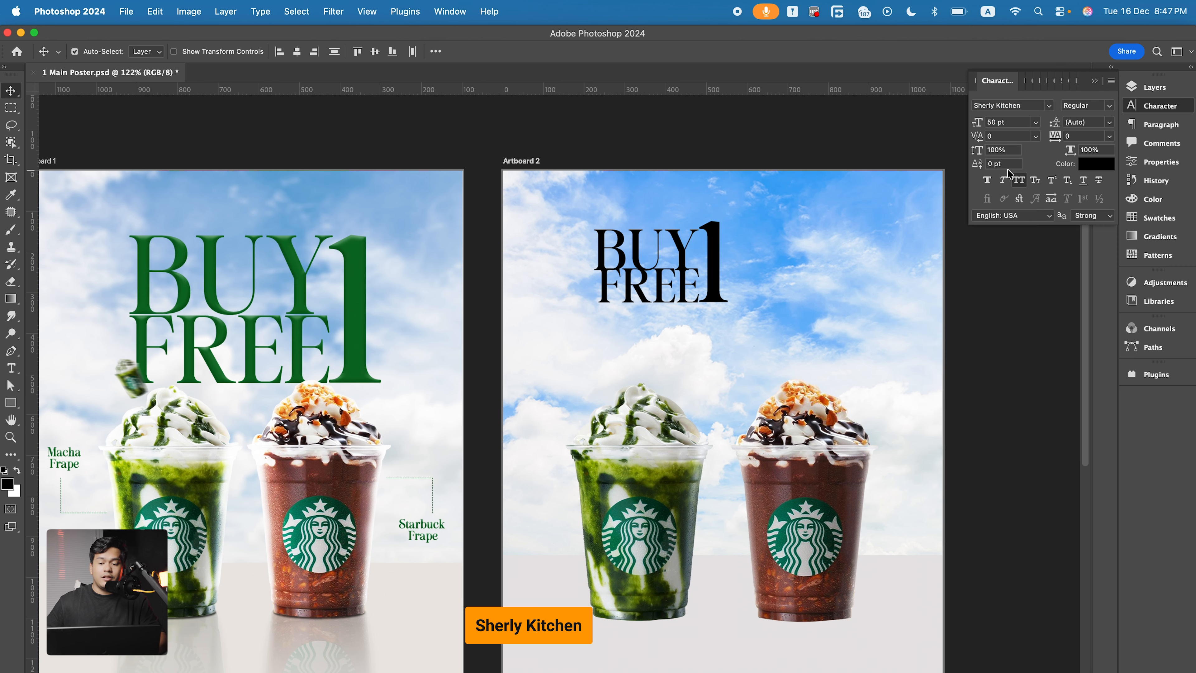
Enlarge the whole BUY FREE 1 headline and centre it in the sky just above the two cups
drag(713, 248, 753, 272)
key(ctrl+t)
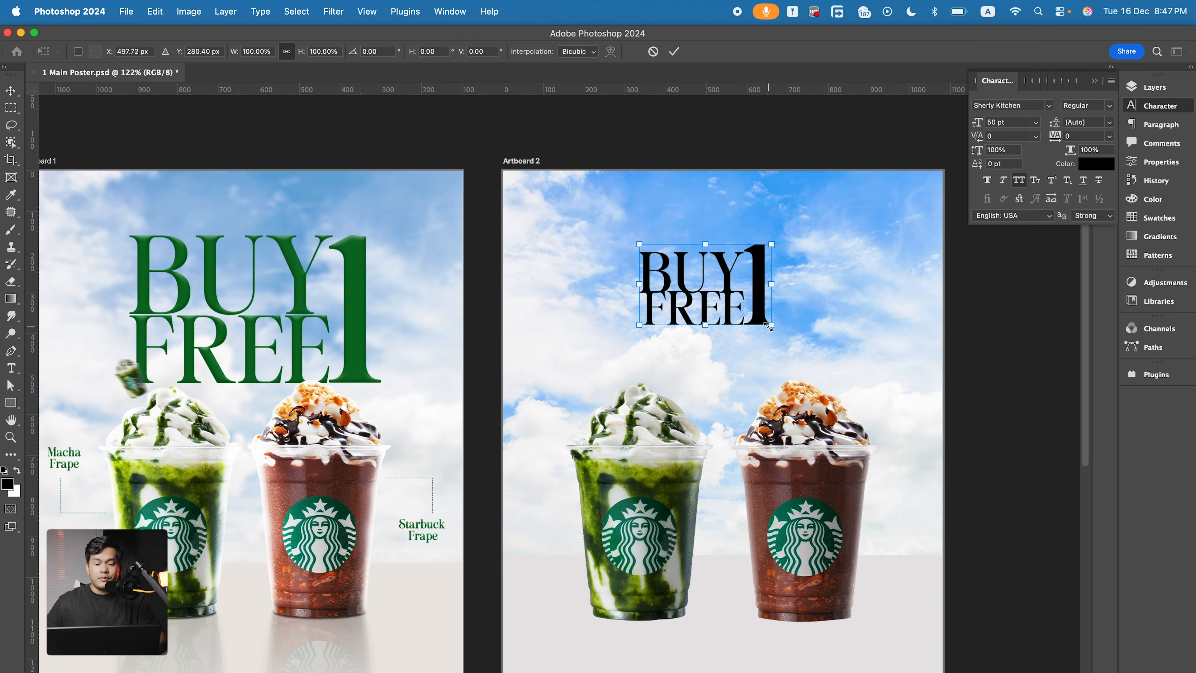
drag(771, 325, 826, 358)
drag(739, 280, 756, 296)
key(Return)
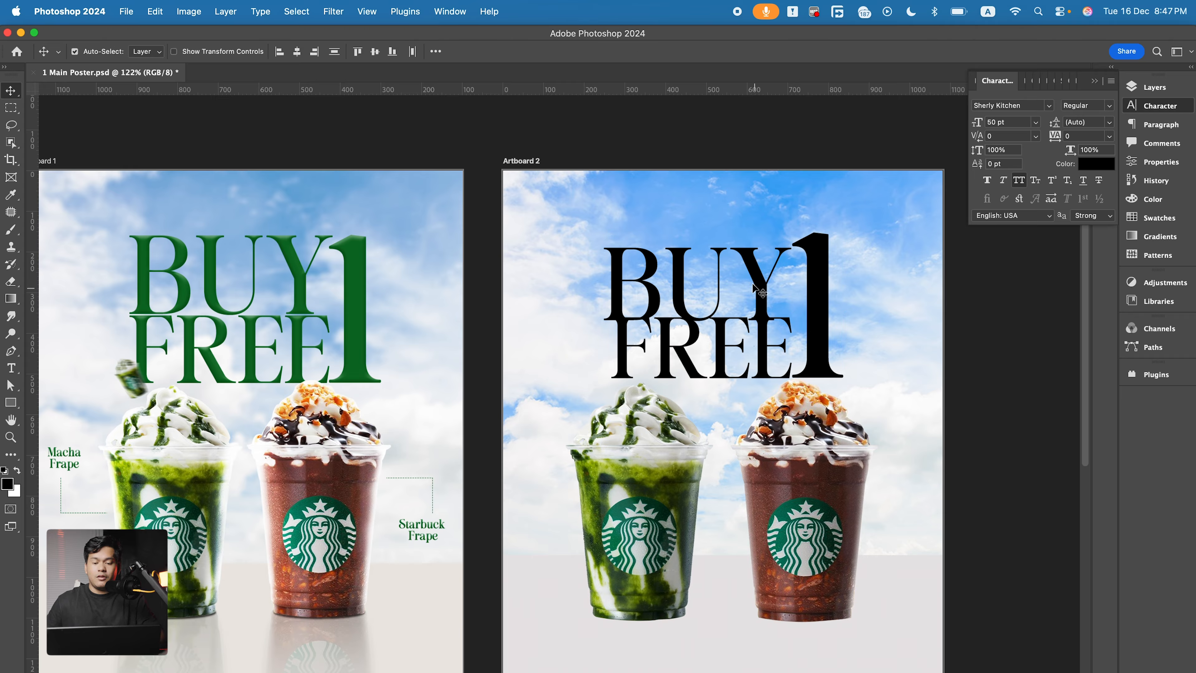
Lower FREE beneath BUY and reduce the "1" to about 194.72 pt so it matches the height of both lines
click(751, 284)
drag(619, 343, 616, 351)
drag(813, 261, 814, 267)
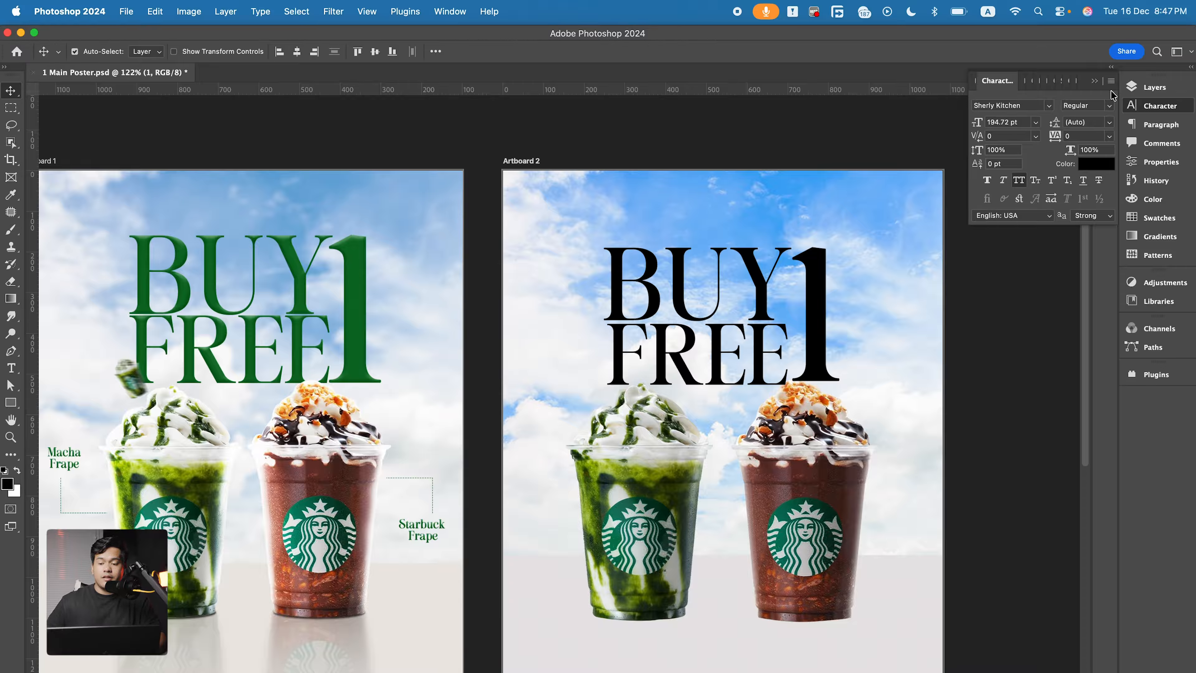
Select the 1, Free and Buy text layers together on Artboard 2 for character formatting
click(1154, 87)
shift+click(1034, 229)
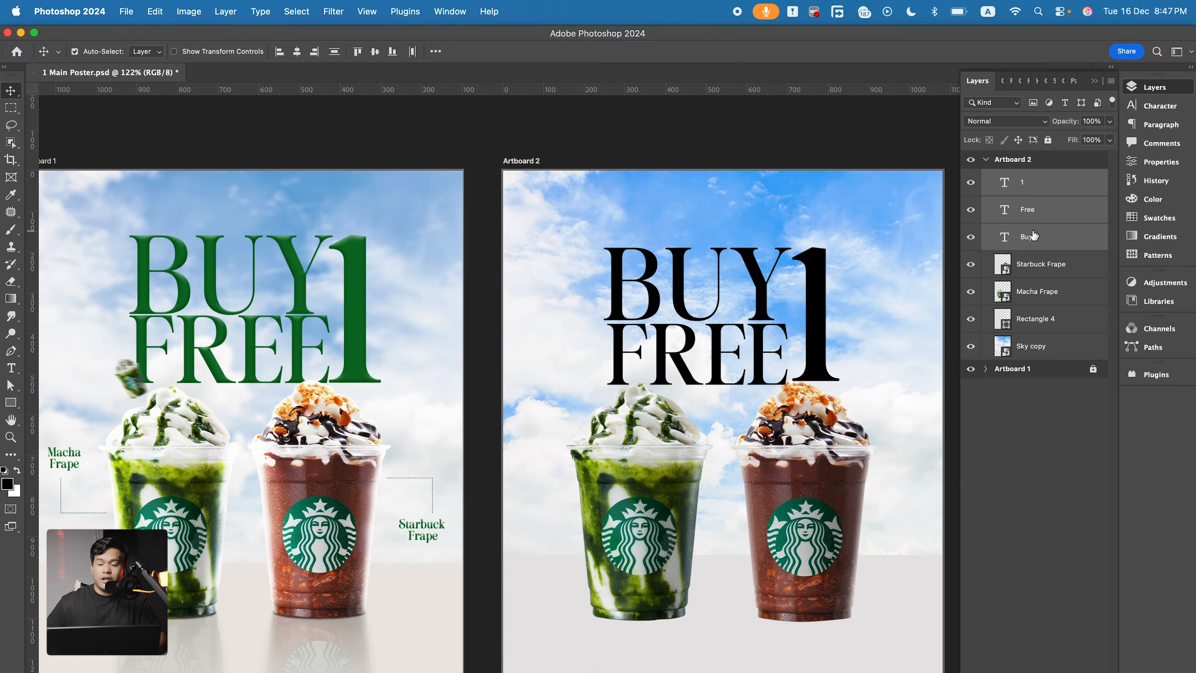
click(1159, 106)
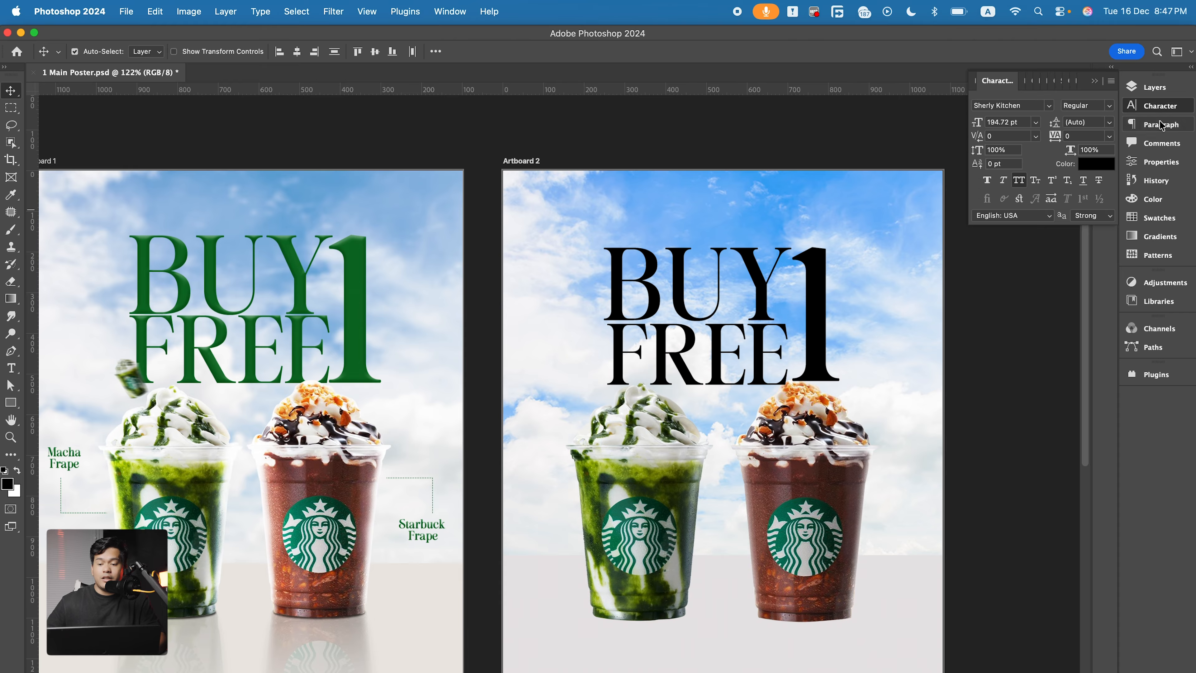
click(1095, 165)
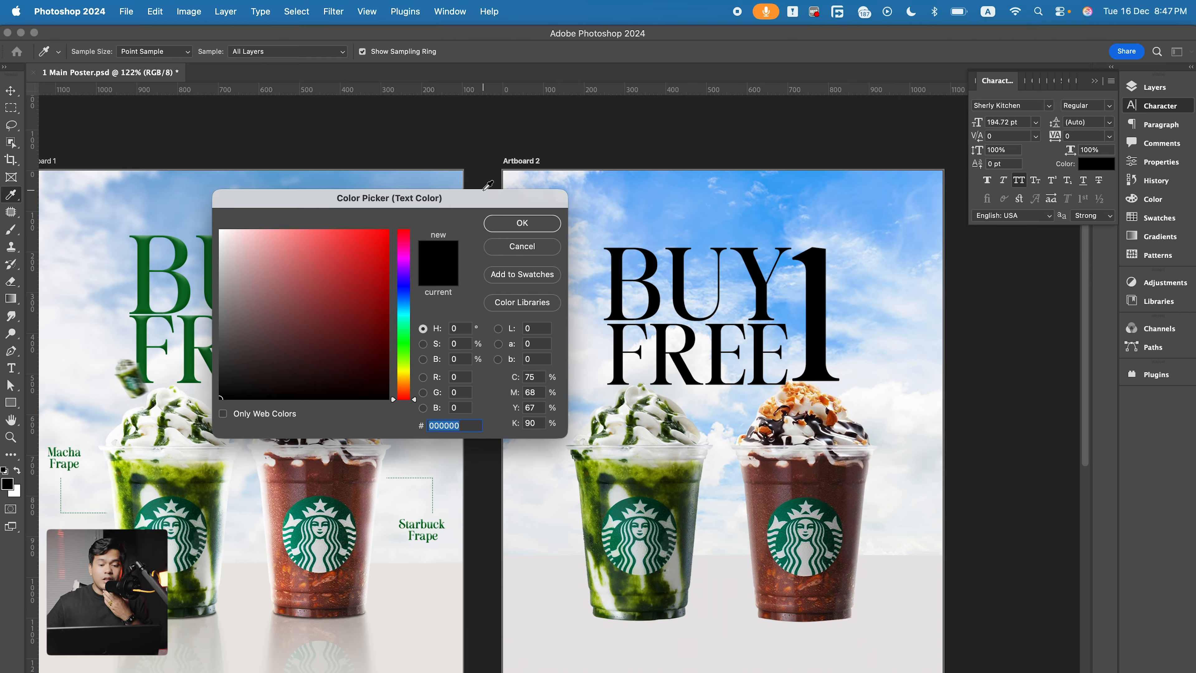
drag(474, 200, 827, 206)
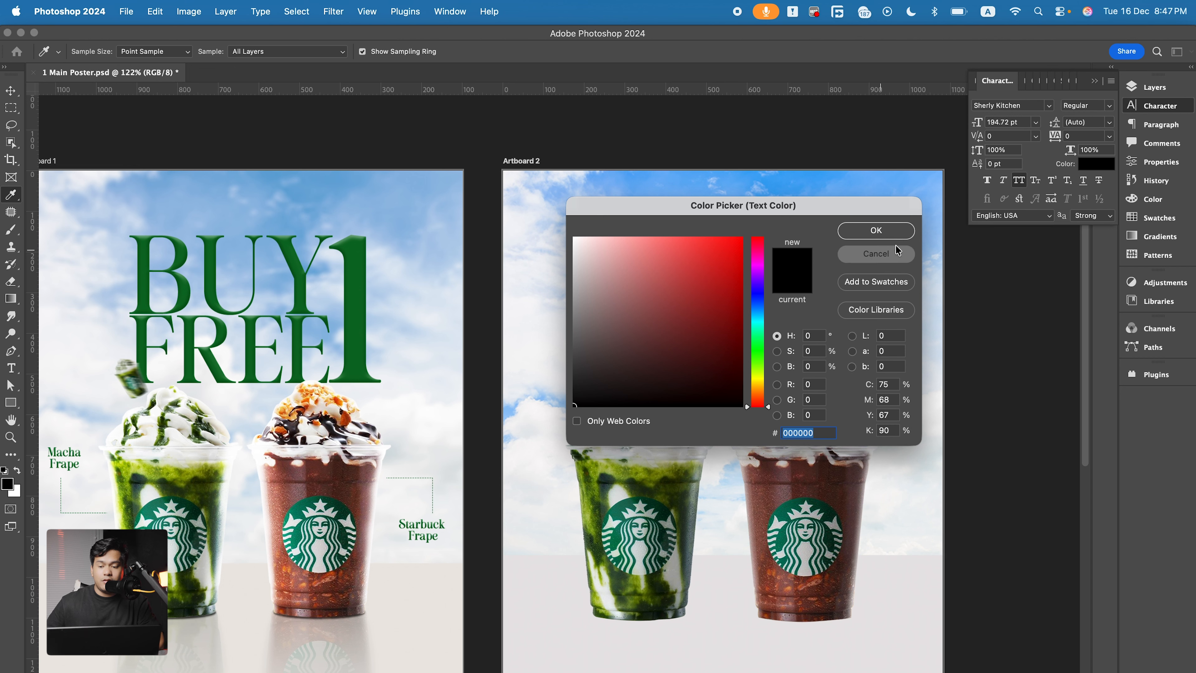
click(876, 254)
Recolour the selected BUY FREE 1 text with the dark green 0c6f25 sampled from the Artboard 1 headline
click(1090, 165)
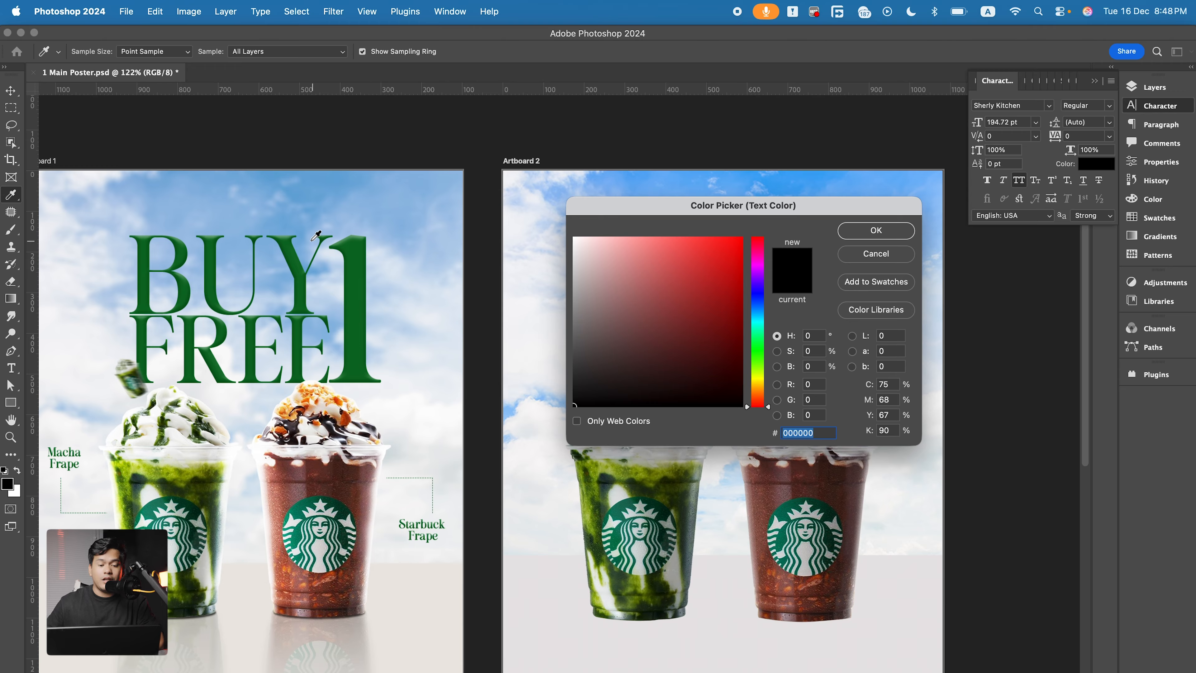
click(291, 256)
drag(843, 207, 859, 369)
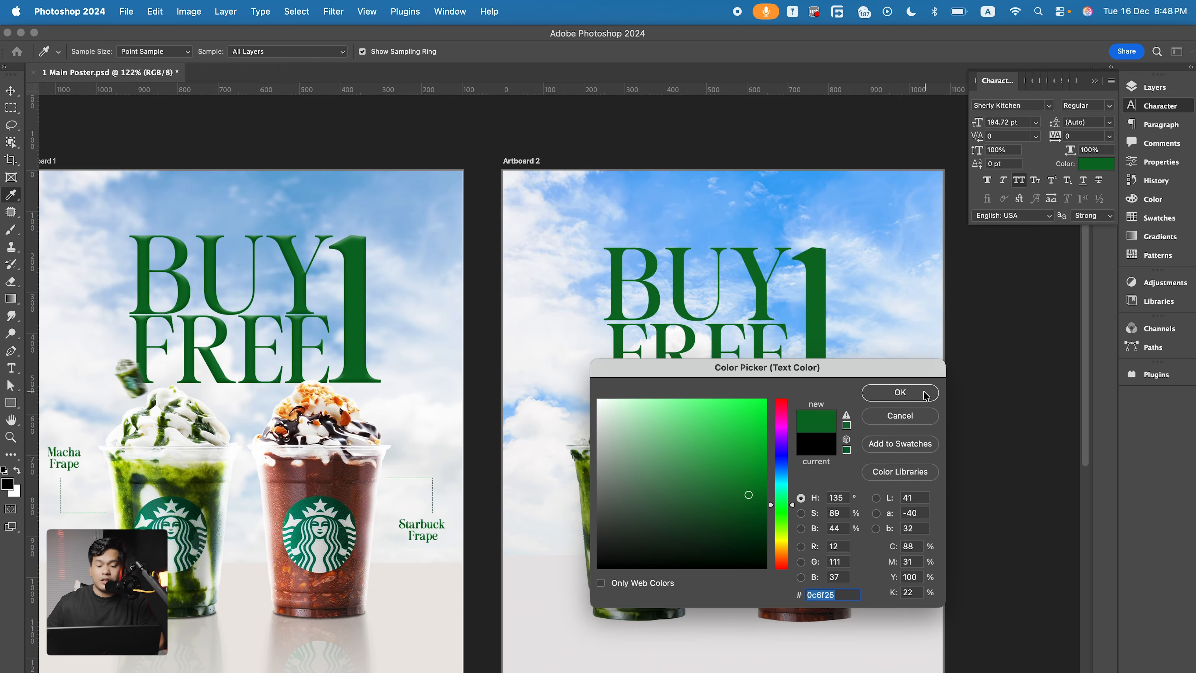
click(899, 394)
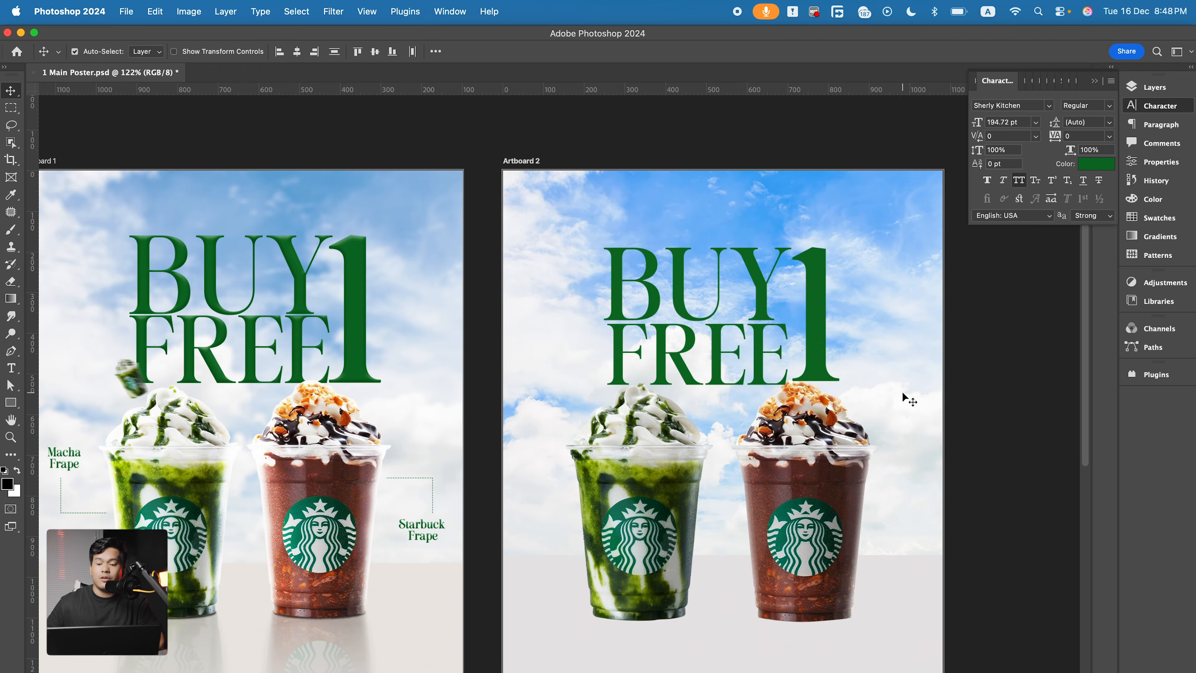
Group the 1, Free and Buy text layers and name the group Text
click(1169, 88)
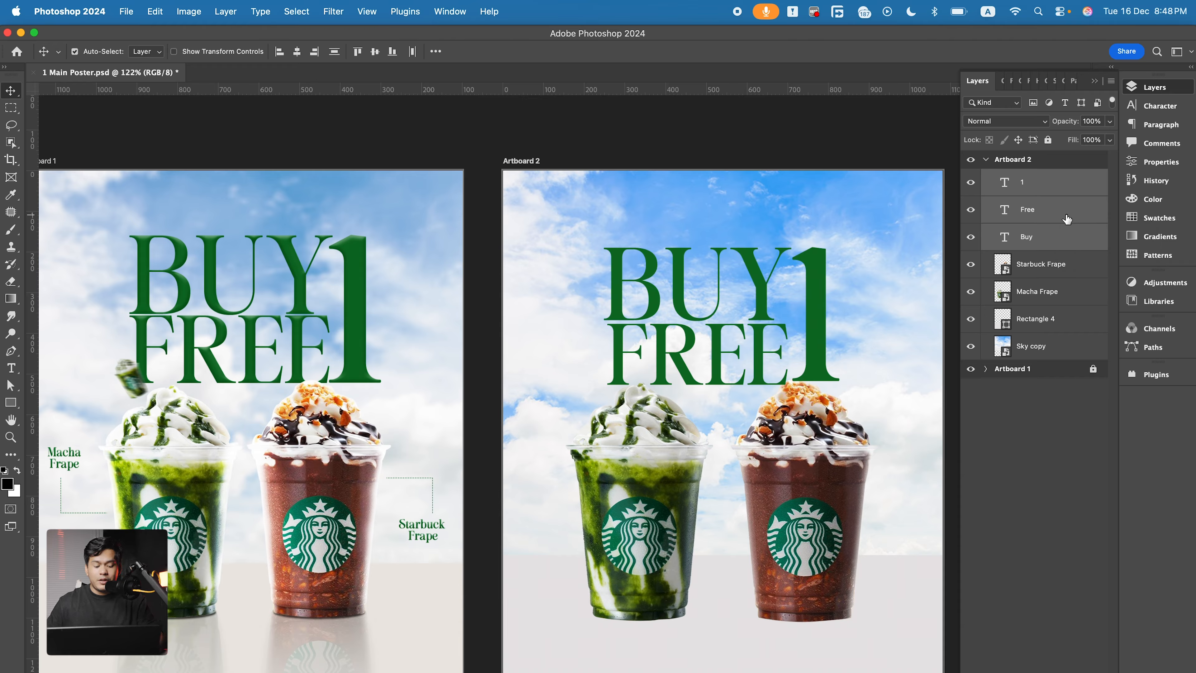
right_click(1026, 199)
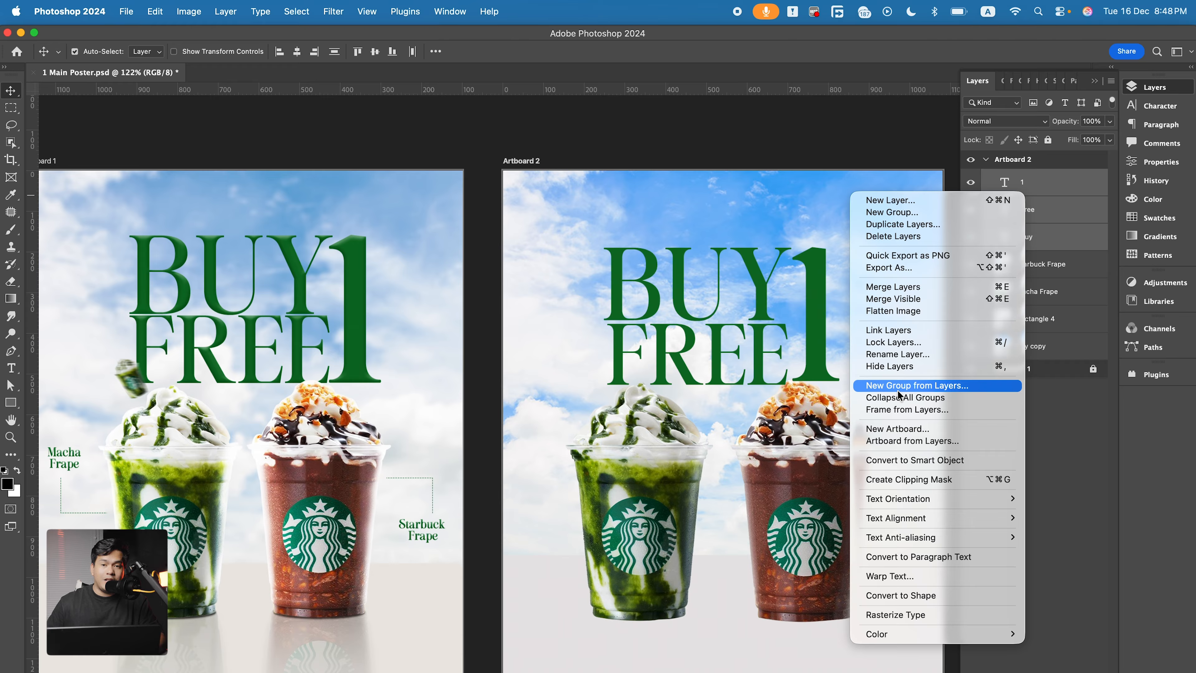
click(1079, 226)
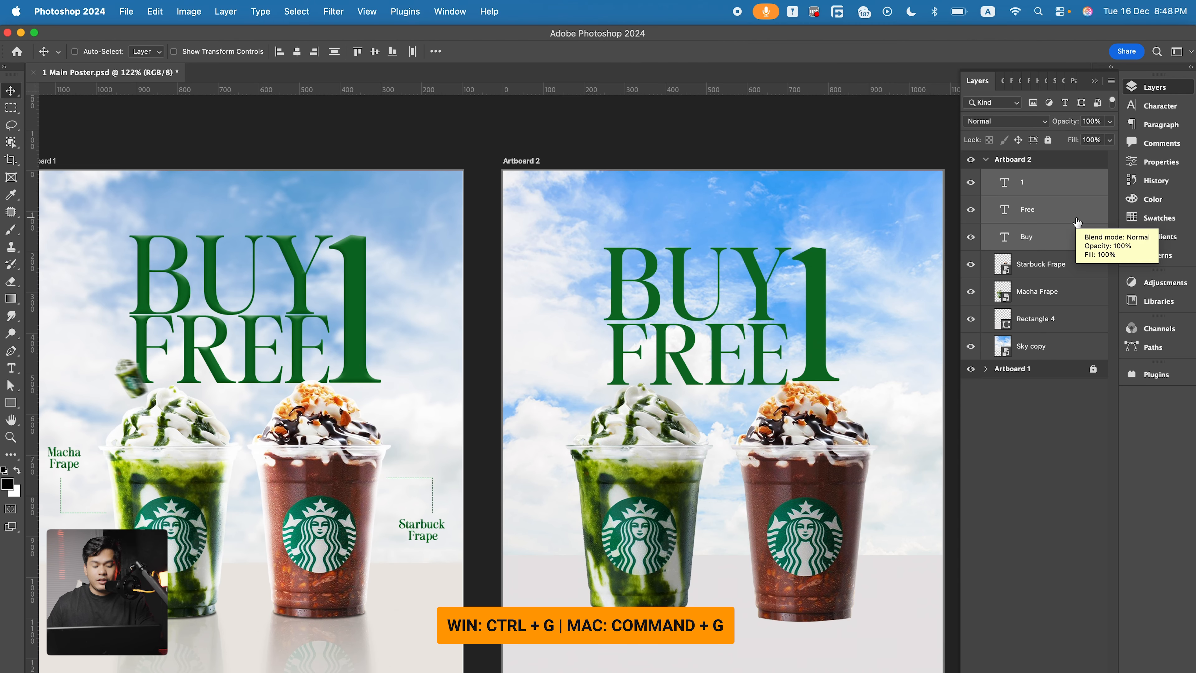
key(super+g)
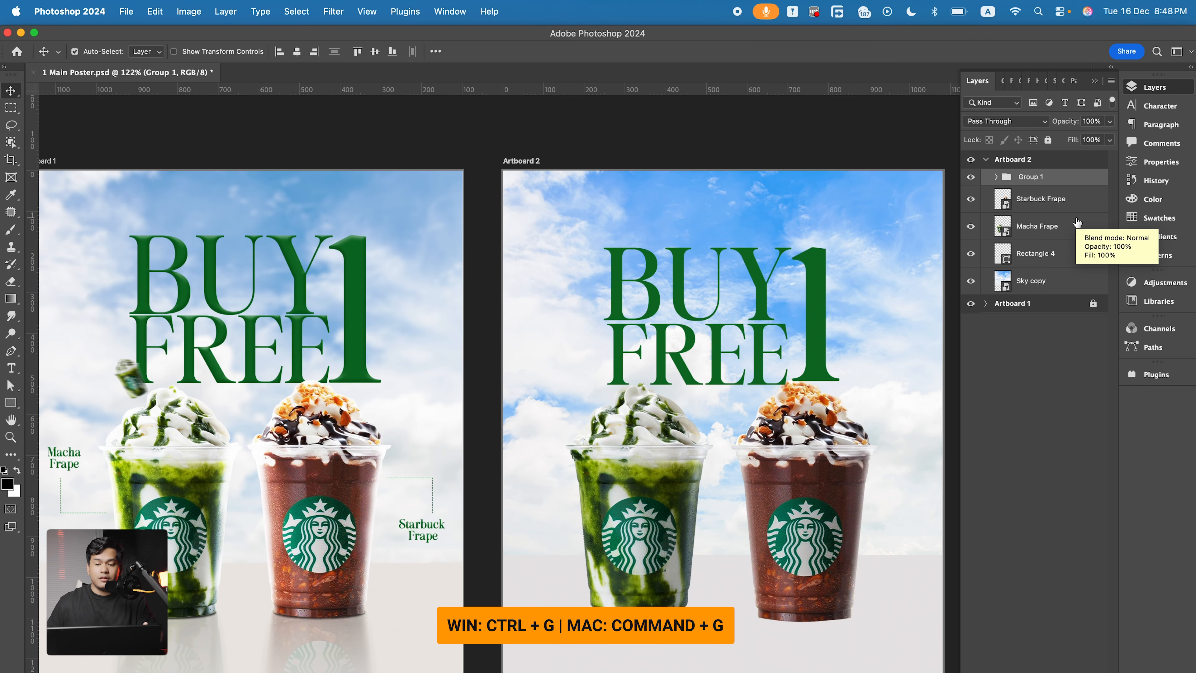
double_click(1035, 177)
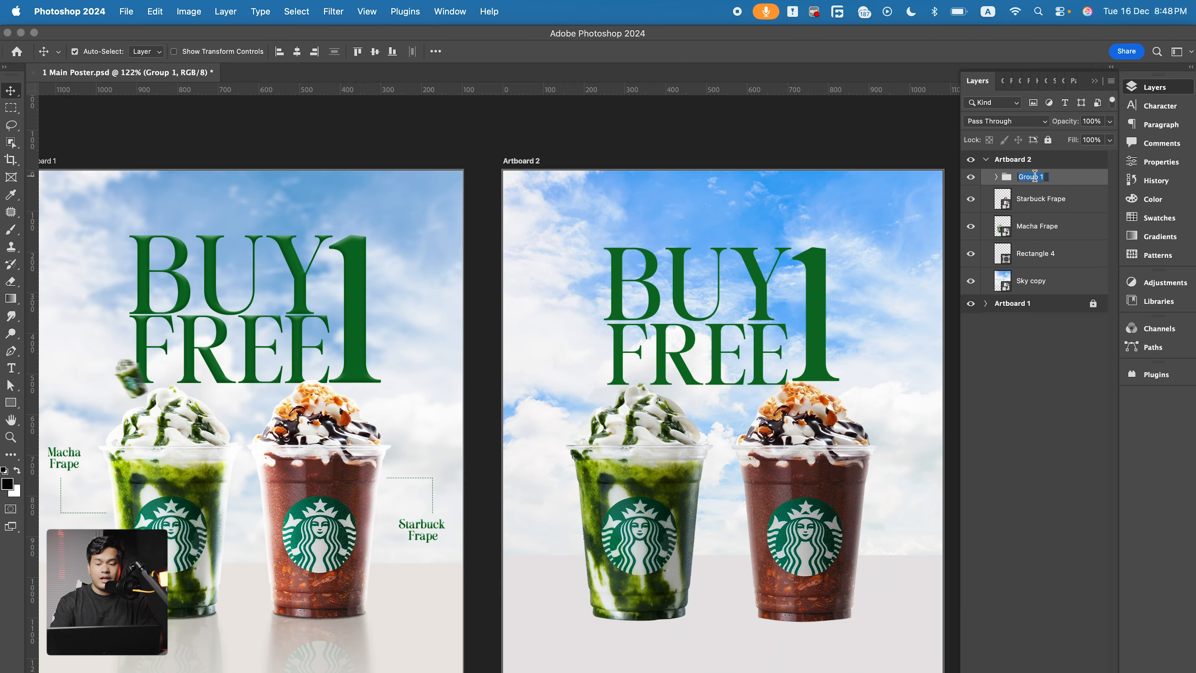
text(Text)
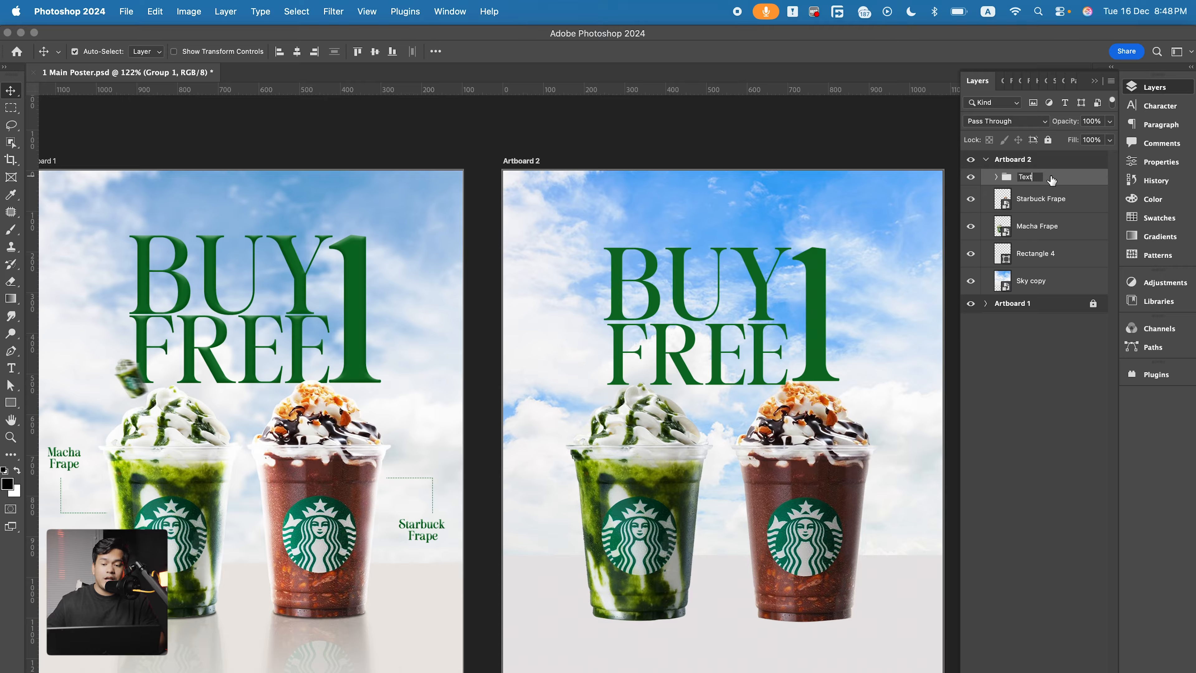
key(Return)
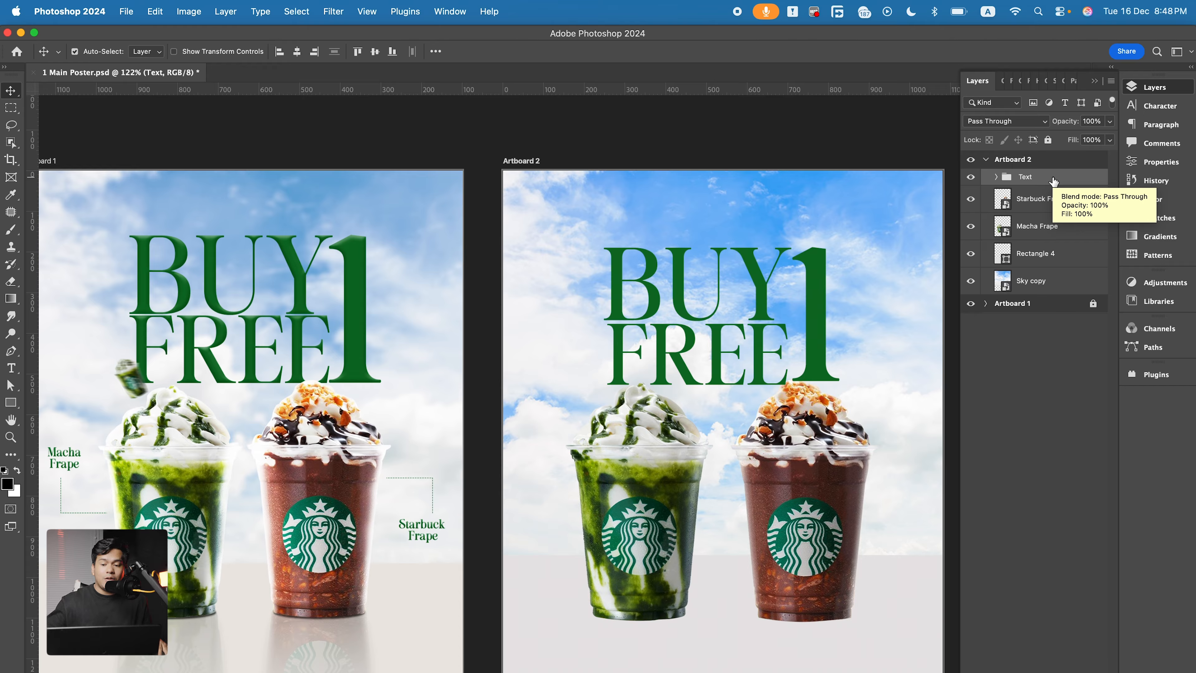
Check the layers inside the Text group, try moving the grouped headline slightly up and left, and undo the move
click(997, 178)
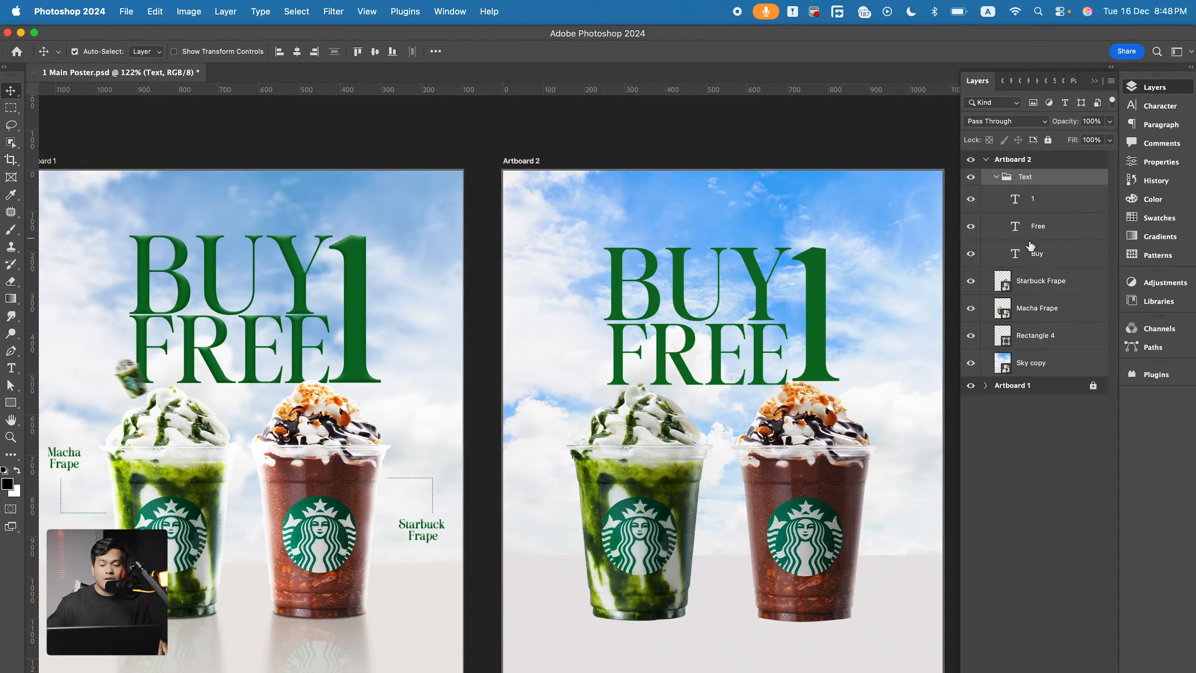
click(996, 177)
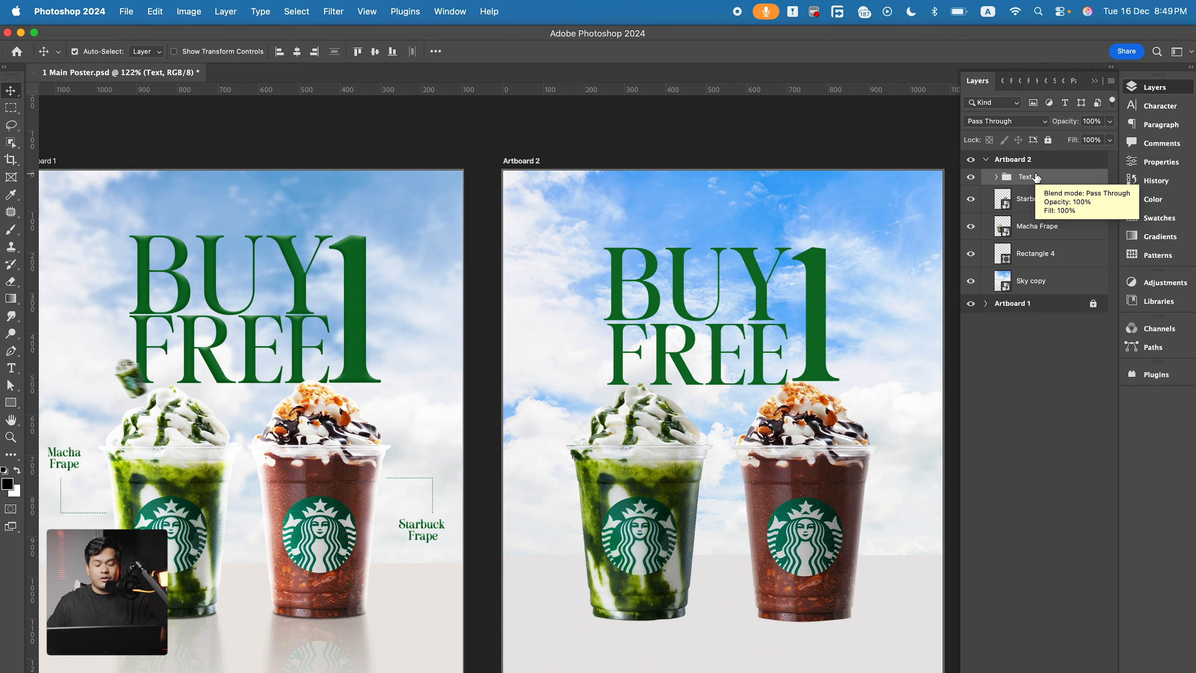
key(ctrl+t)
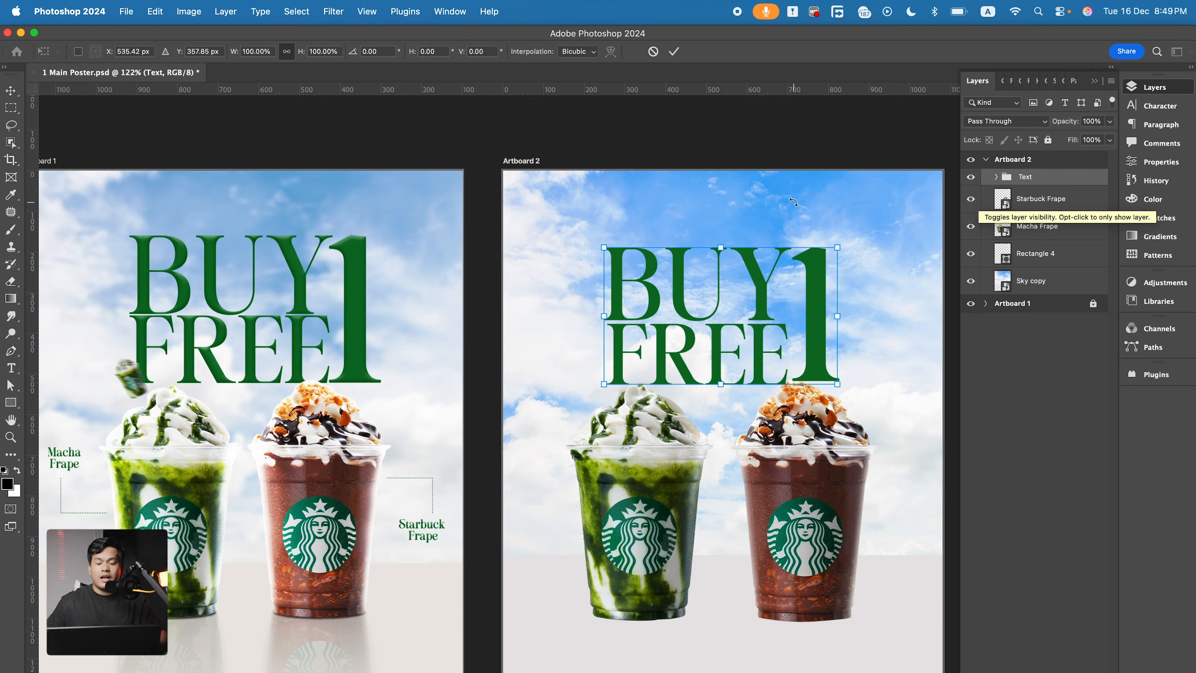
mouse_move(673, 338)
mouse_down()
mouse_move(716, 283)
mouse_move(696, 321)
mouse_move(665, 326)
mouse_up()
key(Return)
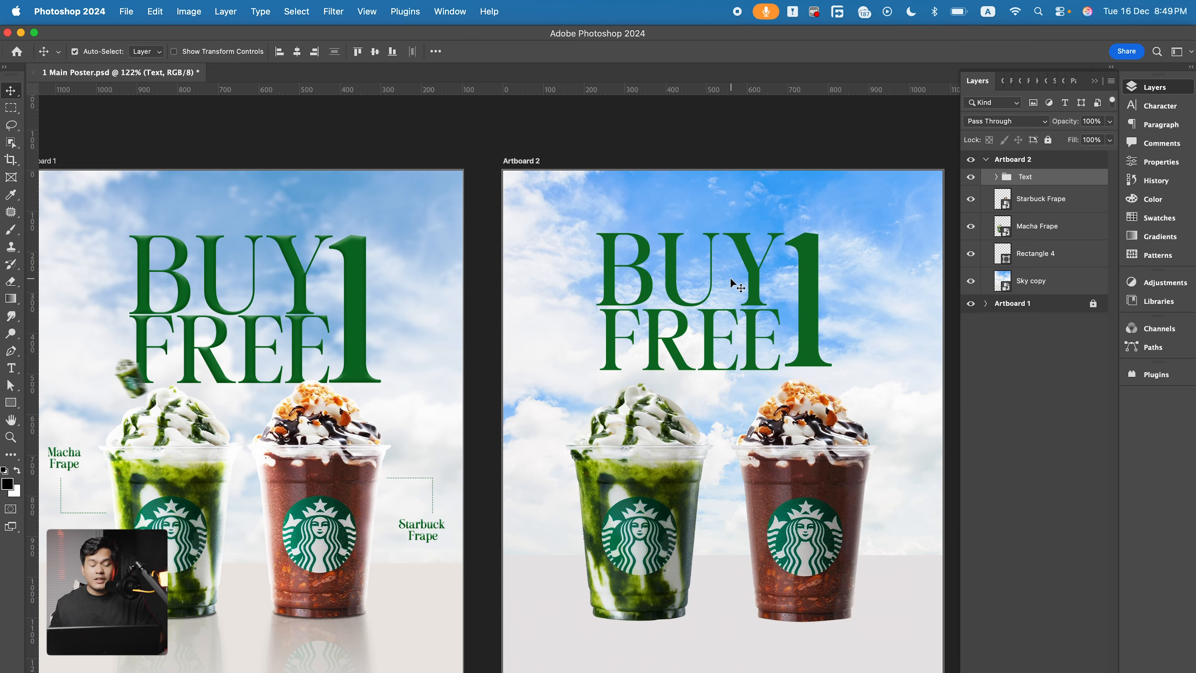
key(ctrl+z)
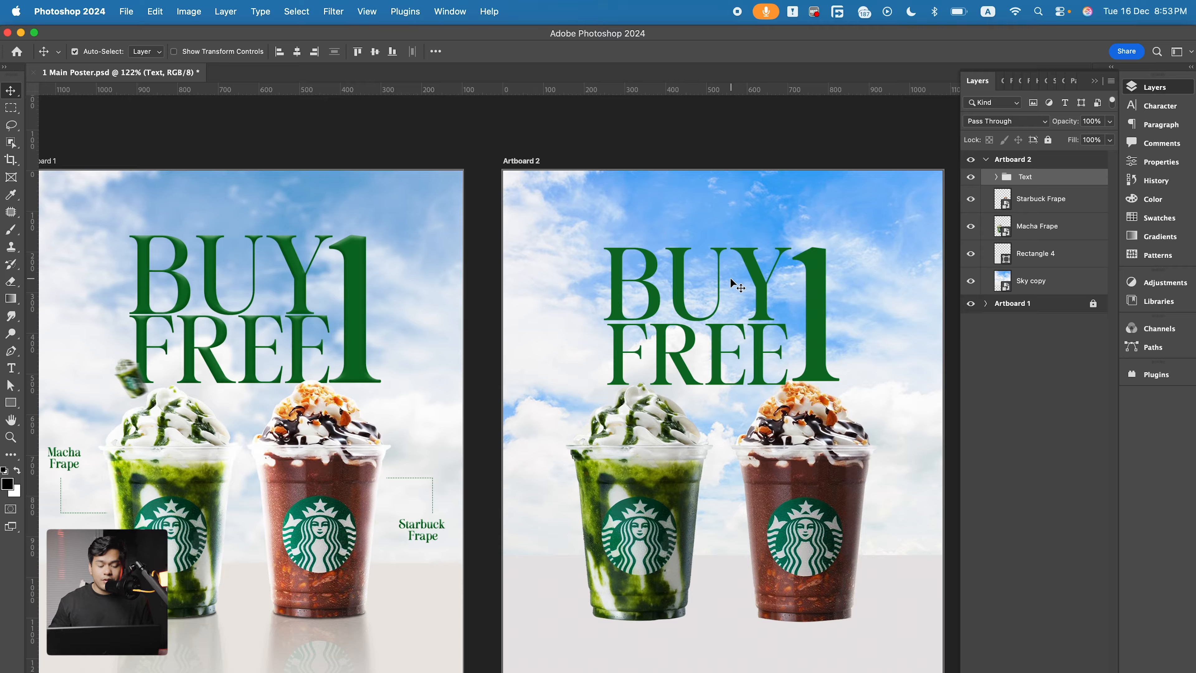
Examine the reflections beneath the cups on Artboard 1 as a reference for Artboard 2
scroll(311, 613, up, 10)
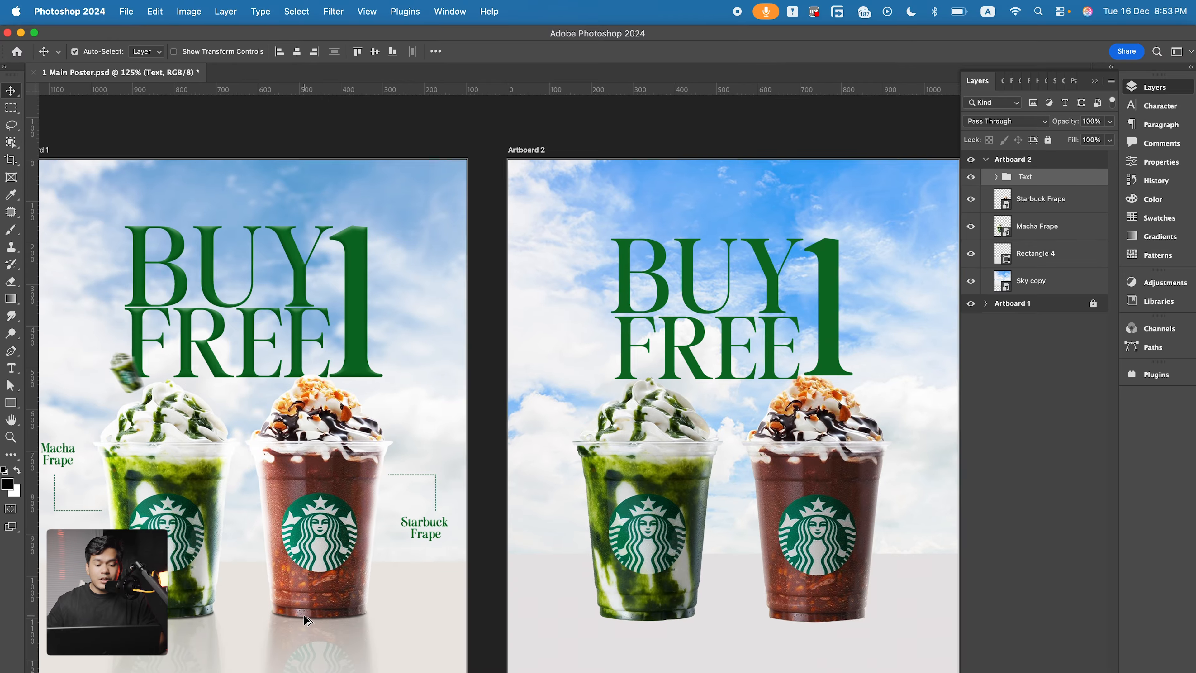
drag(358, 545, 410, 523)
scroll(410, 523, down, 2)
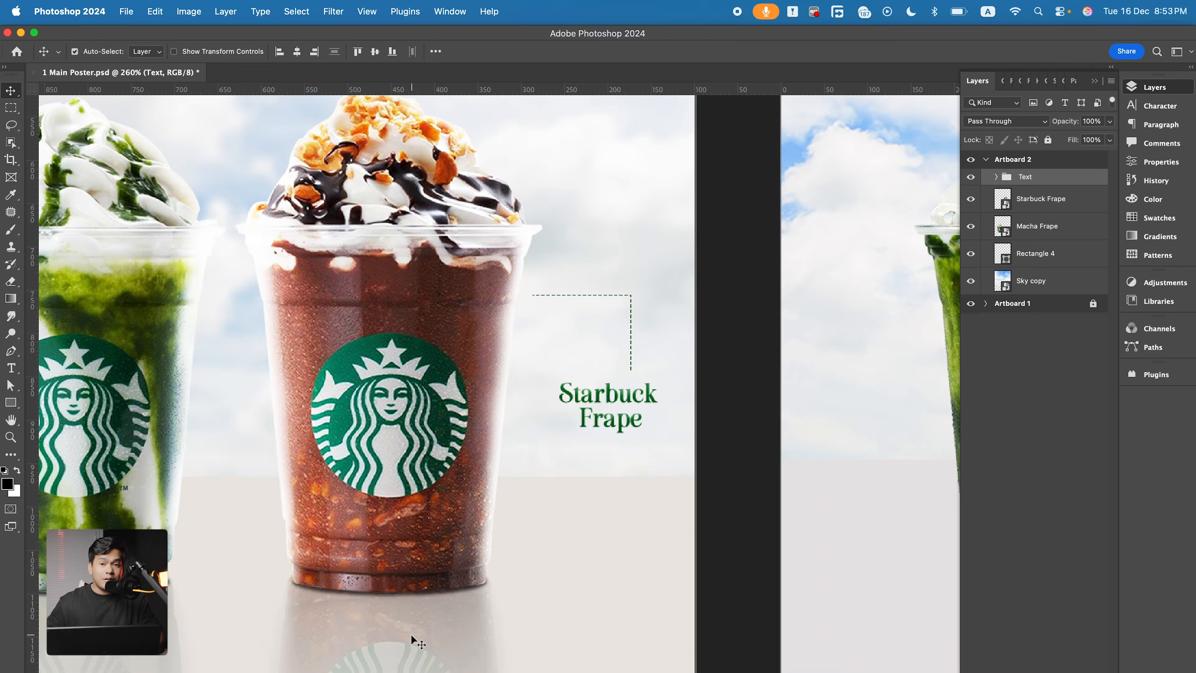
drag(459, 488, 73, 477)
scroll(108, 492, down, 3)
scroll(139, 495, up, 3)
scroll(332, 488, down, 5)
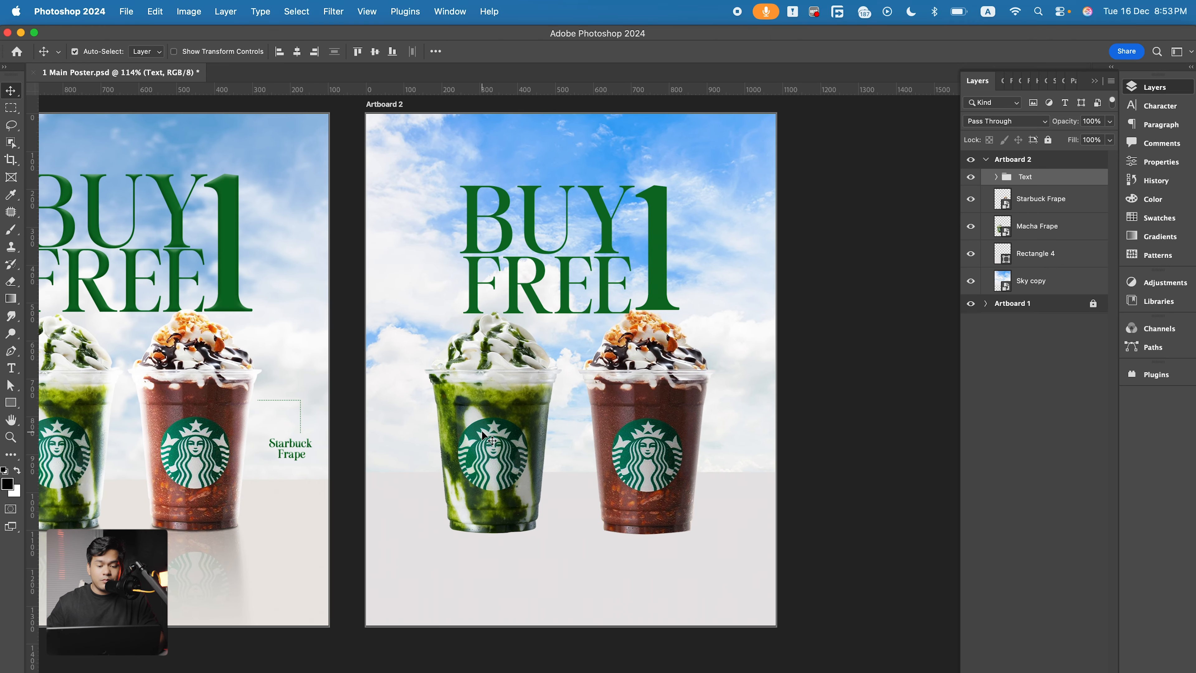
Duplicate the Macha Frape cup layer on Artboard 2
click(485, 433)
key(super)
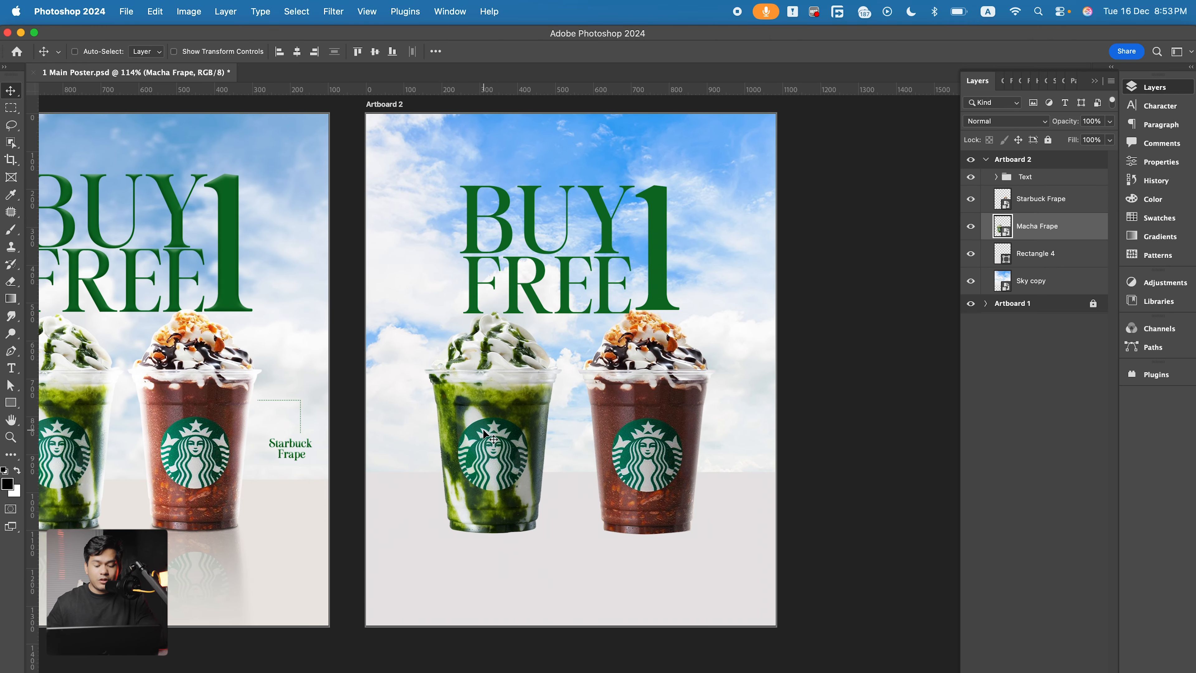
key(super+j)
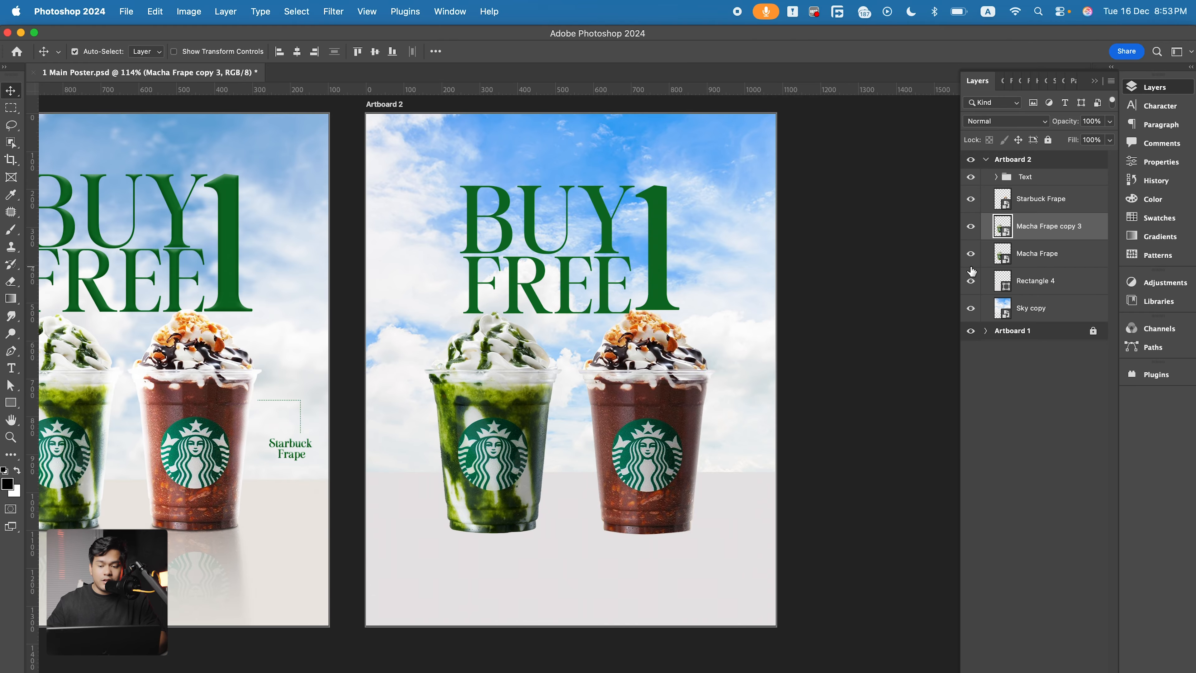
key(super)
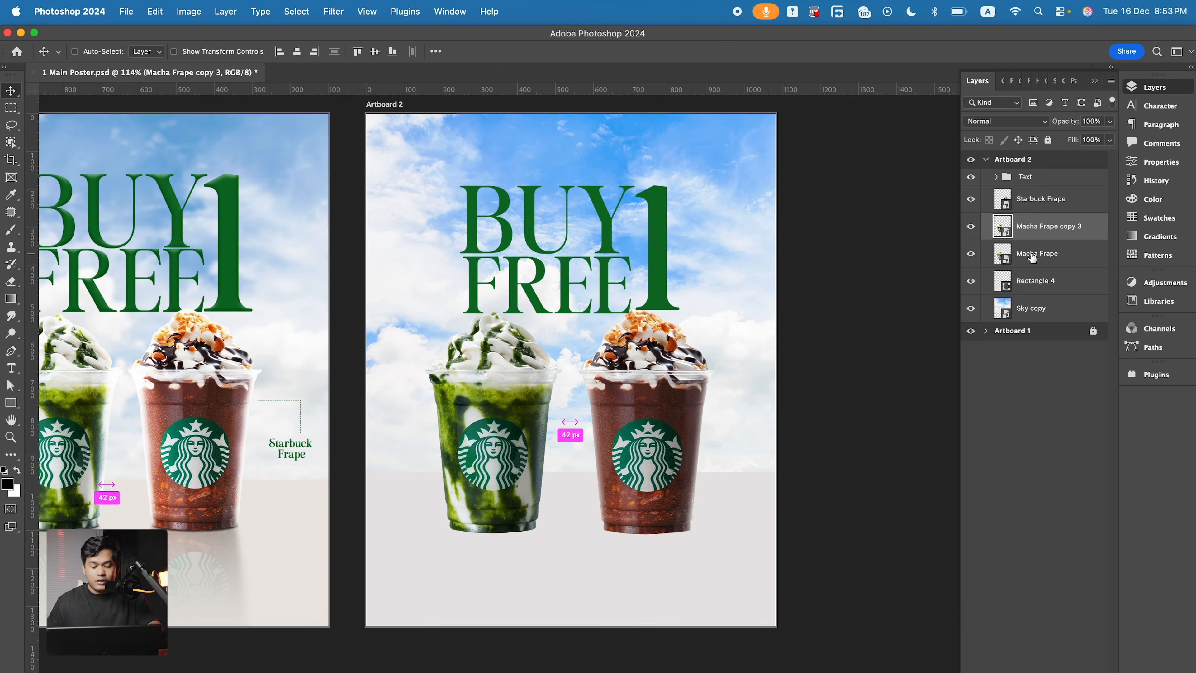
Flip the Macha Frape copy vertically and place it directly beneath the matcha cup, base to base, as a reflection
key(super+t)
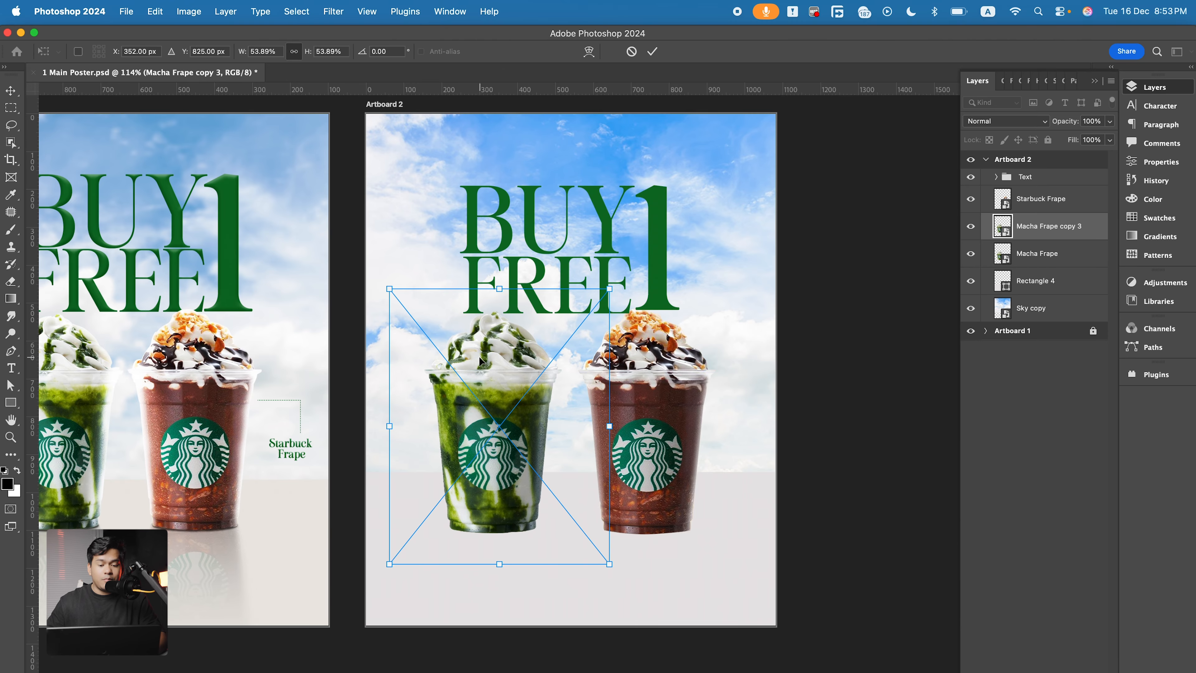
right_click(479, 360)
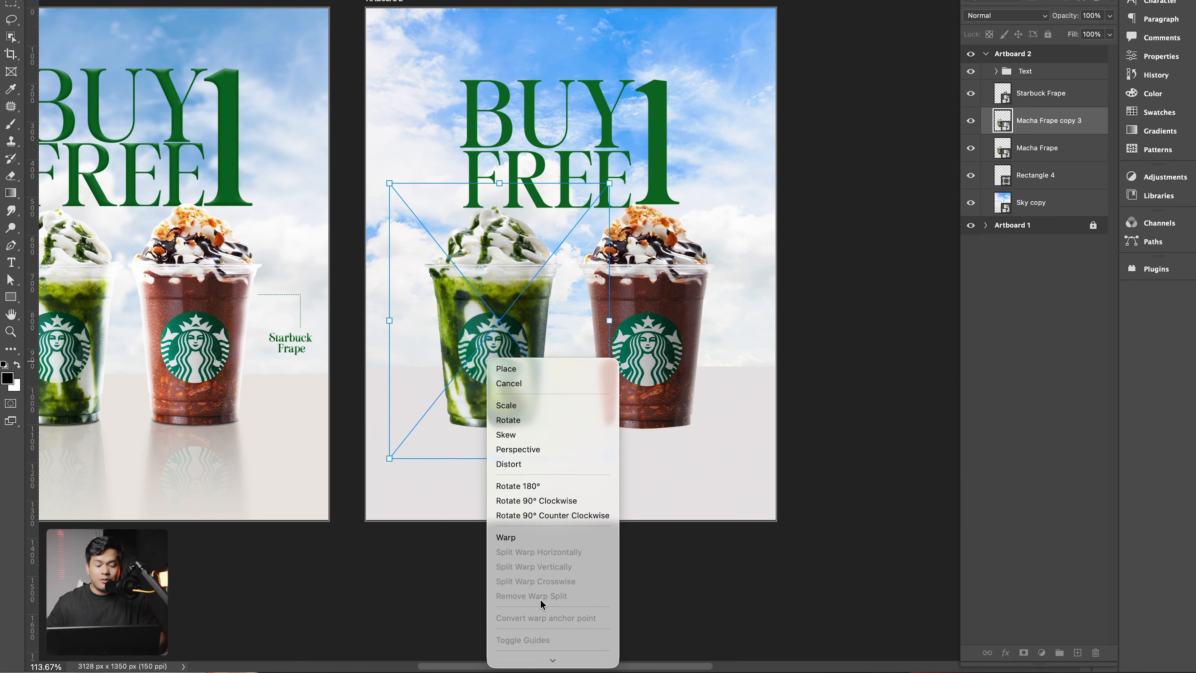
scroll(542, 608, down, 1)
click(548, 658)
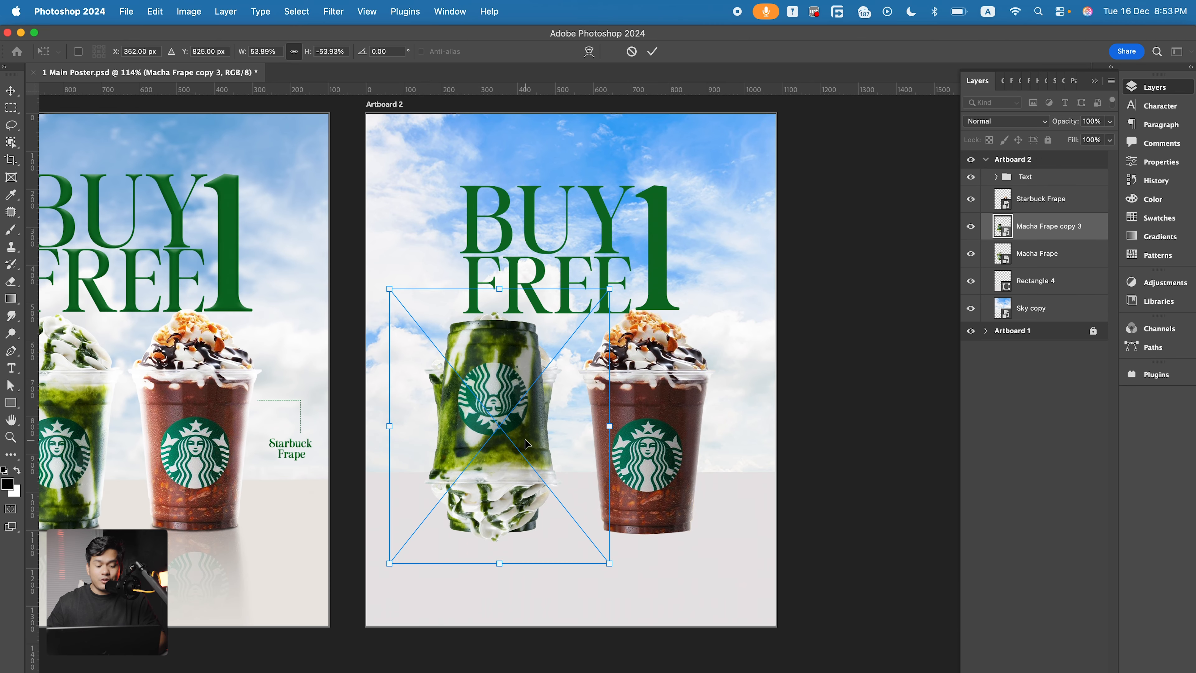
drag(502, 388, 505, 590)
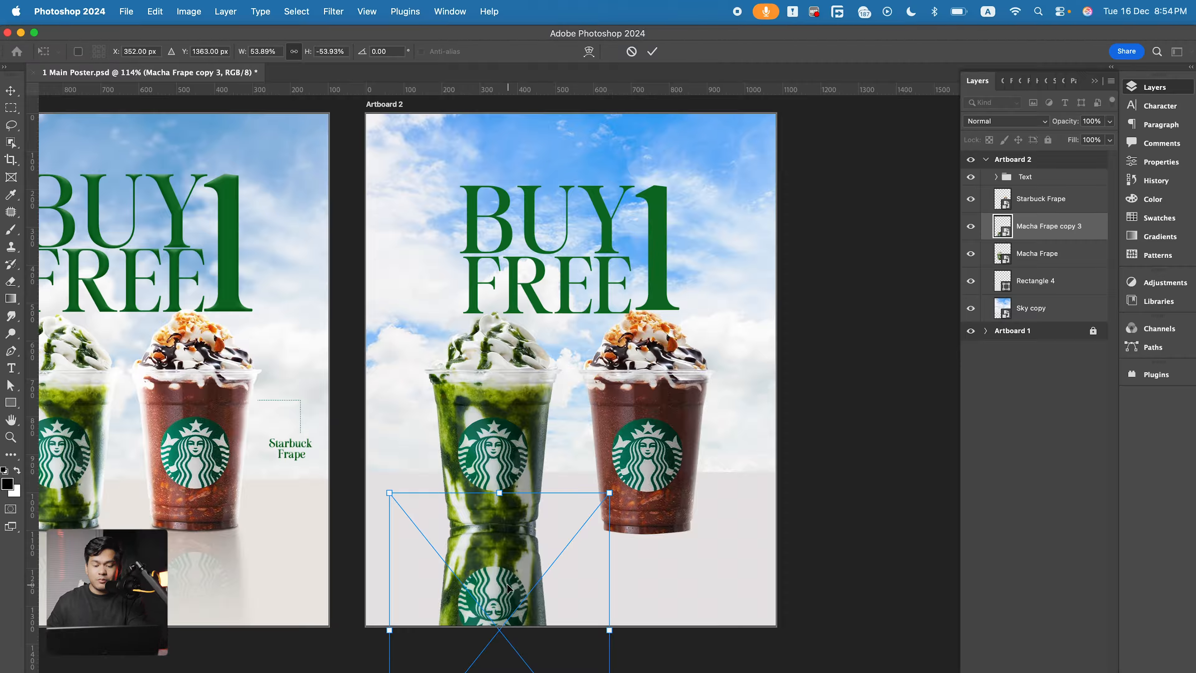
key(Return)
Move the flipped copy below the Macha Frape layer in the stacking order and reduce its opacity to 15%
drag(1052, 230, 1047, 264)
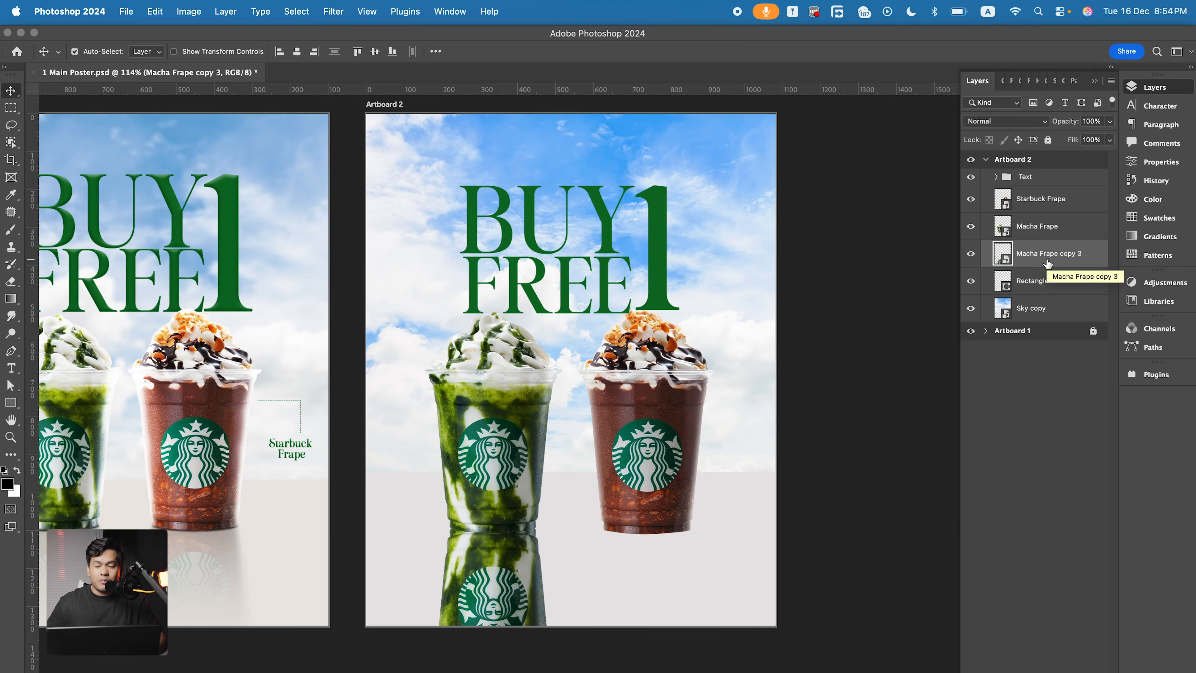
drag(1054, 125, 1010, 141)
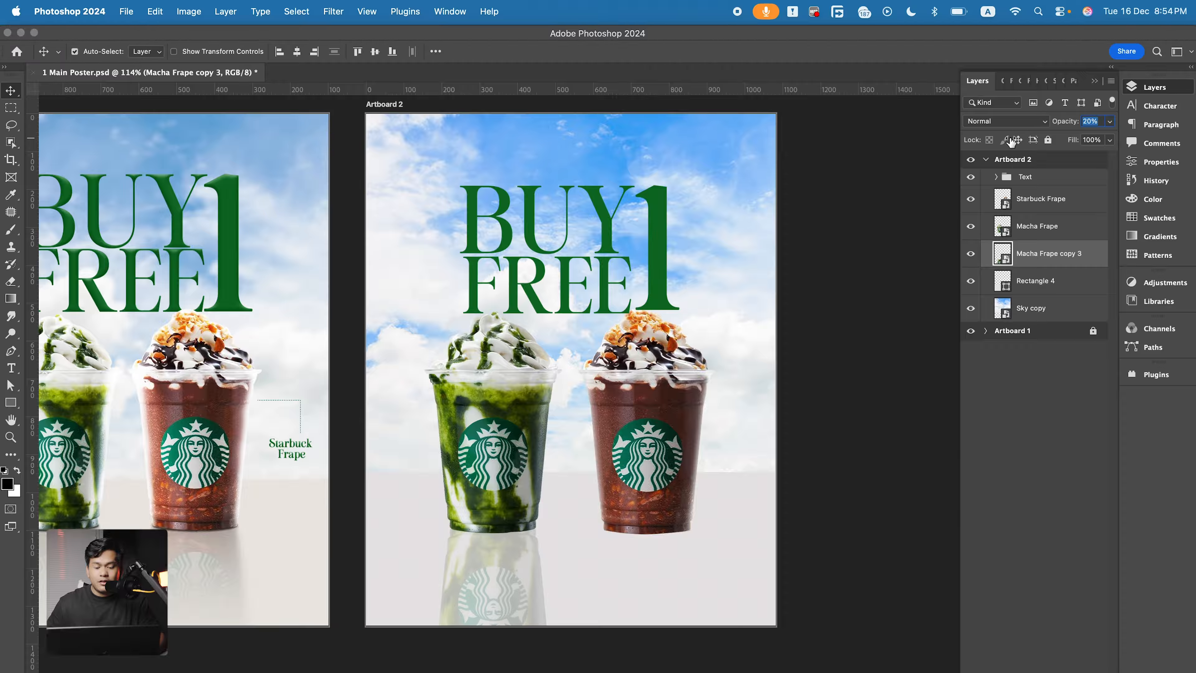
drag(1009, 141, 1008, 145)
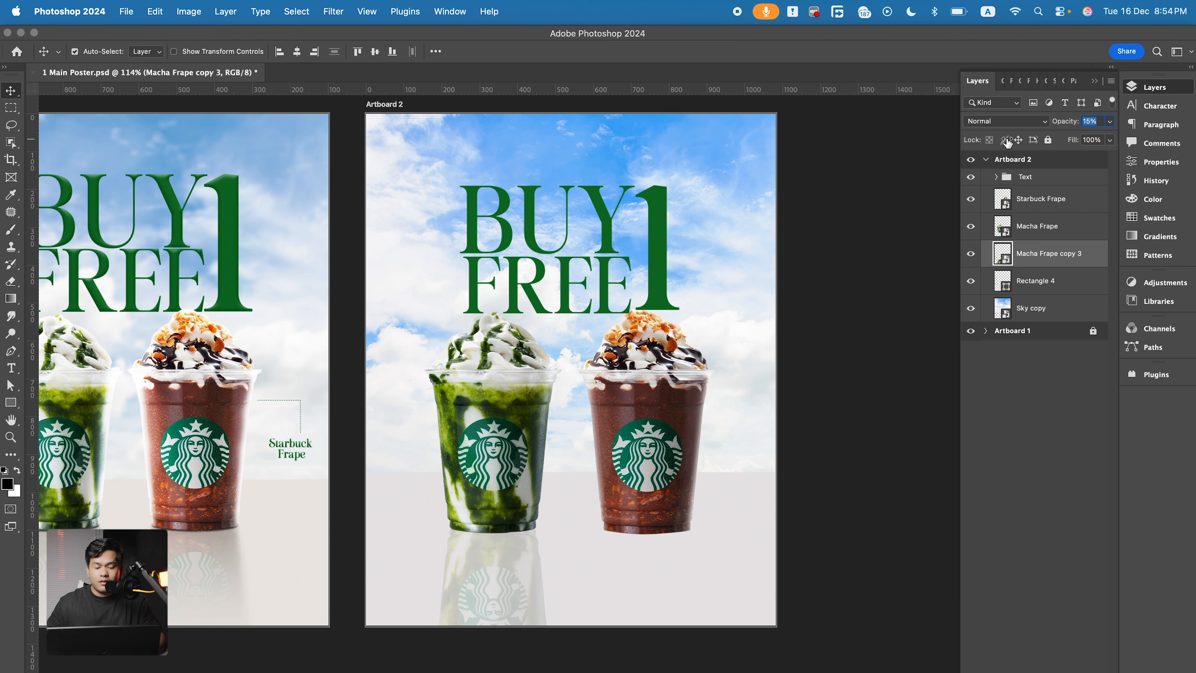
Add a layer mask to the flipped matcha cup copy and fade the reflection's lower end with the black-to-white Basics gradient
scroll(564, 543, down, 2)
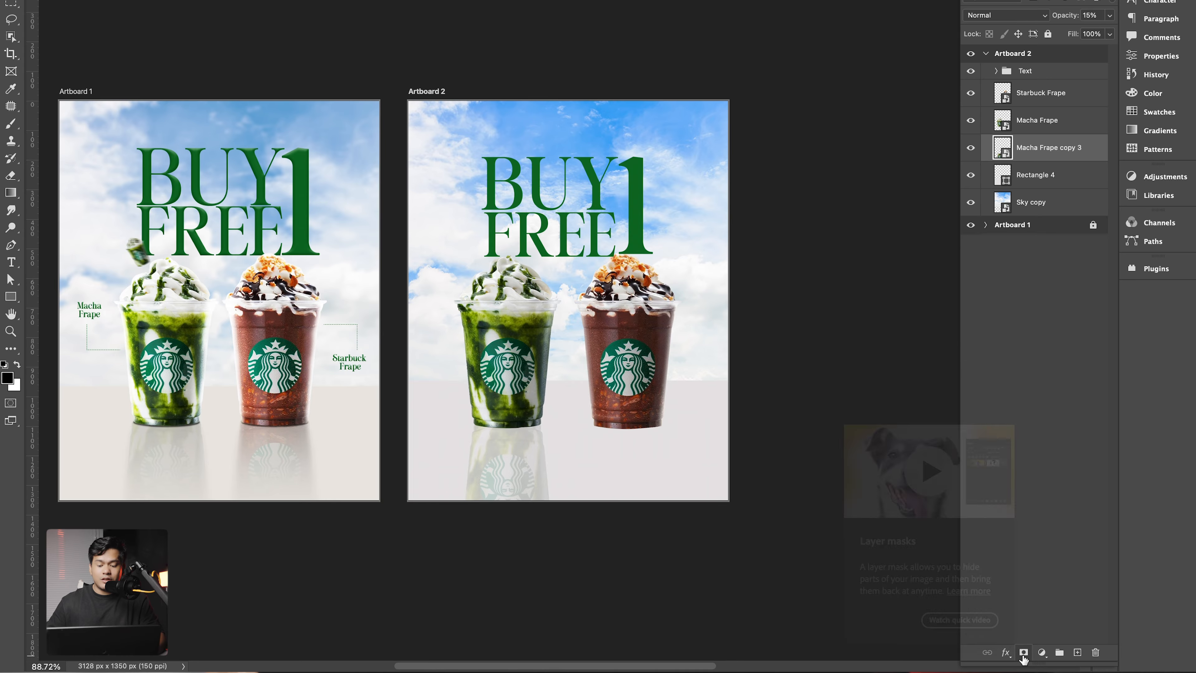
click(1023, 659)
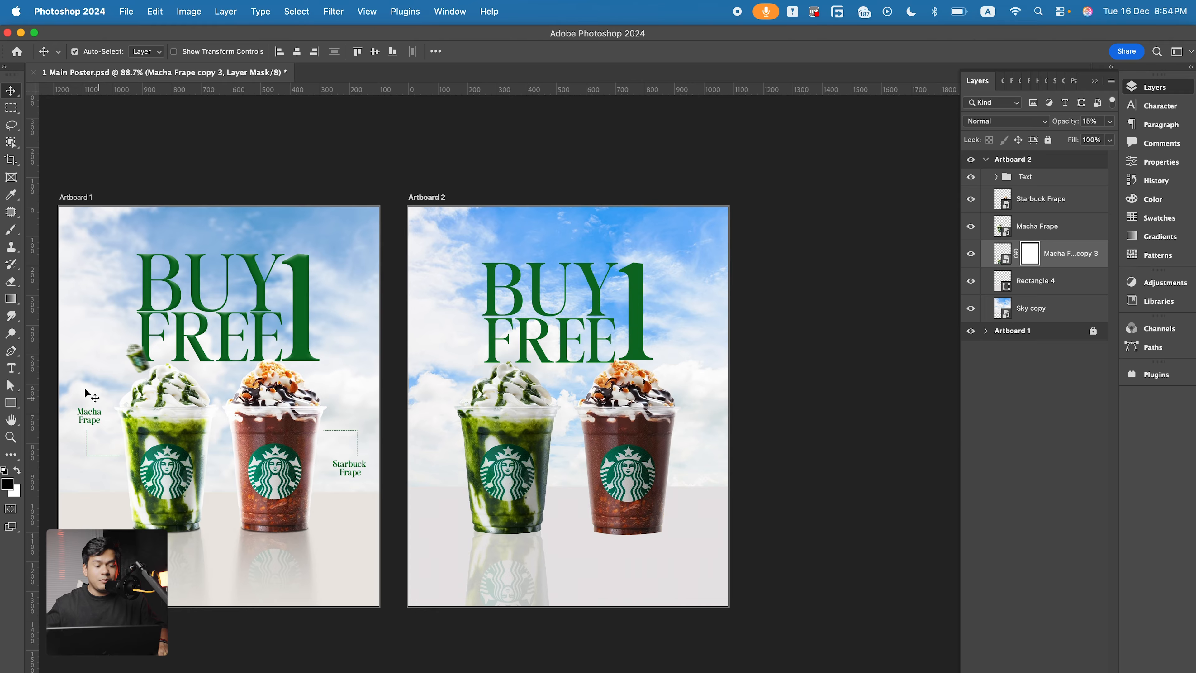
click(12, 300)
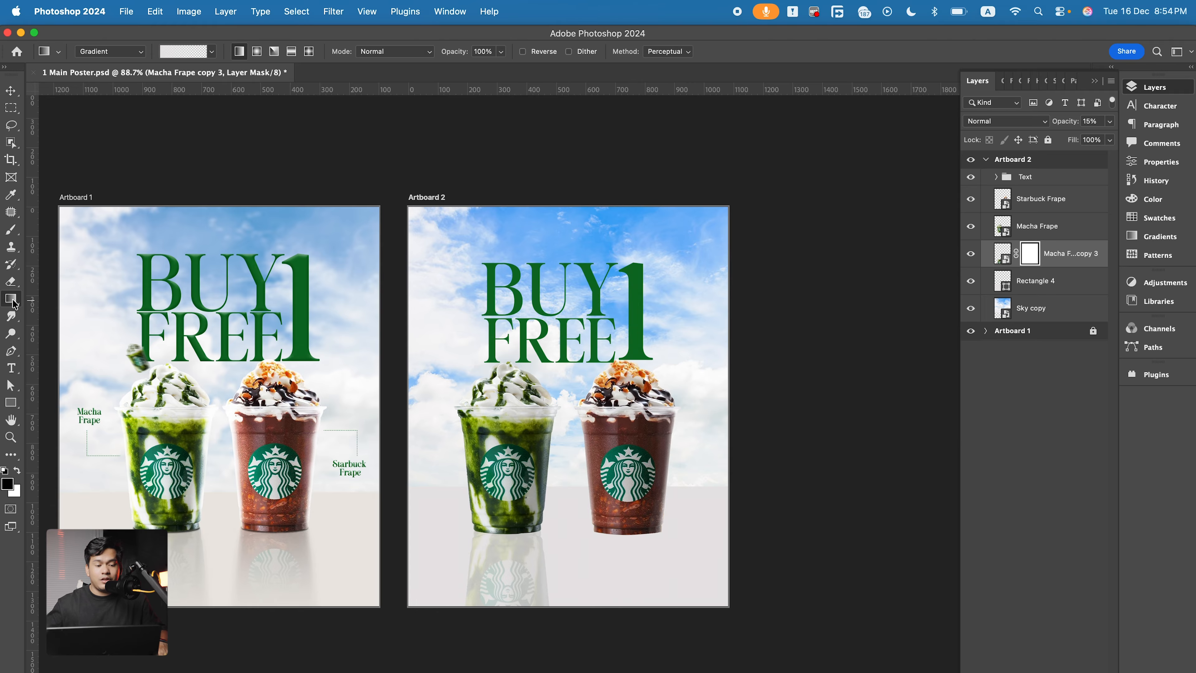
click(183, 52)
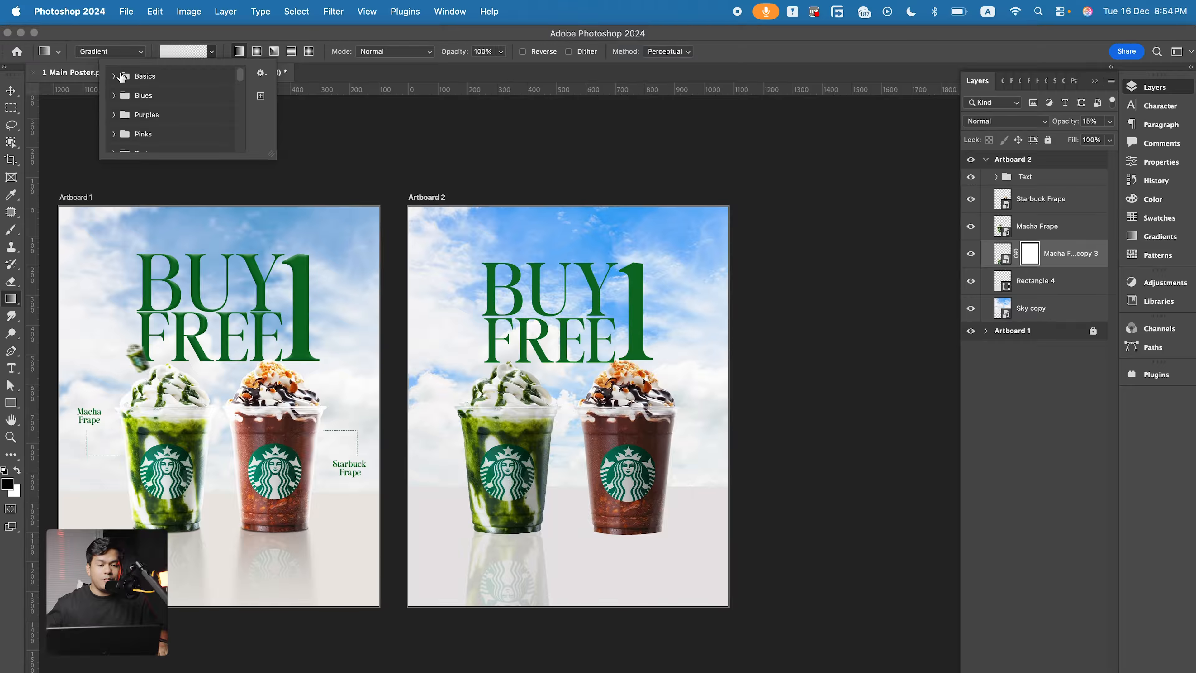
click(114, 76)
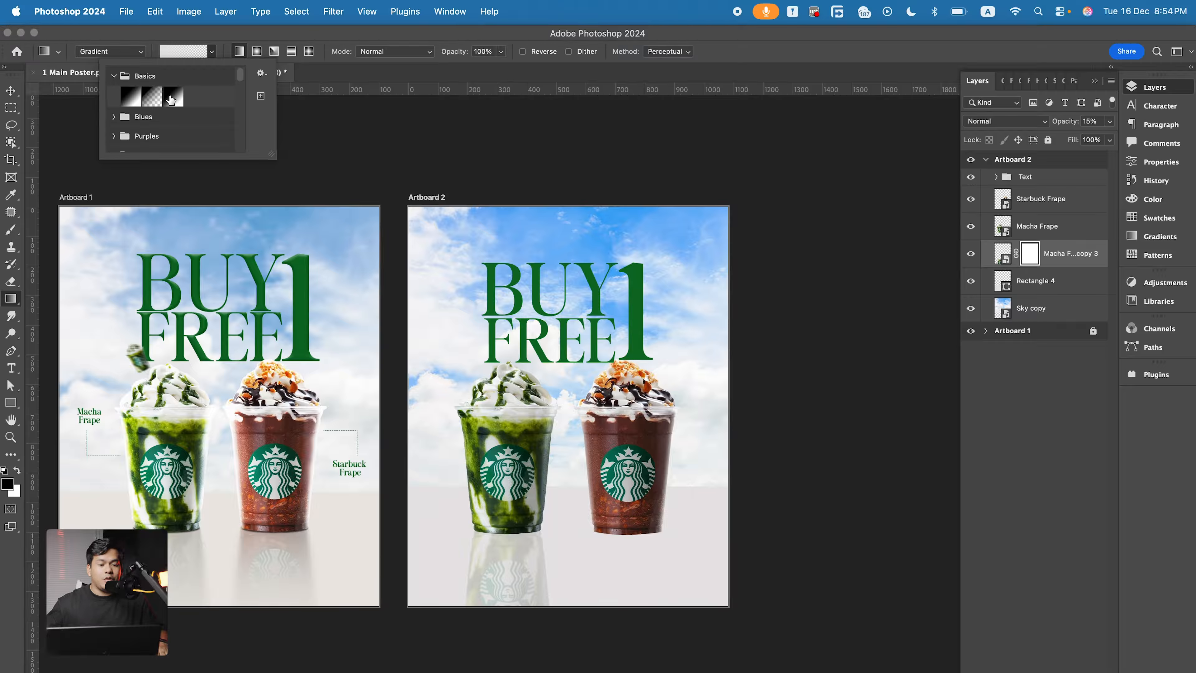
click(172, 96)
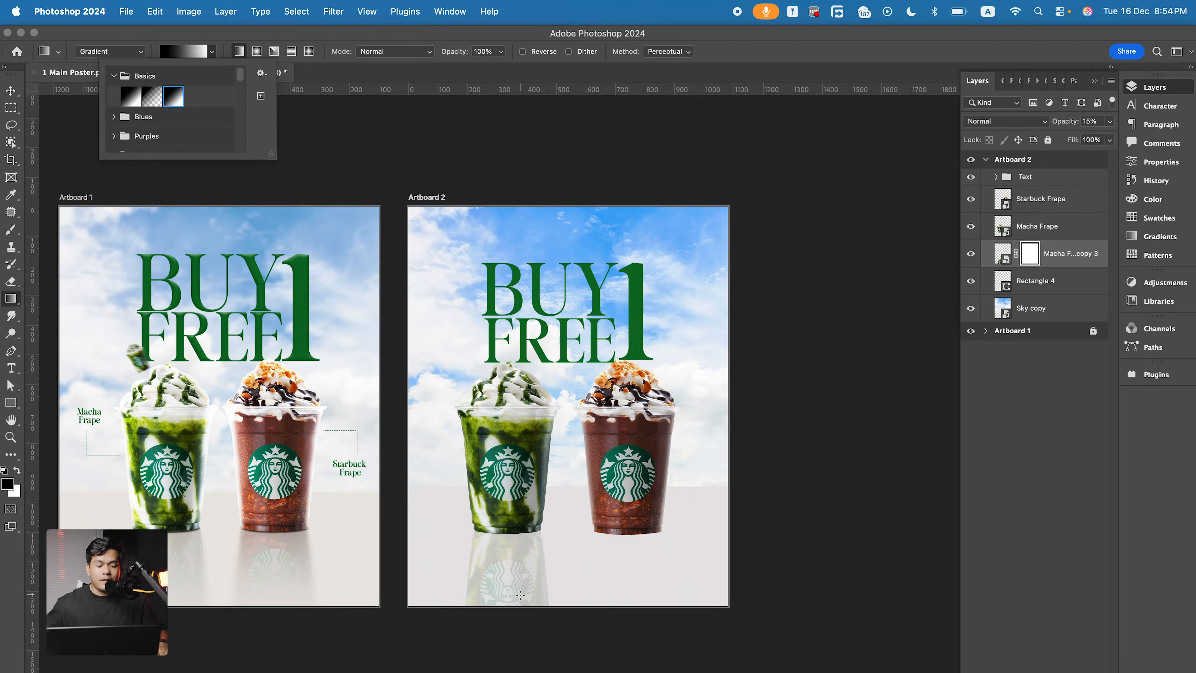
click(513, 626)
drag(513, 627, 513, 531)
click(10, 90)
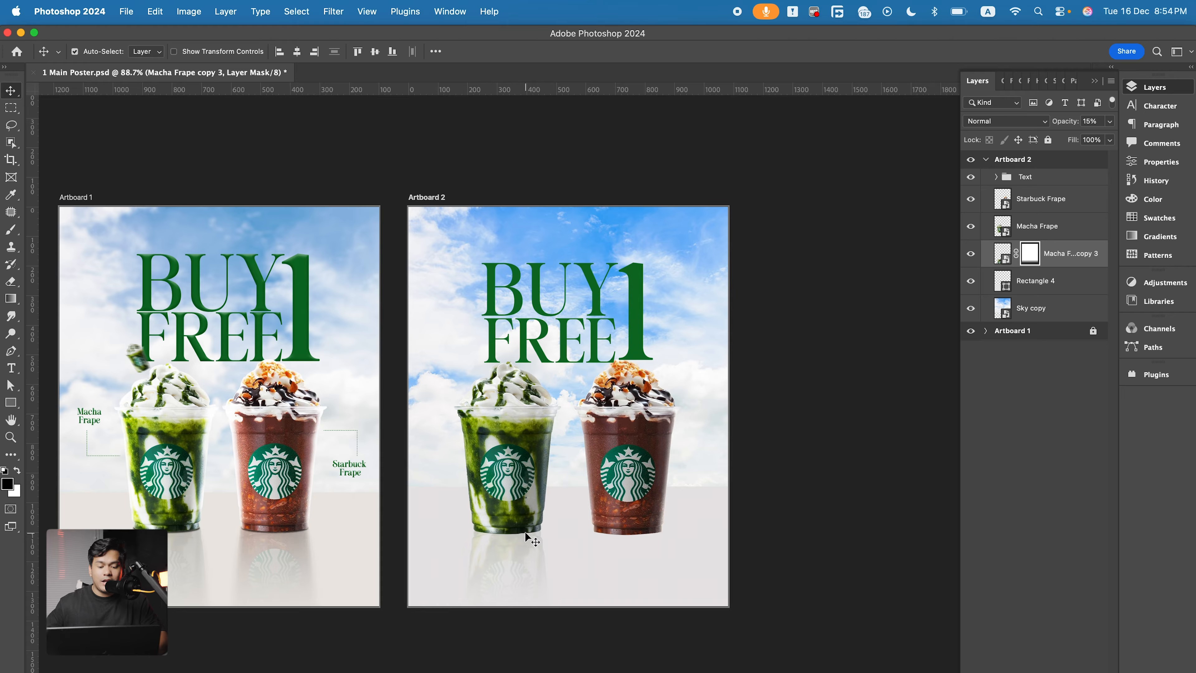
Group the Macha Frape layer with its reflection copy and name the group Macha Frape
shift+click(1055, 230)
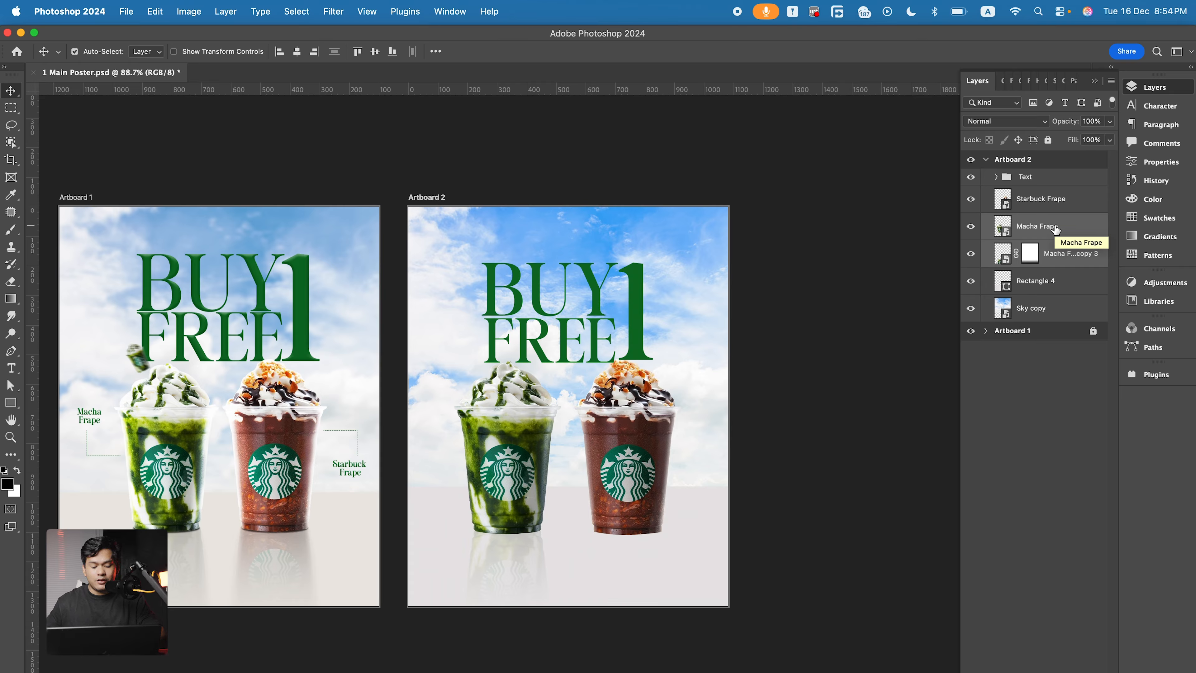
key(super)
key(super+g)
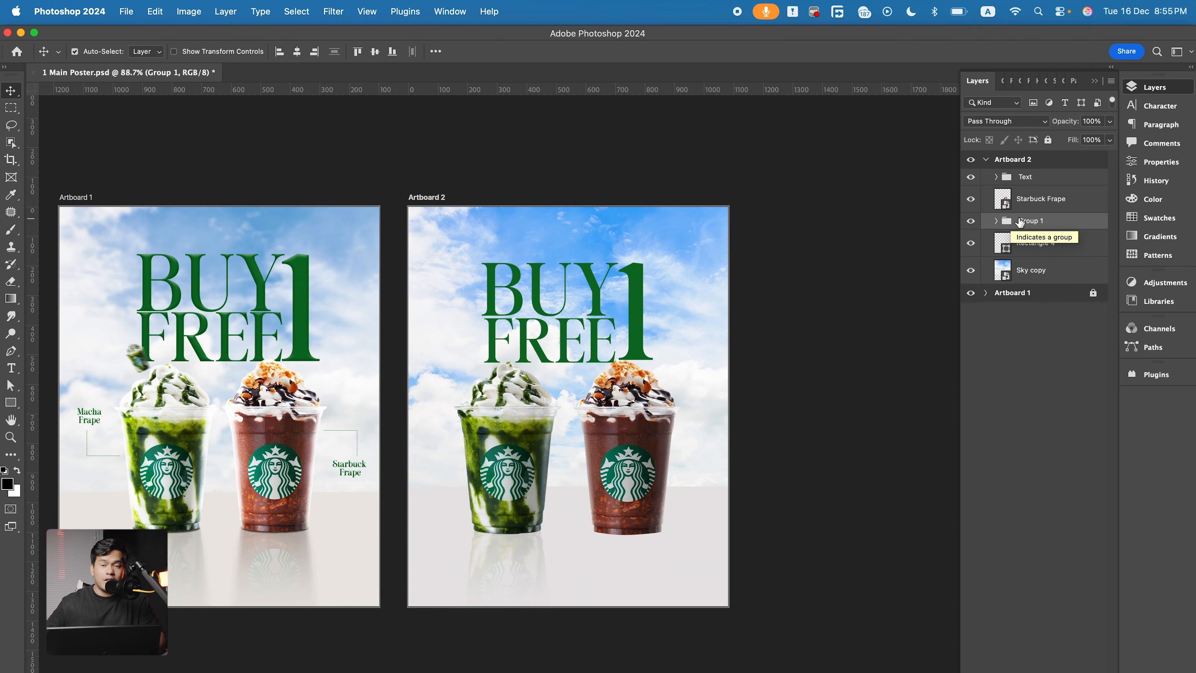
double_click(1027, 221)
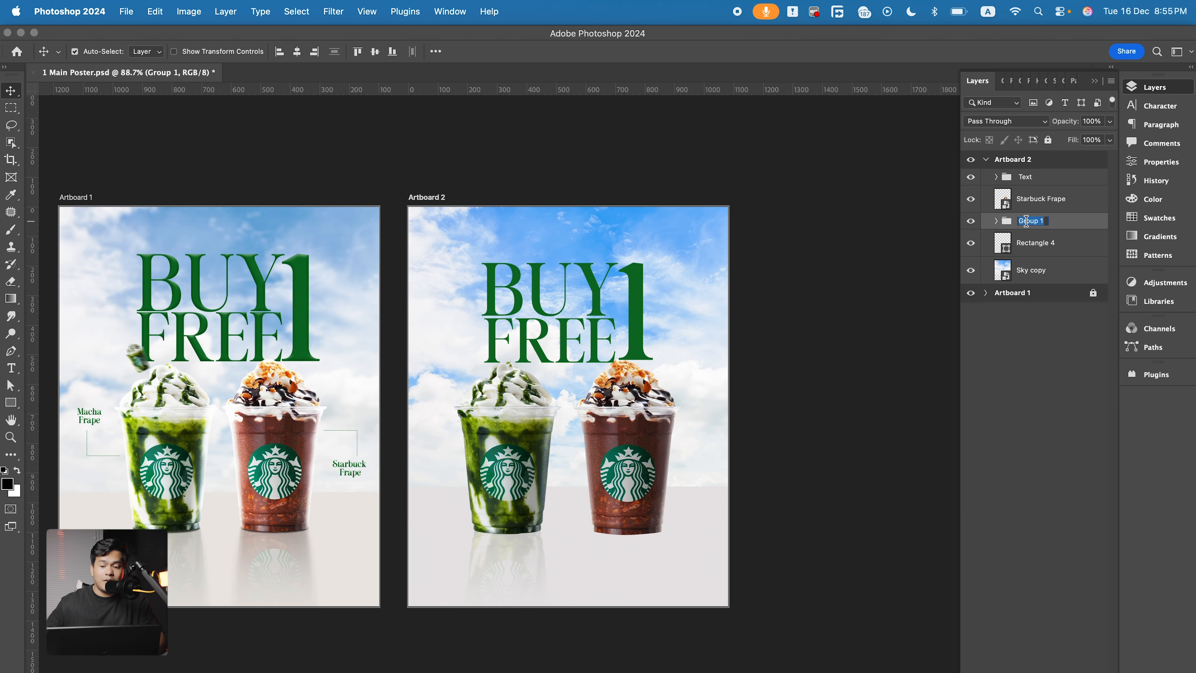
text(Macha)
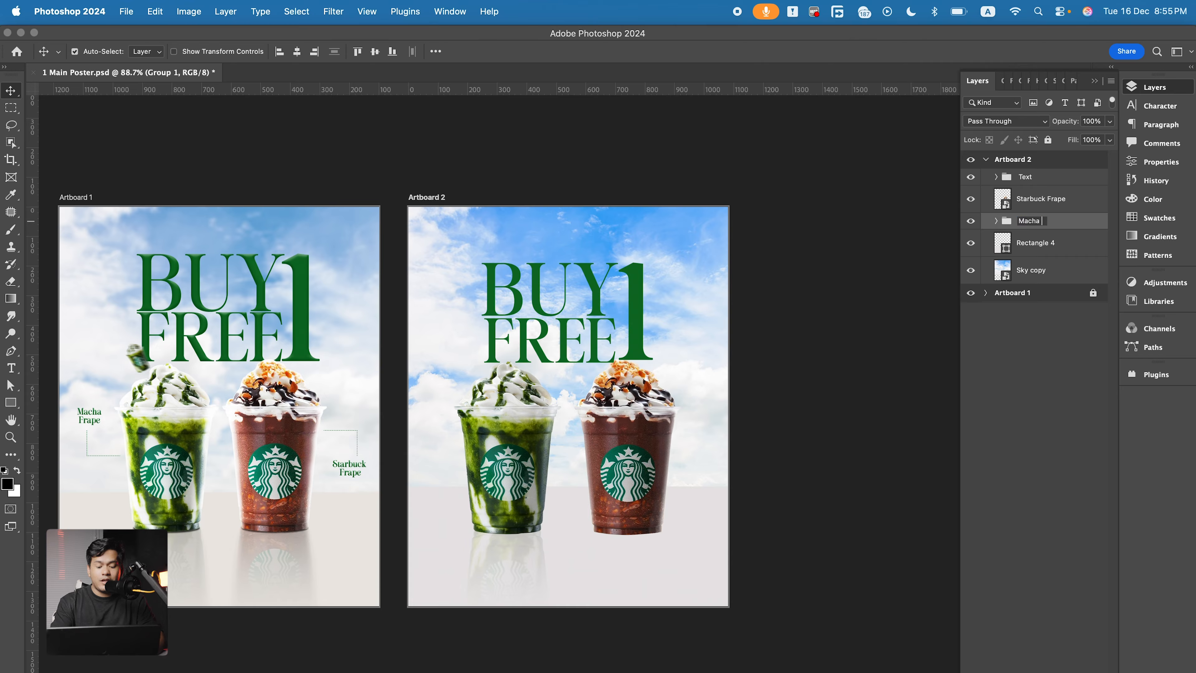
text( Frape)
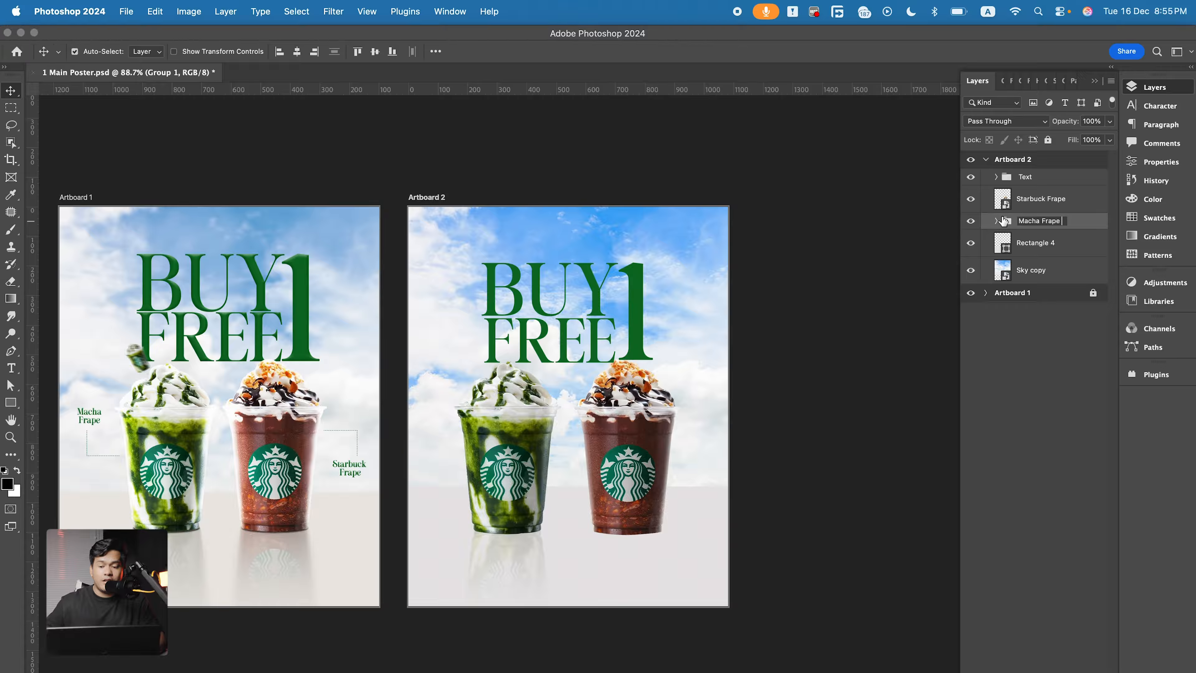
Compare Artboard 2 with and without the Macha Frape group by switching its visibility off and on repeatedly
click(971, 221)
click(970, 222)
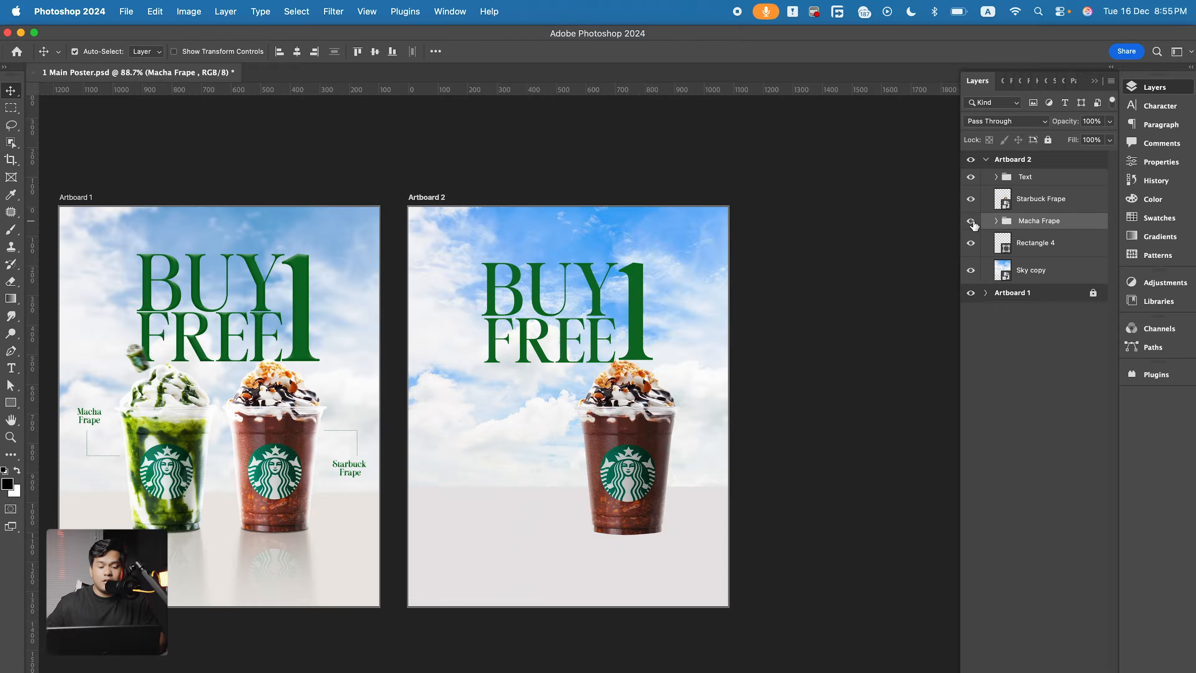
click(970, 222)
click(970, 221)
click(970, 222)
click(971, 221)
click(971, 222)
click(970, 222)
click(971, 221)
click(971, 222)
click(970, 221)
click(971, 222)
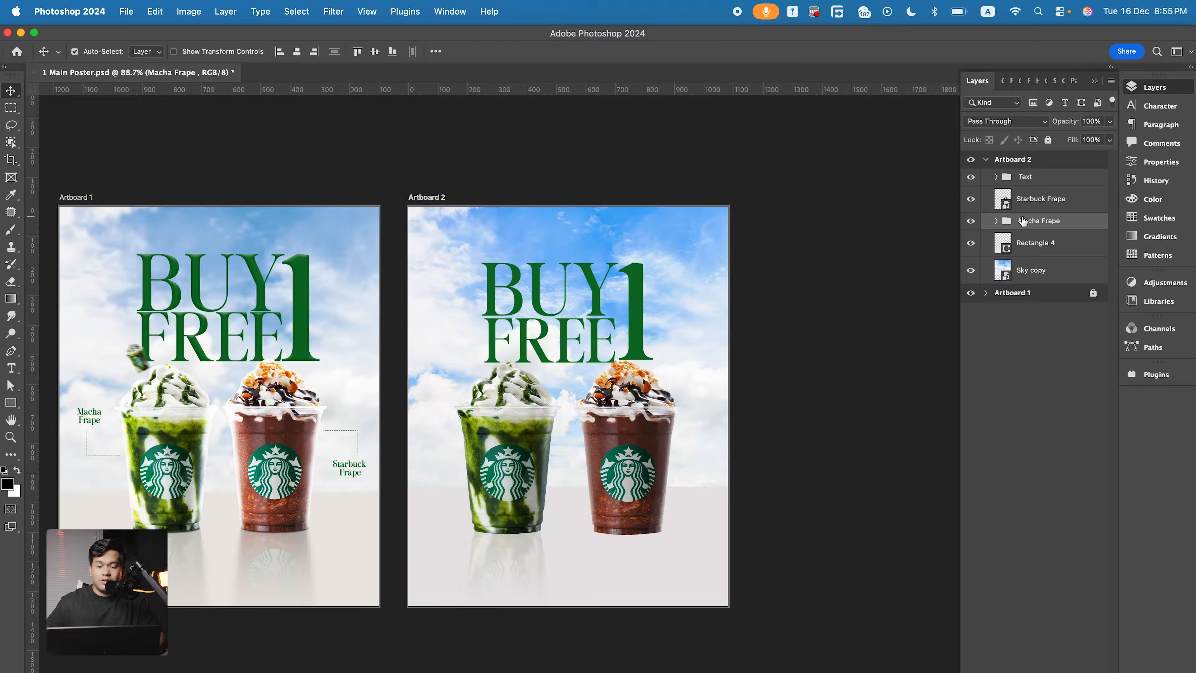
Create an empty layer inside the Macha Frape group, between the matcha cup and its reflection
click(996, 220)
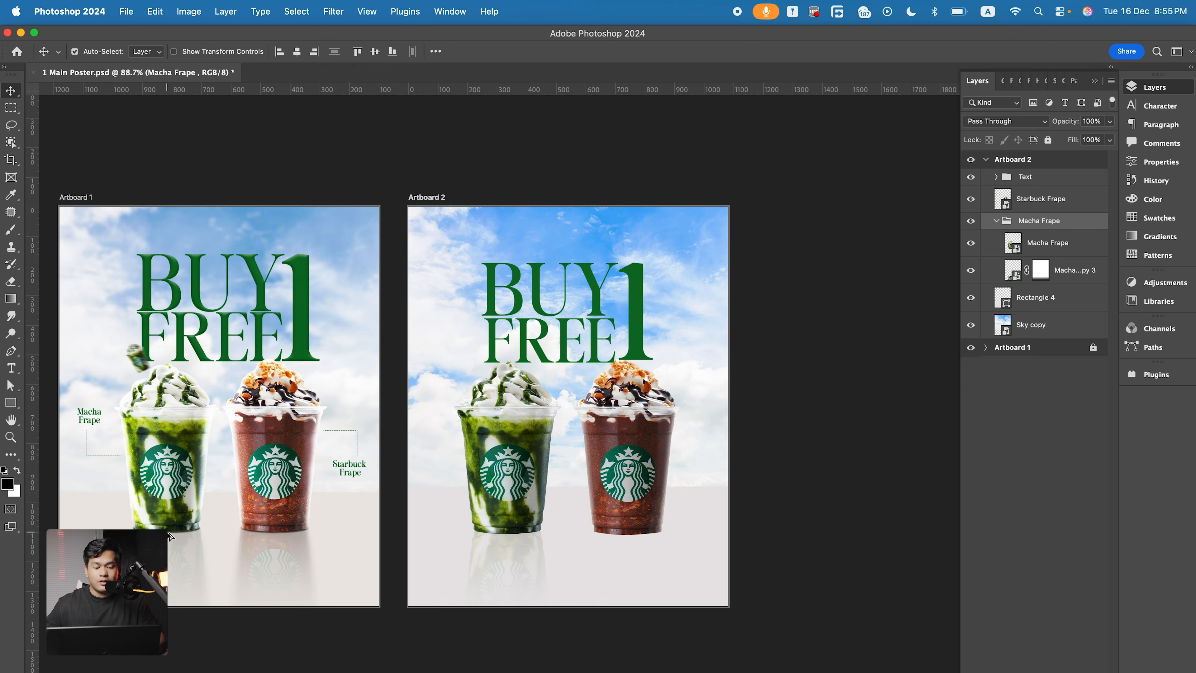
scroll(160, 544, up, 5)
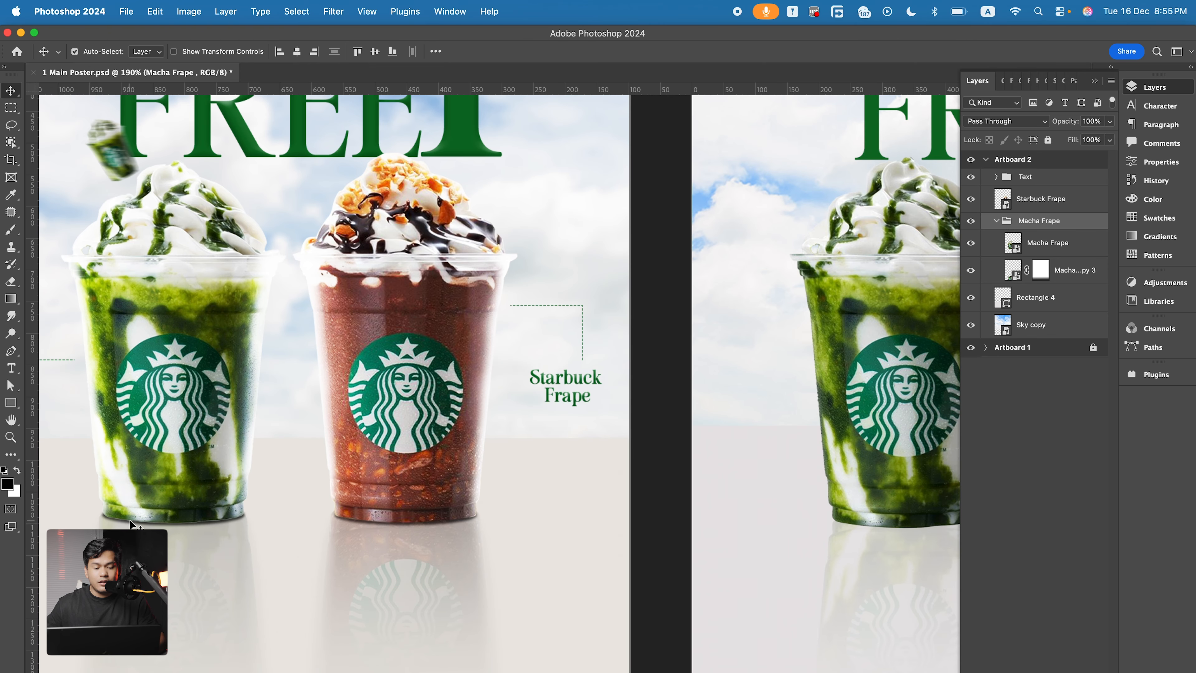
scroll(682, 455, down, 1)
drag(825, 412, 618, 419)
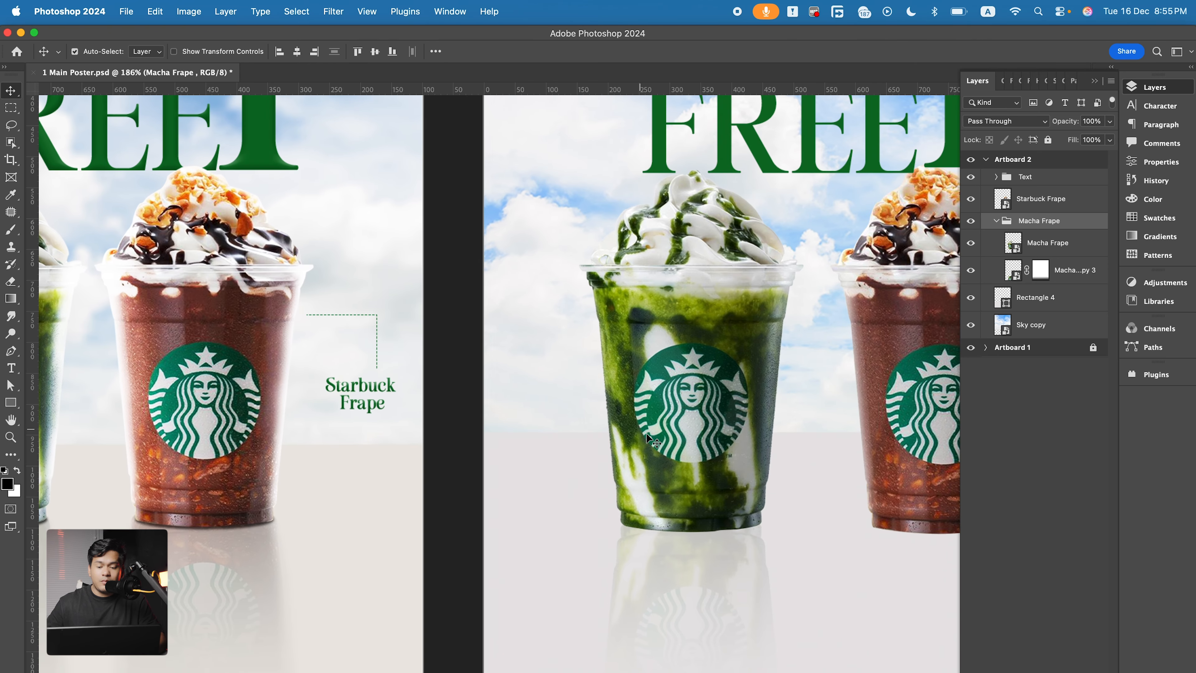
click(1042, 244)
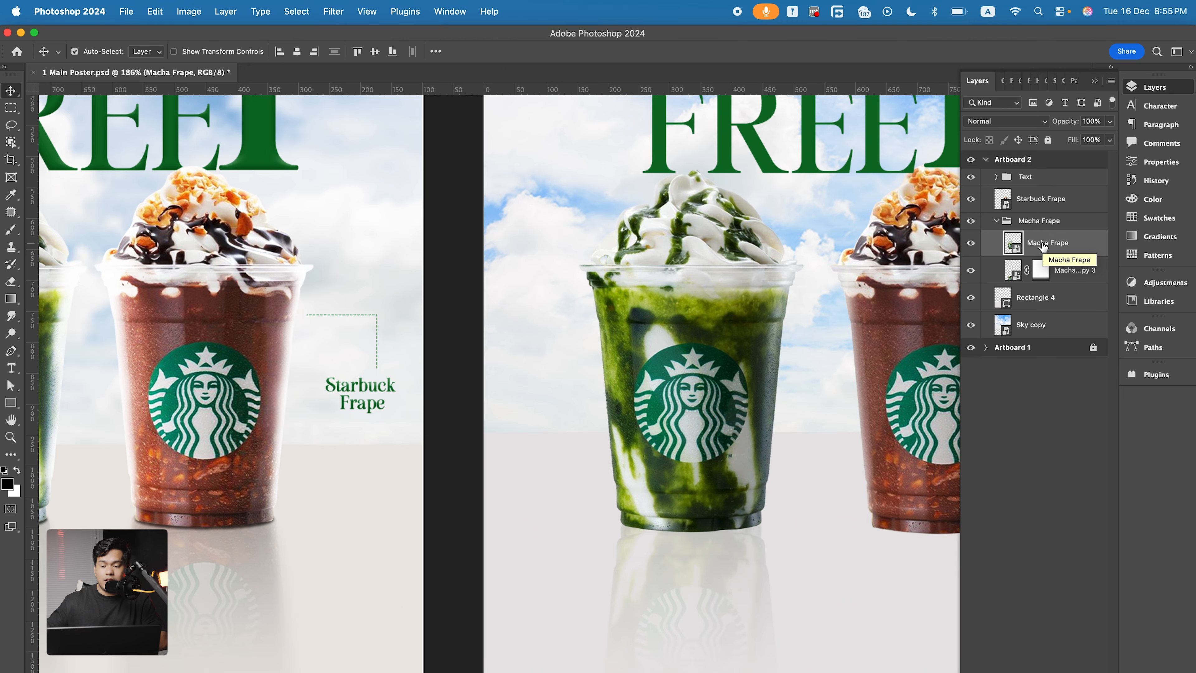
click(1077, 274)
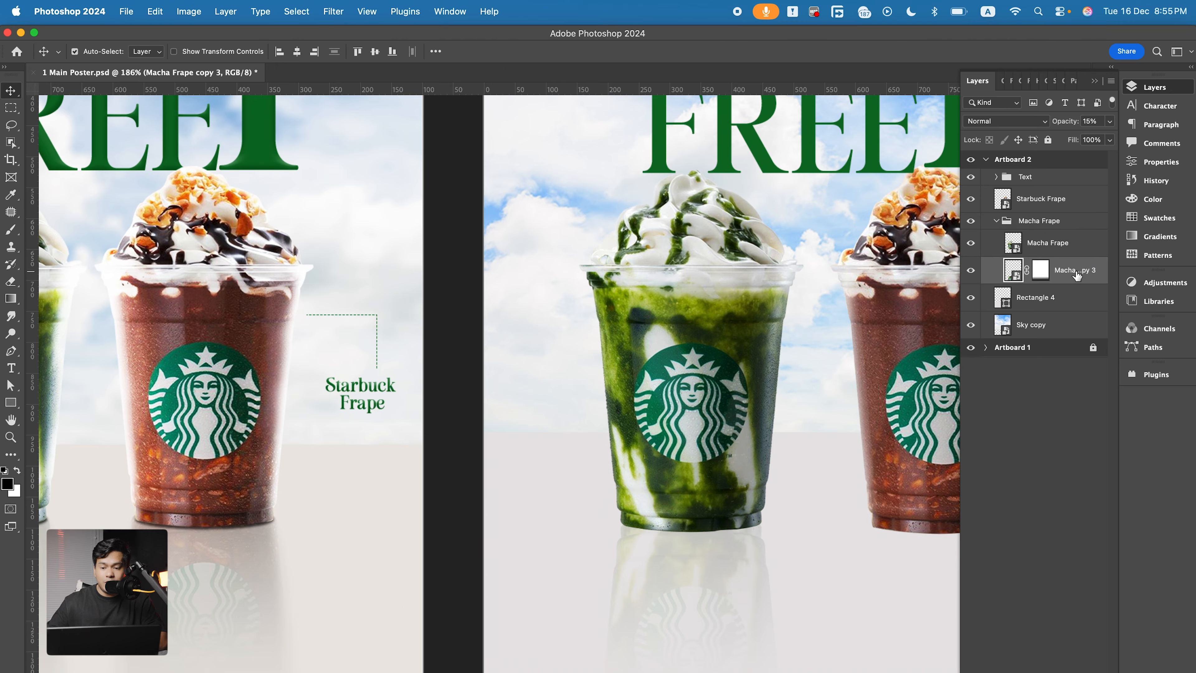
drag(1077, 669, 1030, 540)
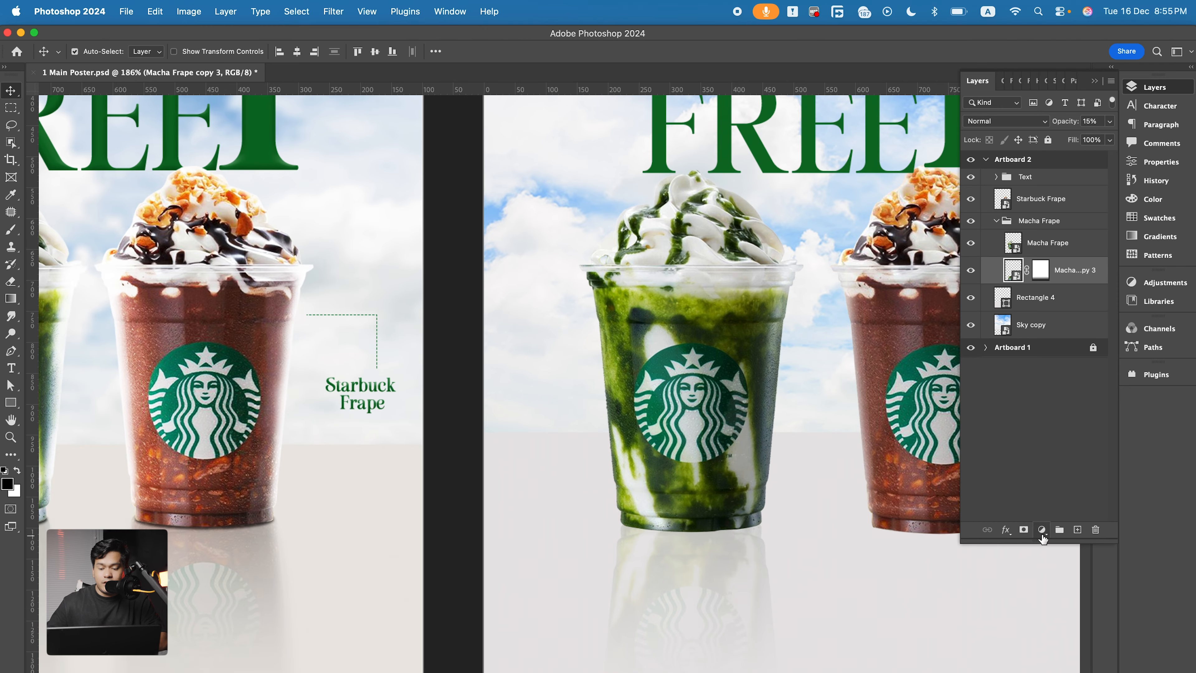
click(1077, 529)
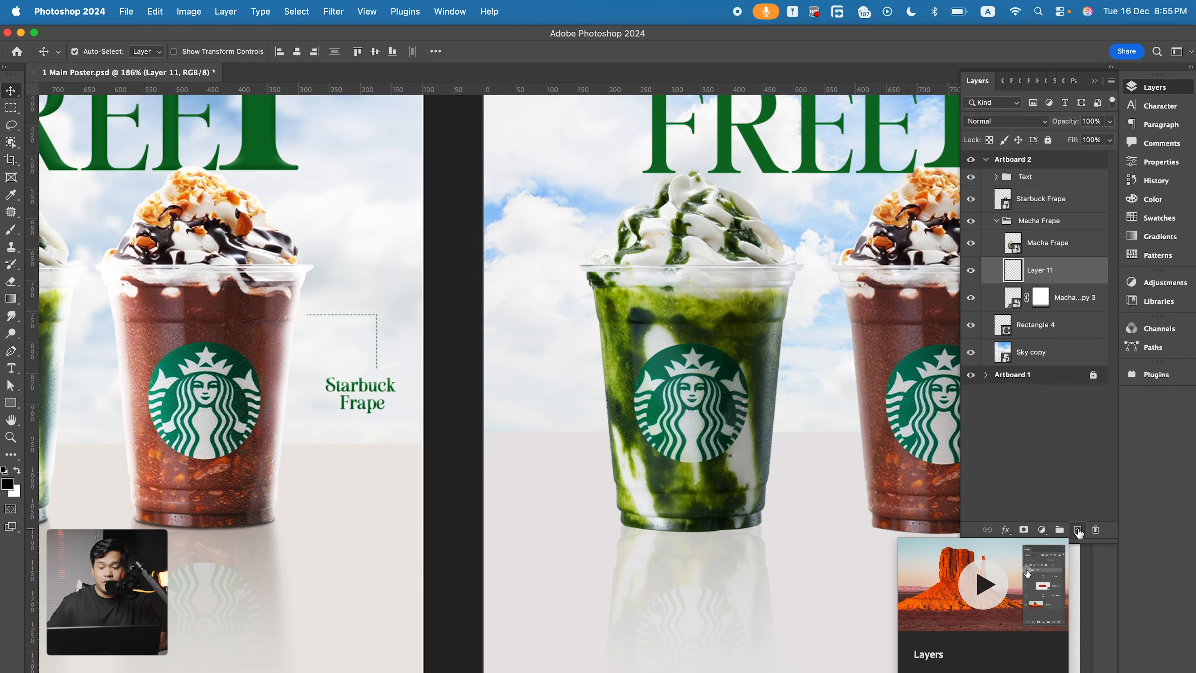
Flatten the soft round brush tip into a thin horizontal ellipse with 16% roundness
click(11, 230)
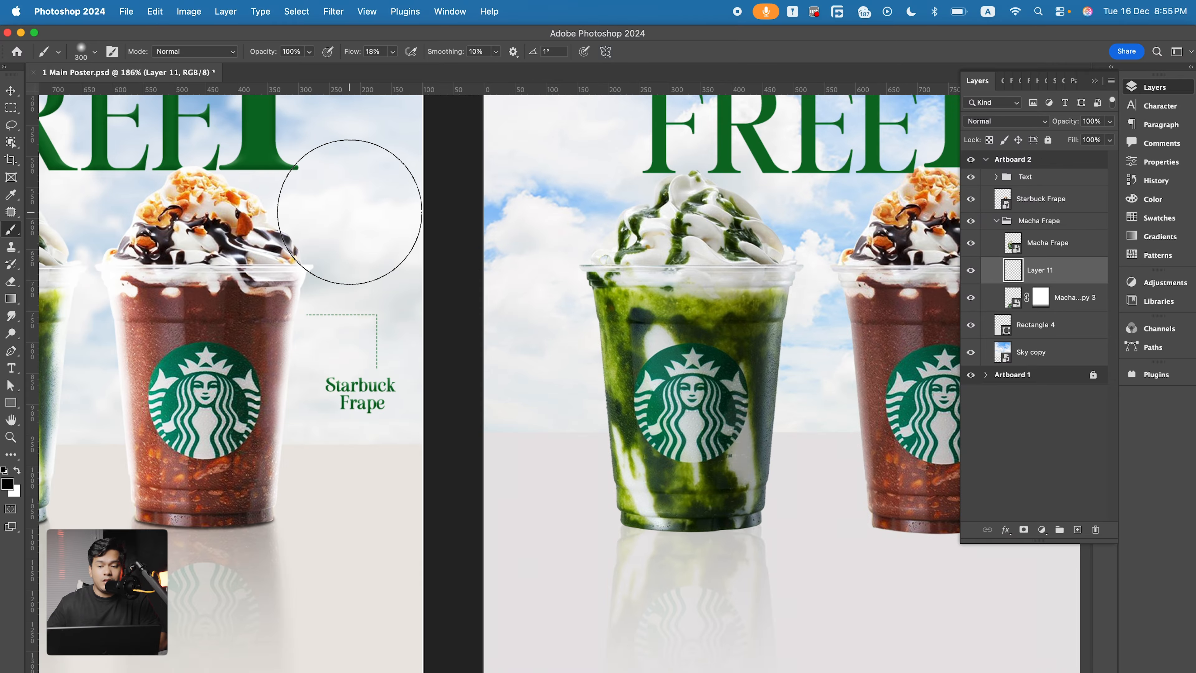
click(112, 51)
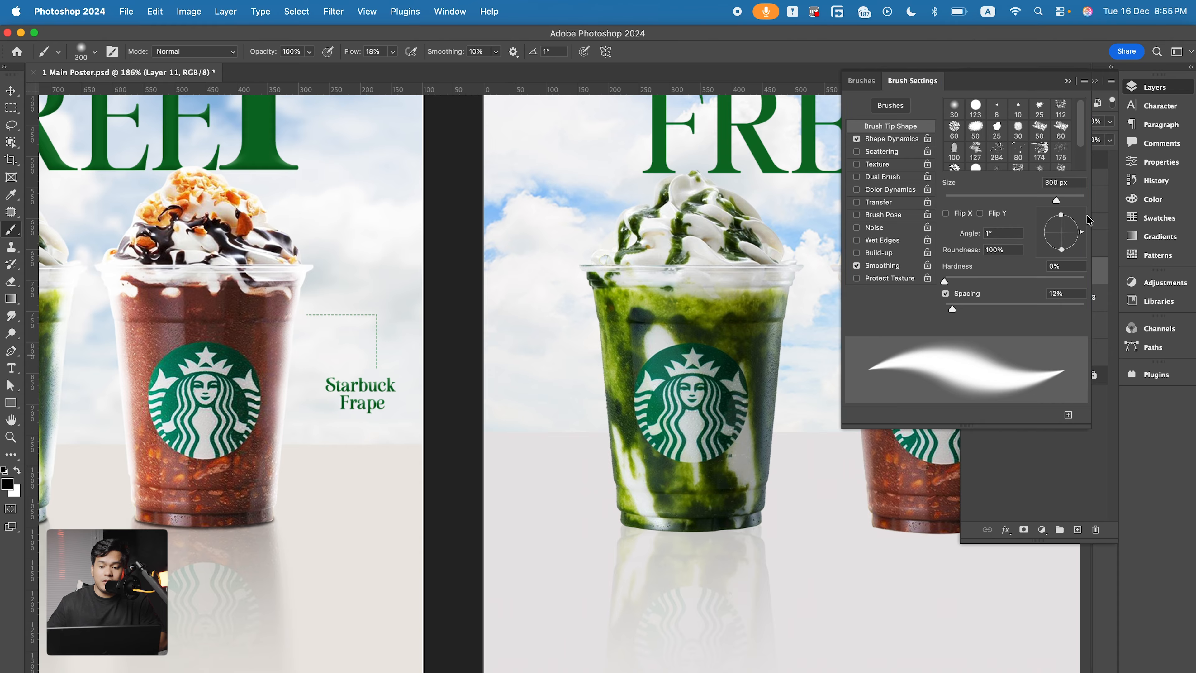
drag(1061, 215, 1063, 232)
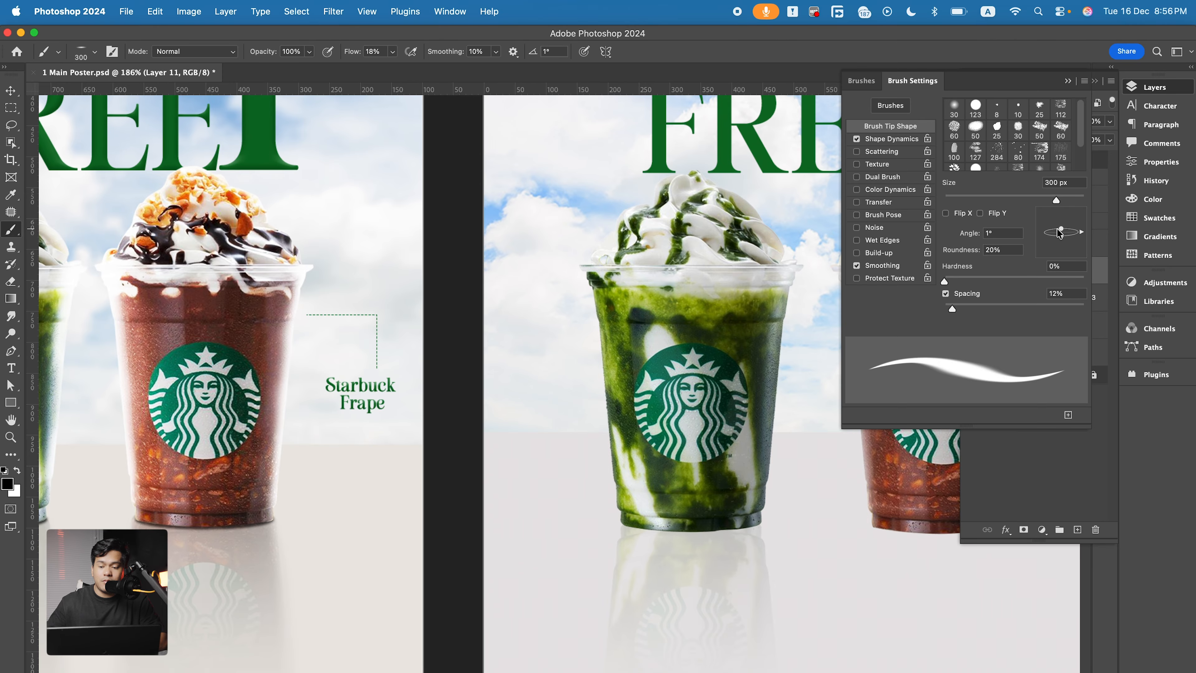
drag(1059, 230, 1060, 233)
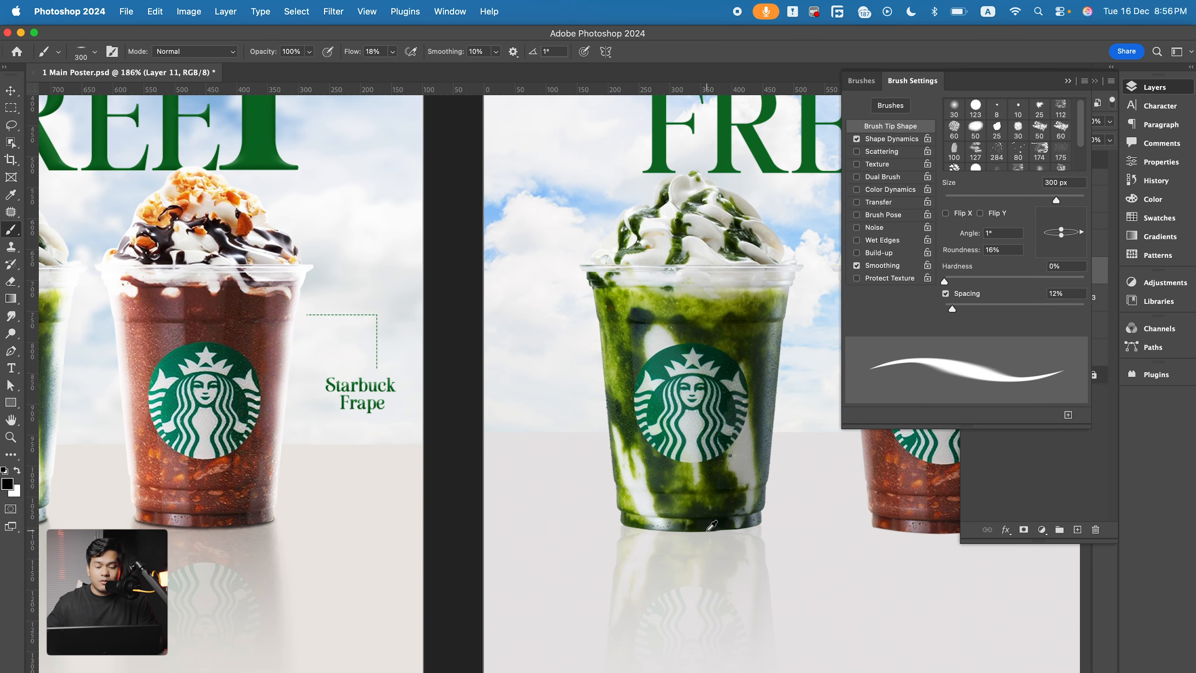
Stamp a soft black shadow beneath the matcha cup's base with the flattened brush at 300 px
scroll(711, 518, up, 2)
scroll(712, 531, up, 3)
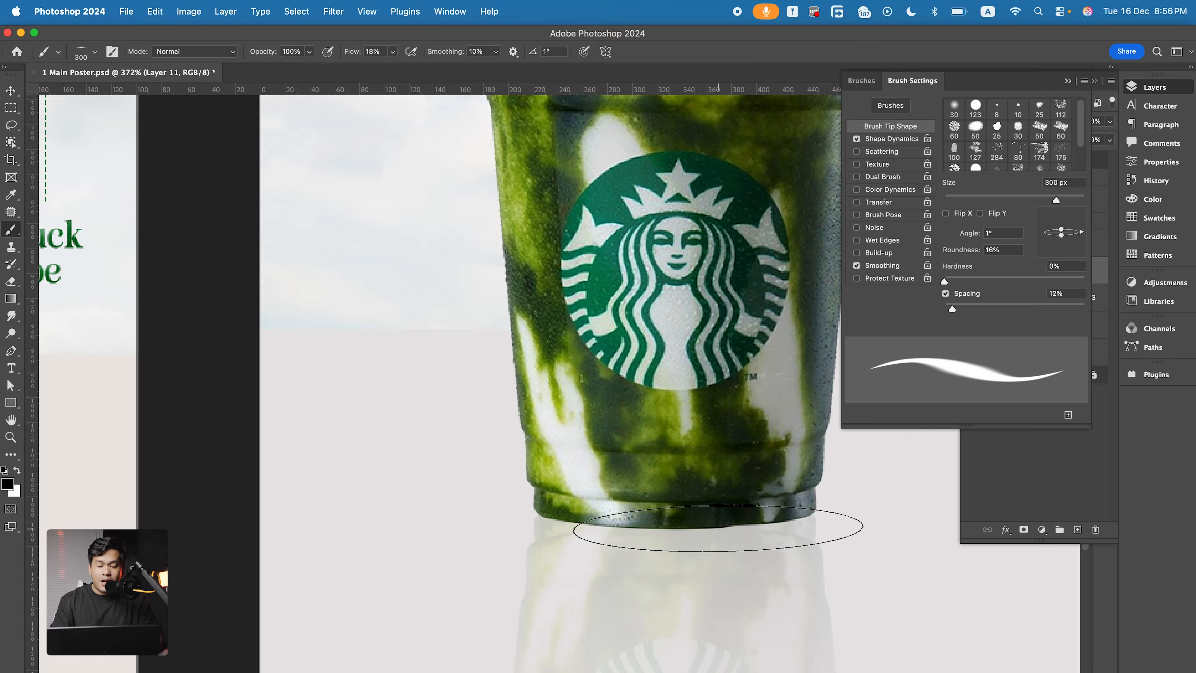
key(bracketright)
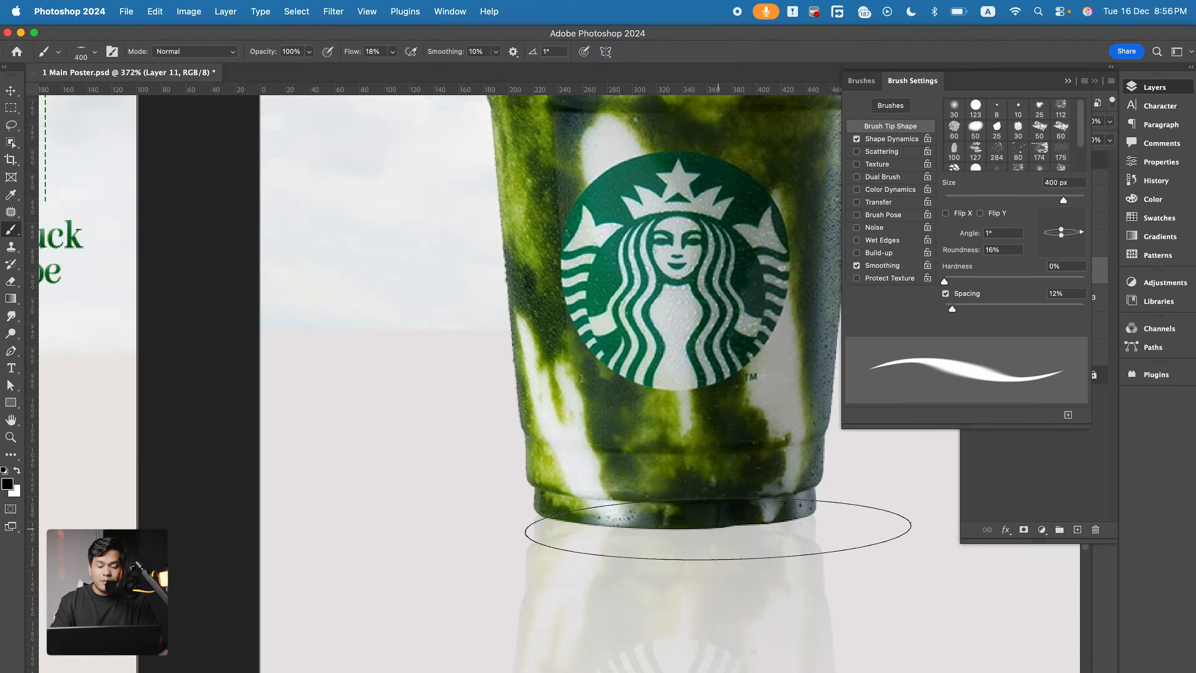
key(bracketleft)
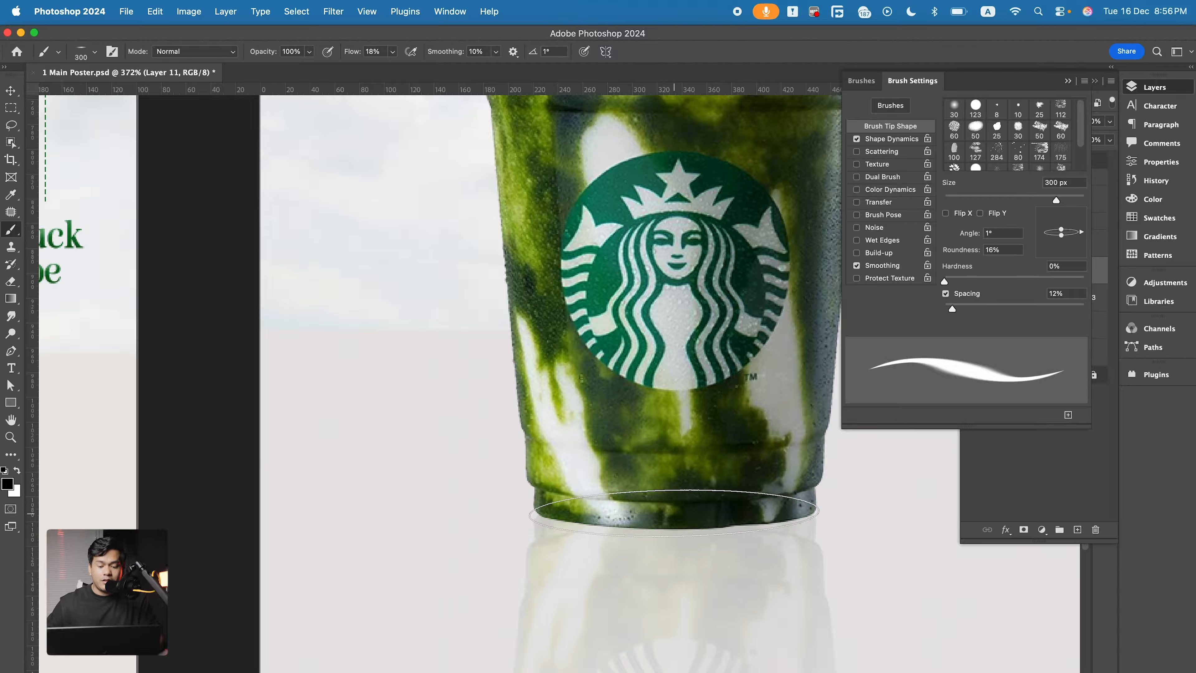
click(674, 513)
click(675, 513)
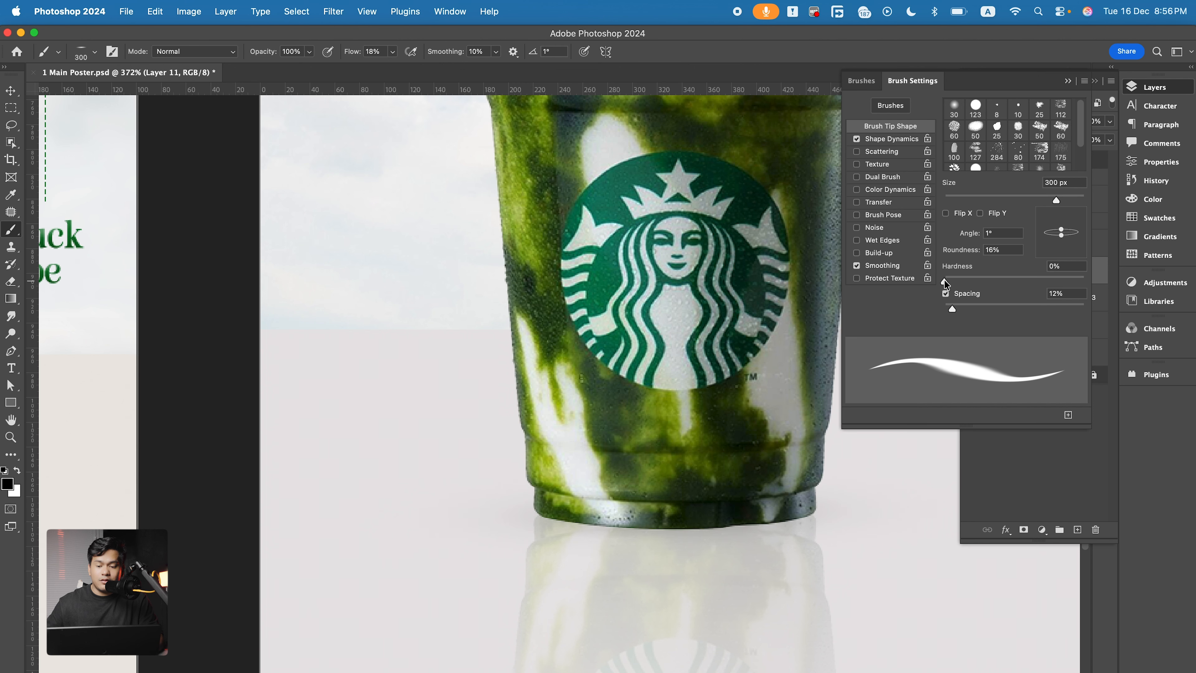
Test a shadow dab under the matcha cup at 19% brush hardness and raise the brush flow to 39%
drag(944, 279, 970, 281)
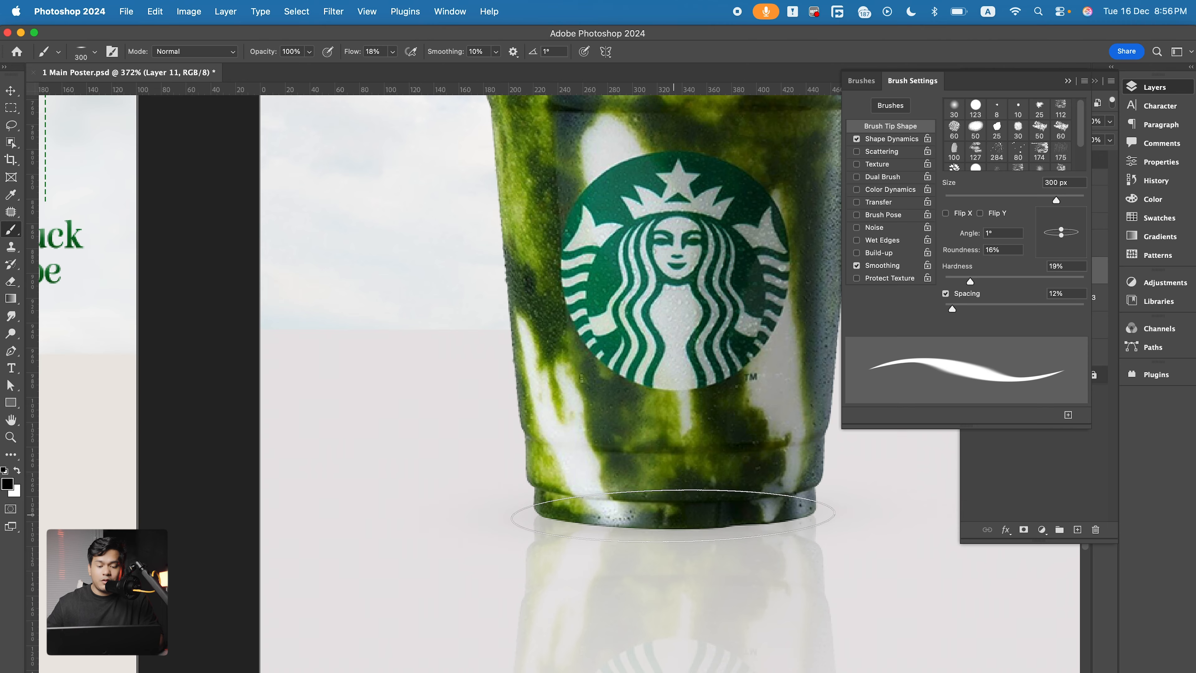
click(672, 516)
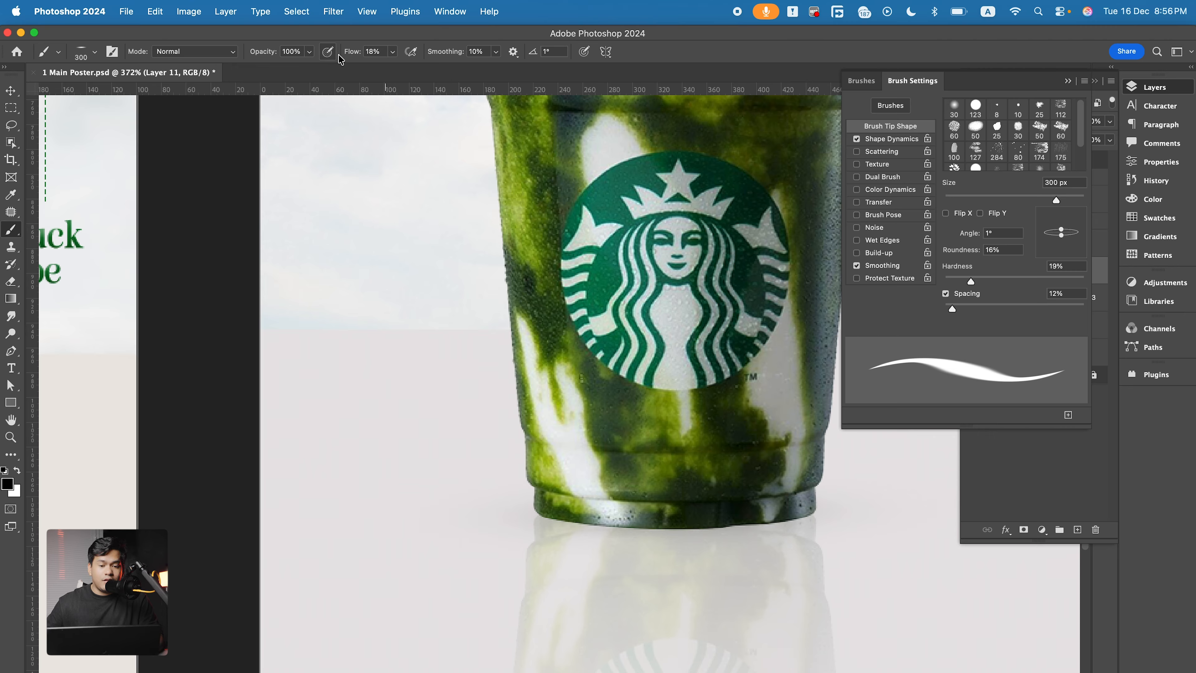
drag(358, 59, 362, 61)
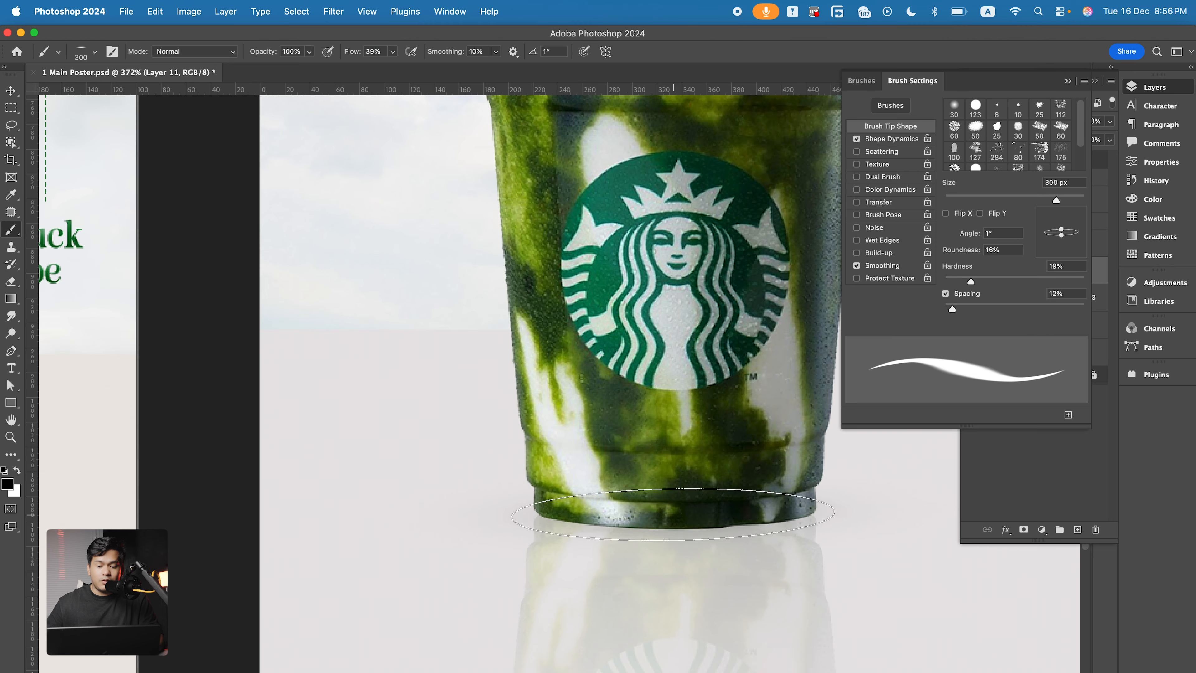
Try a hard-edged shadow dab beneath the matcha cup with brush hardness at 100%, and undo the dab
drag(970, 281, 1085, 282)
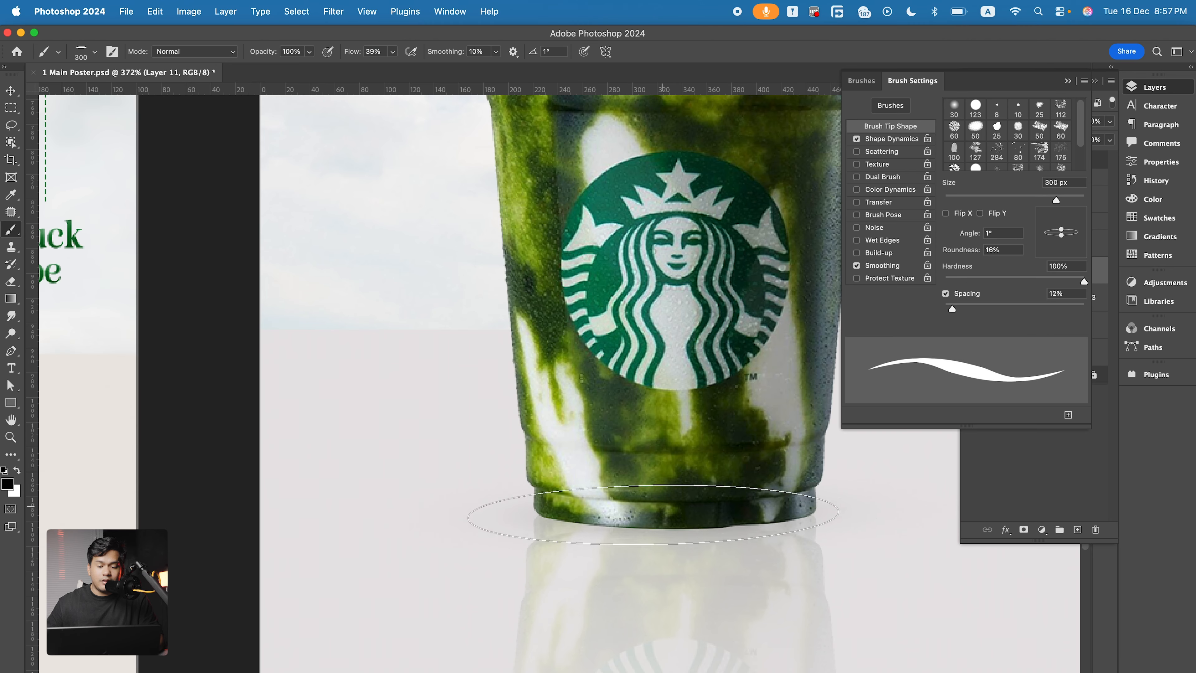
click(670, 519)
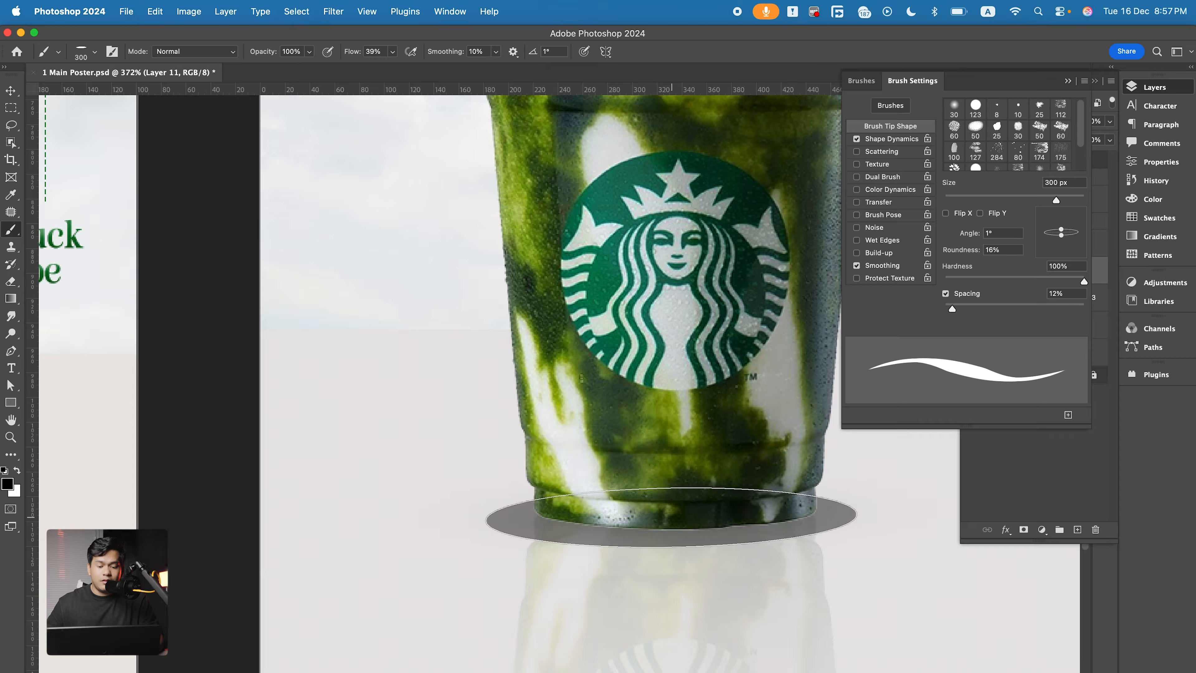
key(super+t)
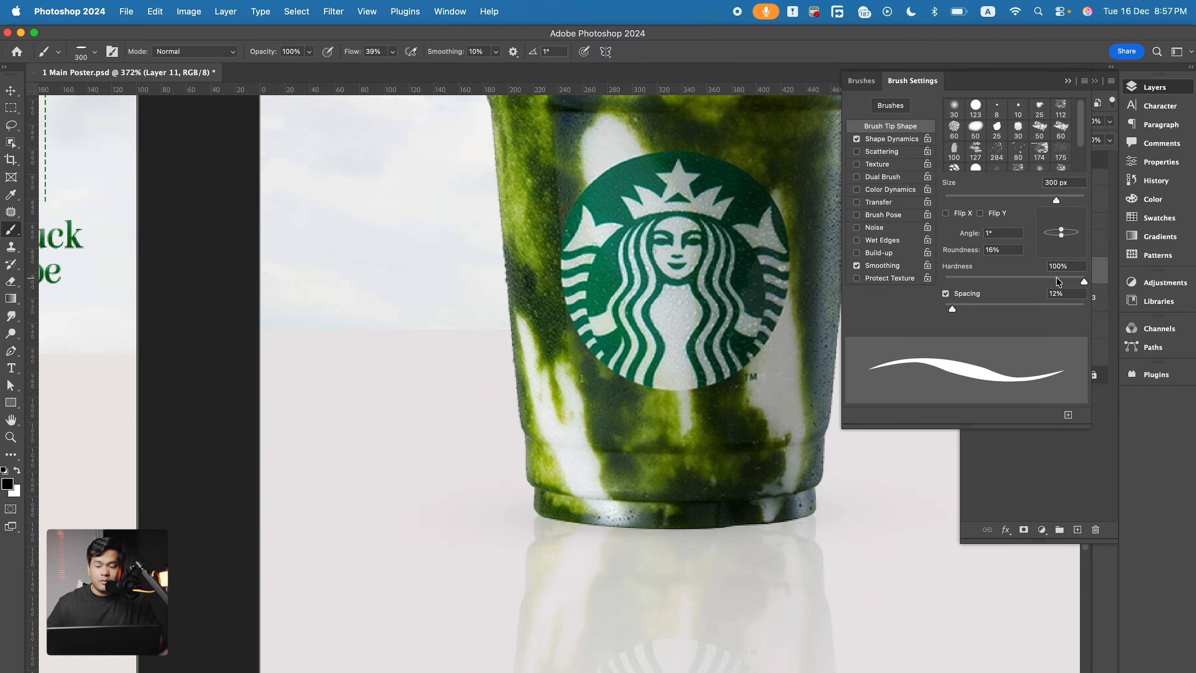
Set the brush to 80% hardness and 250 px, and try a shadow dab beneath the matcha cup before undoing it
drag(1084, 281, 1062, 282)
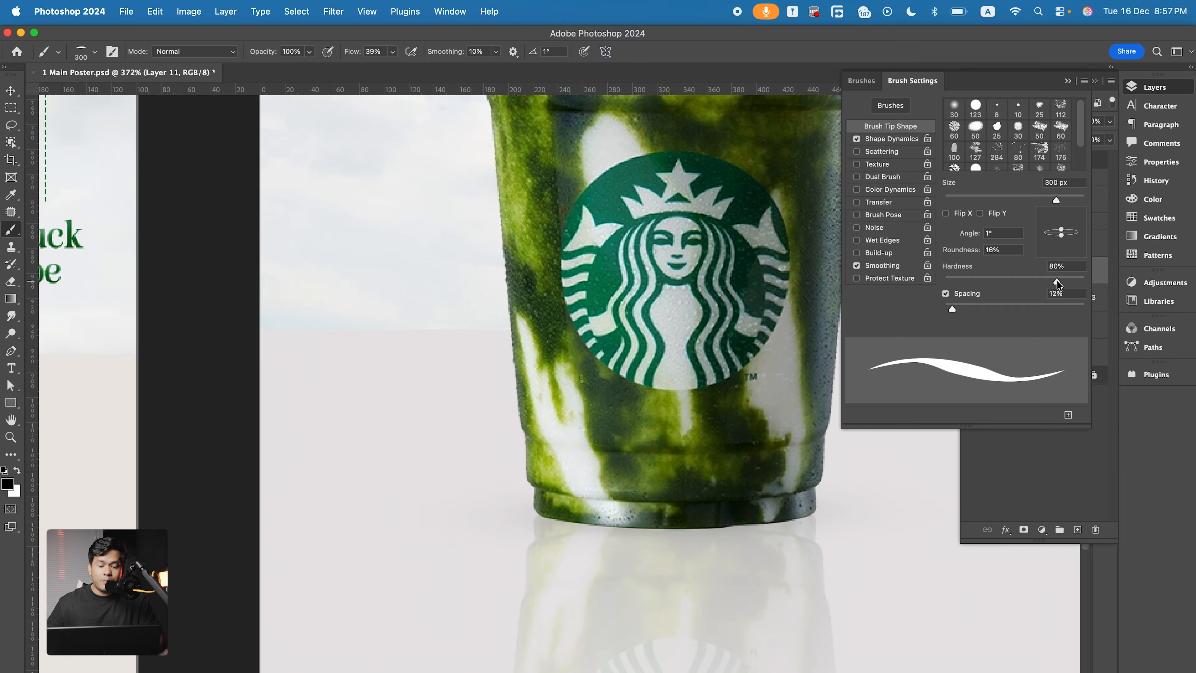
key(bracketleft)
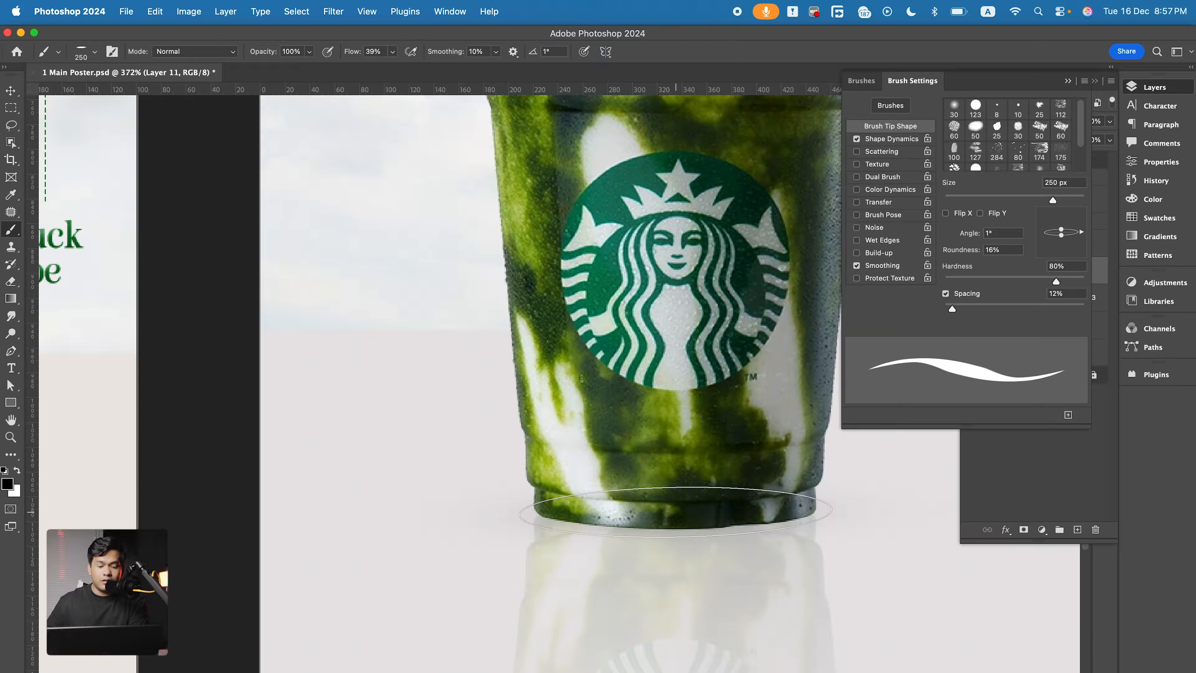
click(676, 512)
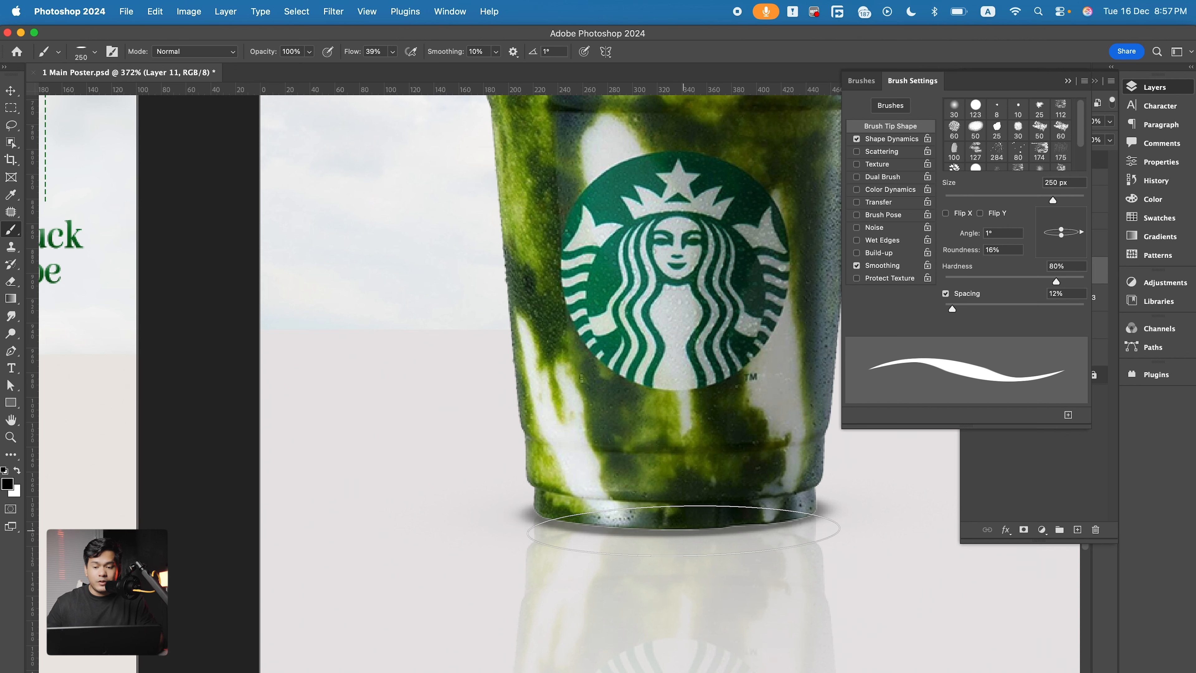
key(super+z)
Level the brush tip angle to 0° and stamp a black contact shadow beneath the matcha cup's base
drag(1079, 235, 1082, 236)
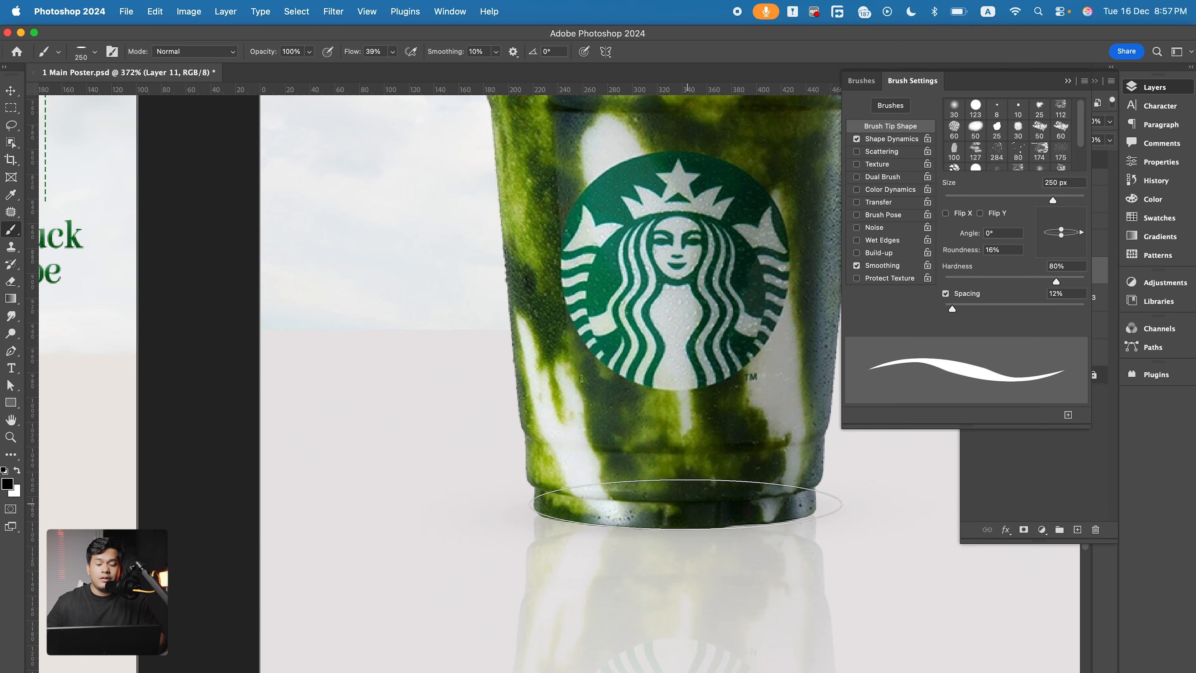
click(8, 484)
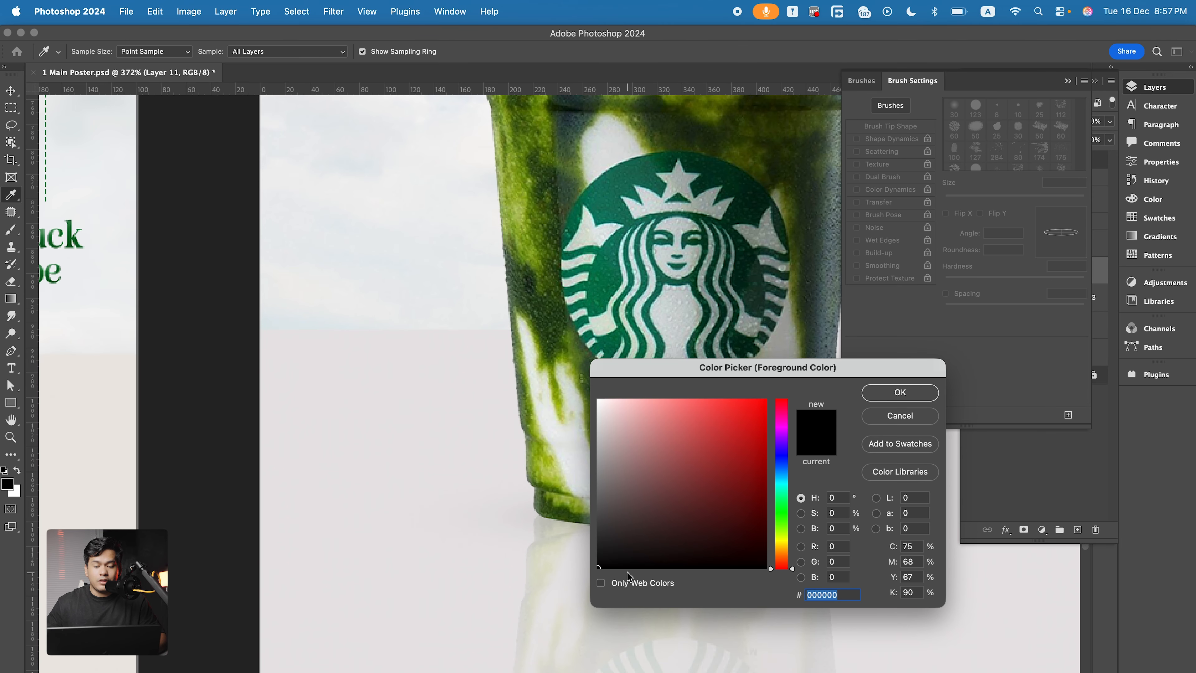
click(916, 392)
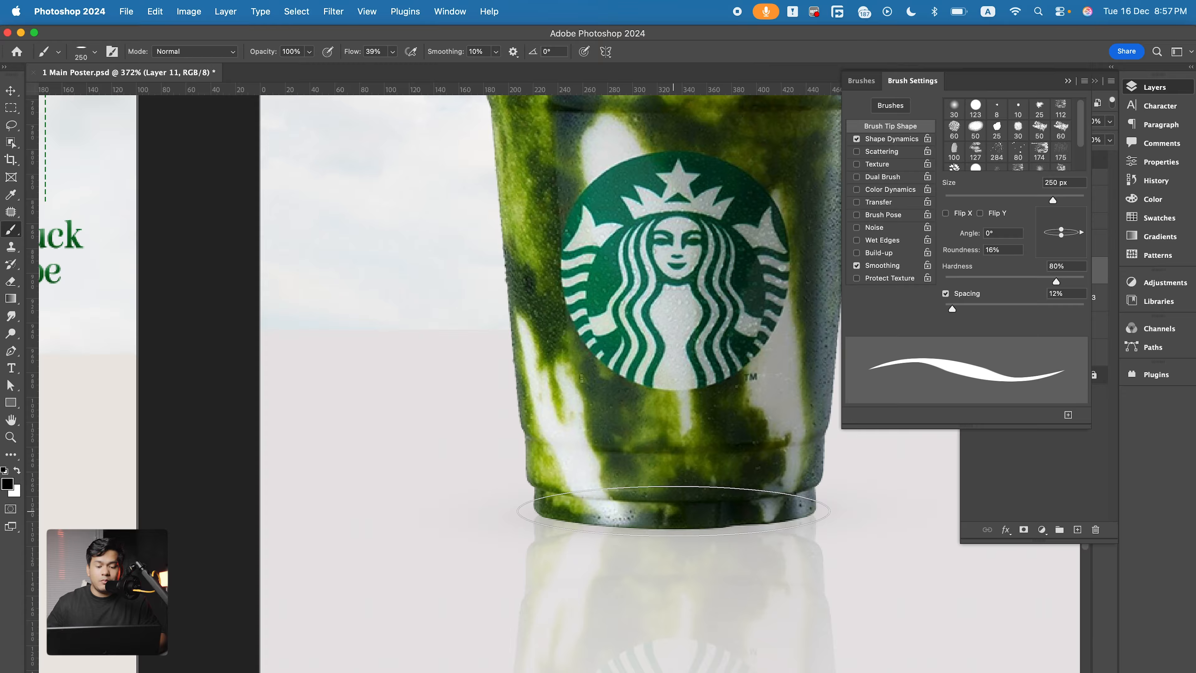
scroll(675, 567, down, 5)
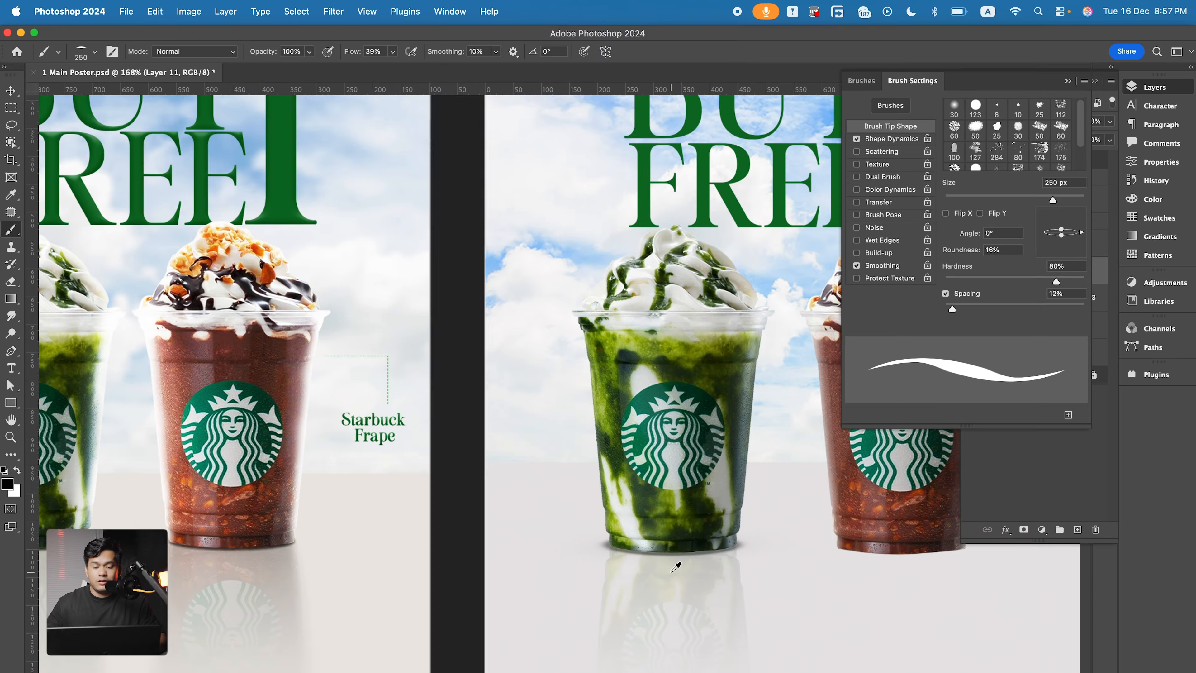
scroll(675, 567, down, 5)
scroll(677, 568, up, 5)
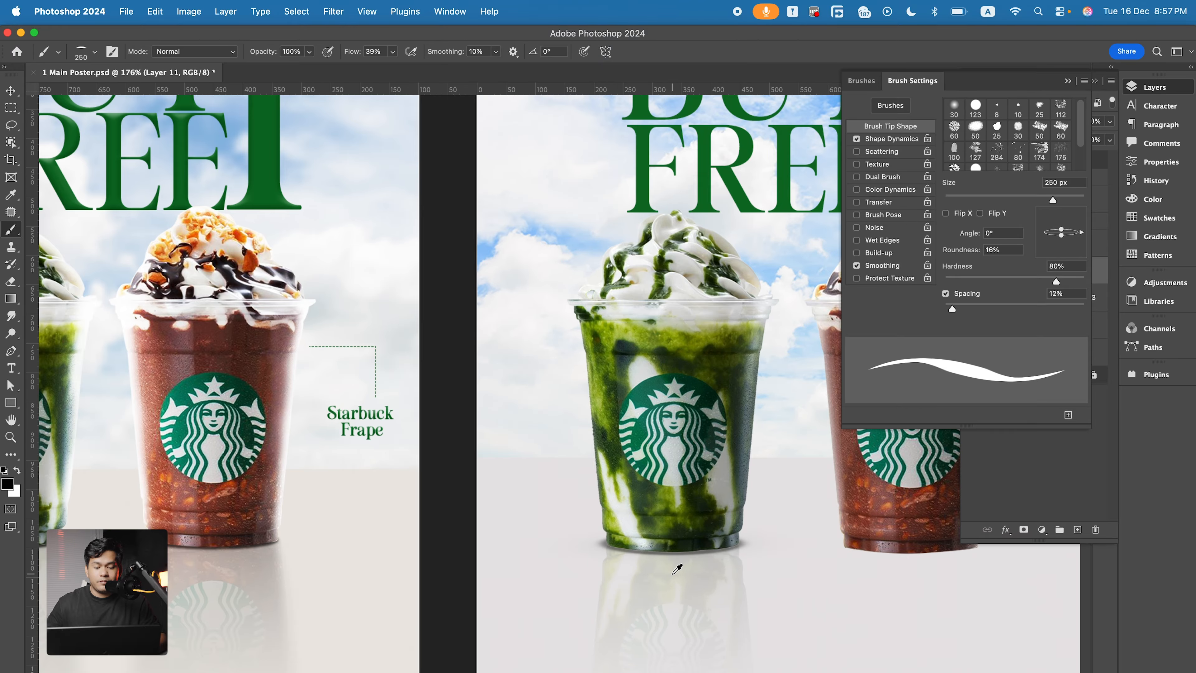
scroll(677, 568, up, 5)
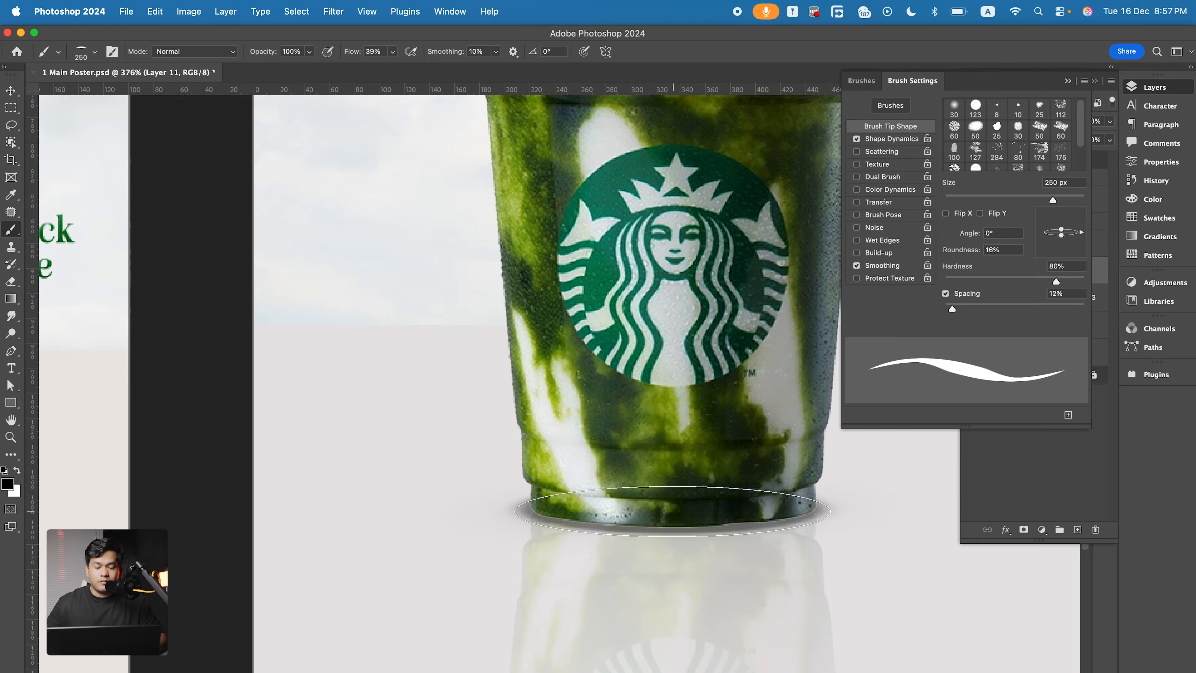
drag(672, 511, 711, 511)
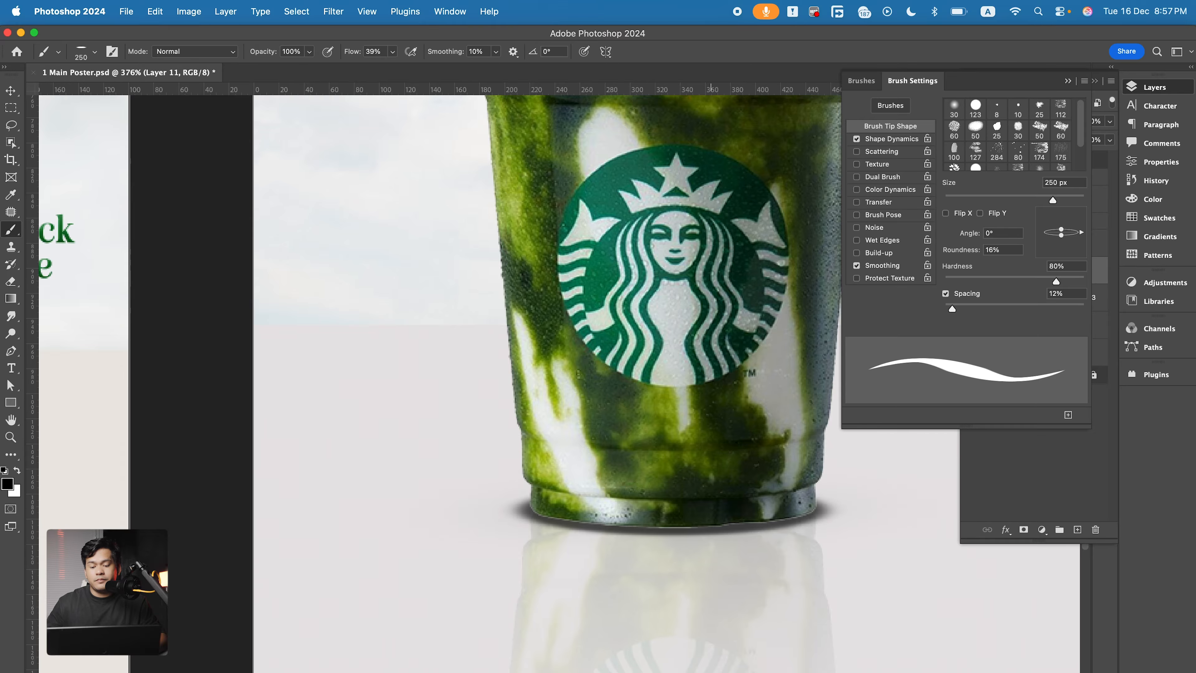
Lower the opacity of the matcha cup's shadow layer, Layer 11, to 80%
scroll(633, 541, down, 6)
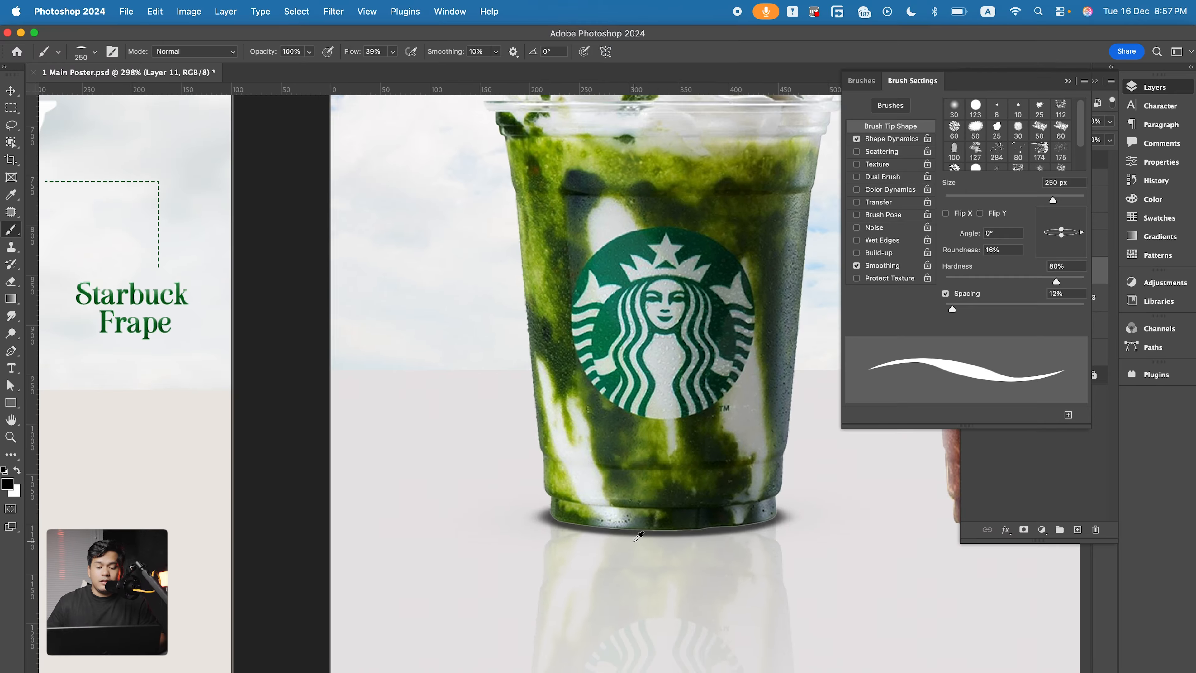
scroll(639, 535, up, 2)
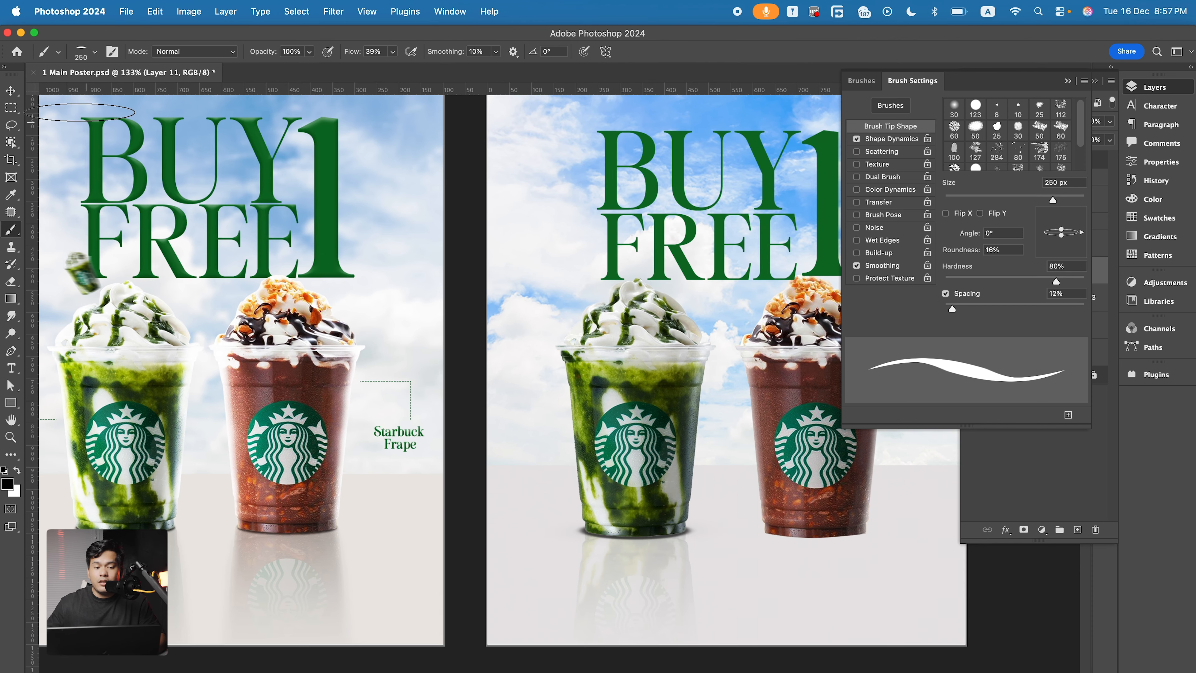
click(11, 90)
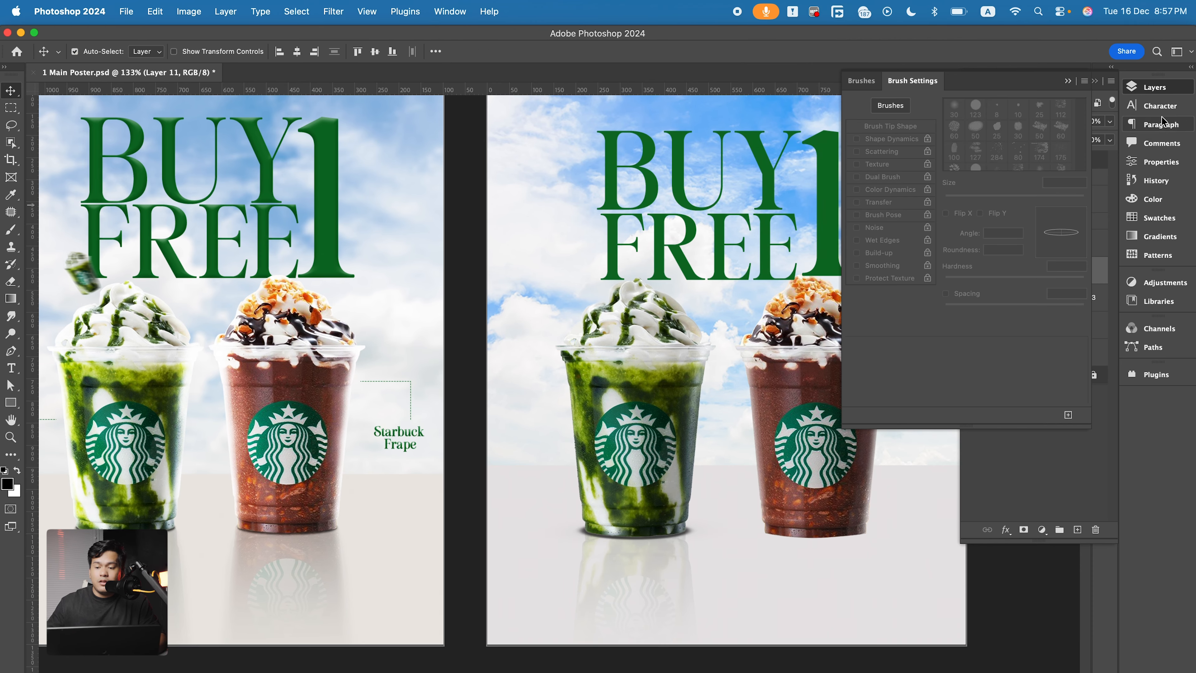
click(1153, 87)
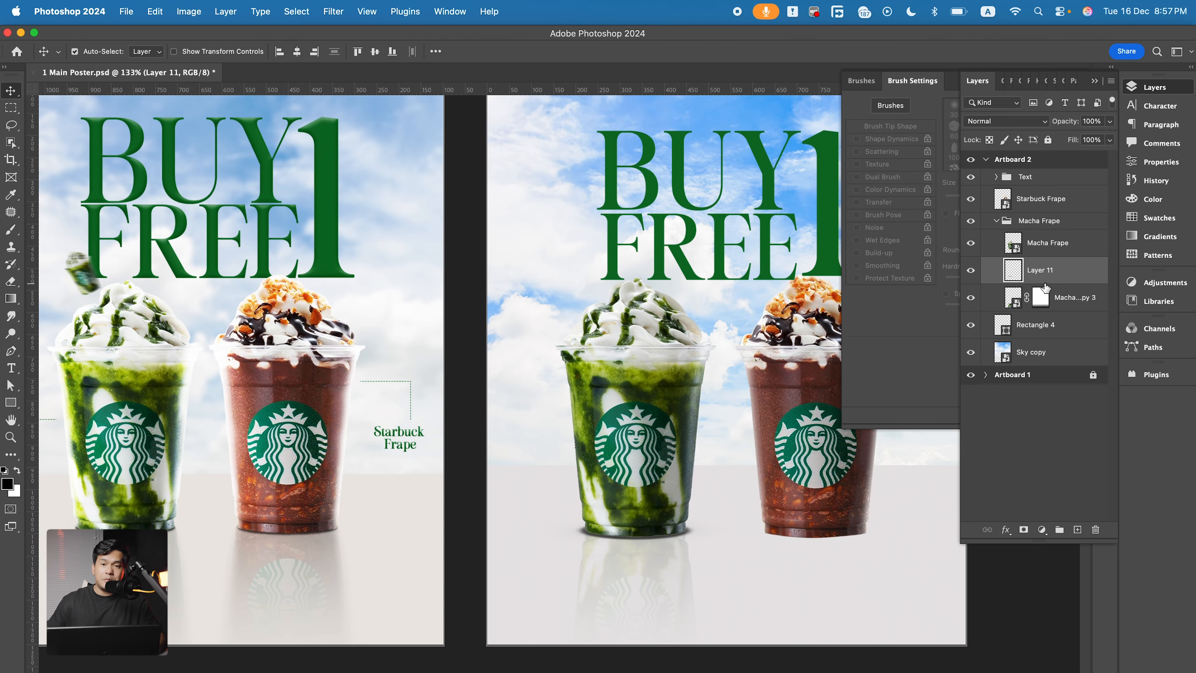
drag(1062, 121, 1048, 124)
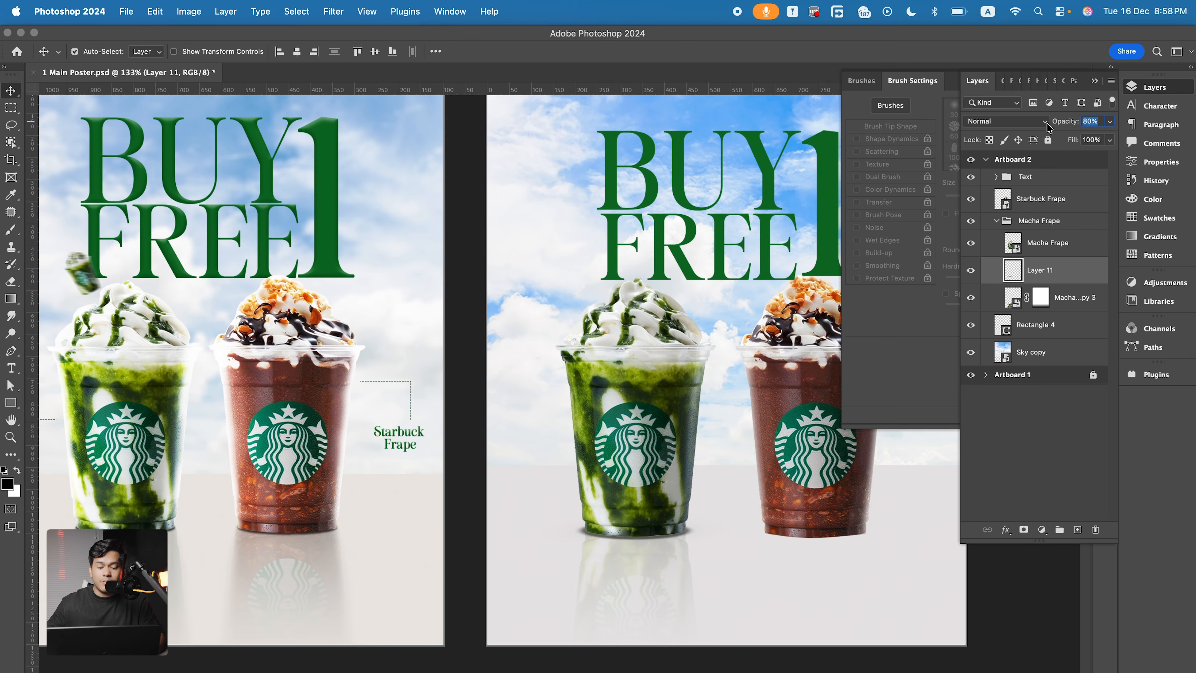
Scale the matcha cup's shadow proportionally down to about 95.6% so it sits tighter under the base
scroll(645, 554, up, 5)
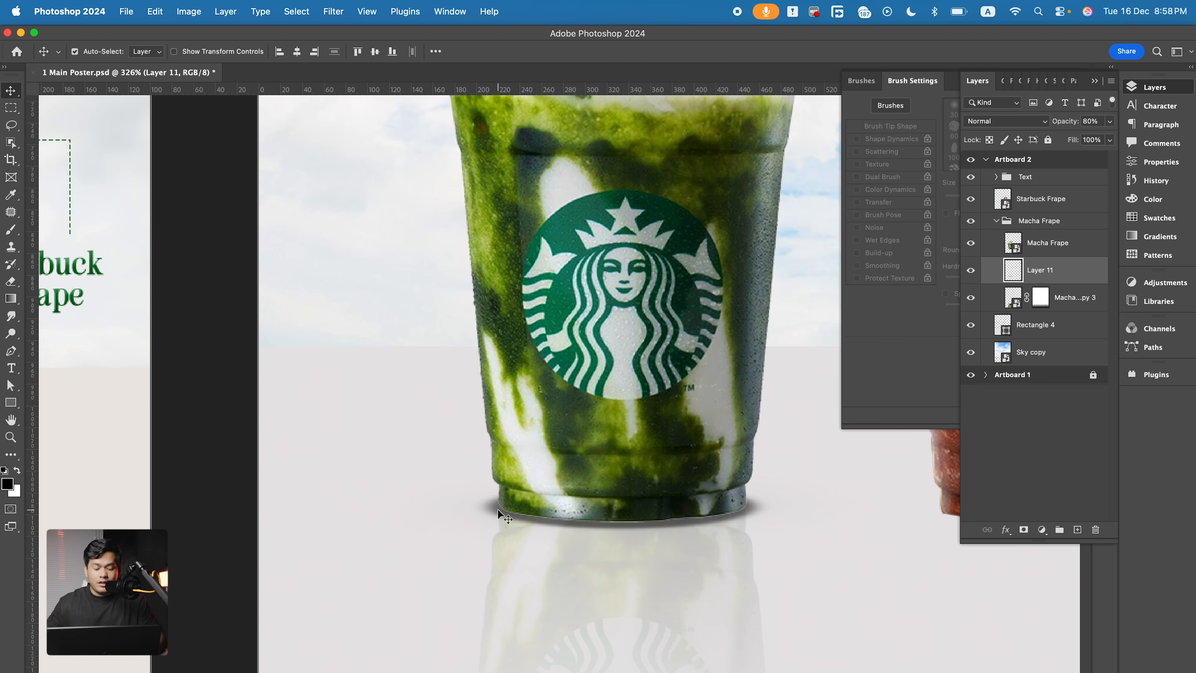
key(super+t)
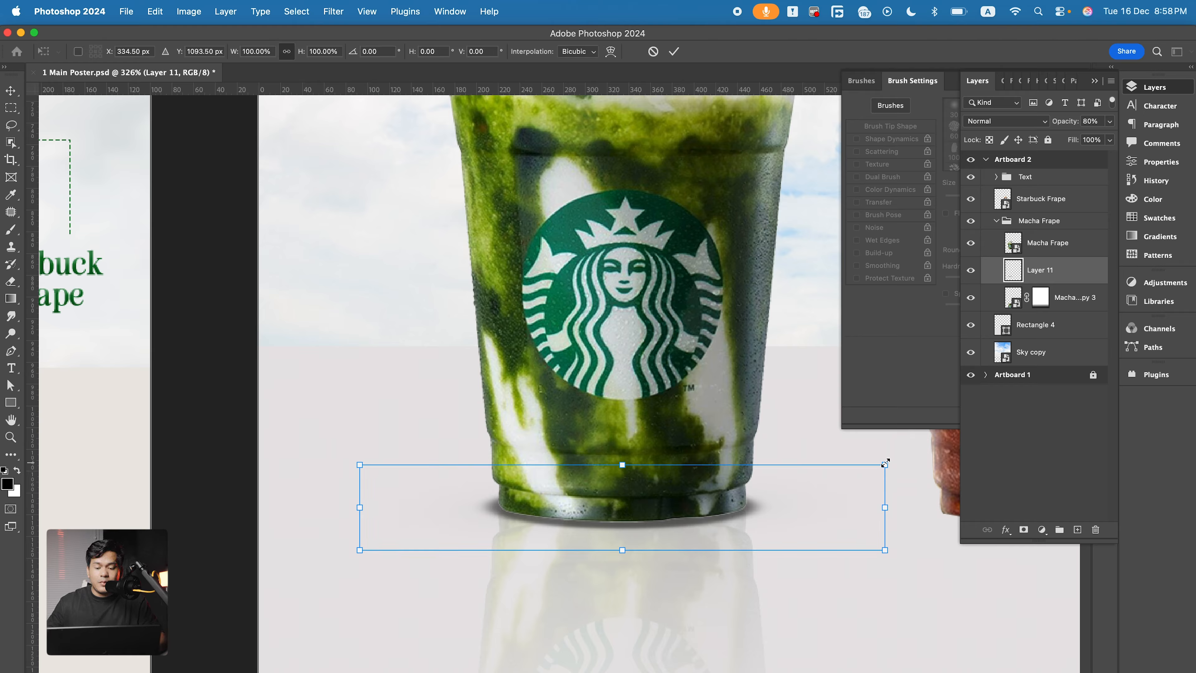
drag(885, 464, 873, 468)
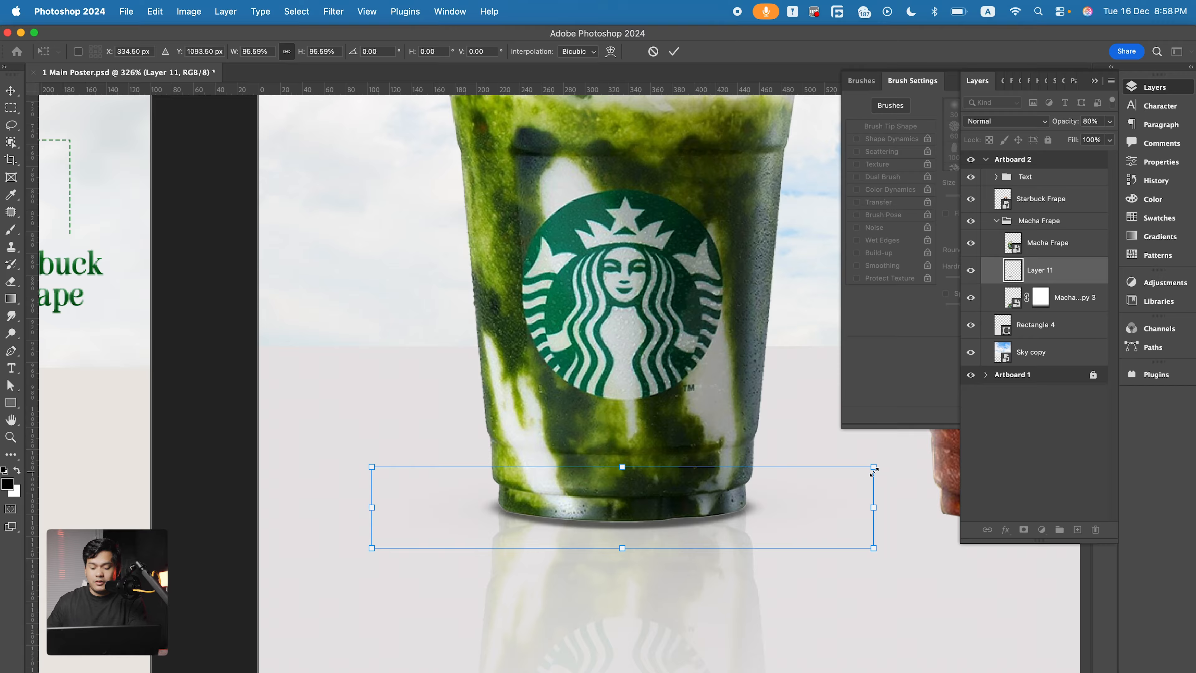
key(Return)
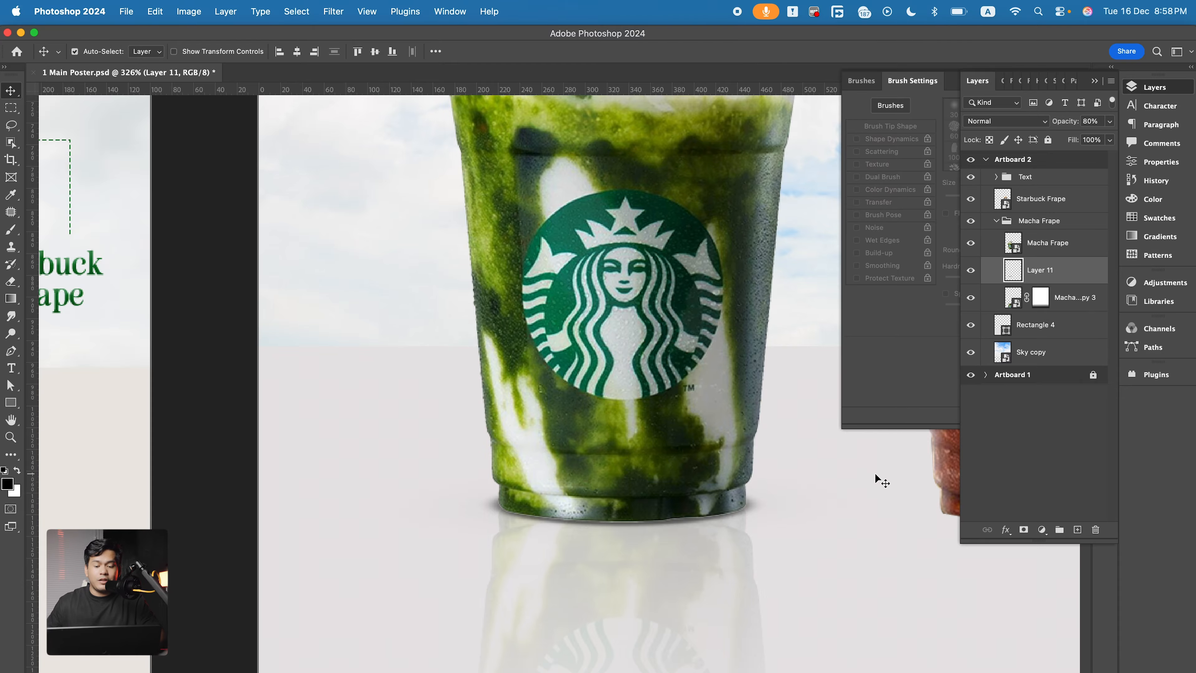
Duplicate the matcha cup's shadow layer and move the copy horizontally beneath the chocolate cup's base
scroll(480, 579, down, 4)
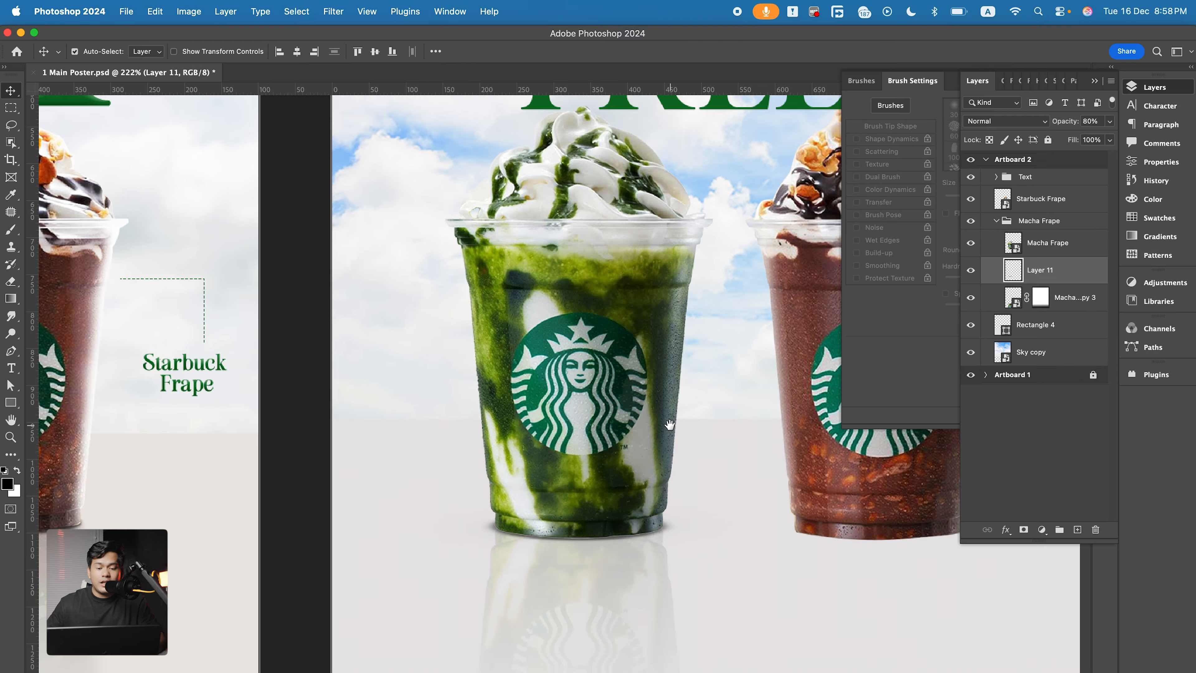
scroll(670, 424, right, 5)
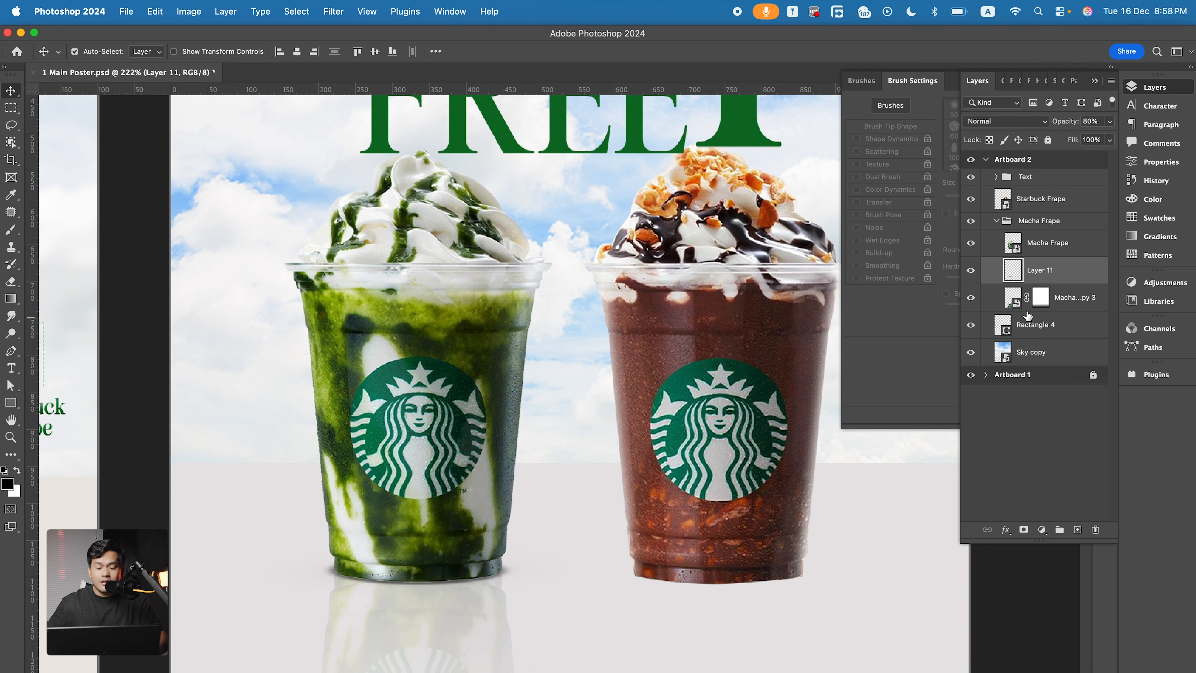
key(super+j)
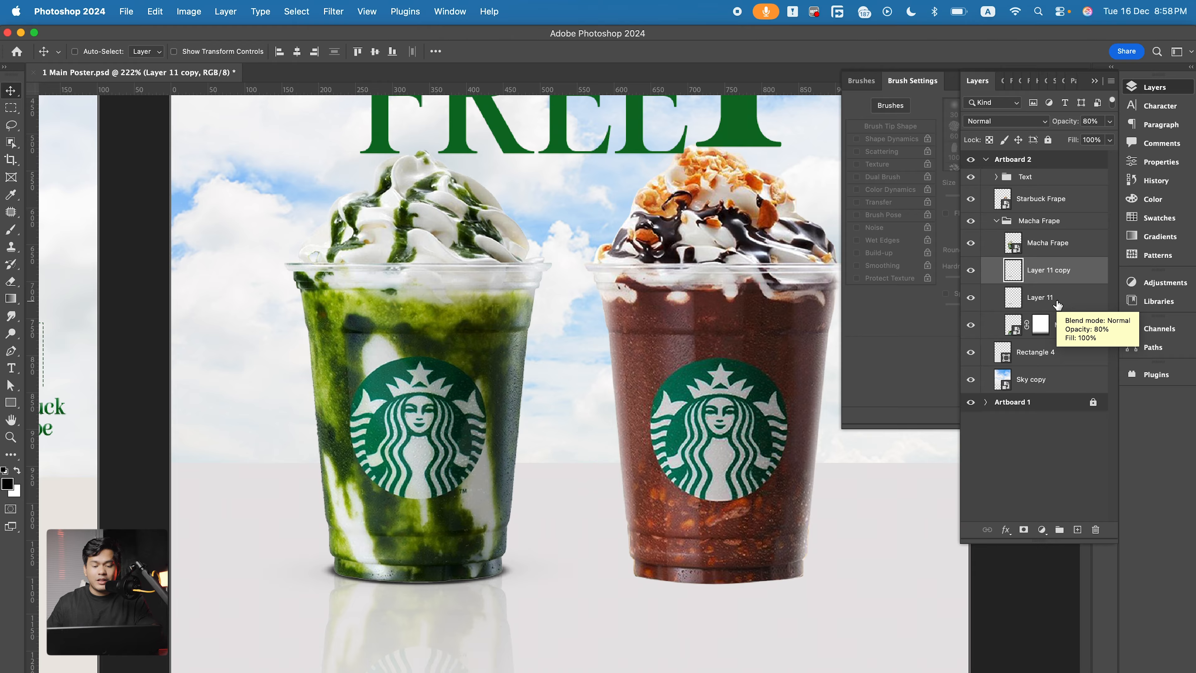
key(super+t)
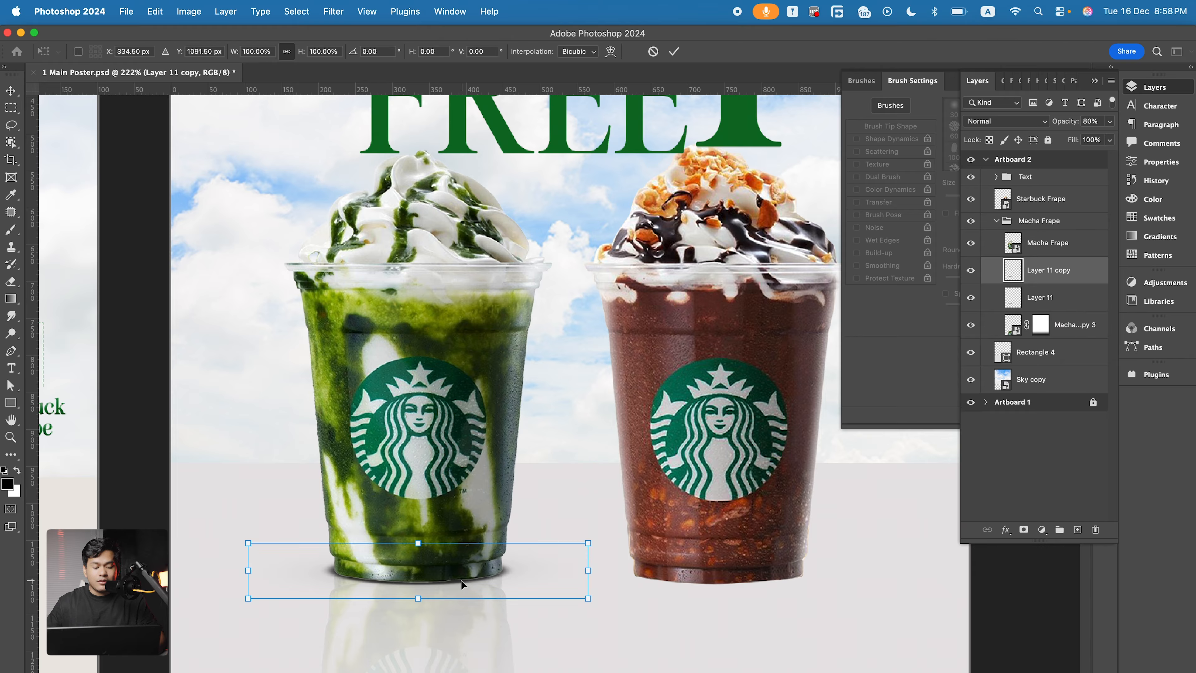
drag(456, 582, 756, 589)
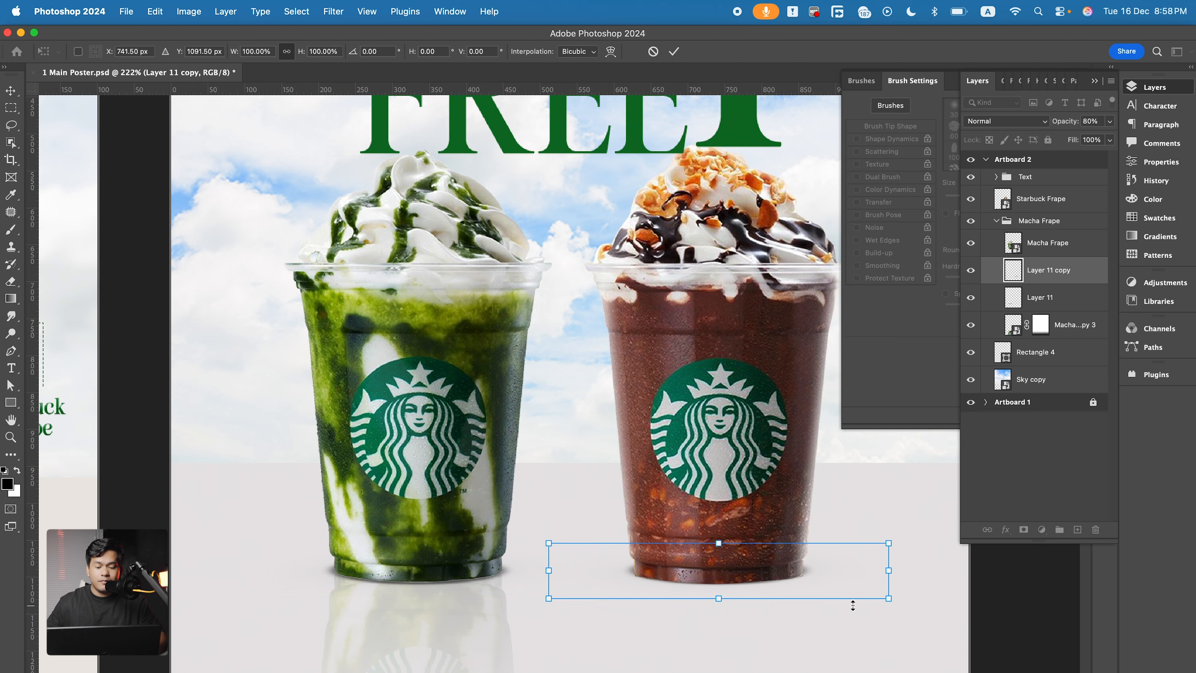
key(Return)
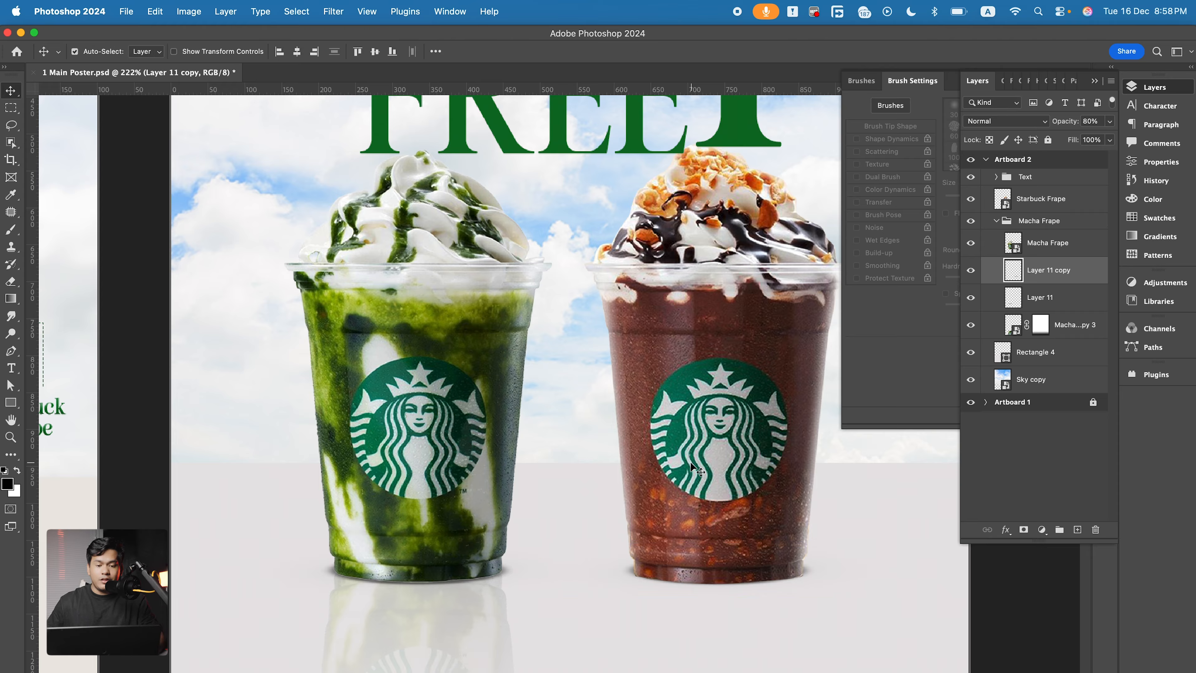
Nudge the chocolate cup slightly upward to align its base with the shadow
click(712, 436)
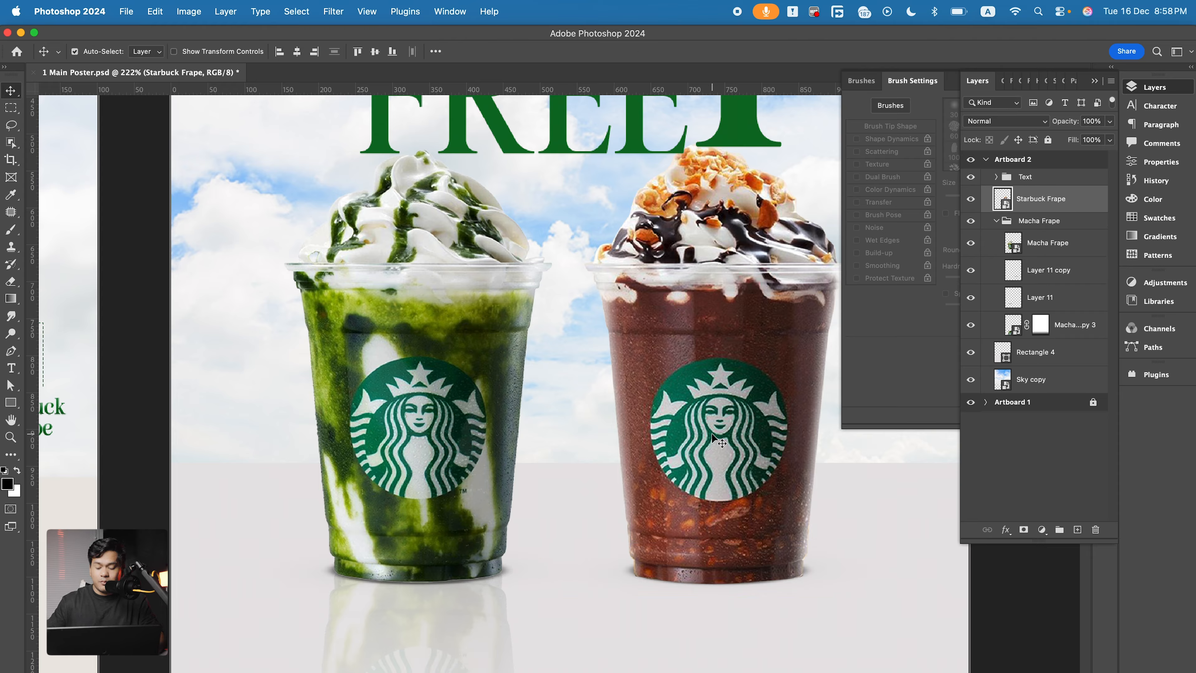
key(Up)
key(Up)
key(Up)
key(Up)
key(Down)
key(Down)
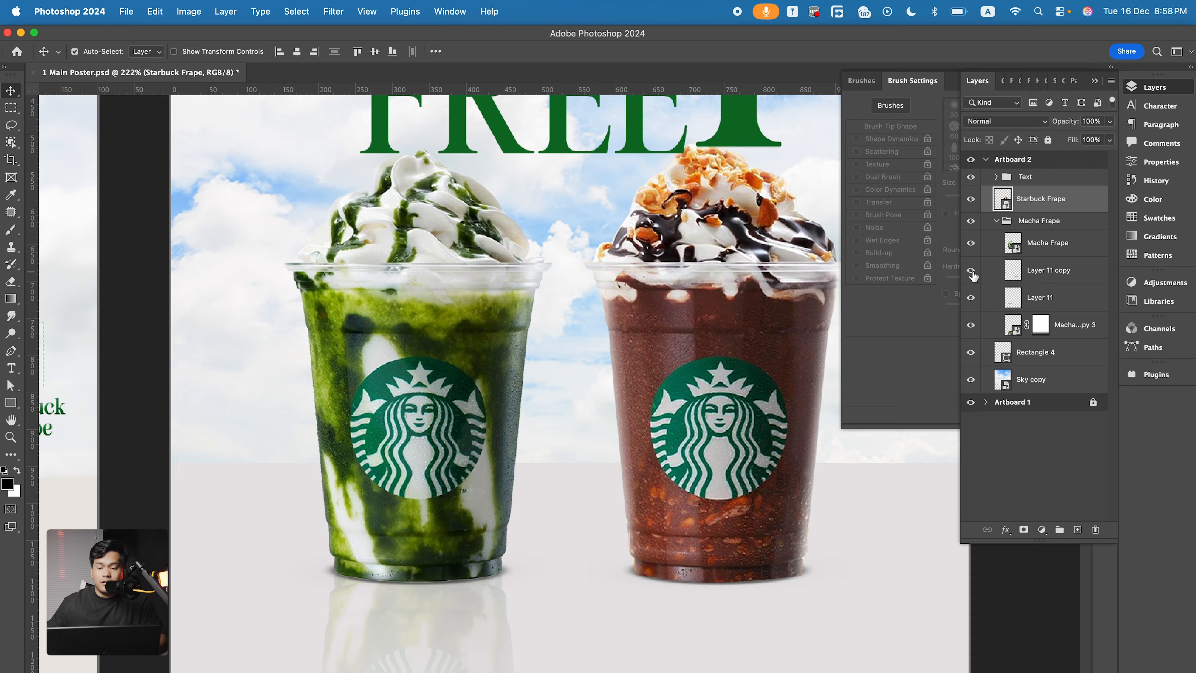
Move Layer 11 copy directly below the Starbuck Frape layer and group the two layers as "Starbuck Frape"
drag(1033, 275, 1030, 209)
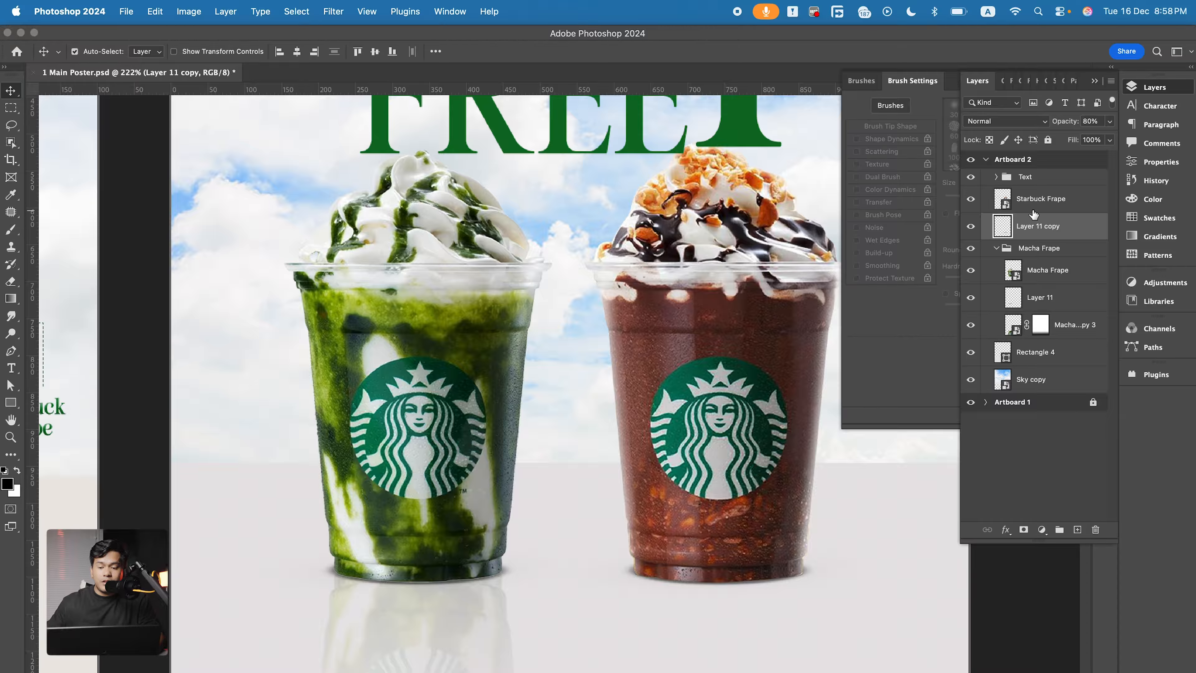
shift+click(1033, 207)
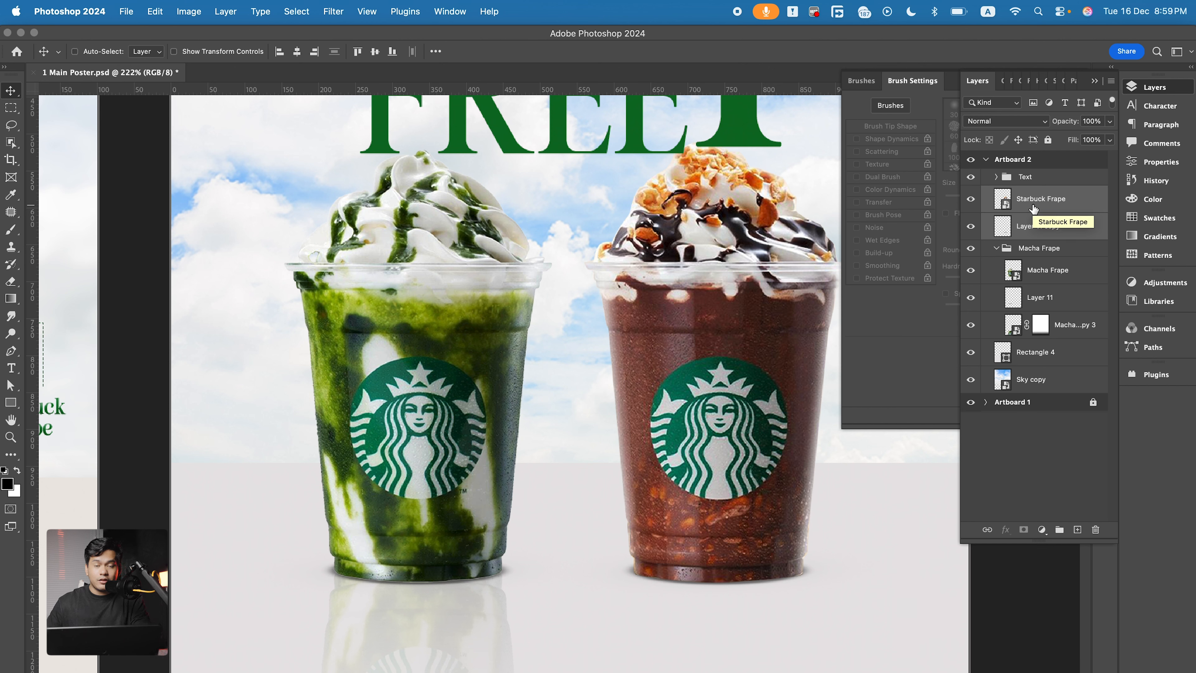
key(super+g)
double_click(1030, 194)
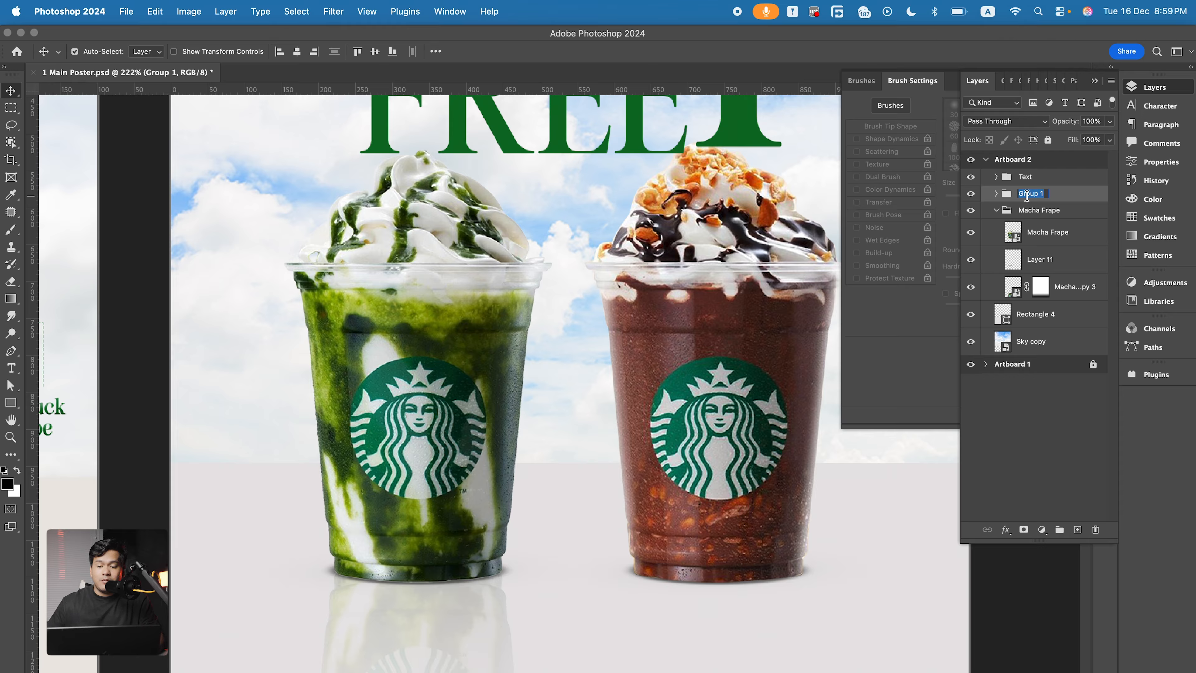
text(Starbuck Fr)
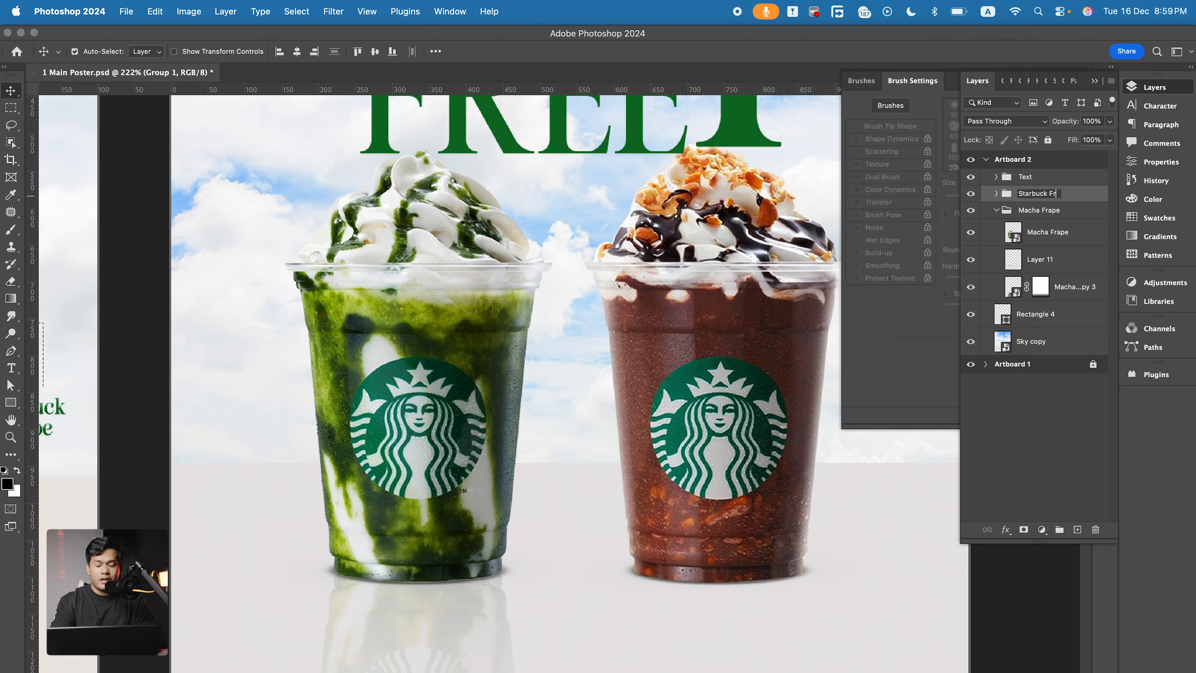
text(ape)
key(Return)
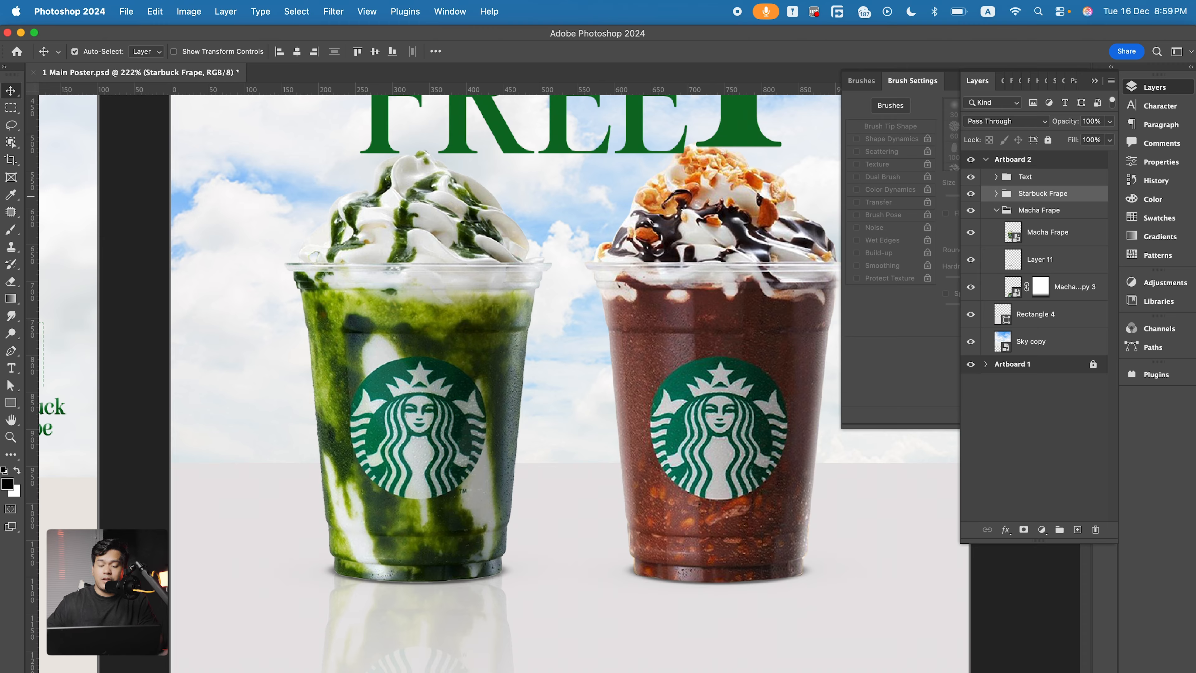
Duplicate the chocolate cup layer inside the Starbuck Frape group
click(696, 406)
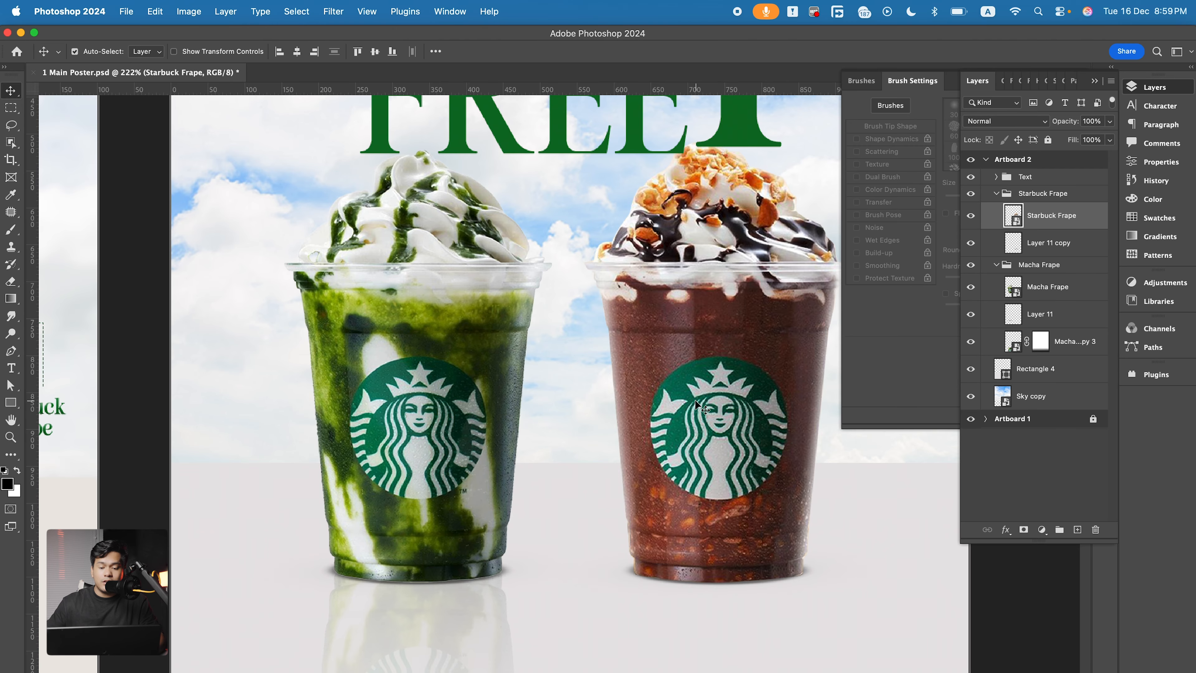
scroll(692, 419, down, 2)
scroll(693, 426, down, 2)
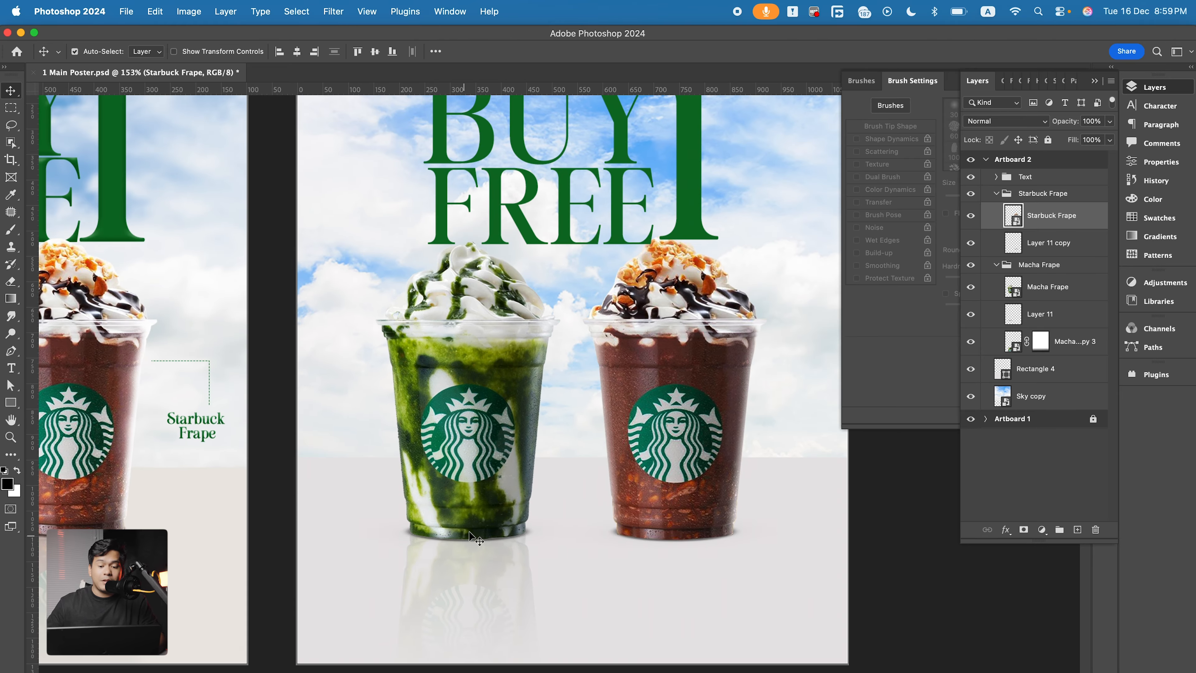
alt+click(678, 389)
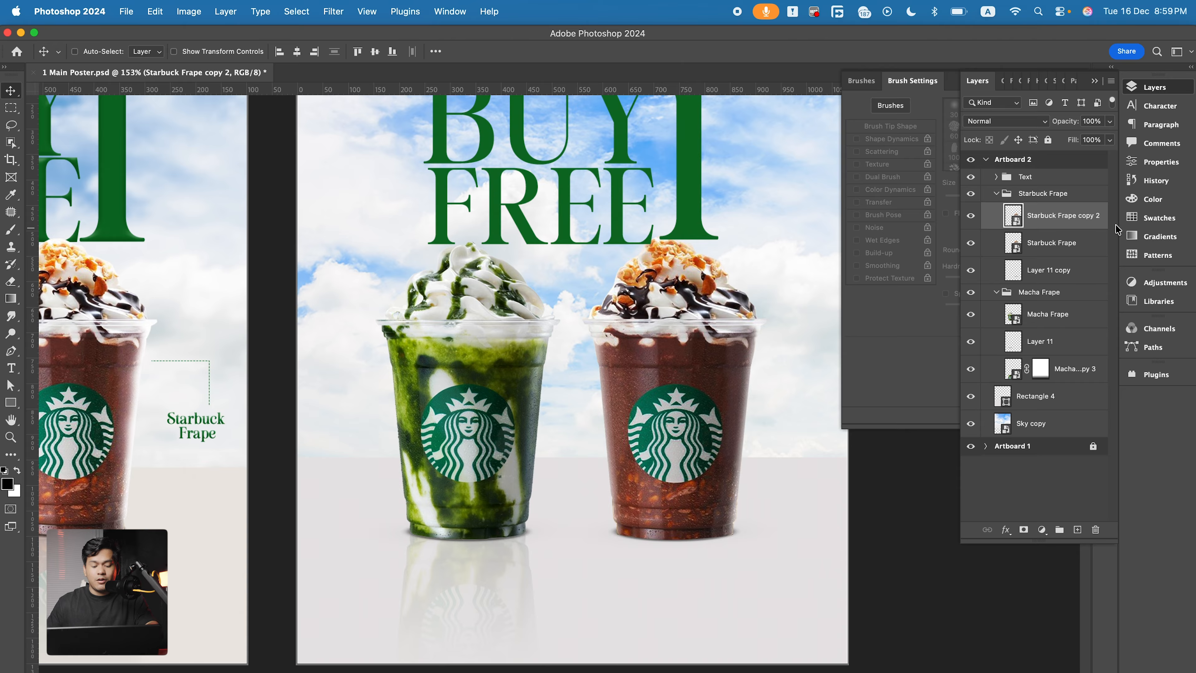
Flip the chocolate cup copy vertically, position it base to base beneath the original cup, and move its layer below the Starbuck Frape layer
key(super+t)
right_click(701, 337)
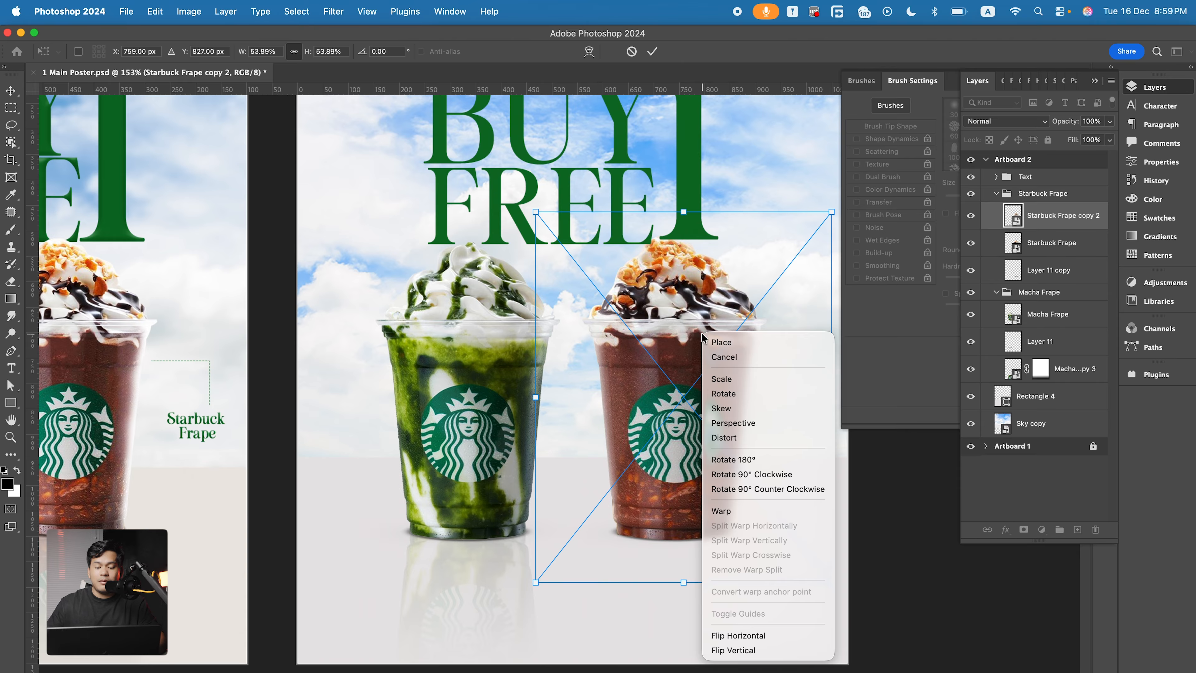
click(715, 651)
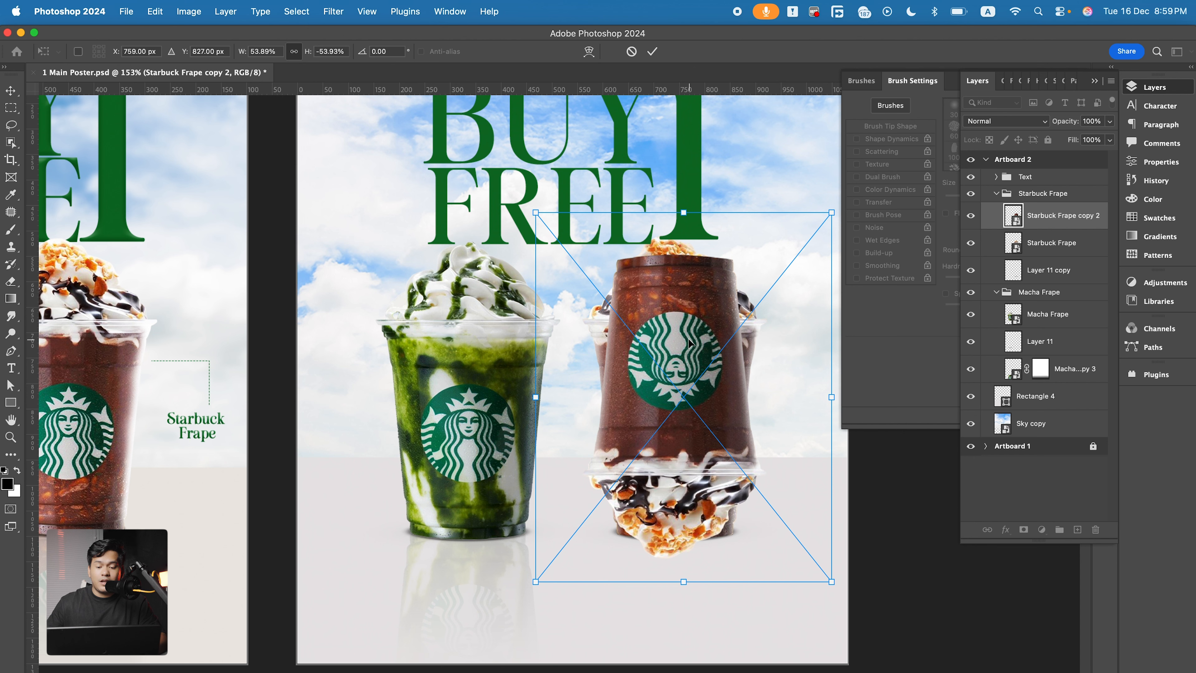
drag(689, 342, 681, 590)
key(Return)
drag(1028, 213, 1051, 265)
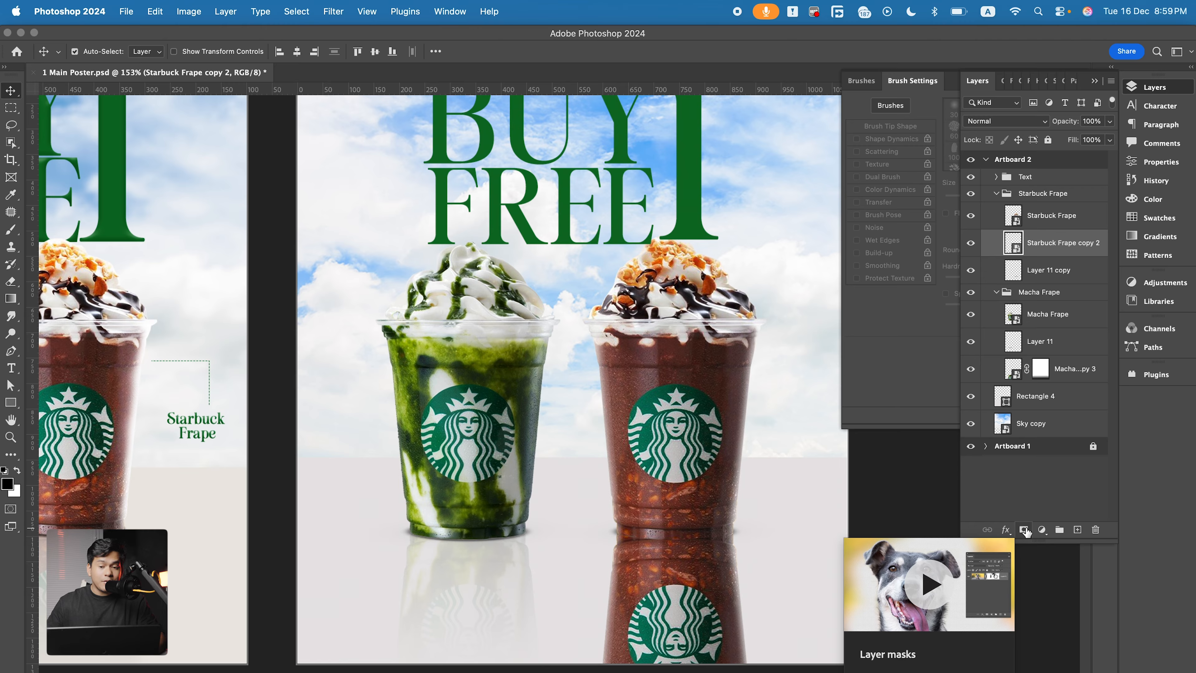
Add a layer mask to the flipped chocolate cup, fade its lower part with a black-to-white linear gradient, and set the layer opacity to 42%
click(1025, 530)
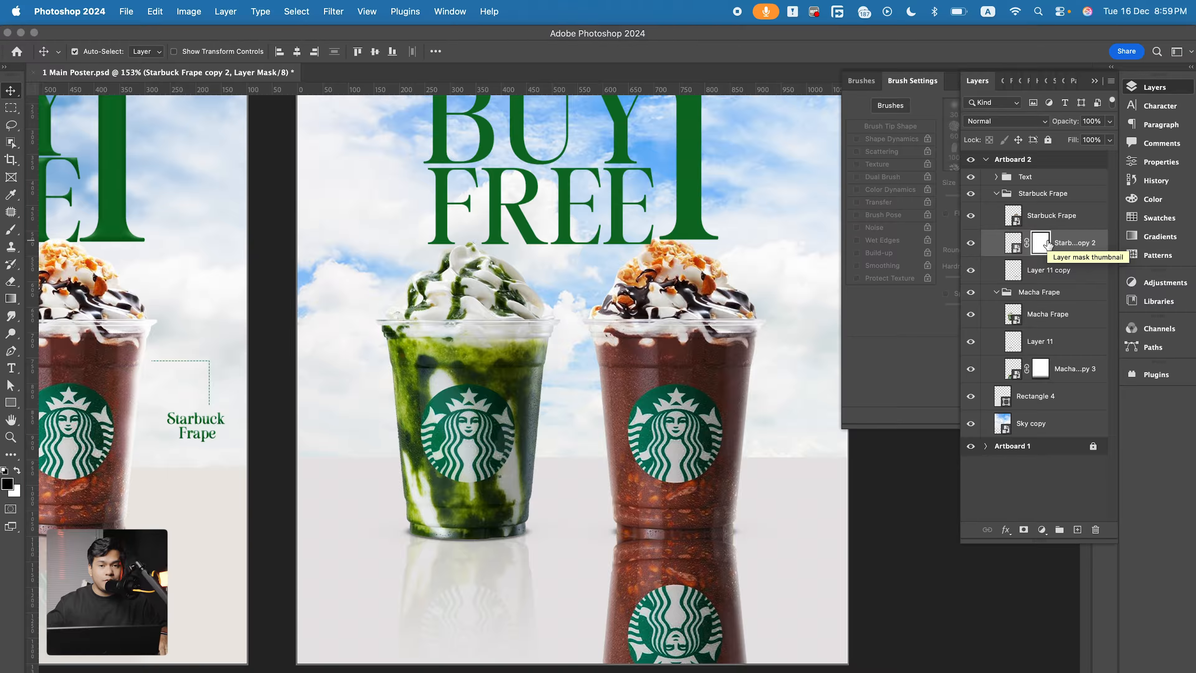
click(12, 301)
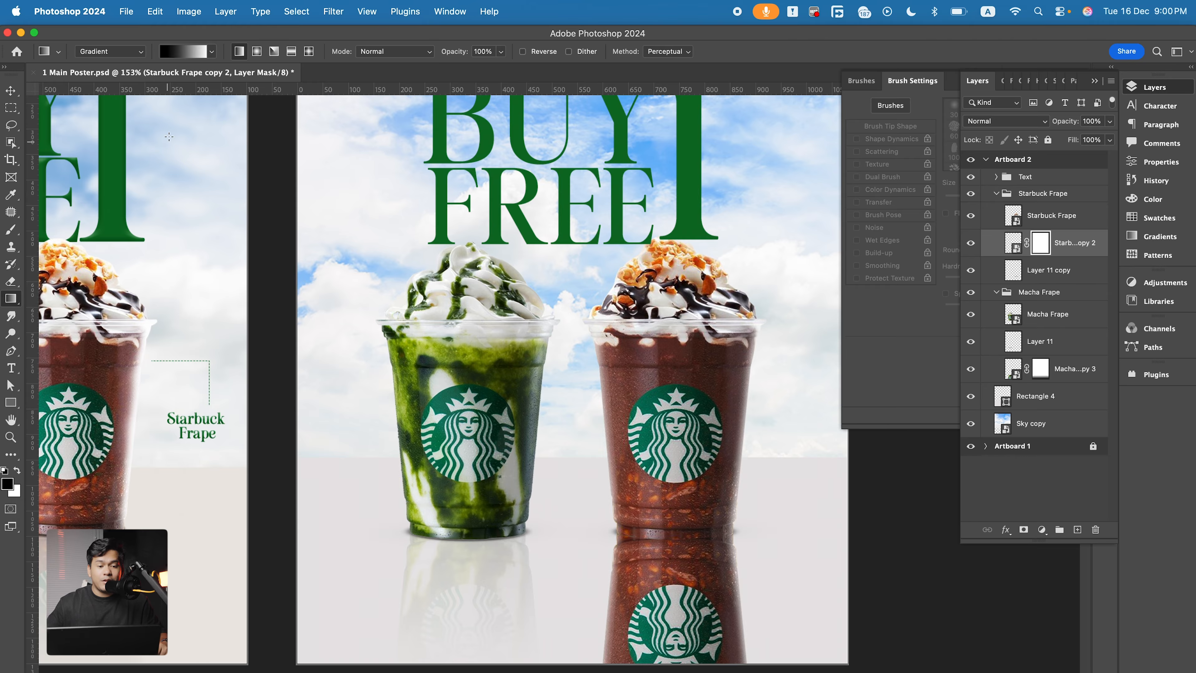
click(169, 55)
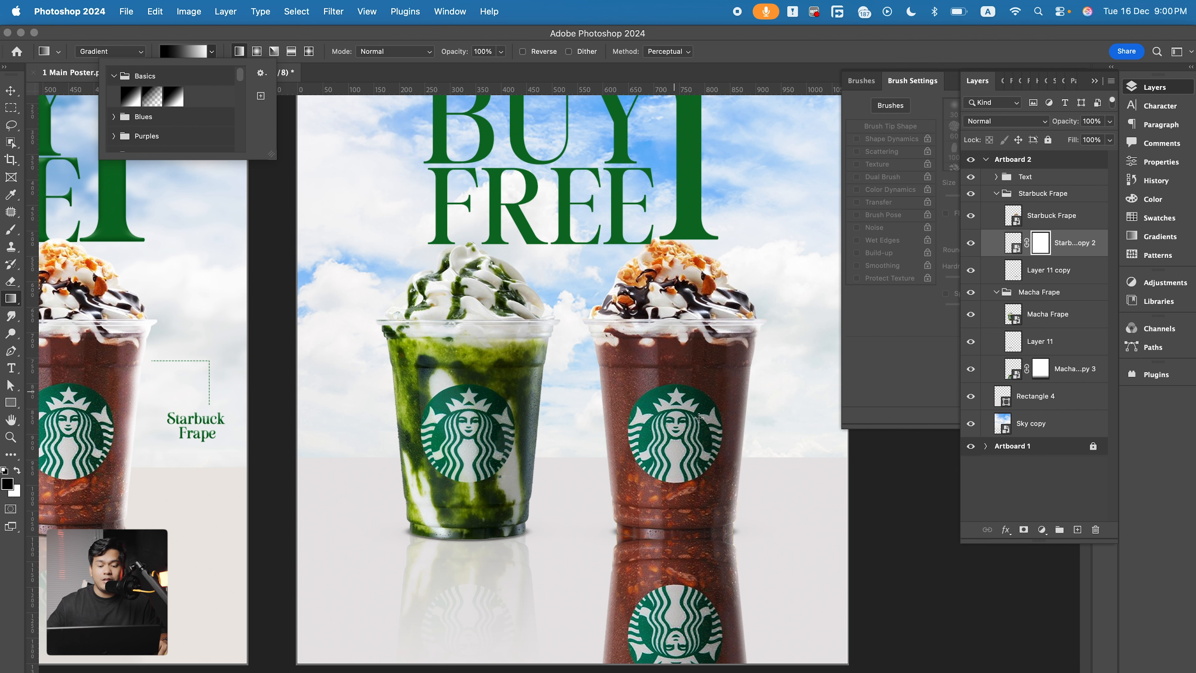
drag(692, 670, 687, 493)
drag(1065, 125, 1034, 135)
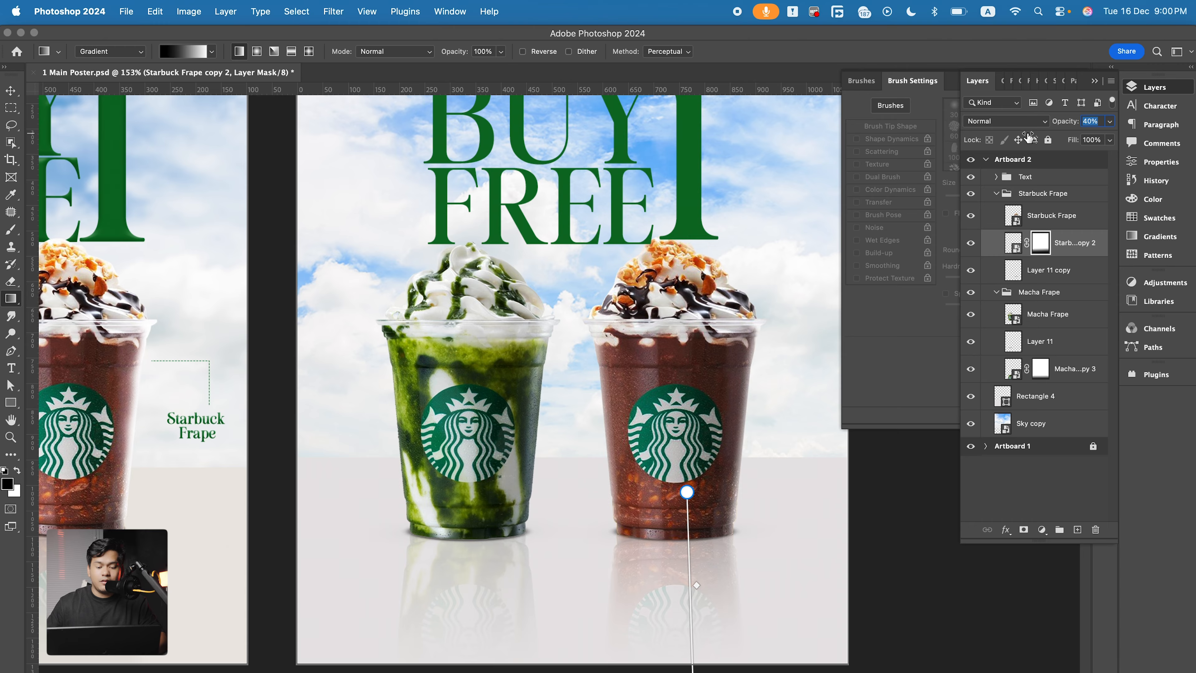
key(v)
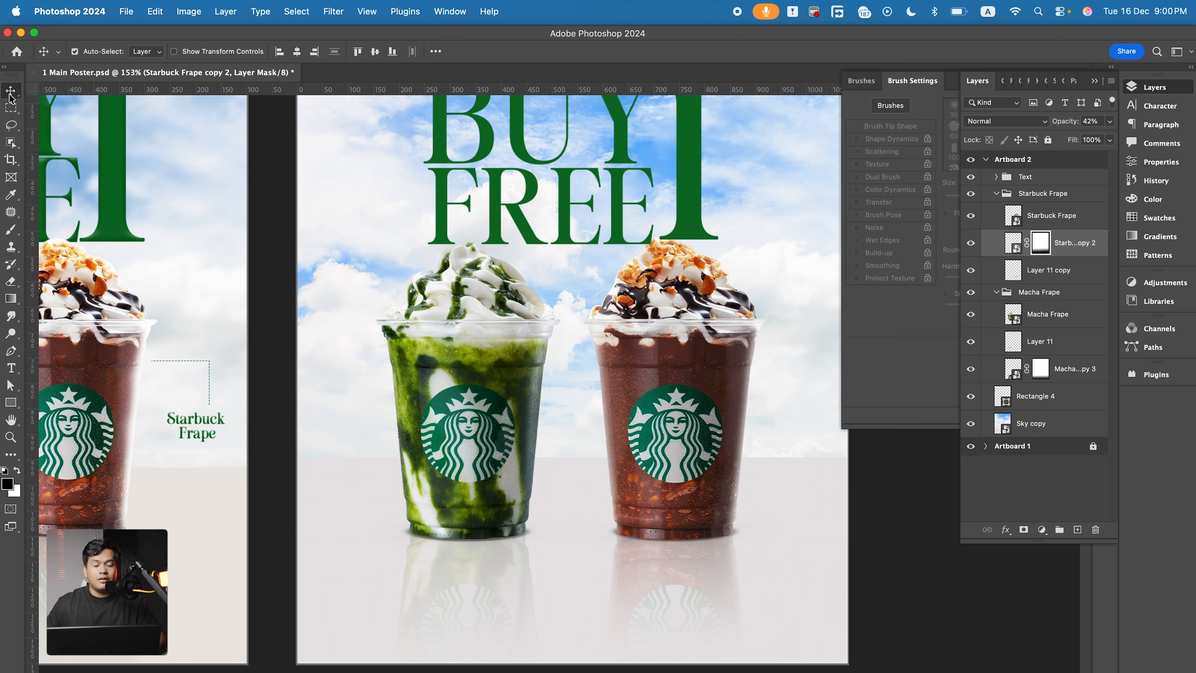
Add a new layer above the Starbuck Frape layer and turn it into a clipping mask on the chocolate cup
scroll(678, 608, down, 5)
scroll(678, 608, up, 4)
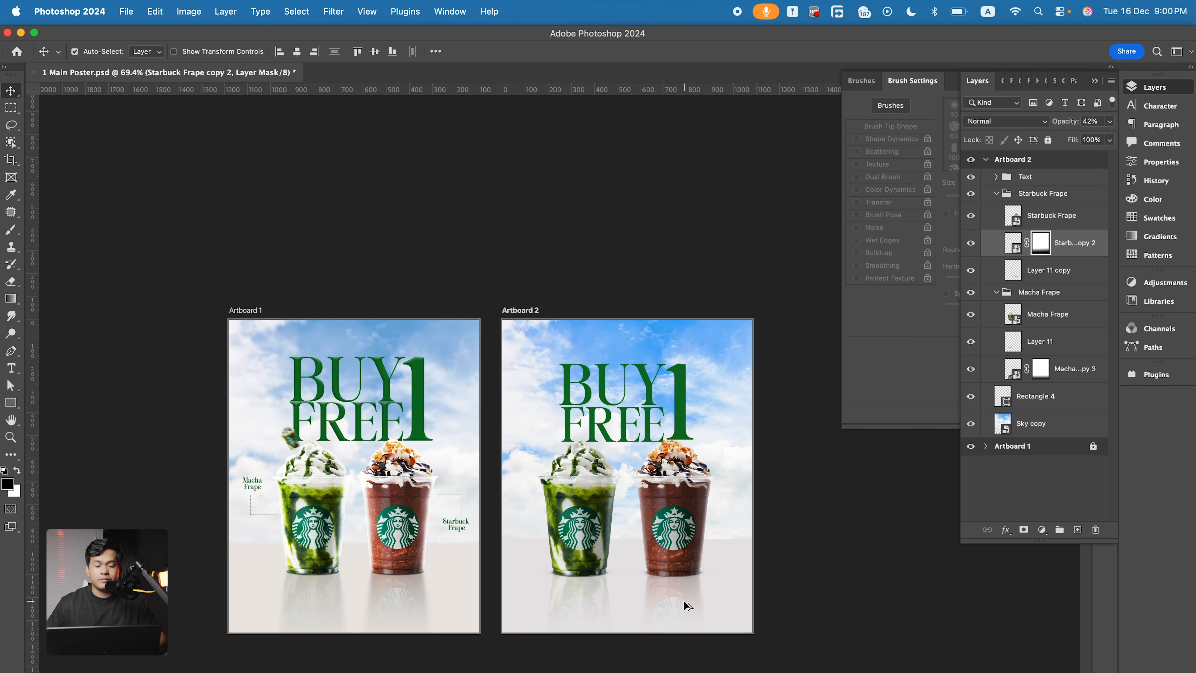
scroll(549, 574, left, 3)
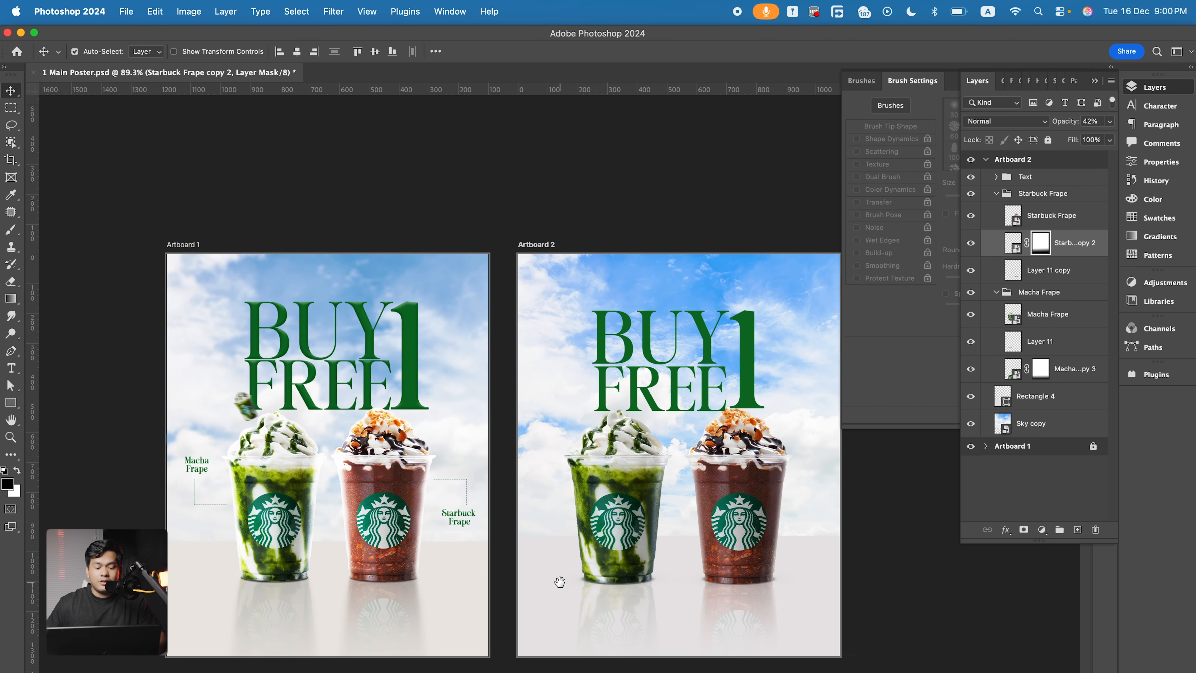
scroll(408, 531, up, 9)
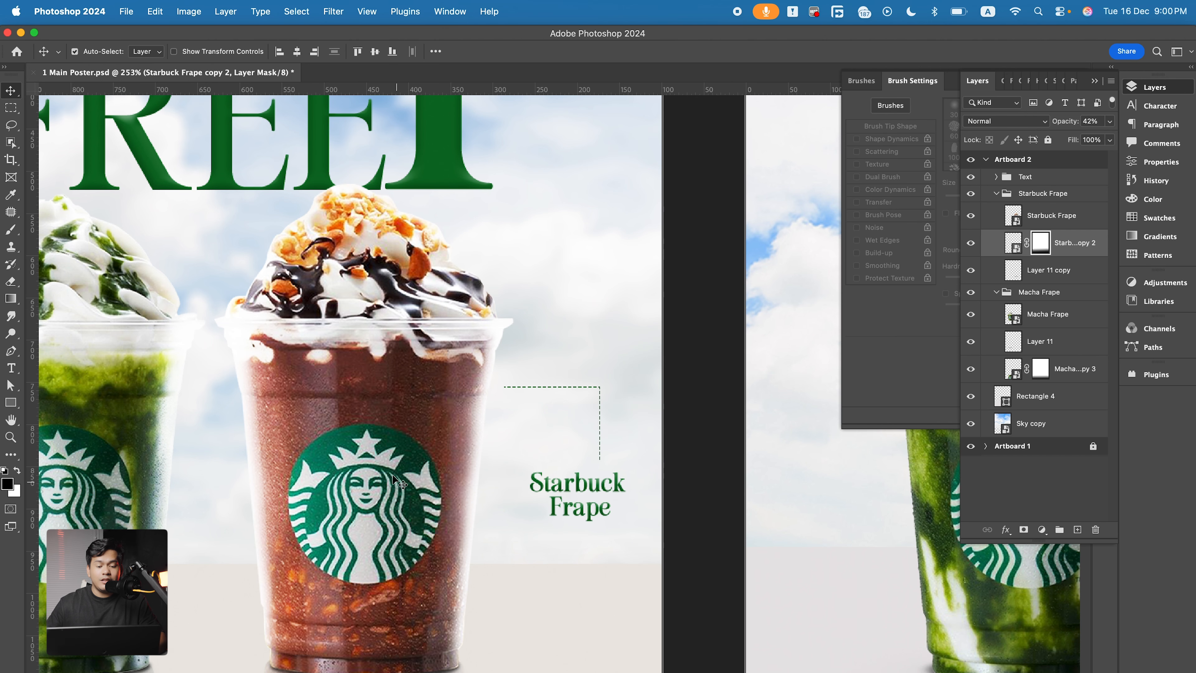
scroll(367, 377, down, 2)
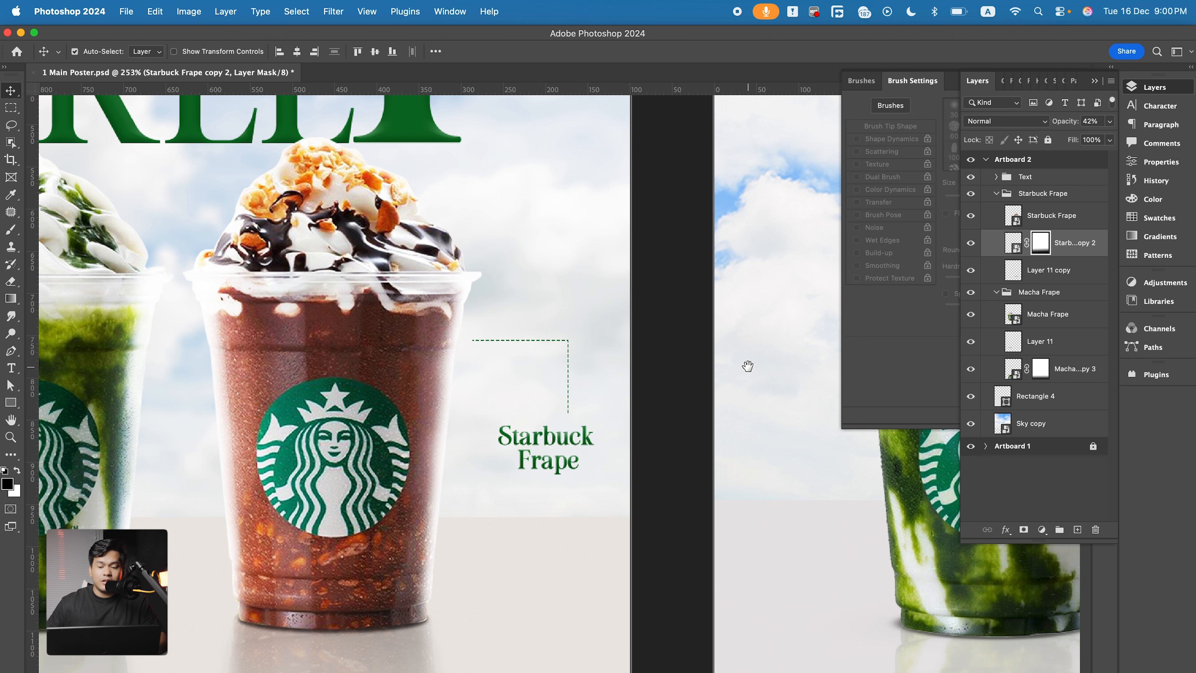
drag(747, 366, 339, 456)
drag(710, 432, 408, 406)
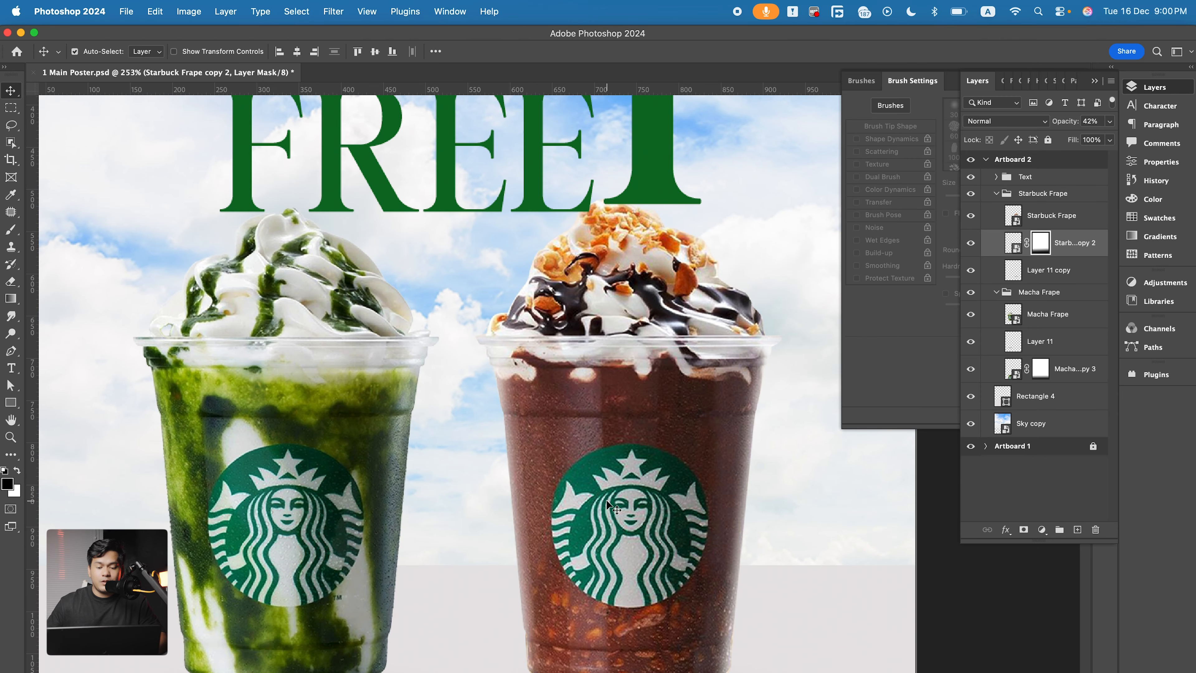
click(619, 414)
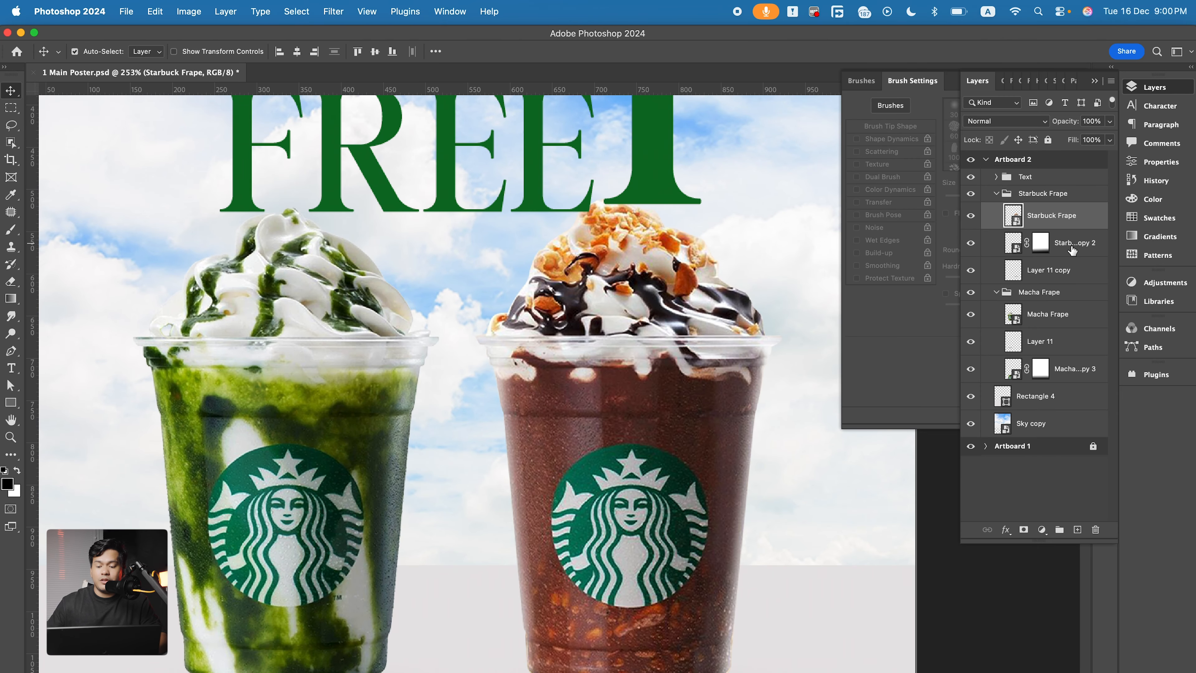
click(1078, 529)
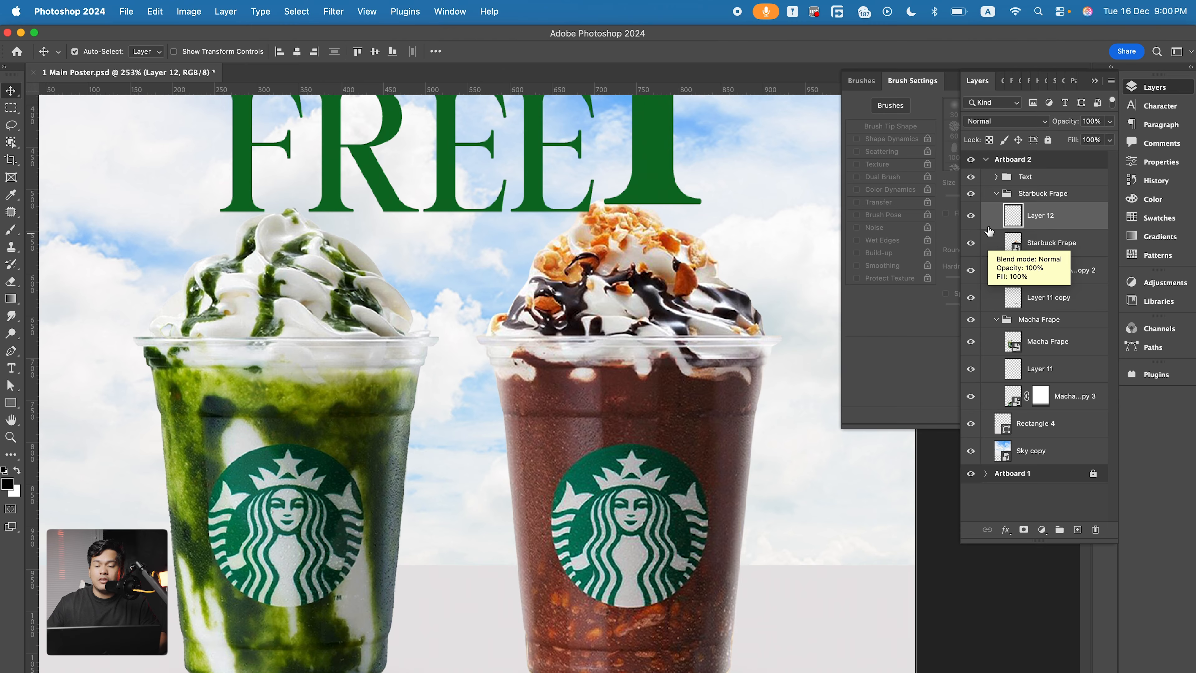
click(651, 308)
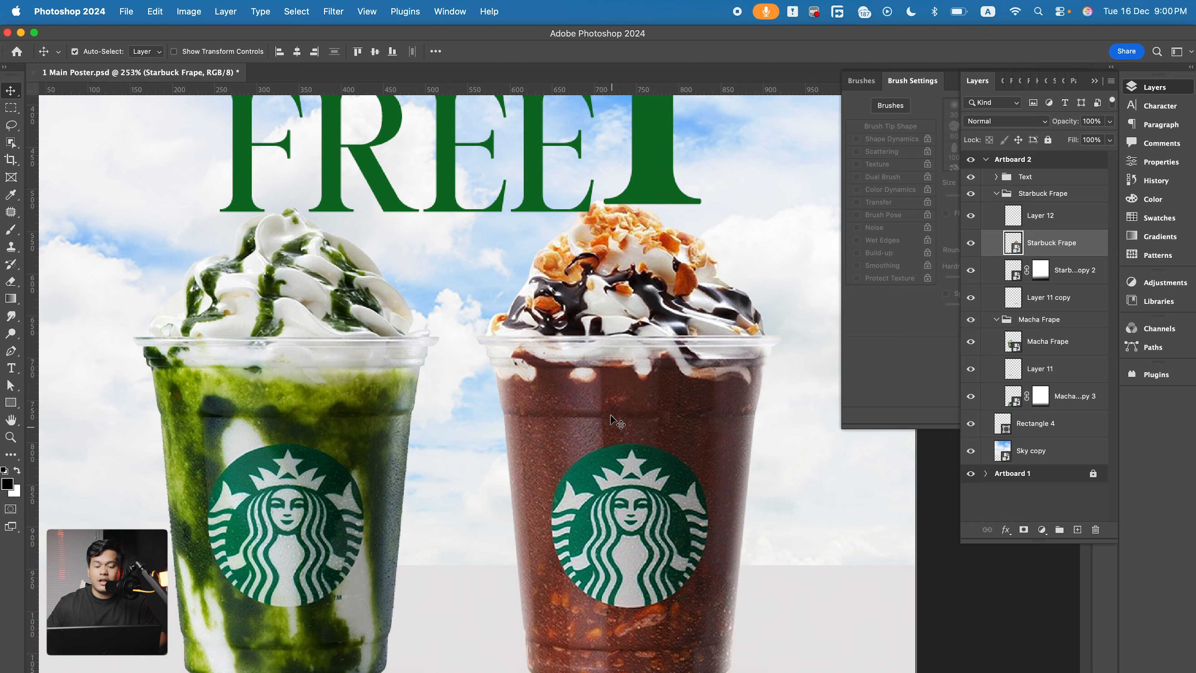
right_click(1046, 221)
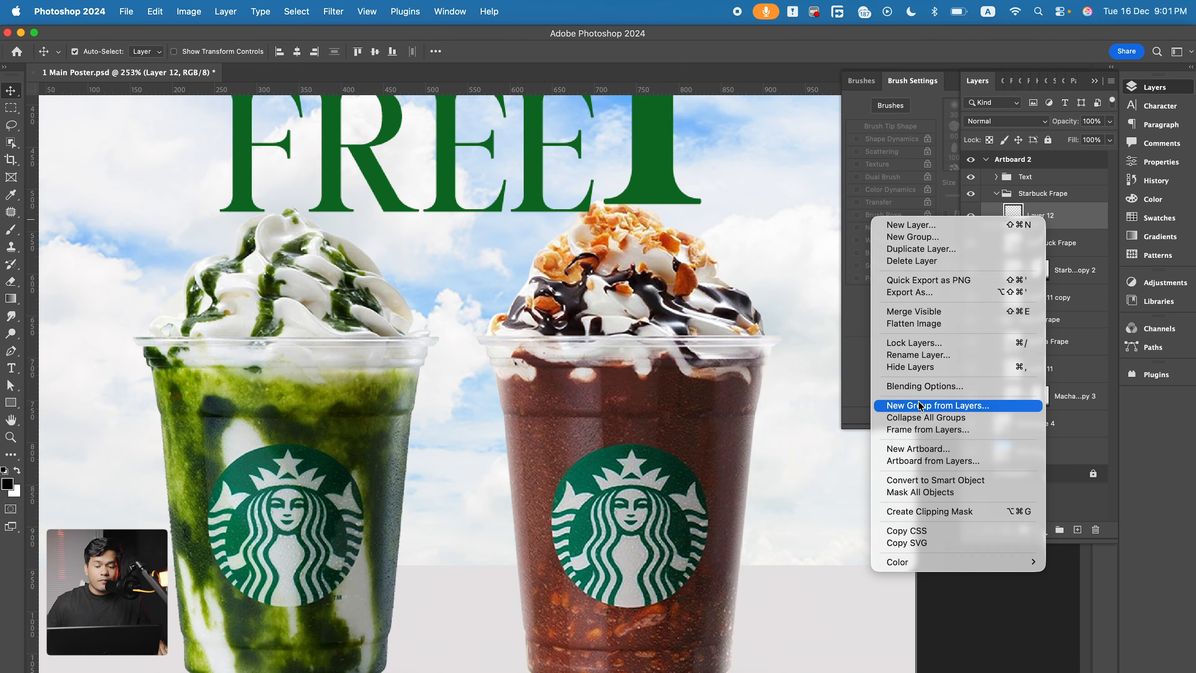
click(923, 511)
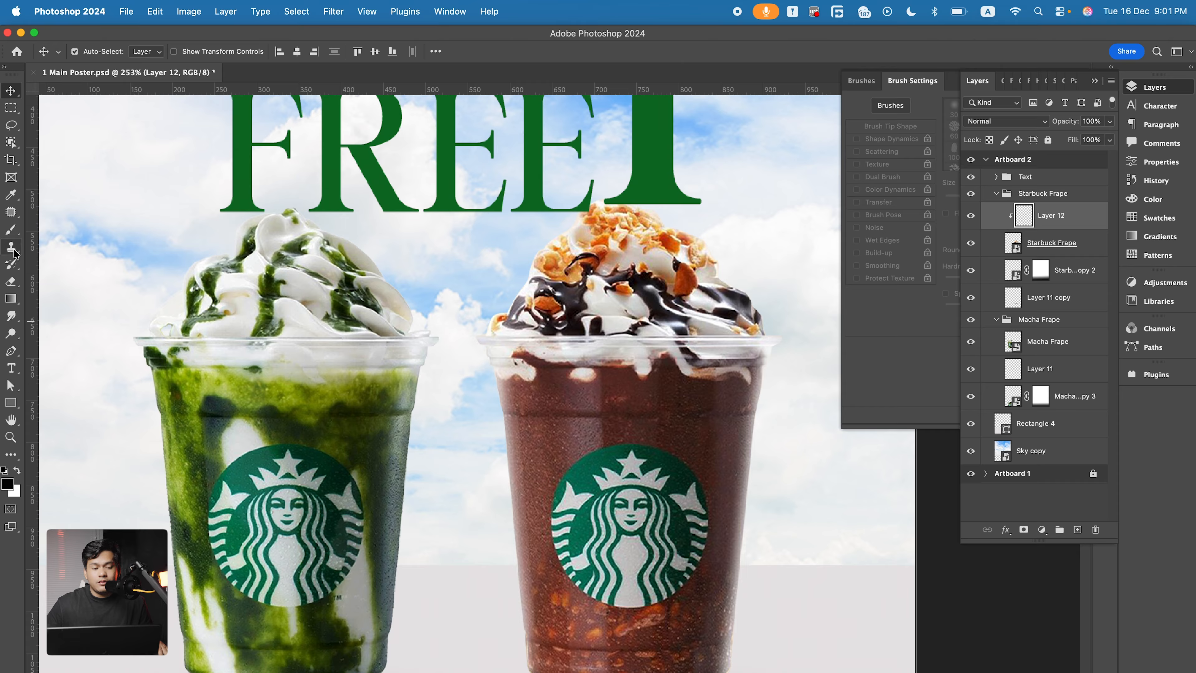
Set up a round soft brush with 100% roundness, 0% hardness, 27% flow and a size of 50 px
click(12, 230)
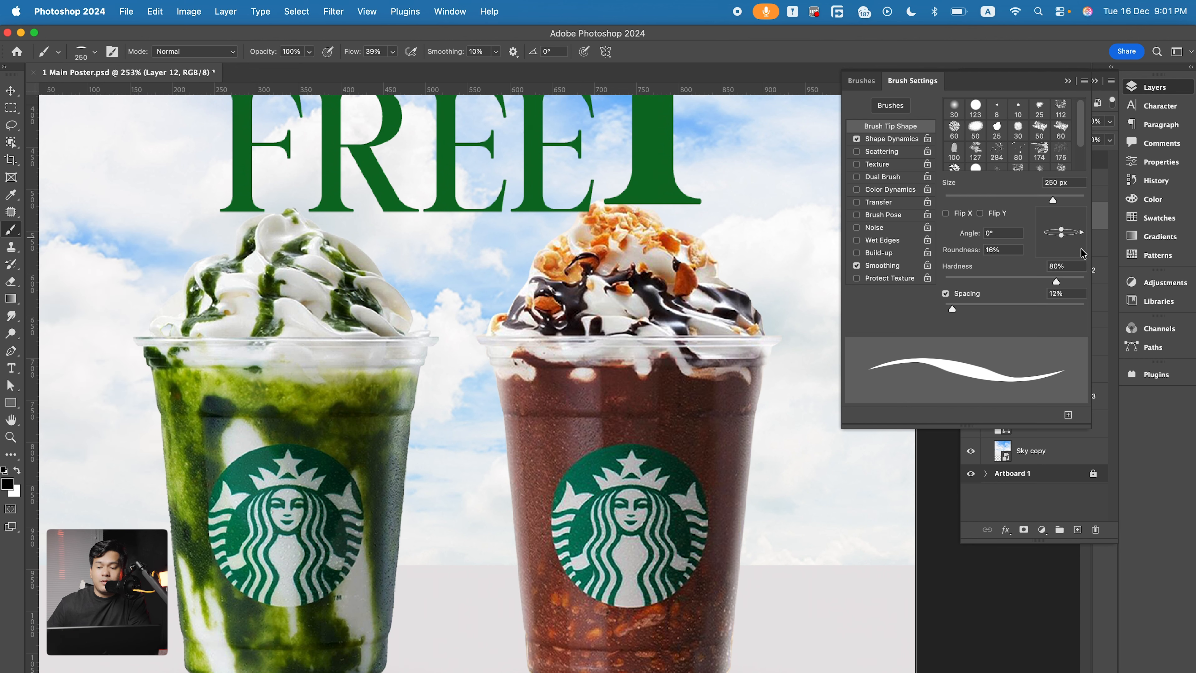
drag(1063, 240, 1065, 259)
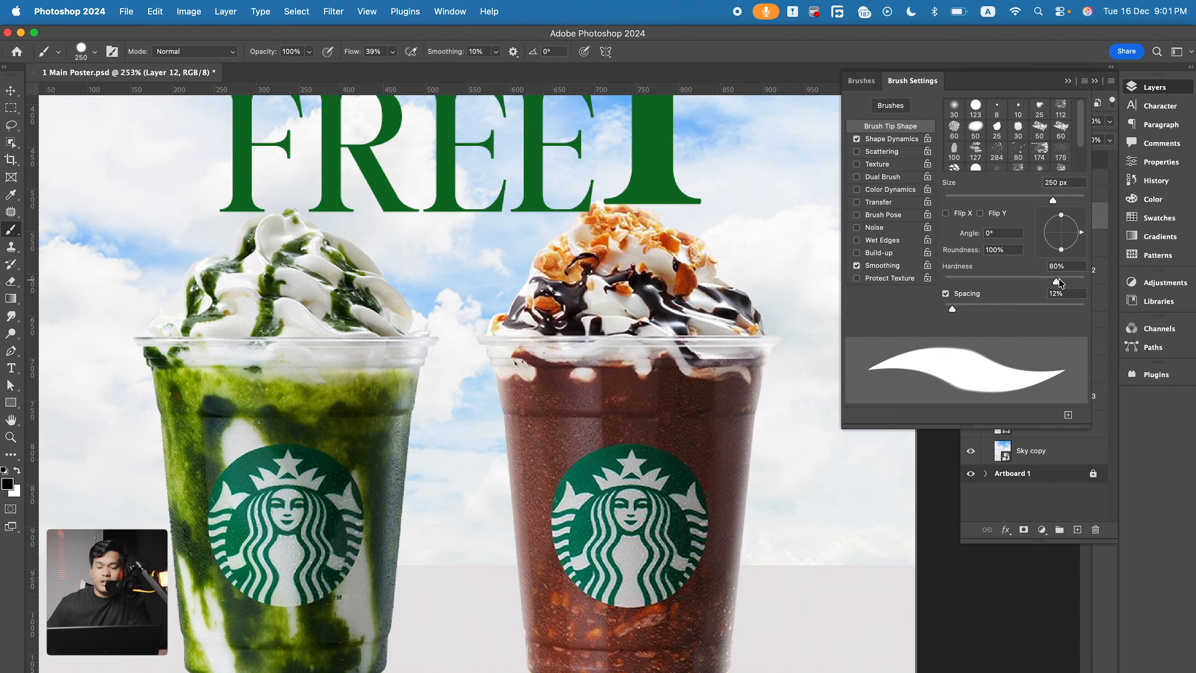
drag(1053, 283, 944, 281)
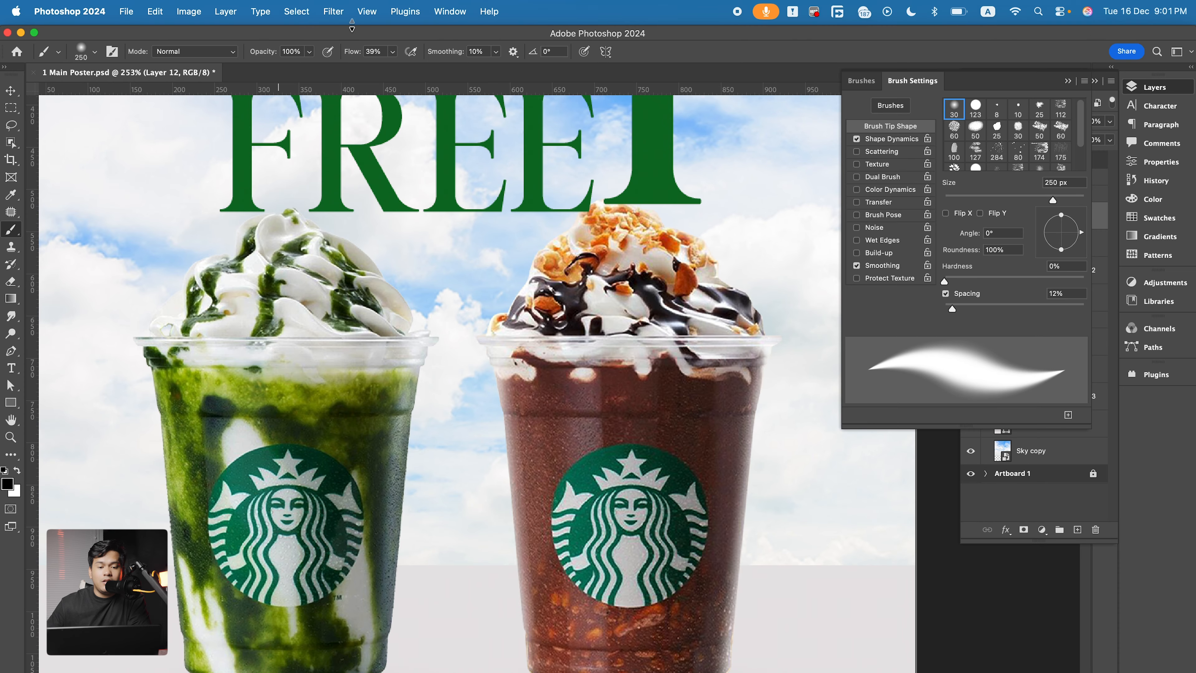
drag(339, 56, 341, 56)
key(bracketleft)
key(bracketleft)
key(bracketleft)
key(bracketleft)
key(bracketleft)
key(bracketleft)
key(bracketleft)
key(bracketleft)
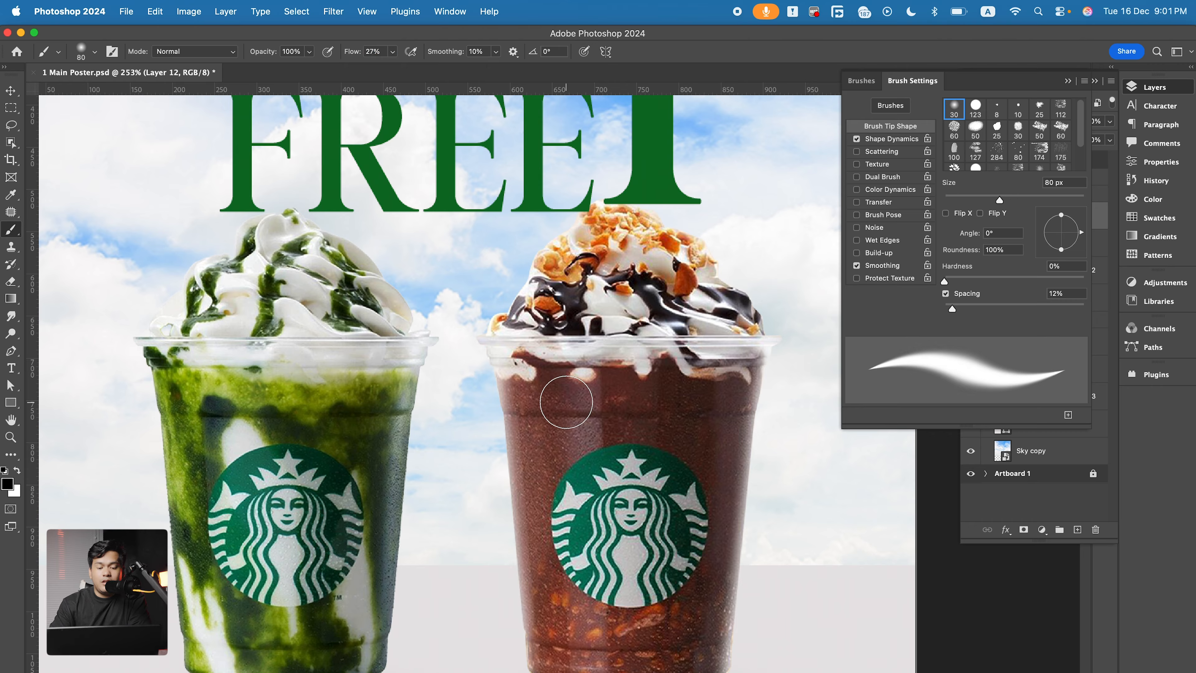
key(bracketleft)
key(bracketleft)
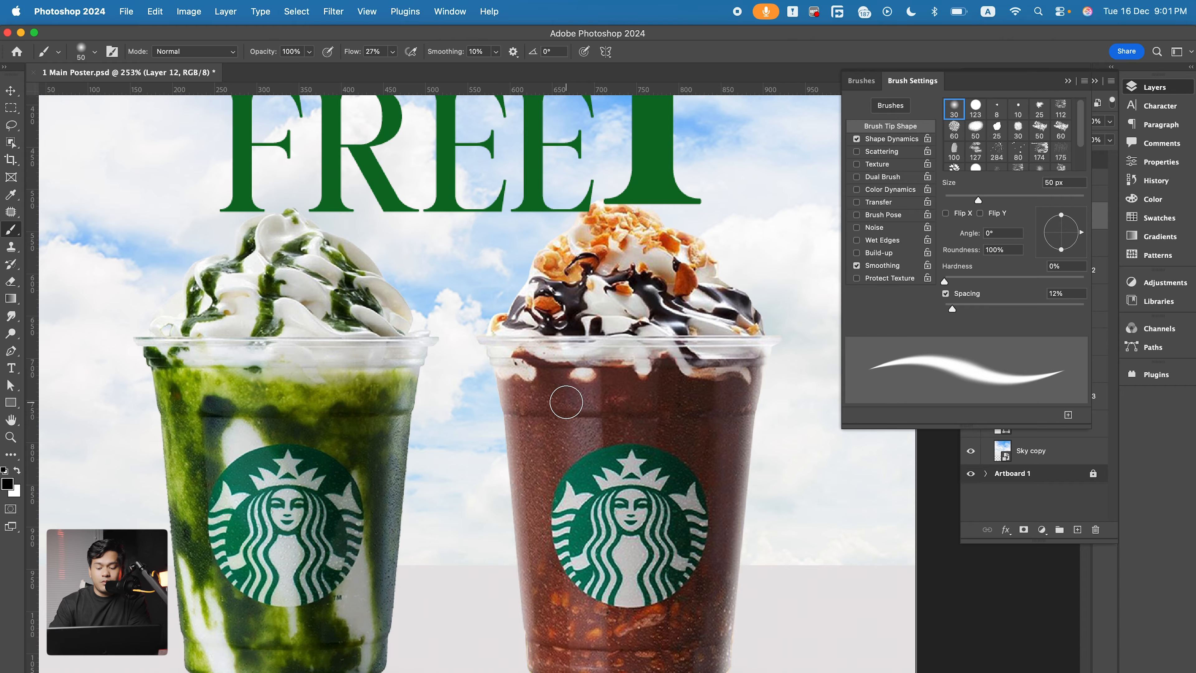
Set the foreground colour to white (ffffff) and reduce the brush size to 35 px
click(6, 484)
click(582, 316)
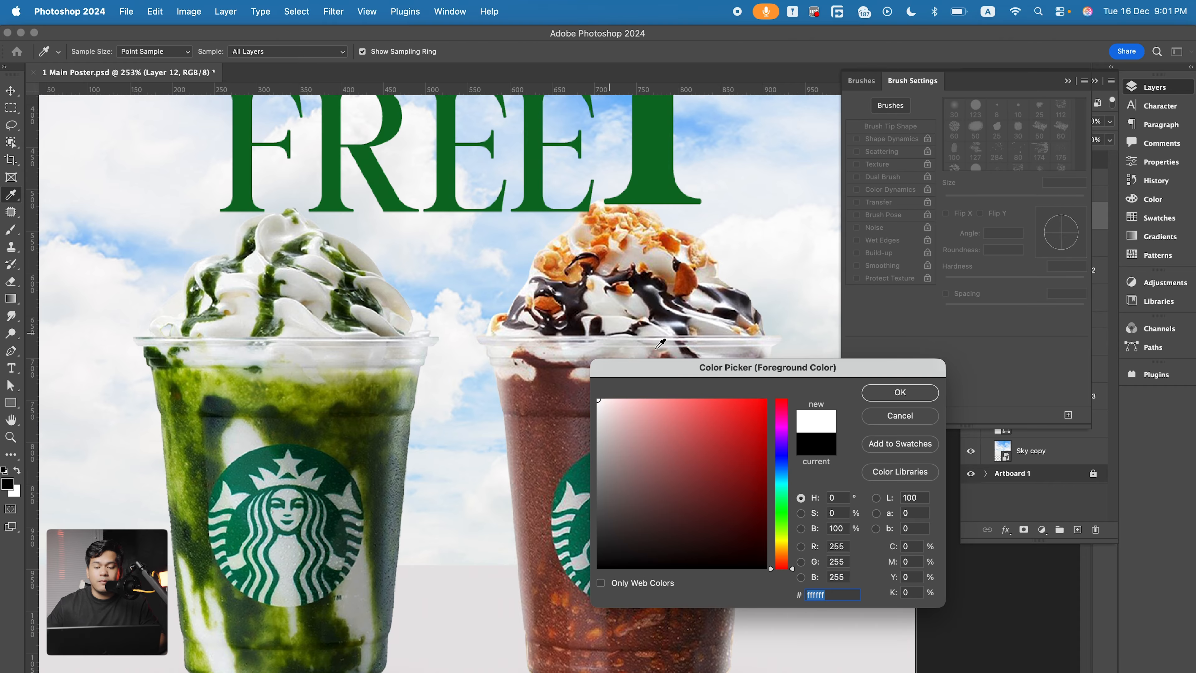
click(928, 389)
scroll(514, 608, up, 5)
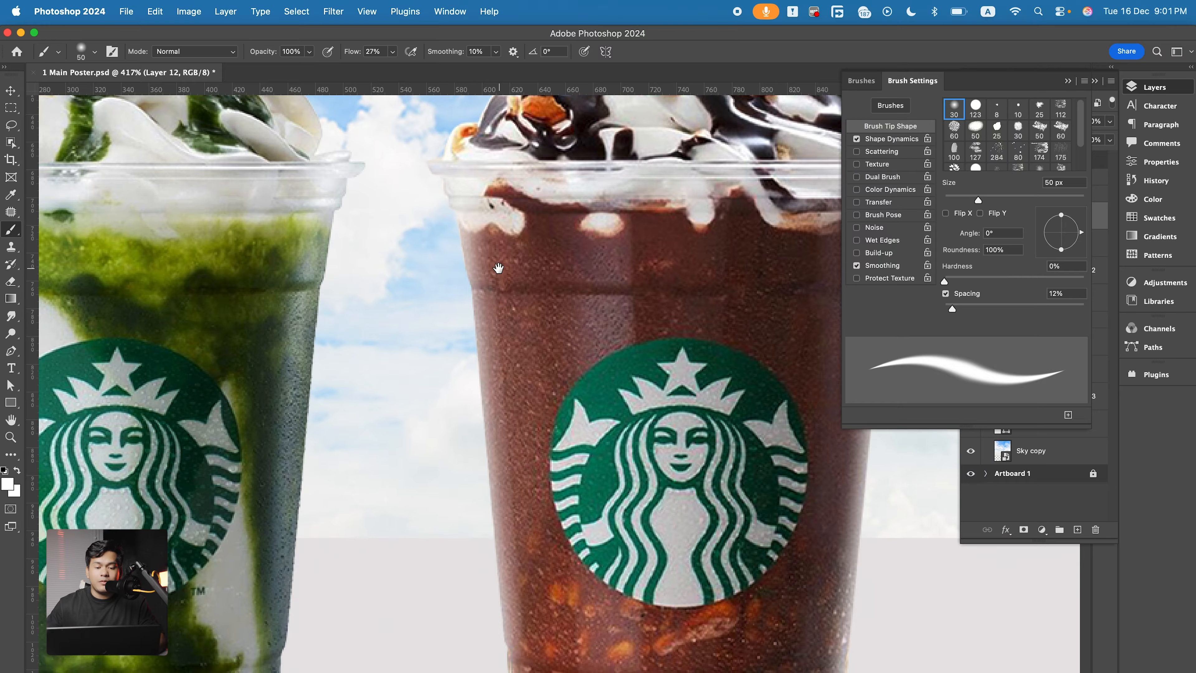
key(bracketleft)
key(bracketleft)
key(bracketleft)
Paint soft white edge highlights down both sides of the chocolate cup on the clipped layer
mouse_move(442, 182)
mouse_down()
mouse_move(430, 171)
mouse_move(454, 240)
mouse_move(467, 430)
mouse_move(465, 270)
mouse_move(470, 515)
mouse_move(485, 397)
mouse_move(497, 657)
mouse_up()
drag(540, 599, 526, 461)
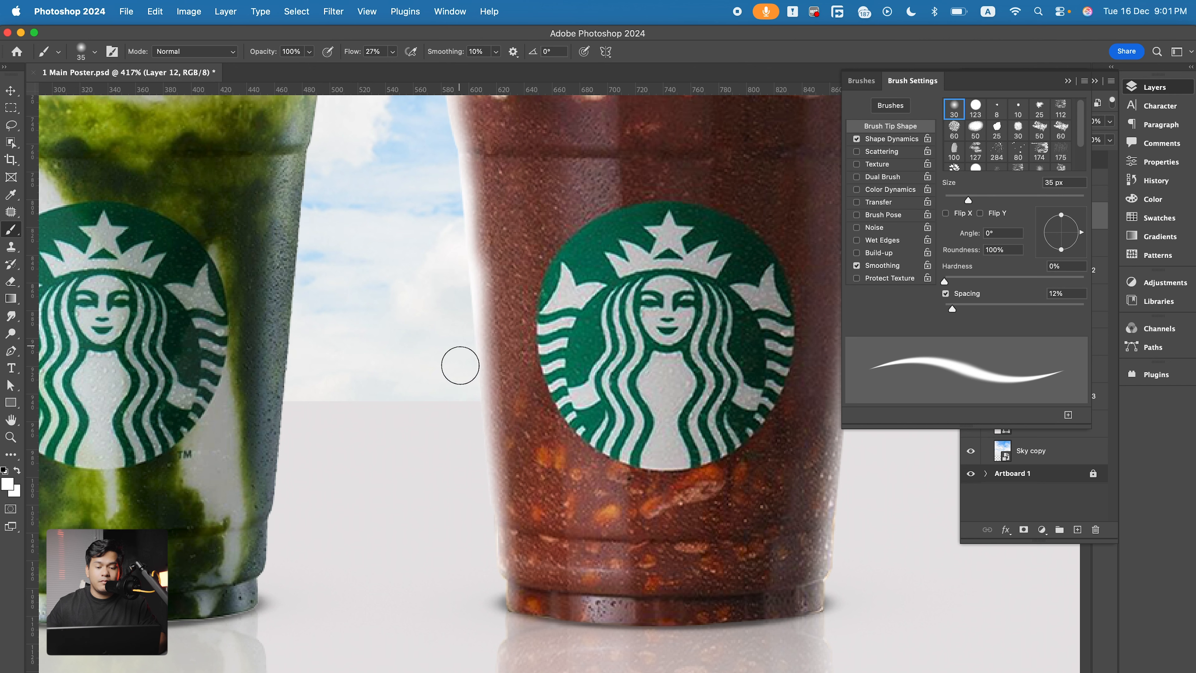
mouse_move(668, 419)
mouse_down()
mouse_move(443, 672)
mouse_move(442, 611)
mouse_up()
drag(680, 225, 631, 626)
drag(623, 557, 620, 293)
drag(635, 189, 619, 521)
drag(621, 436, 626, 388)
drag(636, 178, 576, 350)
mouse_move(606, 157)
mouse_down()
mouse_move(606, 254)
mouse_move(577, 416)
mouse_move(625, 166)
mouse_up()
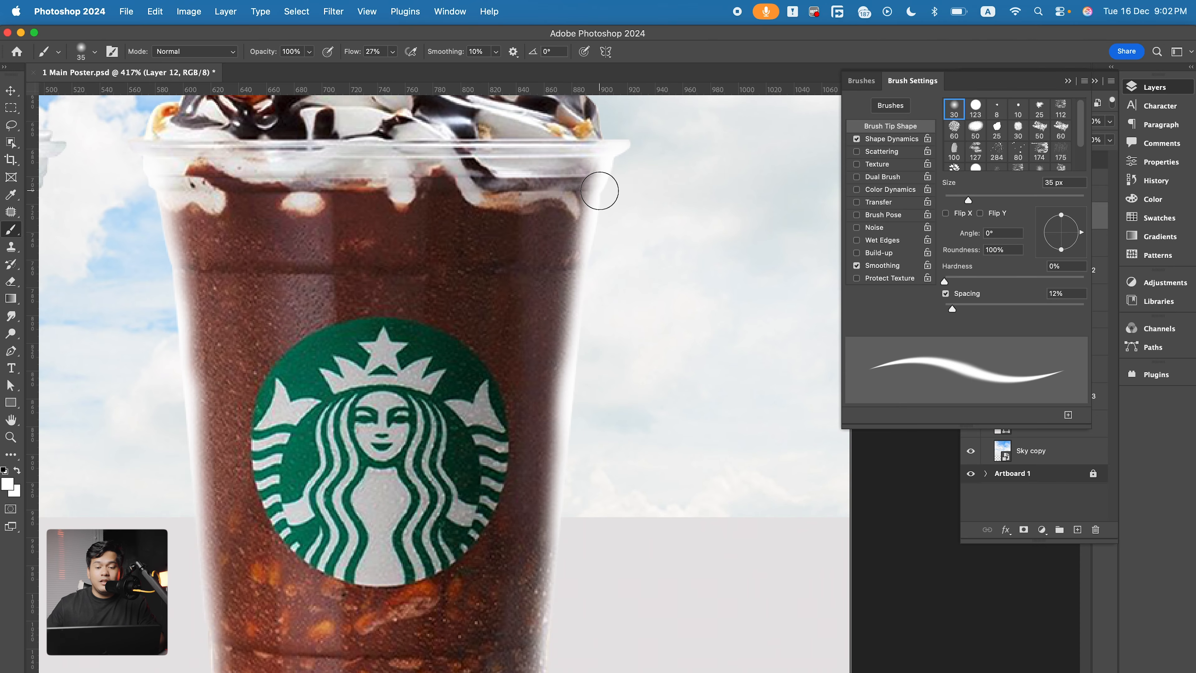
drag(600, 191, 605, 346)
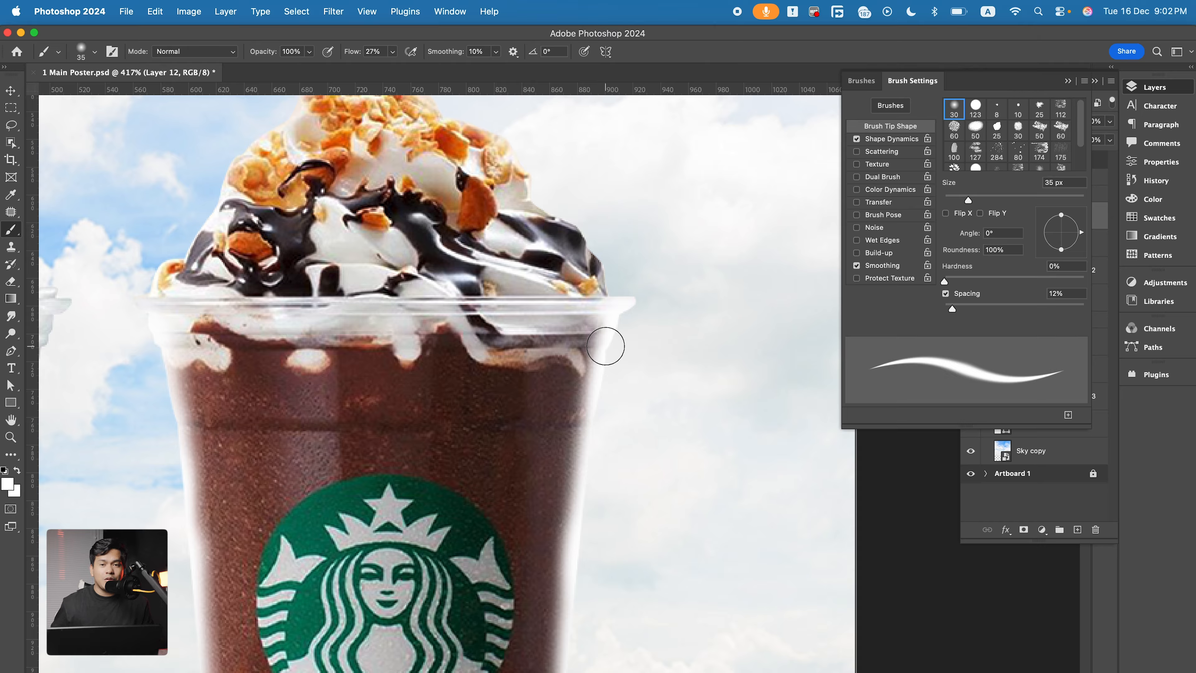
Brush soft white highlights along the outer edges of the chocolate cup's whipped cream topping
mouse_move(552, 204)
mouse_down()
mouse_move(582, 215)
mouse_move(618, 272)
mouse_up()
mouse_move(514, 147)
mouse_down()
mouse_move(588, 266)
mouse_move(447, 187)
mouse_move(410, 194)
mouse_move(343, 240)
mouse_up()
mouse_move(278, 313)
mouse_down()
mouse_move(345, 270)
mouse_move(436, 240)
mouse_up()
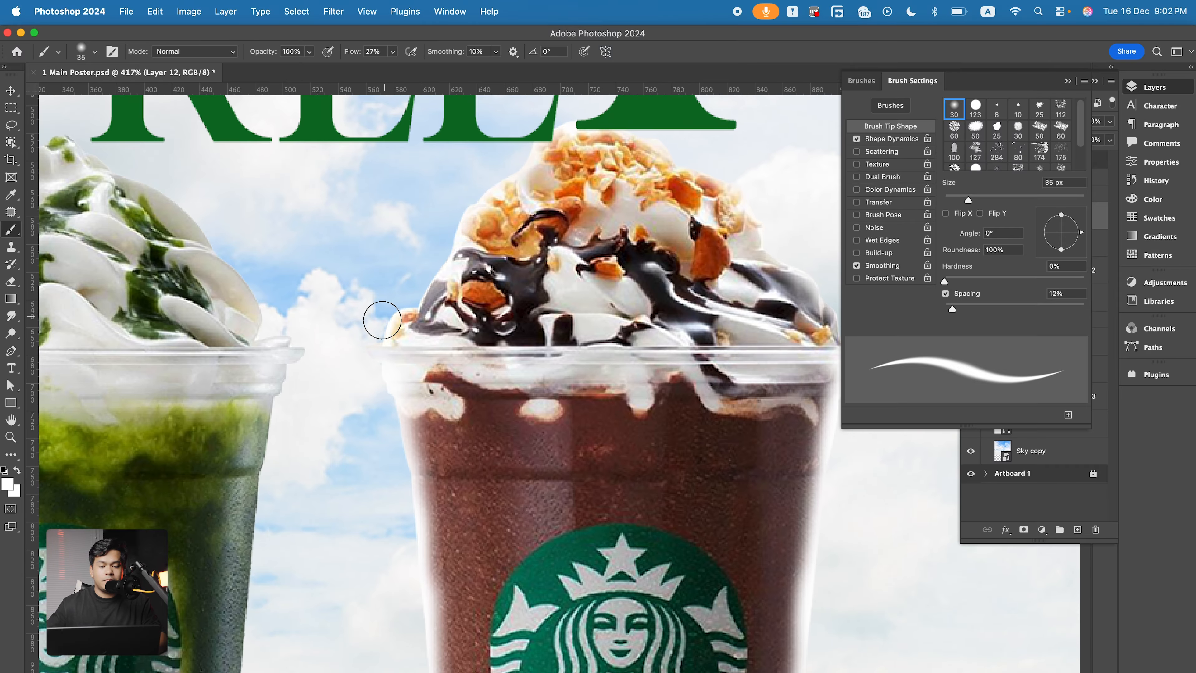
scroll(518, 427, down, 10)
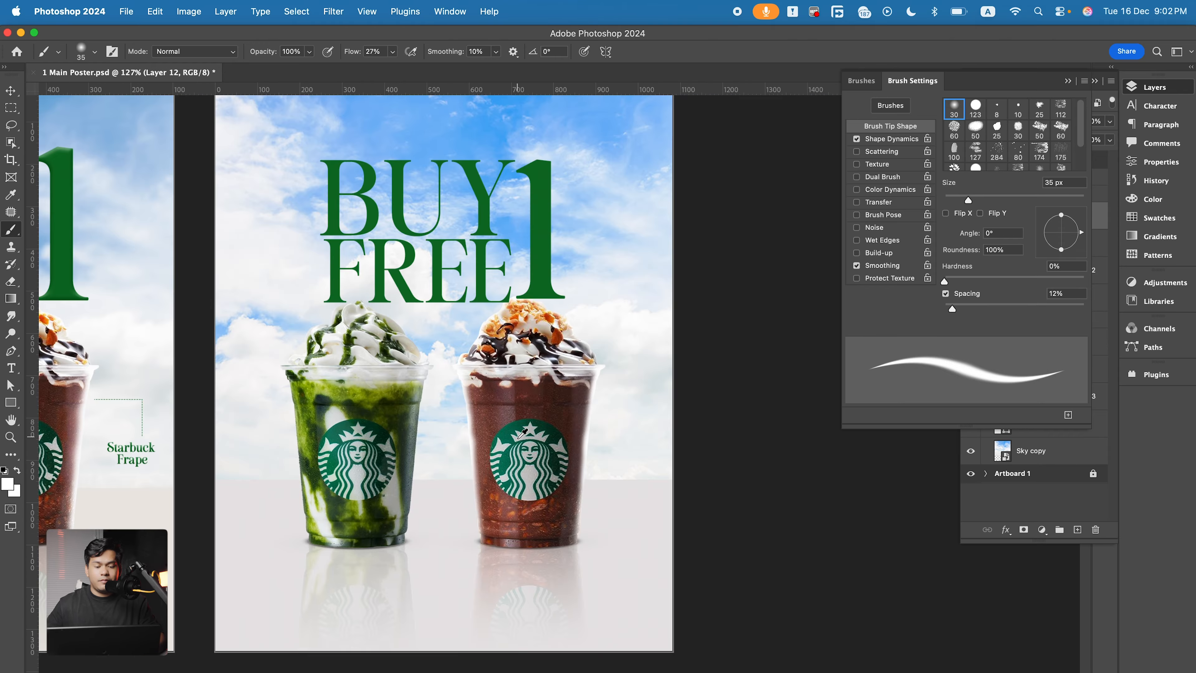
scroll(522, 432, down, 2)
scroll(375, 478, up, 4)
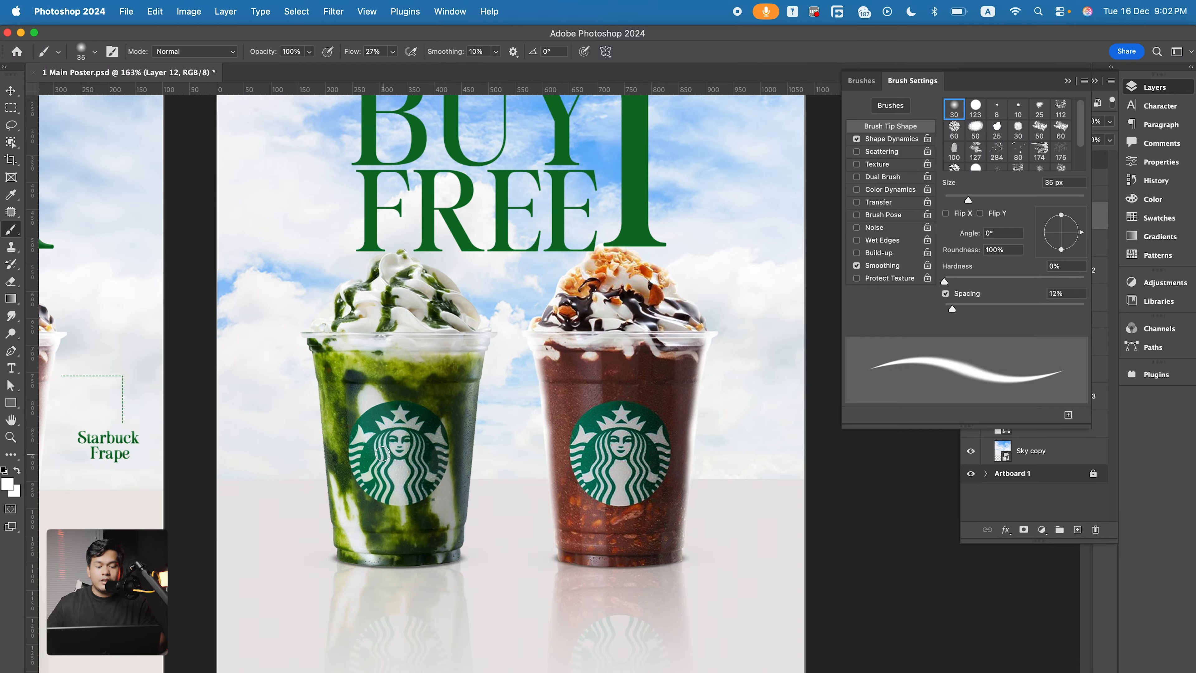
Collapse the Starbuck Frape group and add a new layer above the Macha Frape layer in its group
click(1154, 87)
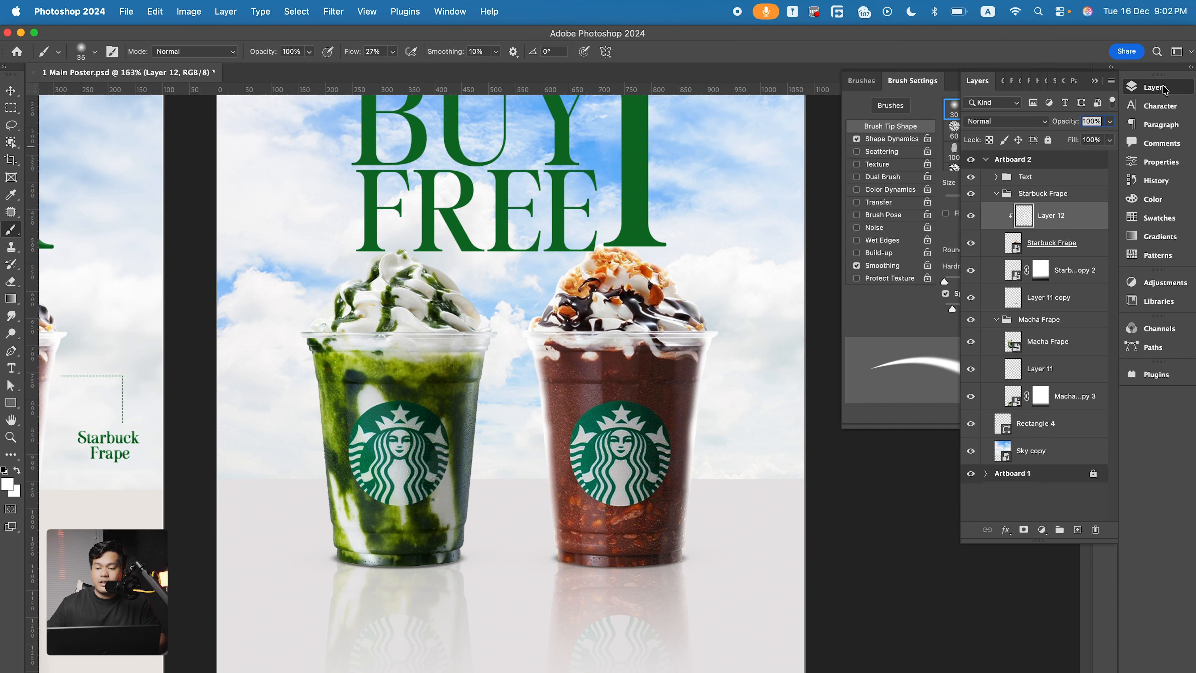
click(996, 193)
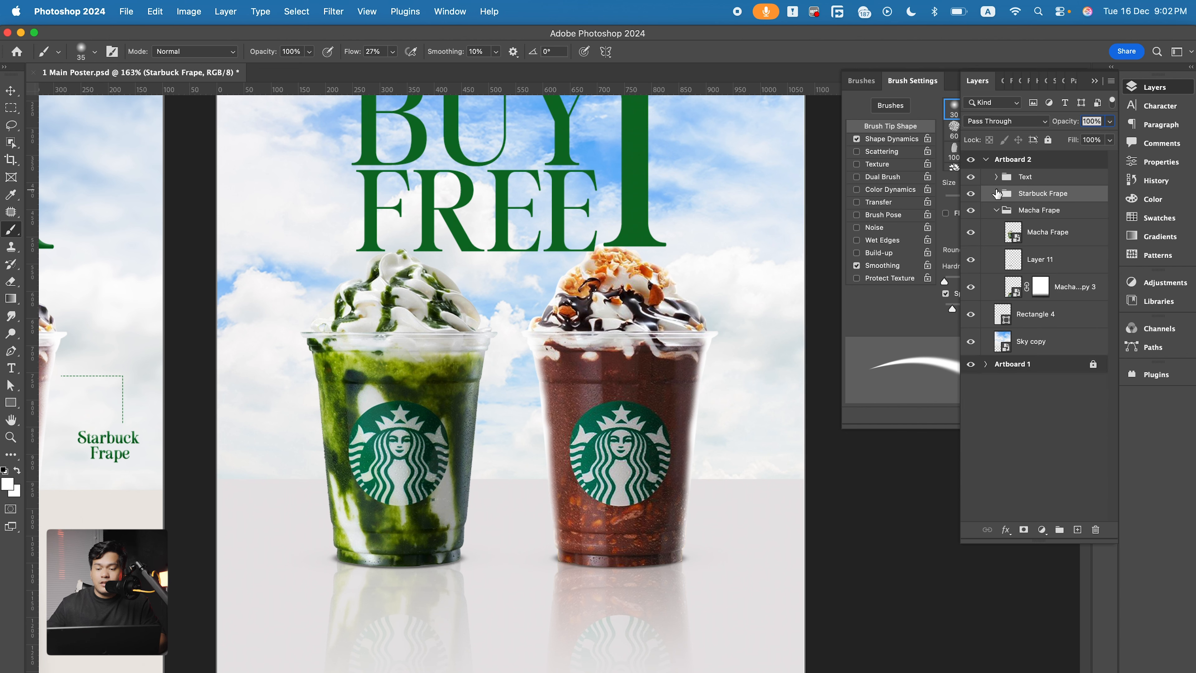
click(1031, 212)
click(971, 235)
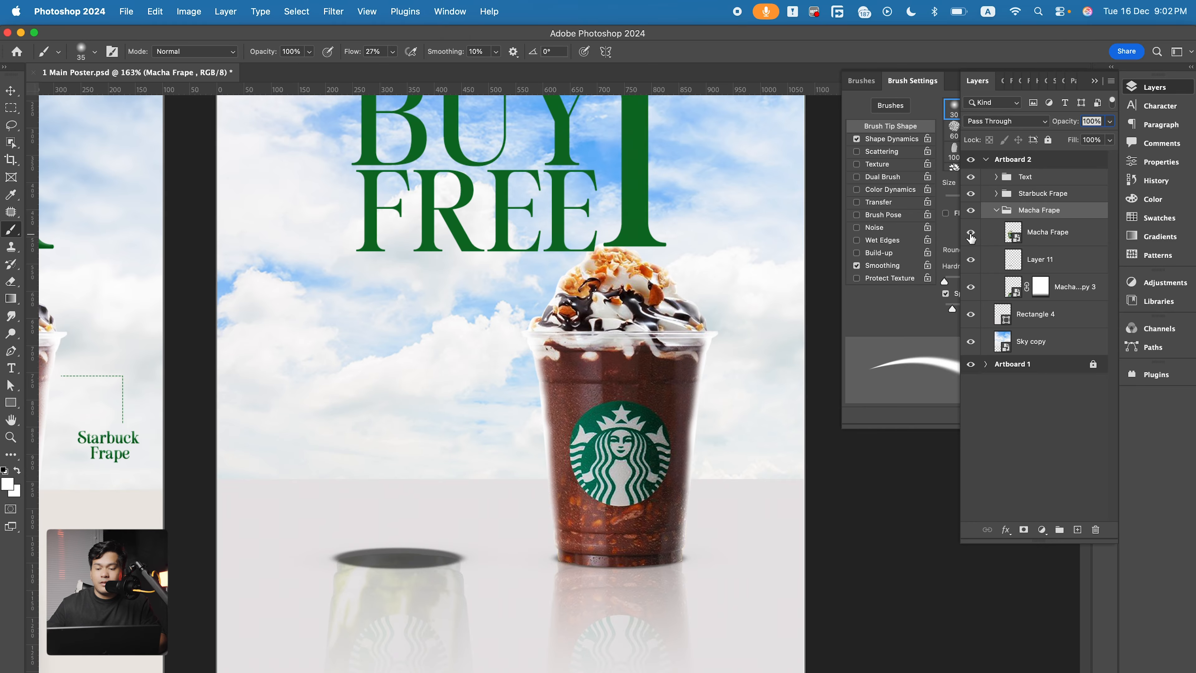
click(970, 235)
click(1053, 237)
click(1073, 530)
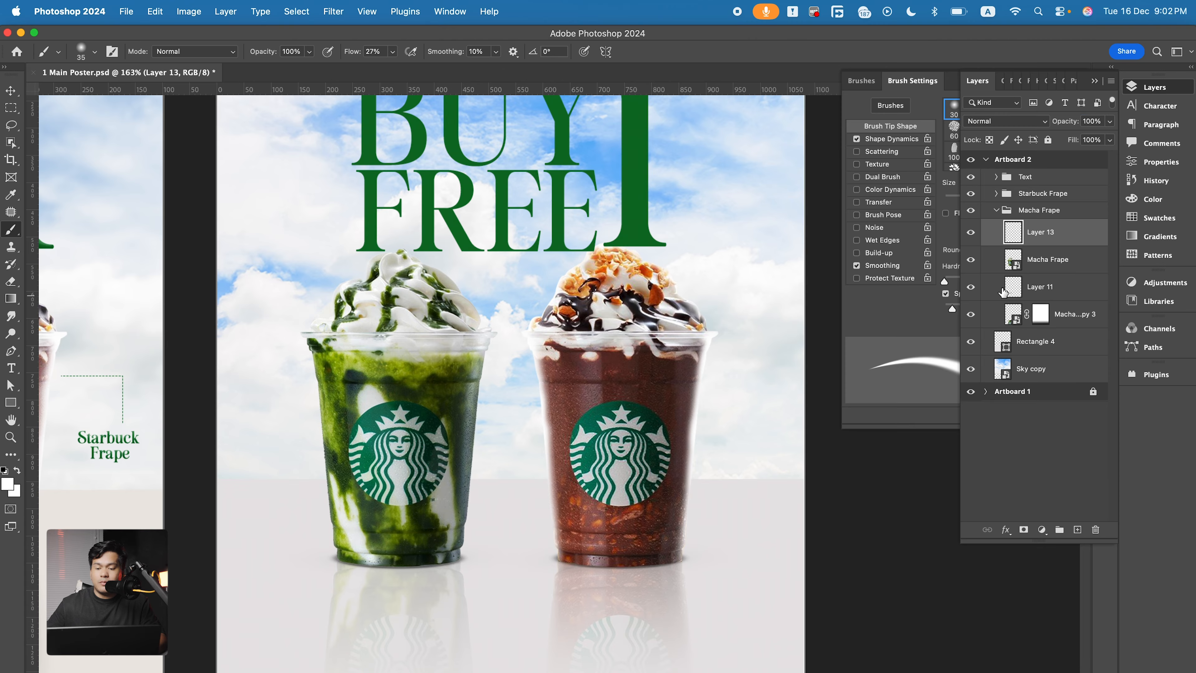
Clip Layer 13 to the Macha Frape layer and paint a soft white highlight down the matcha cup's right edge
right_click(1034, 234)
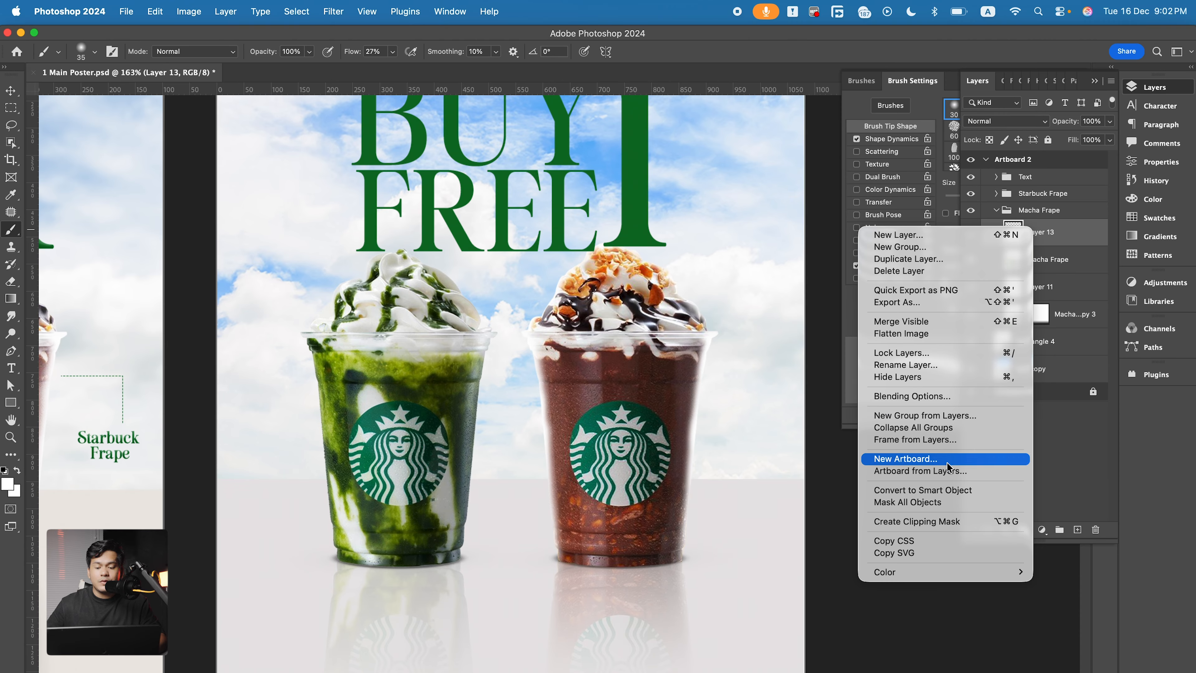
click(933, 521)
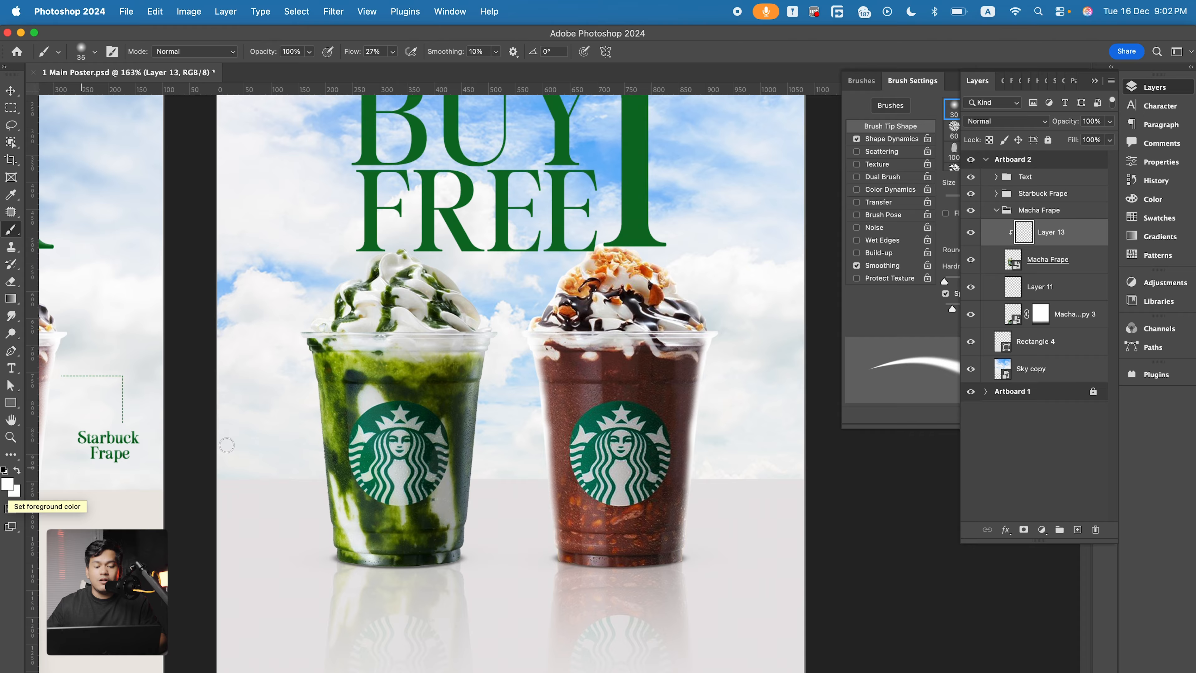
scroll(492, 391, up, 1)
scroll(490, 383, up, 5)
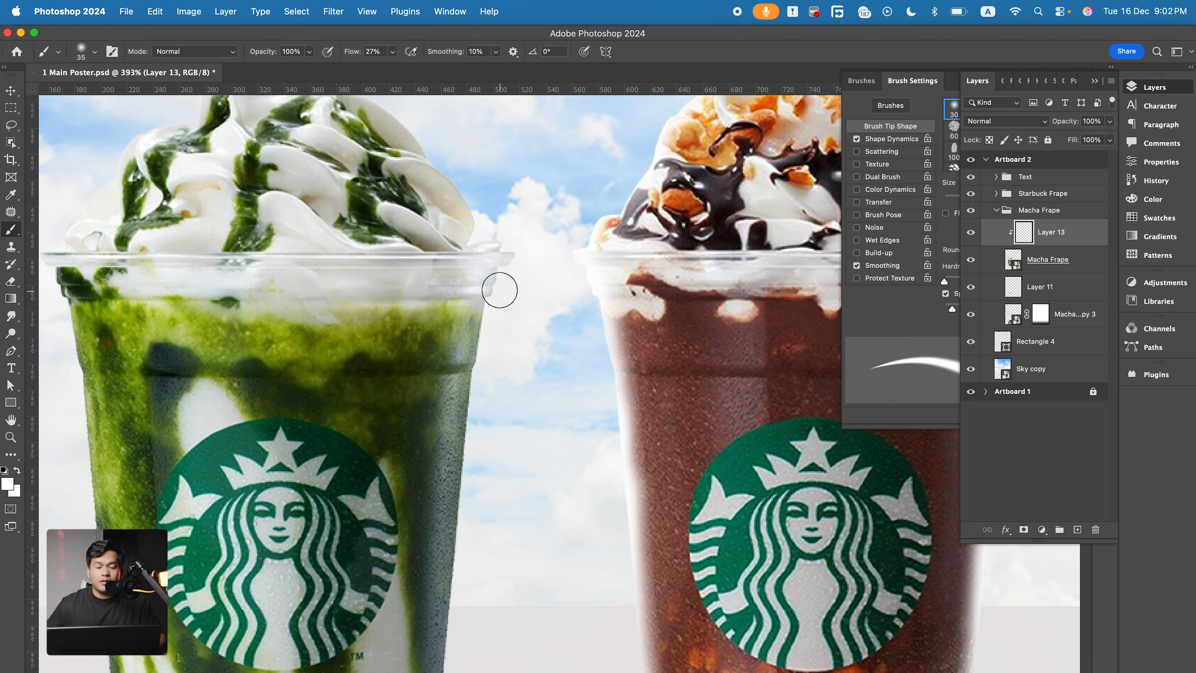
mouse_move(490, 325)
mouse_down()
mouse_move(445, 636)
mouse_move(501, 410)
mouse_move(482, 364)
mouse_move(475, 529)
mouse_up()
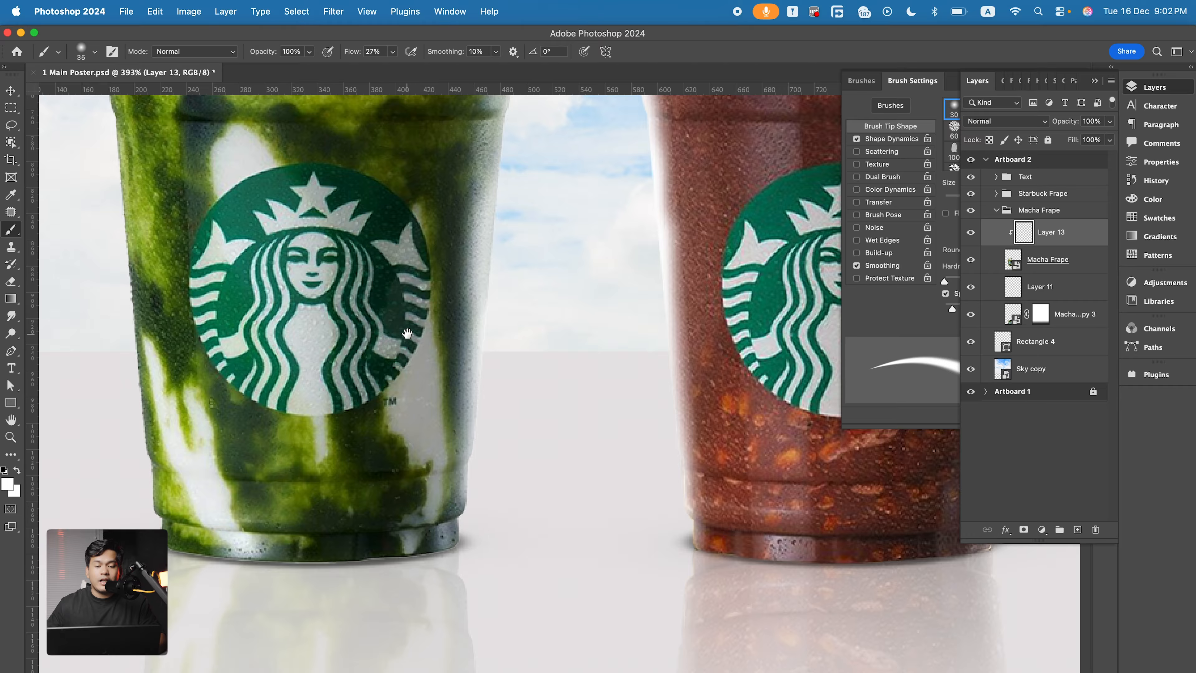
scroll(518, 471, up, 10)
mouse_move(580, 157)
mouse_down()
mouse_move(701, 416)
mouse_move(580, 293)
mouse_move(628, 341)
mouse_move(487, 307)
mouse_move(391, 416)
mouse_move(421, 361)
mouse_up()
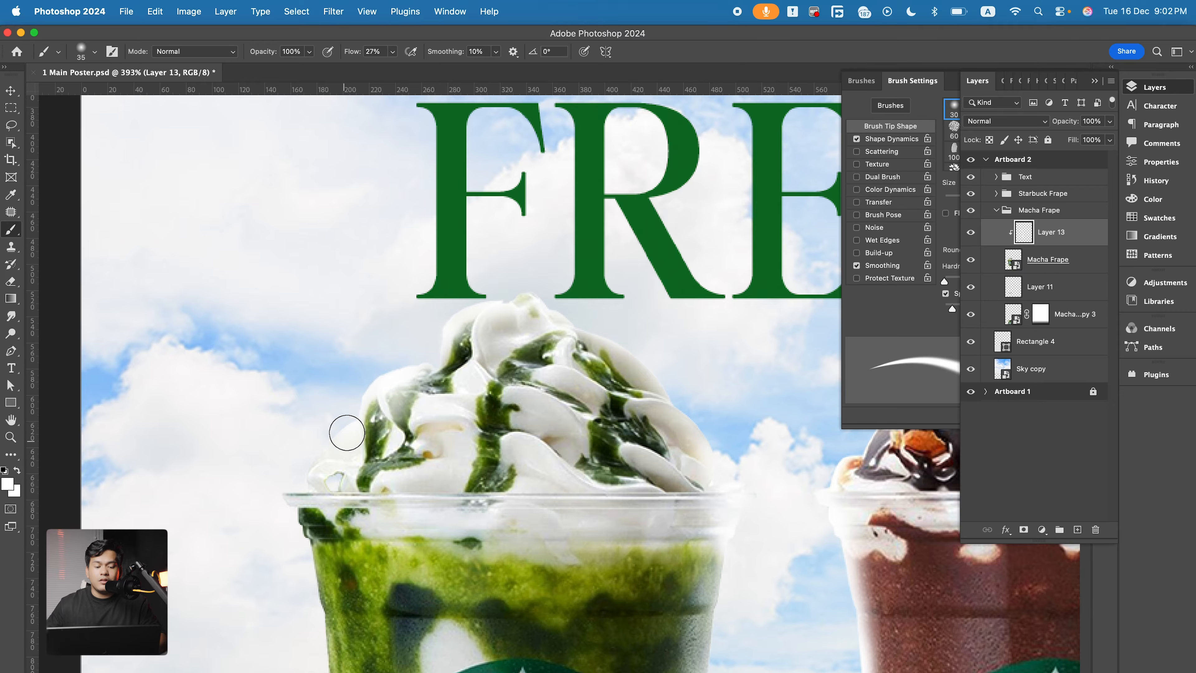
Paint soft white edge highlights down the left side of the matcha cup on the clipped layer
mouse_move(287, 529)
mouse_down()
mouse_move(345, 372)
mouse_move(366, 448)
mouse_move(366, 415)
mouse_move(375, 635)
mouse_up()
drag(398, 578, 413, 356)
drag(398, 269, 408, 514)
mouse_move(400, 380)
mouse_down()
mouse_move(422, 513)
mouse_move(419, 609)
mouse_move(433, 640)
mouse_up()
mouse_move(432, 569)
mouse_down()
mouse_move(359, 135)
mouse_move(414, 396)
mouse_move(400, 379)
mouse_up()
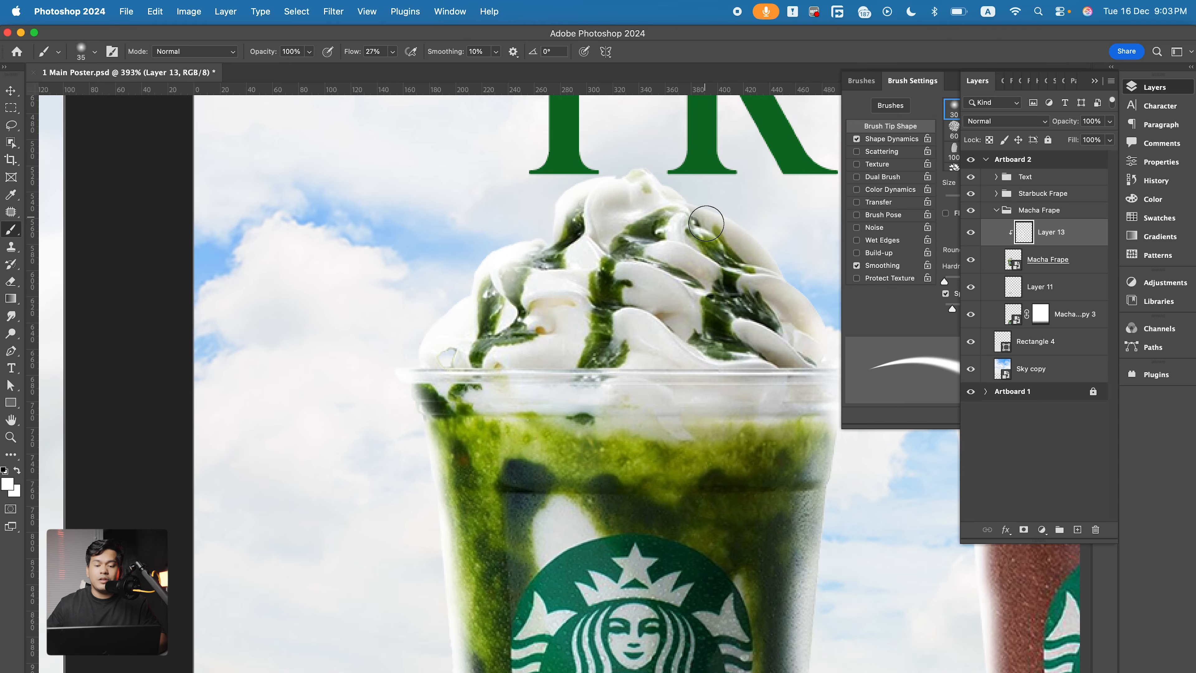
Brush soft white highlights along the matcha cup's whipped cream and upper edge on the clipped layer
drag(706, 225, 597, 218)
mouse_move(657, 247)
mouse_down()
mouse_move(680, 273)
mouse_move(643, 236)
mouse_move(720, 306)
mouse_move(640, 270)
mouse_move(701, 307)
mouse_move(721, 365)
mouse_up()
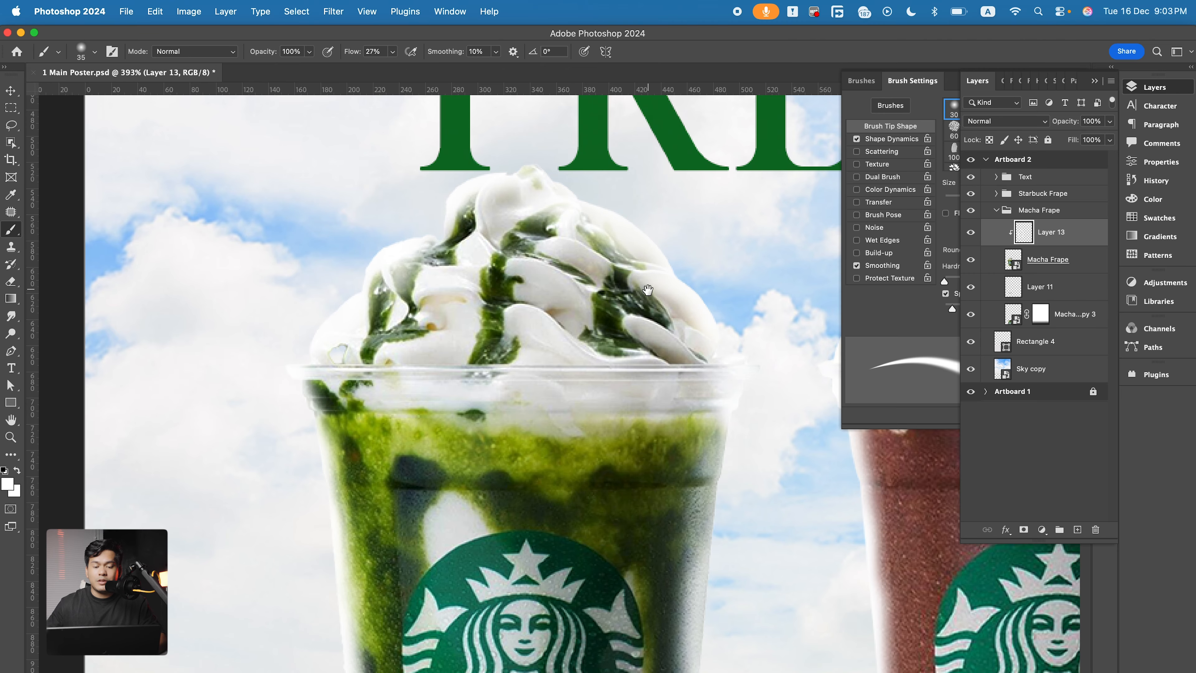
drag(647, 291, 485, 188)
mouse_move(580, 257)
mouse_down()
mouse_move(532, 472)
mouse_move(551, 291)
mouse_up()
drag(556, 358, 564, 532)
key(super+0)
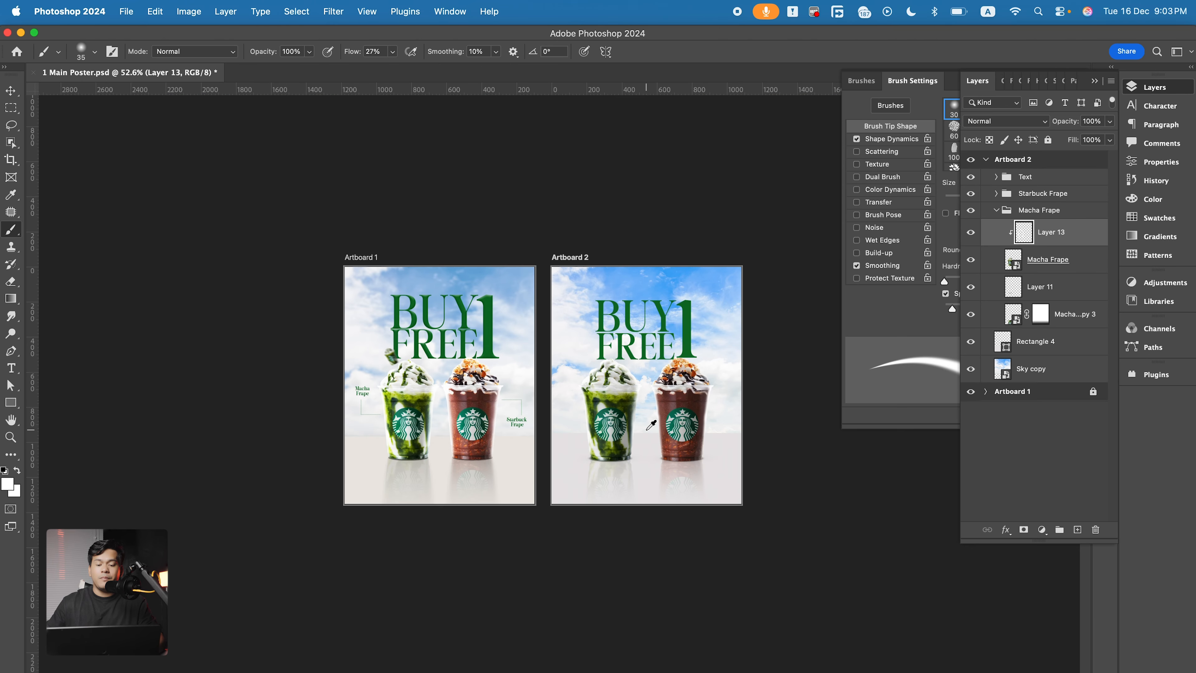
scroll(709, 404, up, 5)
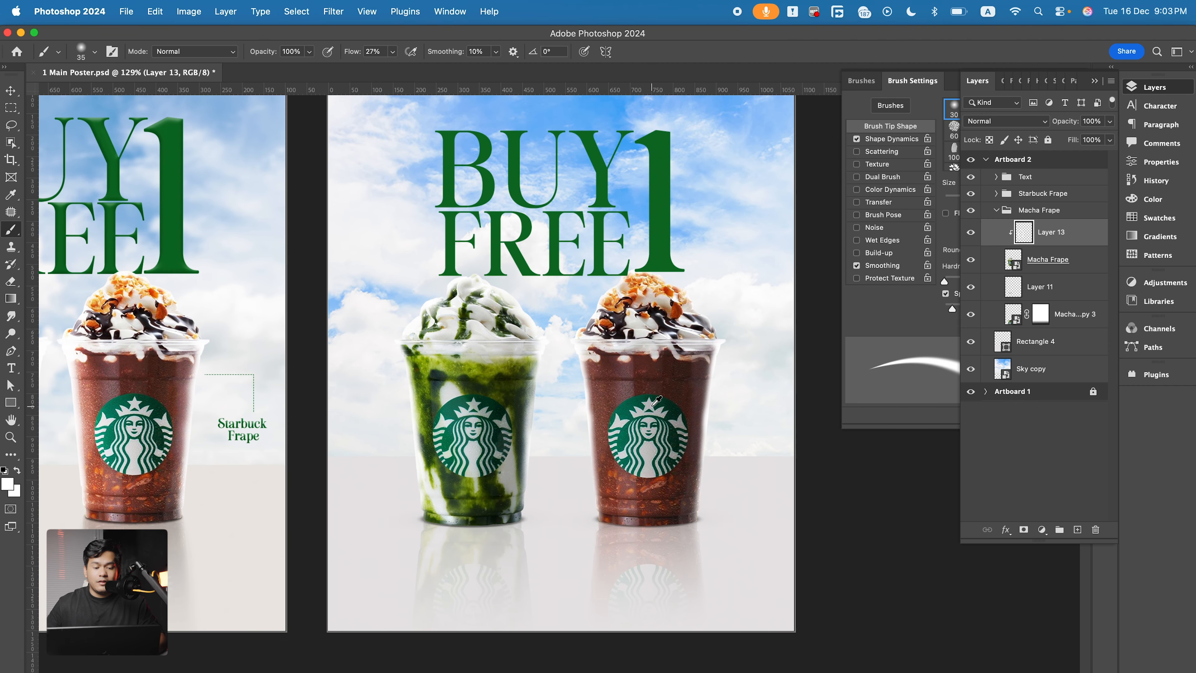
scroll(656, 399, down, 2)
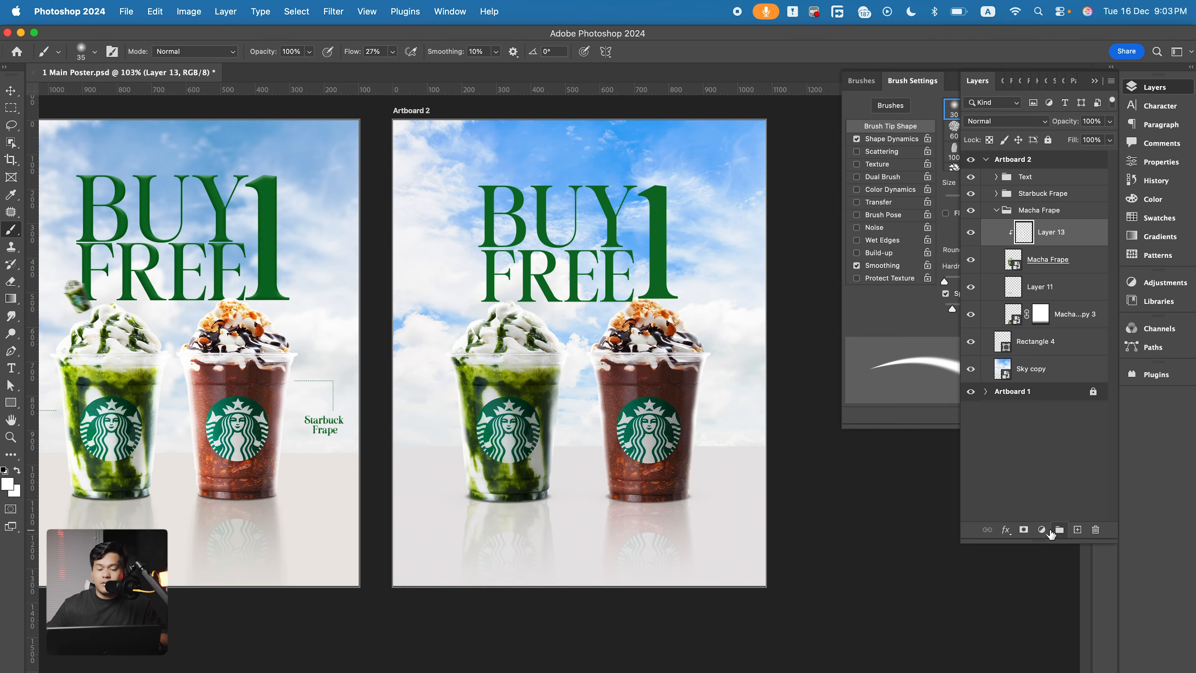
Collapse the Macha Frape group and toggle the Starbuck Frape group's visibility to check the chocolate cup
click(997, 210)
click(1025, 198)
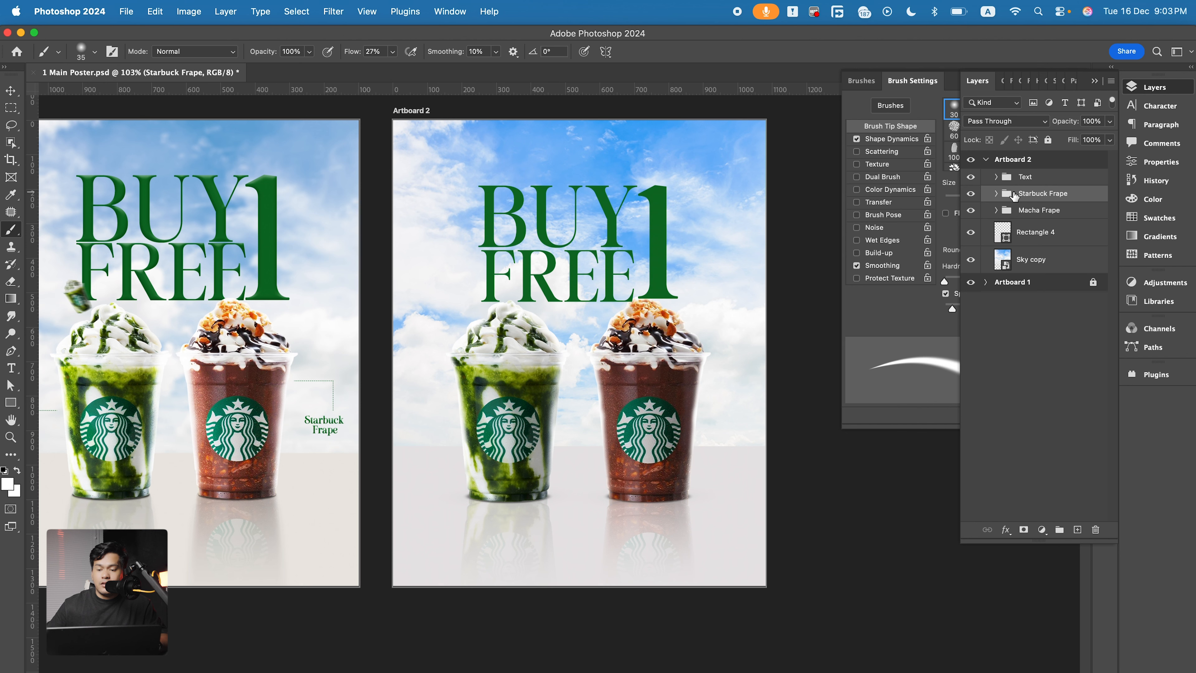
click(971, 194)
click(971, 194)
click(971, 194)
click(971, 194)
Add a Brightness/Contrast adjustment clipped to the Starbuck Frape layer and raise its brightness
click(996, 194)
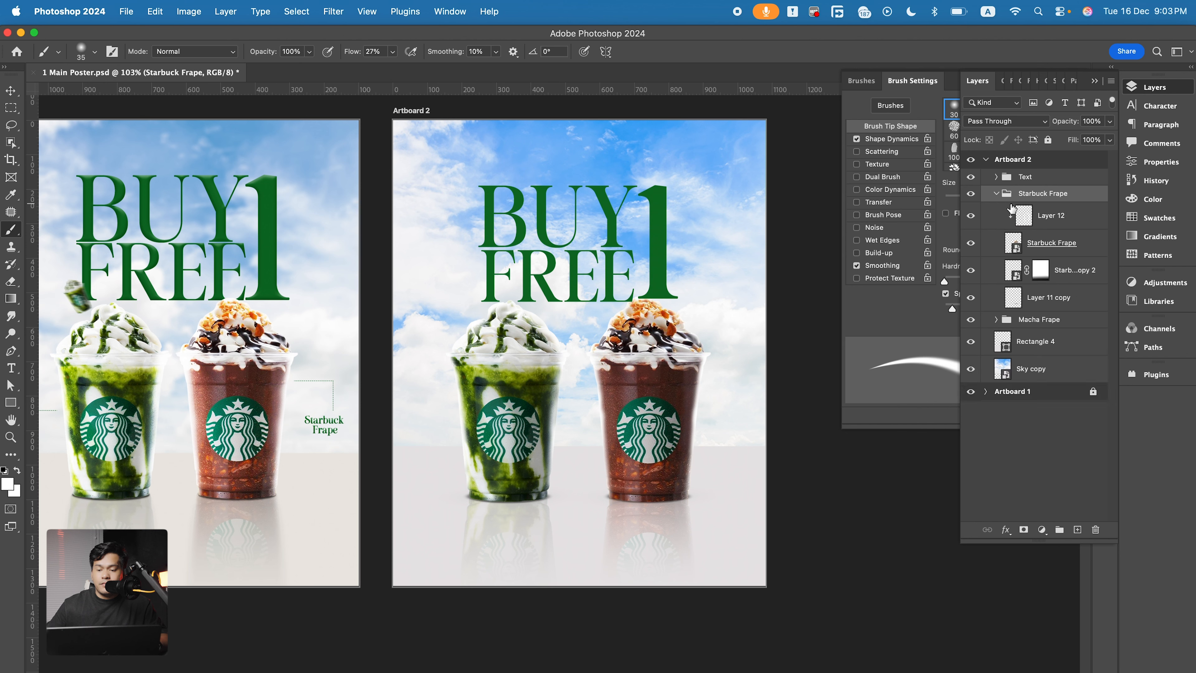
click(1053, 245)
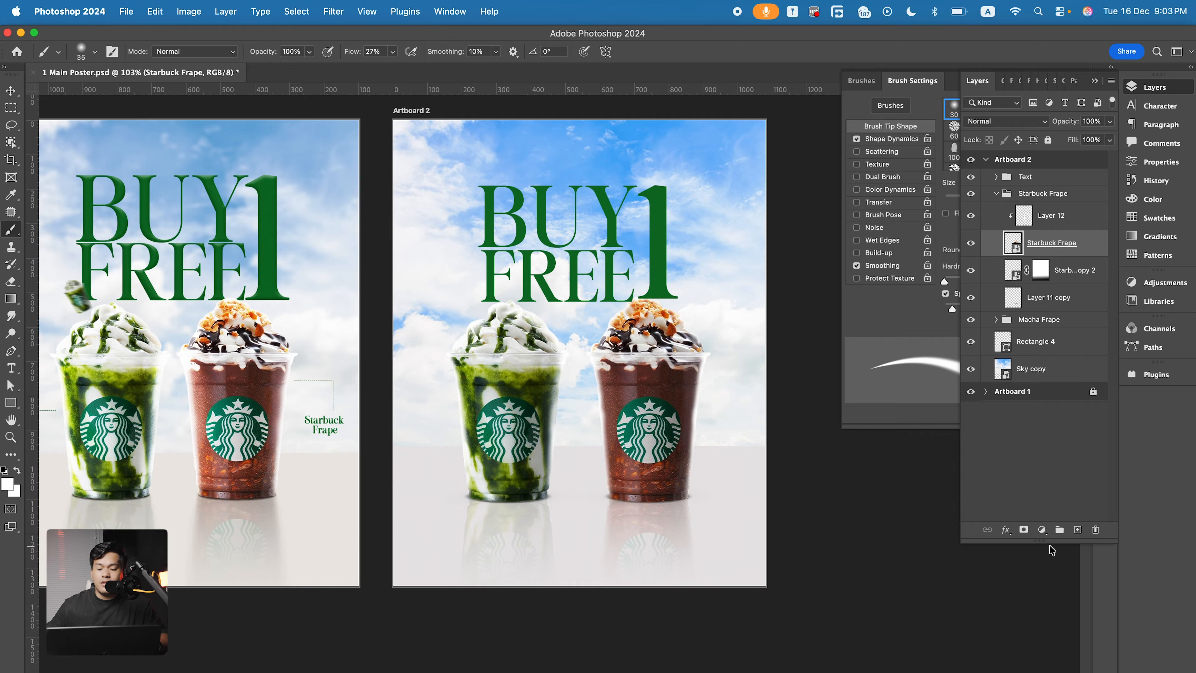
click(1043, 531)
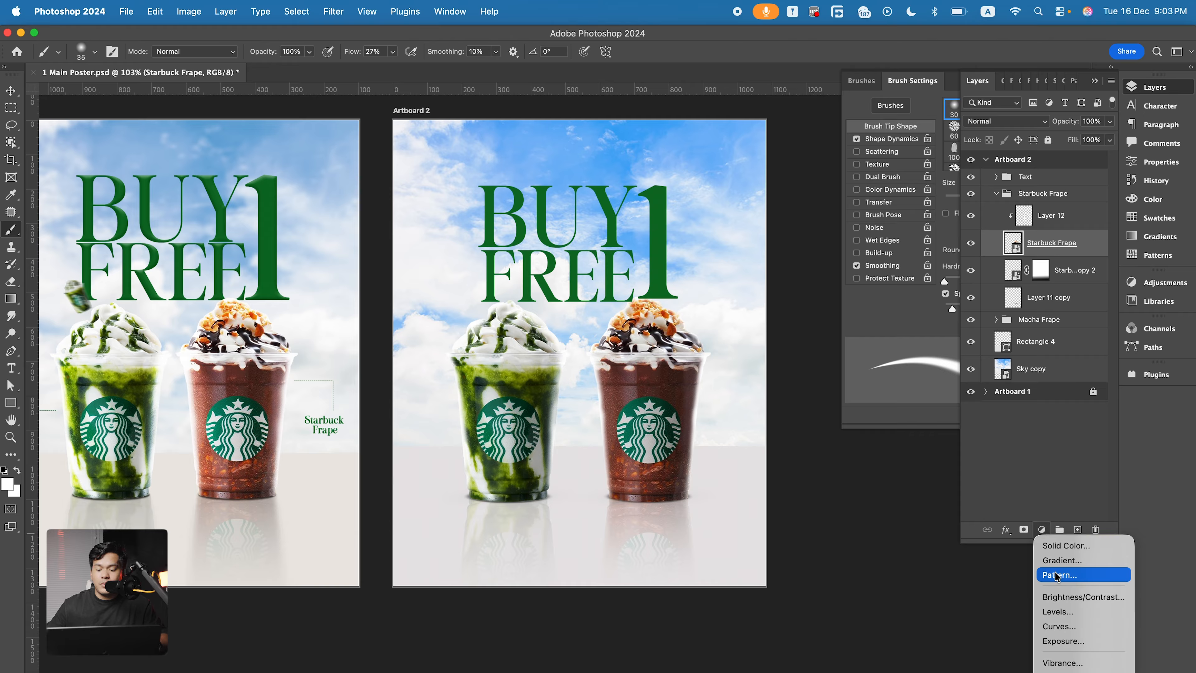
click(1062, 598)
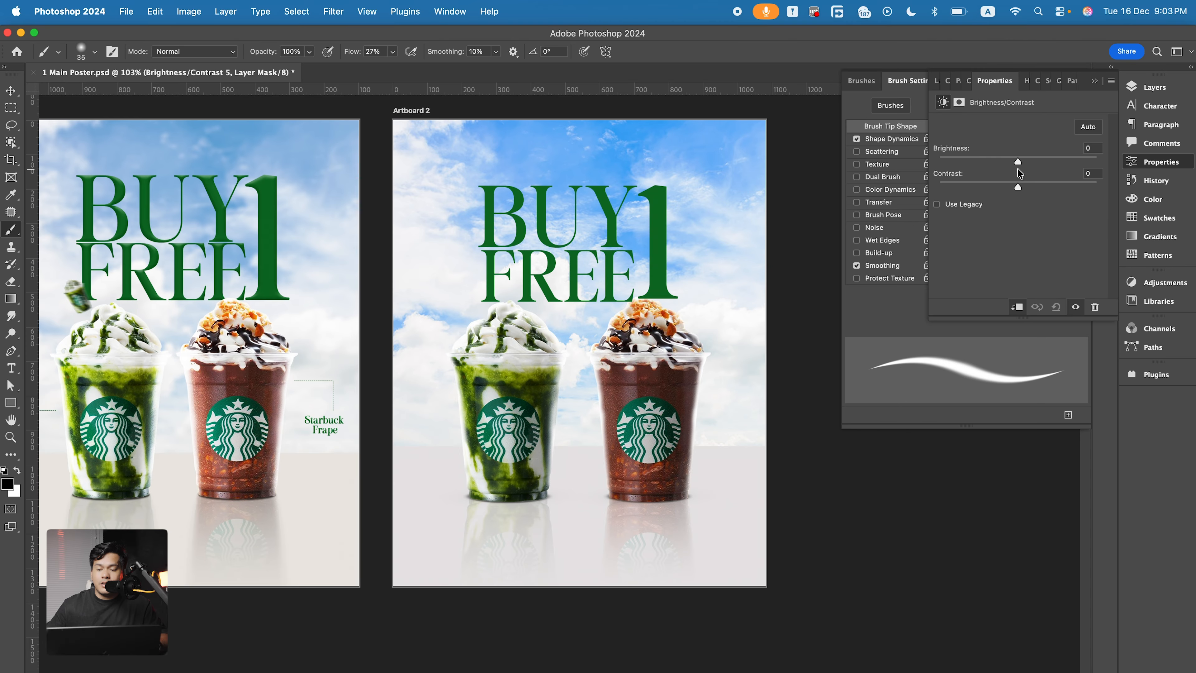
drag(1017, 161, 1023, 163)
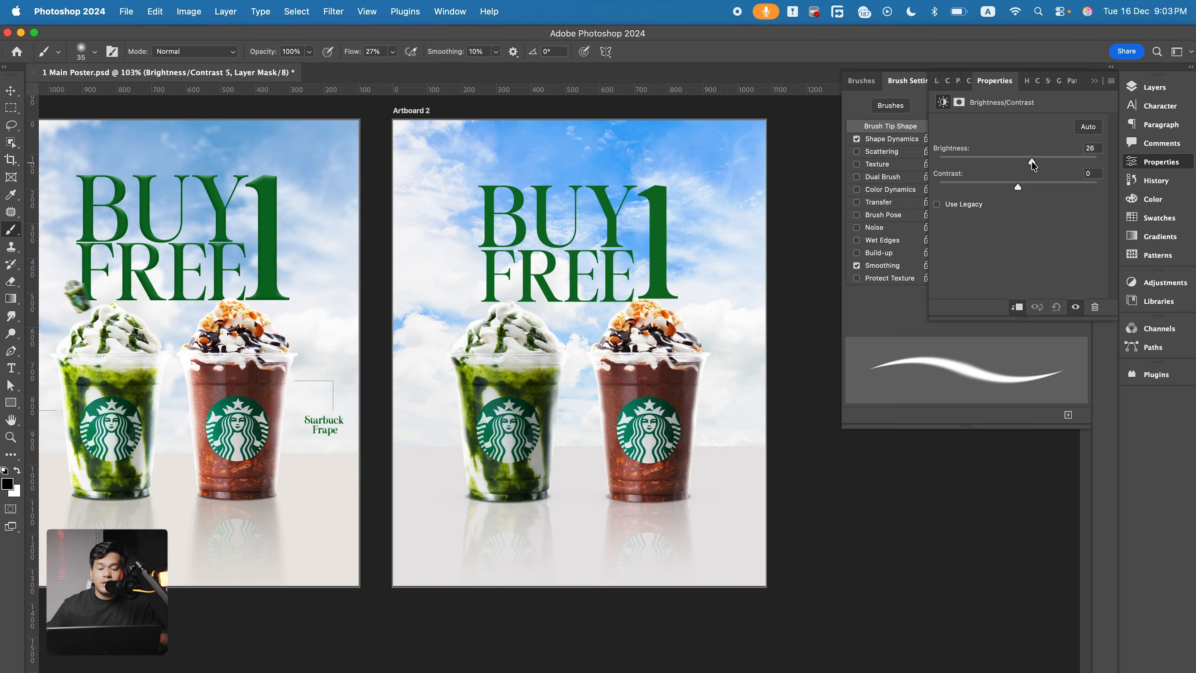
drag(1032, 164, 1039, 165)
click(1154, 87)
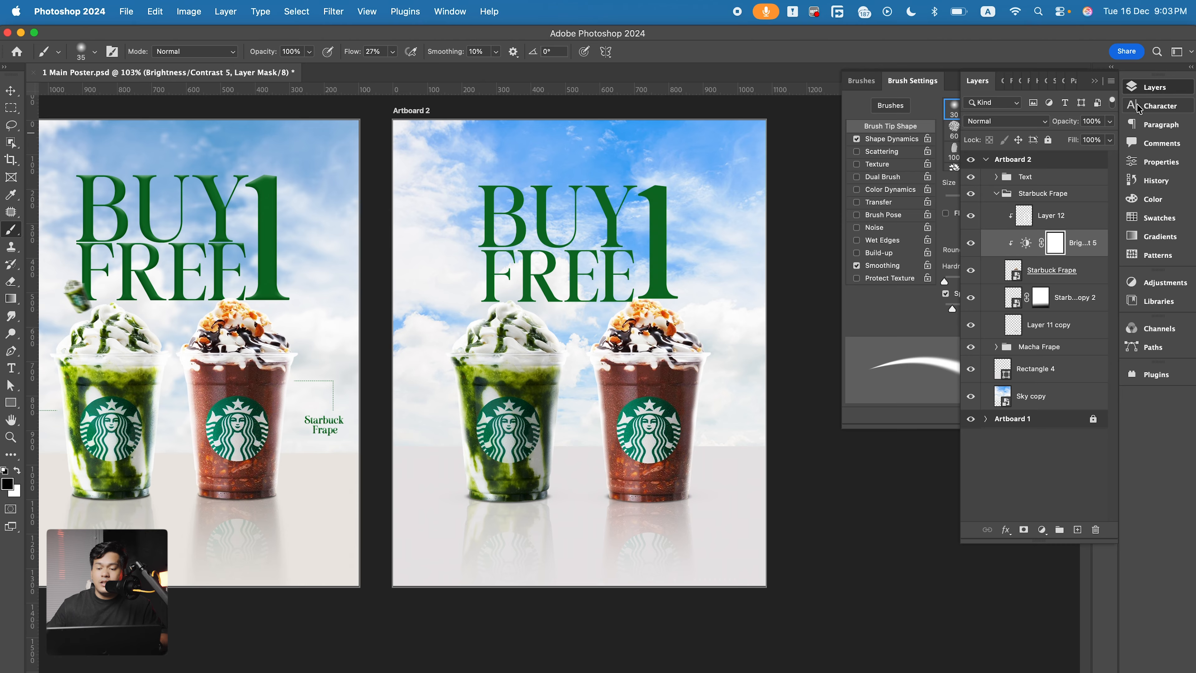
click(996, 197)
Add a Brightness/Contrast adjustment clipped to the Macha Frape layer with brightness 28
click(997, 210)
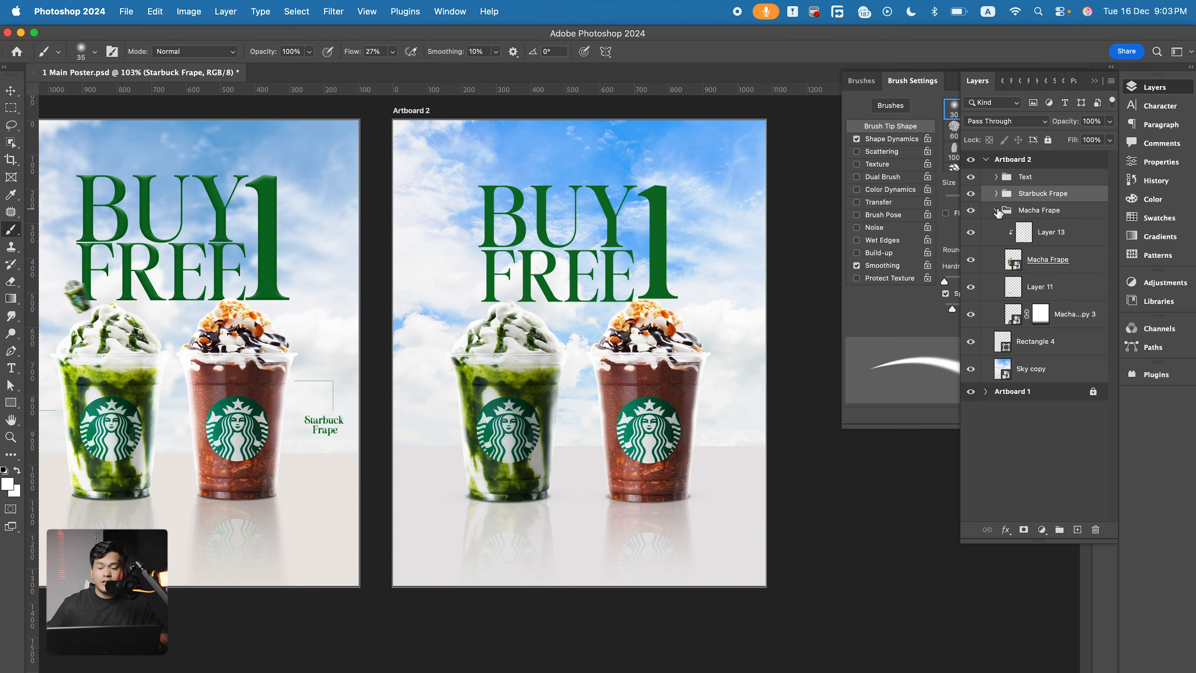
click(1053, 243)
click(1049, 260)
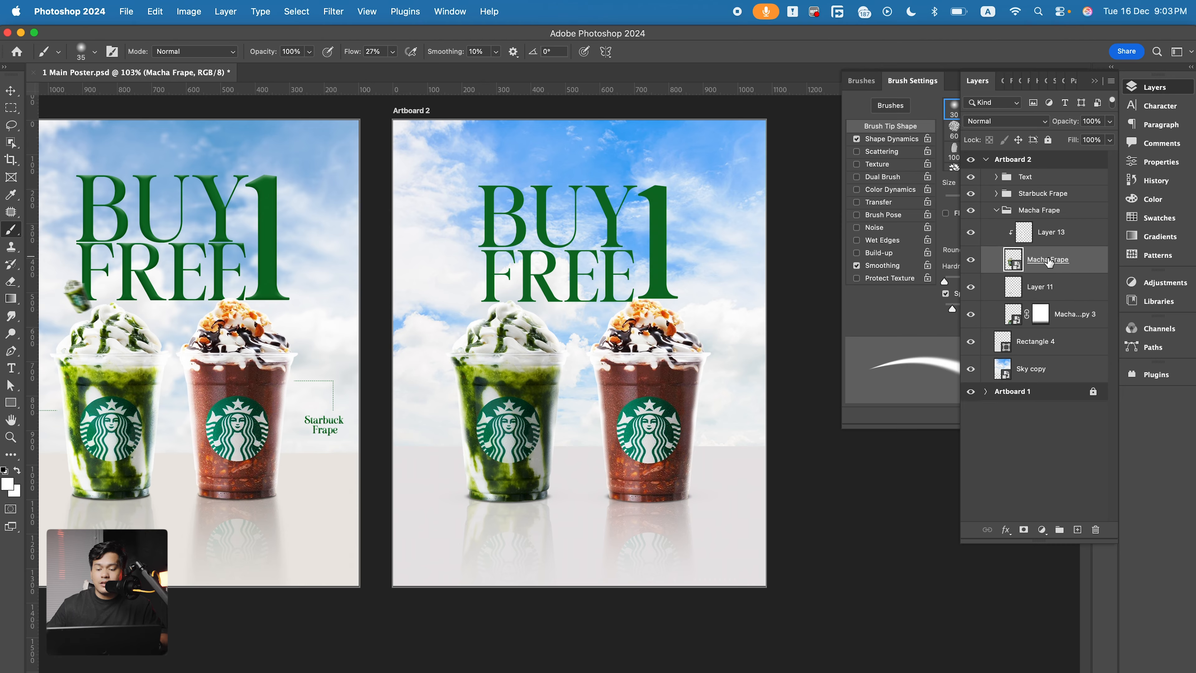
click(1042, 532)
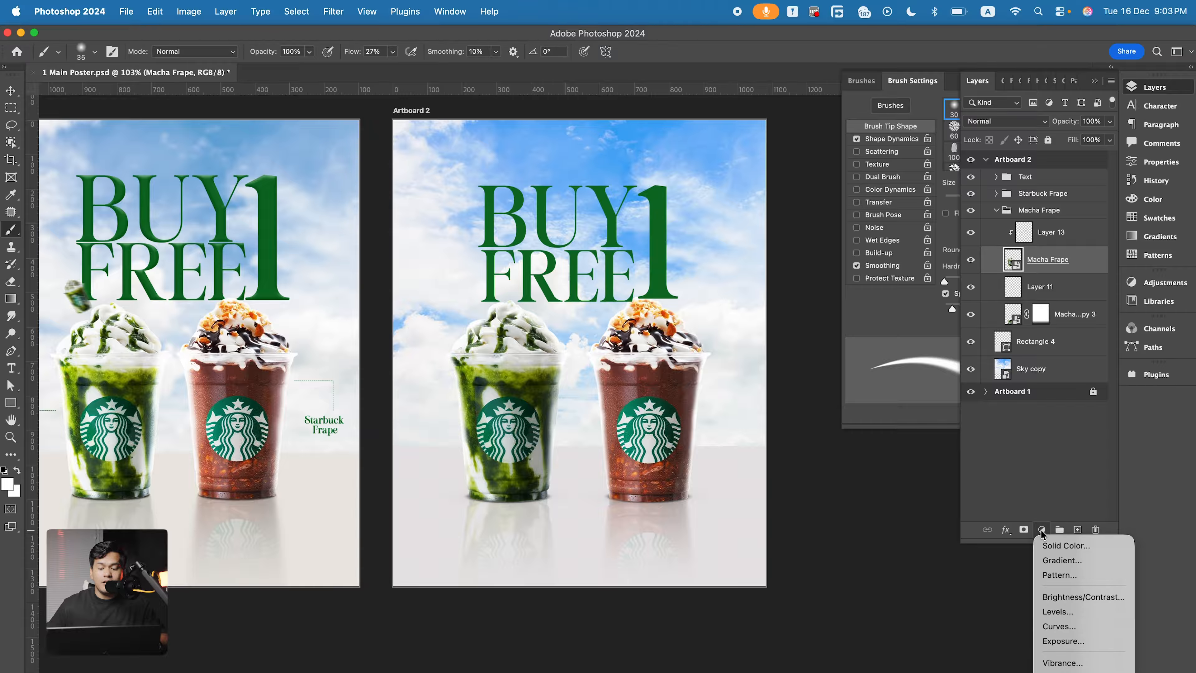
click(1056, 598)
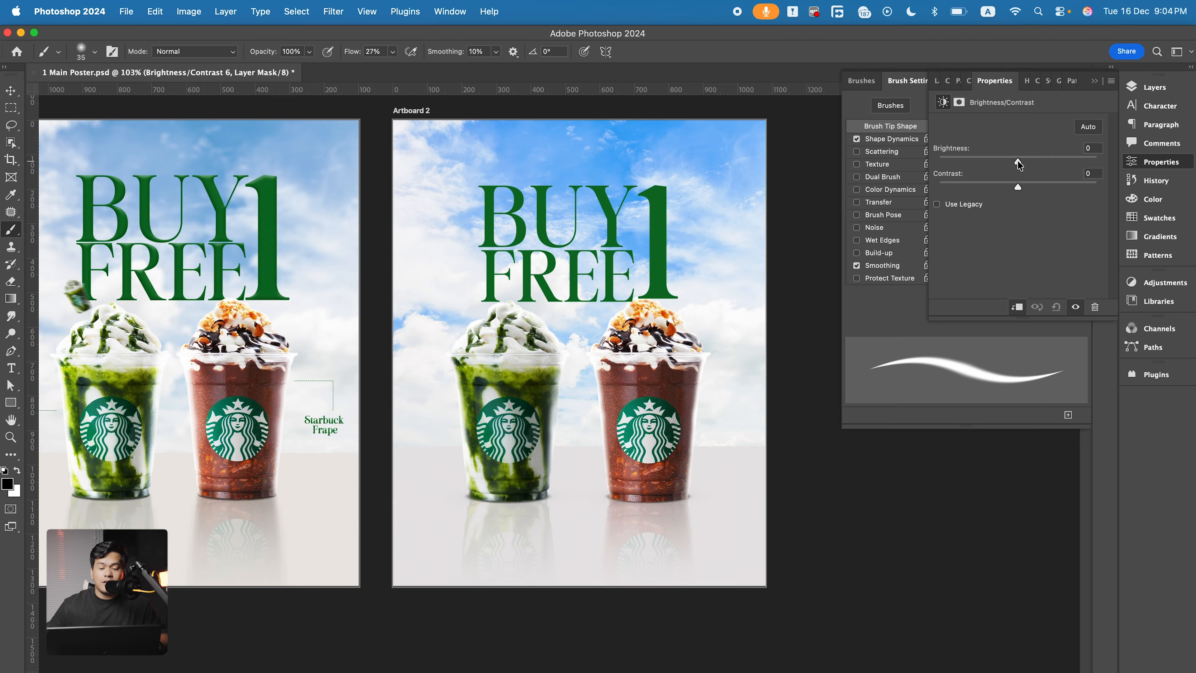
drag(1027, 162, 1033, 163)
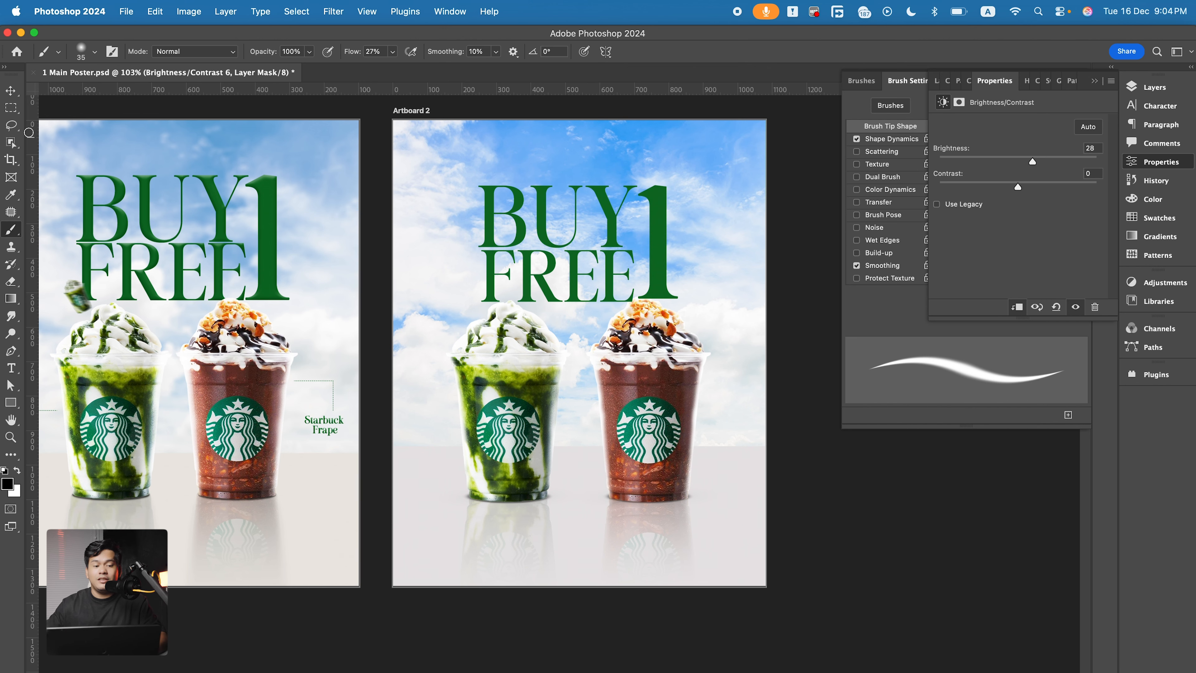
Compare the cups and headline text on Artboard 2 with the reference design on Artboard 1
click(10, 90)
scroll(536, 480, down, 2)
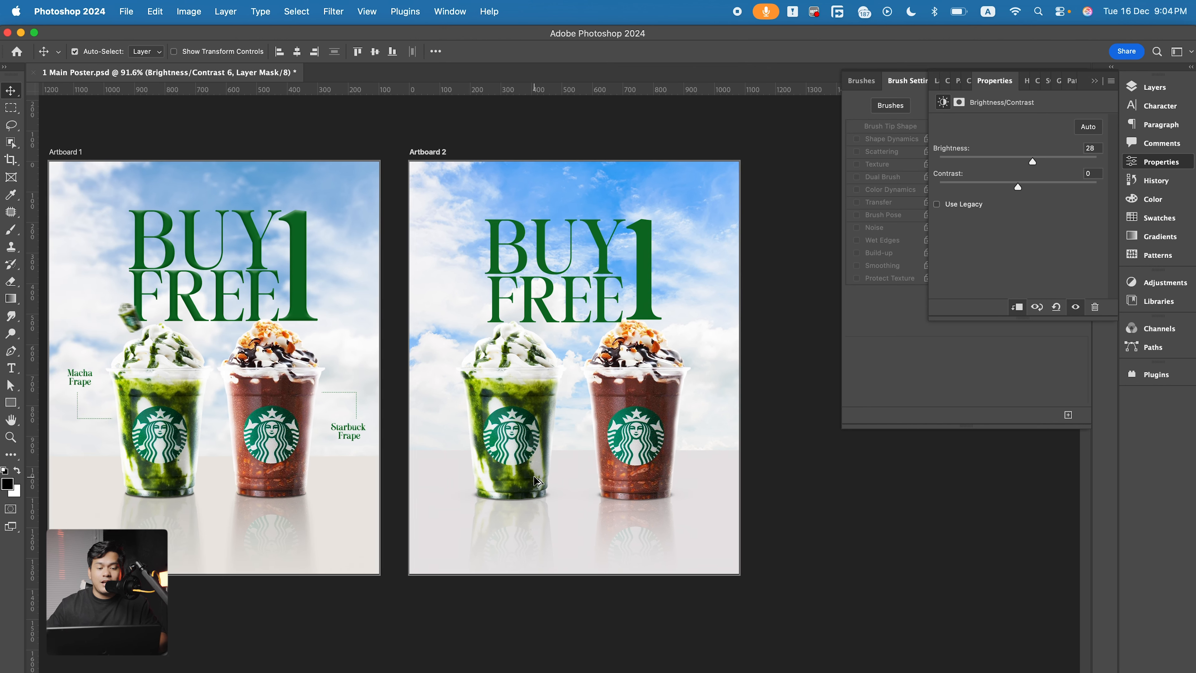
scroll(419, 283, up, 3)
scroll(440, 283, down, 1)
scroll(498, 298, up, 3)
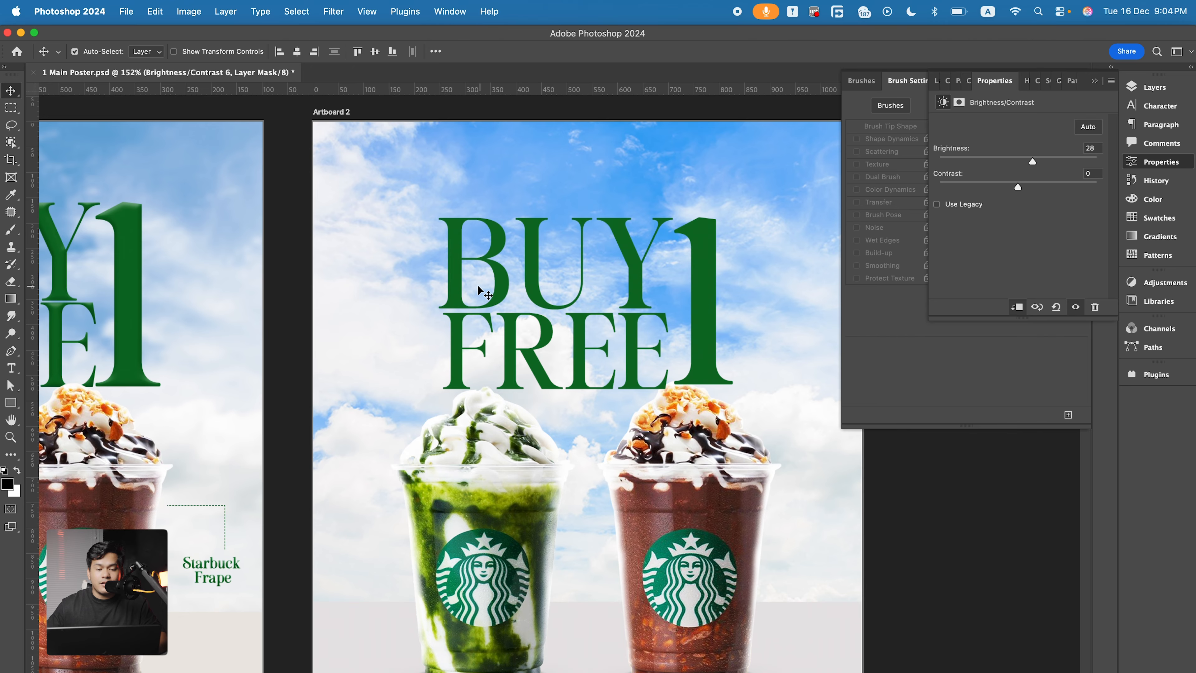
drag(130, 289, 321, 340)
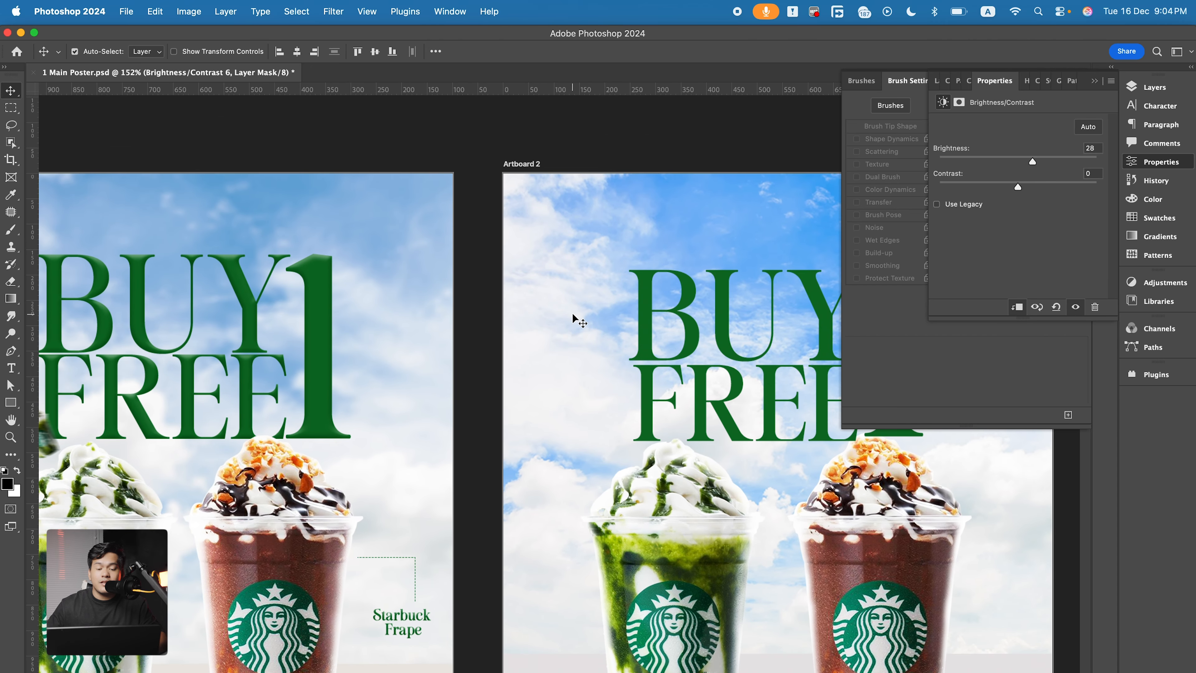
drag(572, 320, 389, 300)
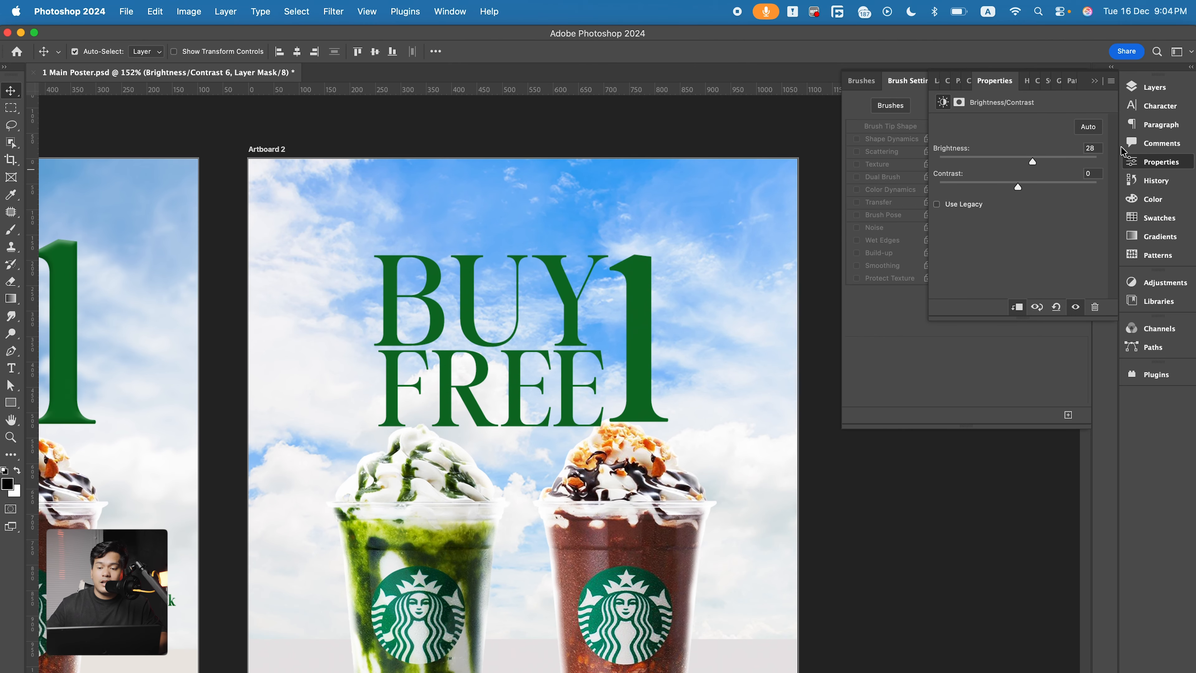
Collapse the Macha Frape group and add an Inner Shadow to the Text group with 13% opacity and 13 px size
click(1167, 90)
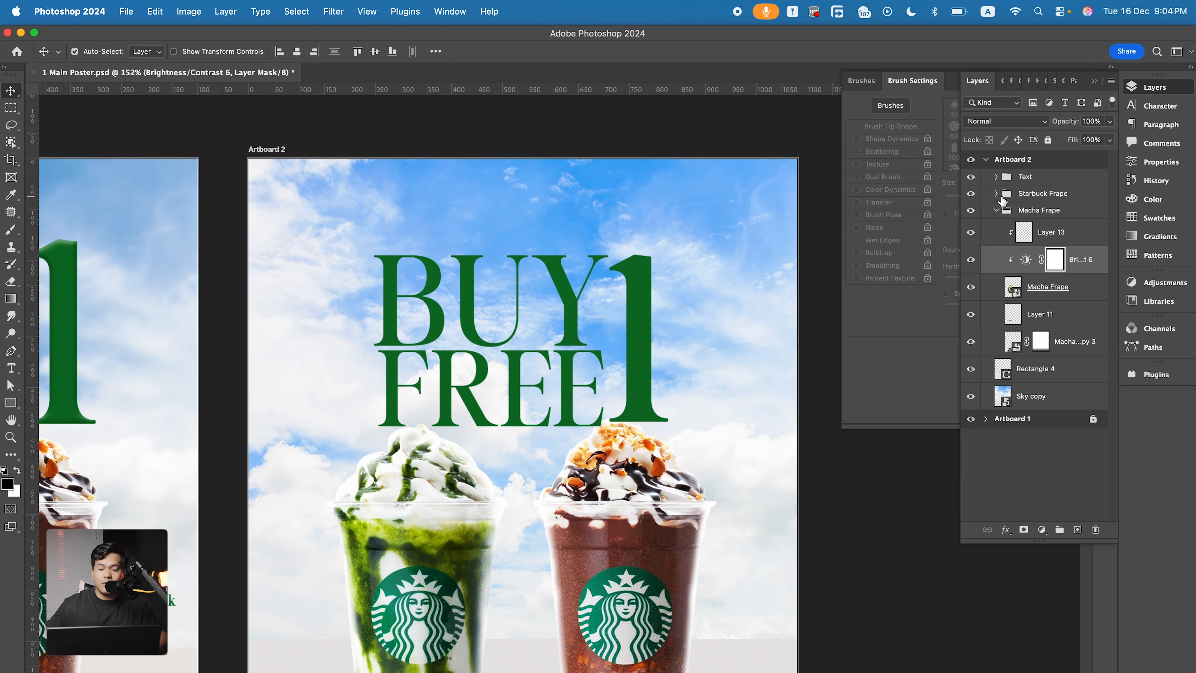
click(996, 210)
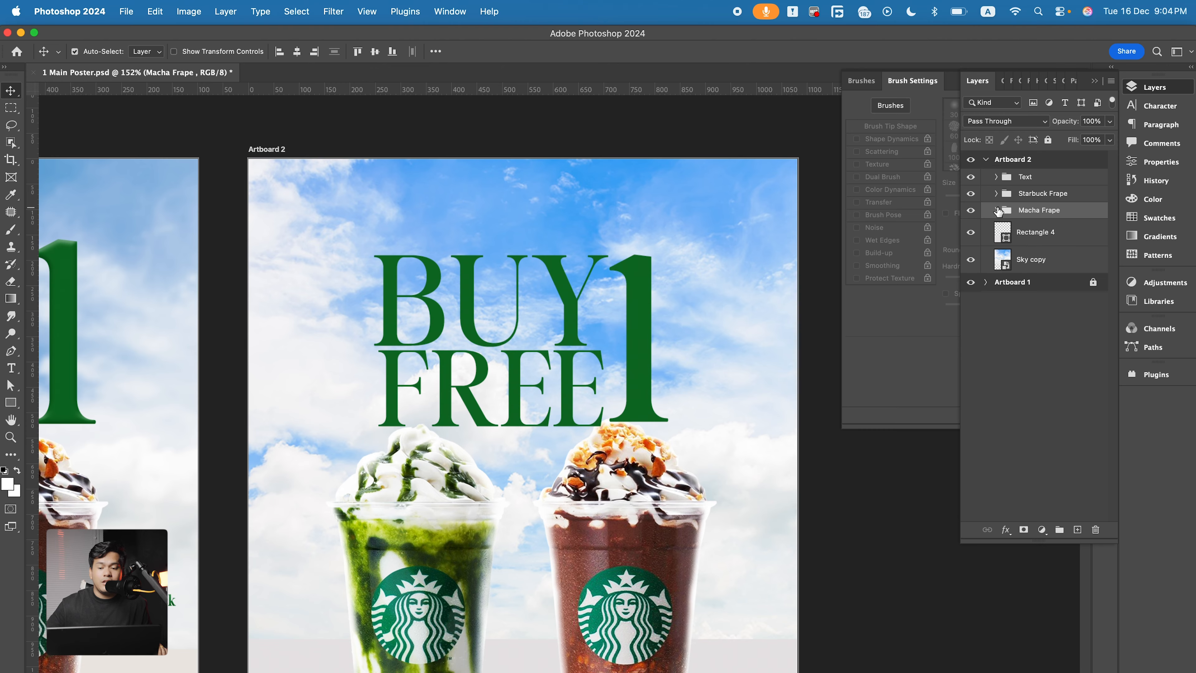
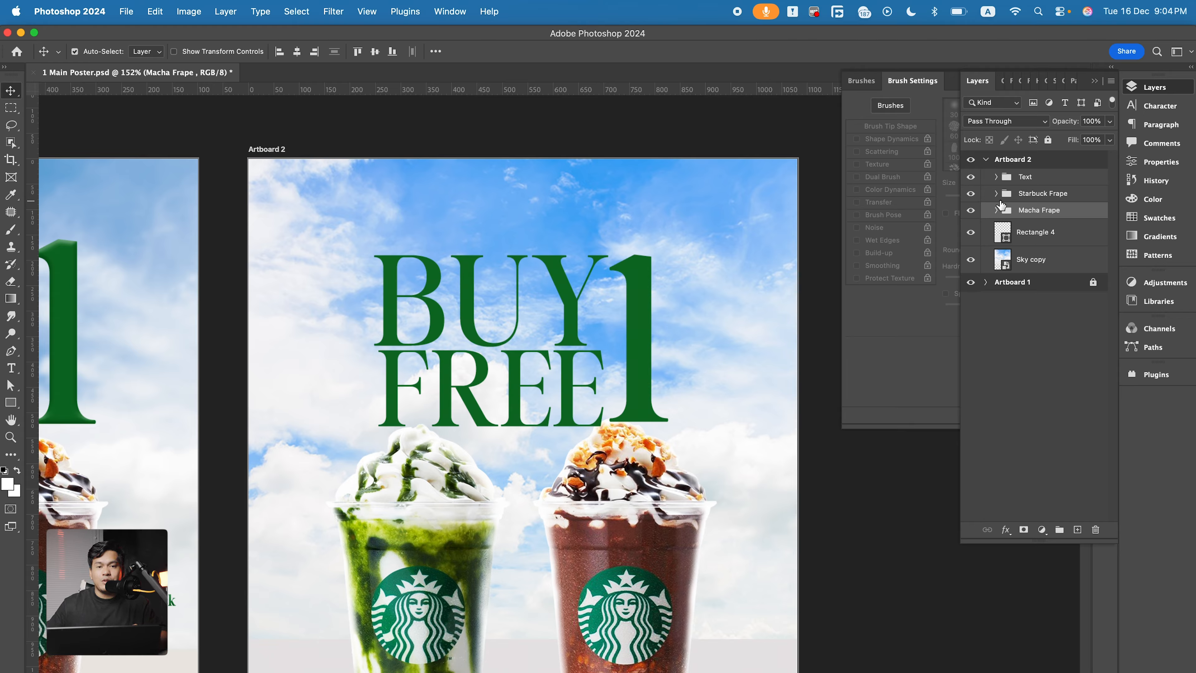
click(1021, 179)
right_click(1065, 179)
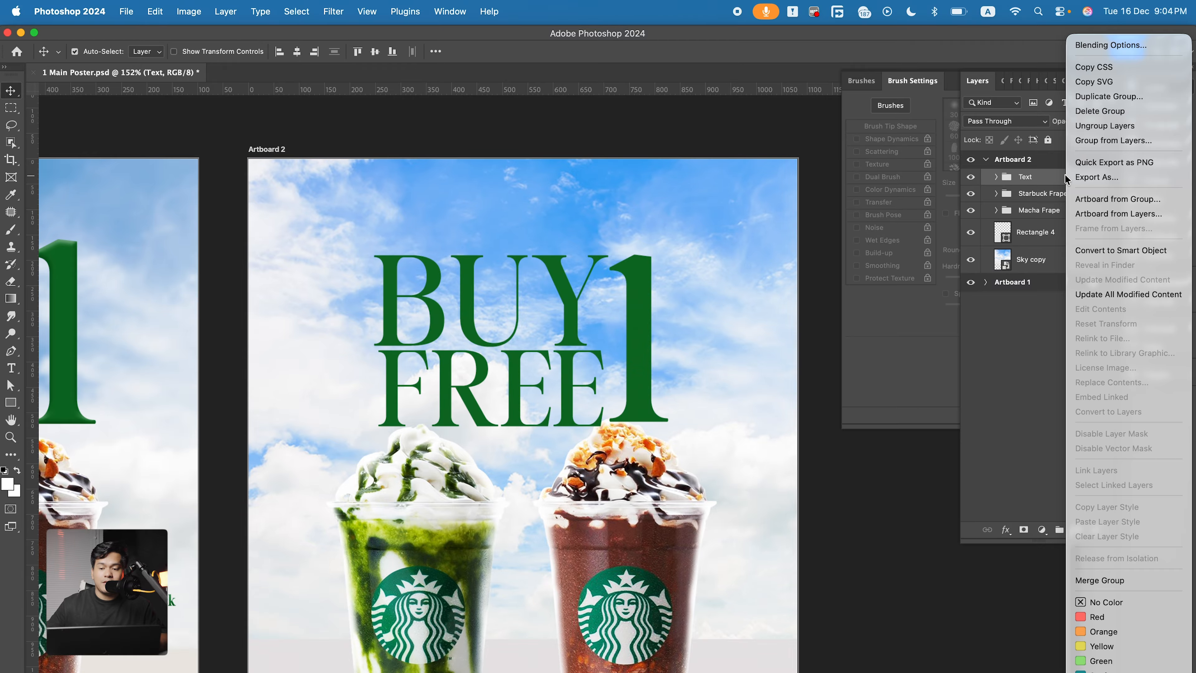
click(1110, 45)
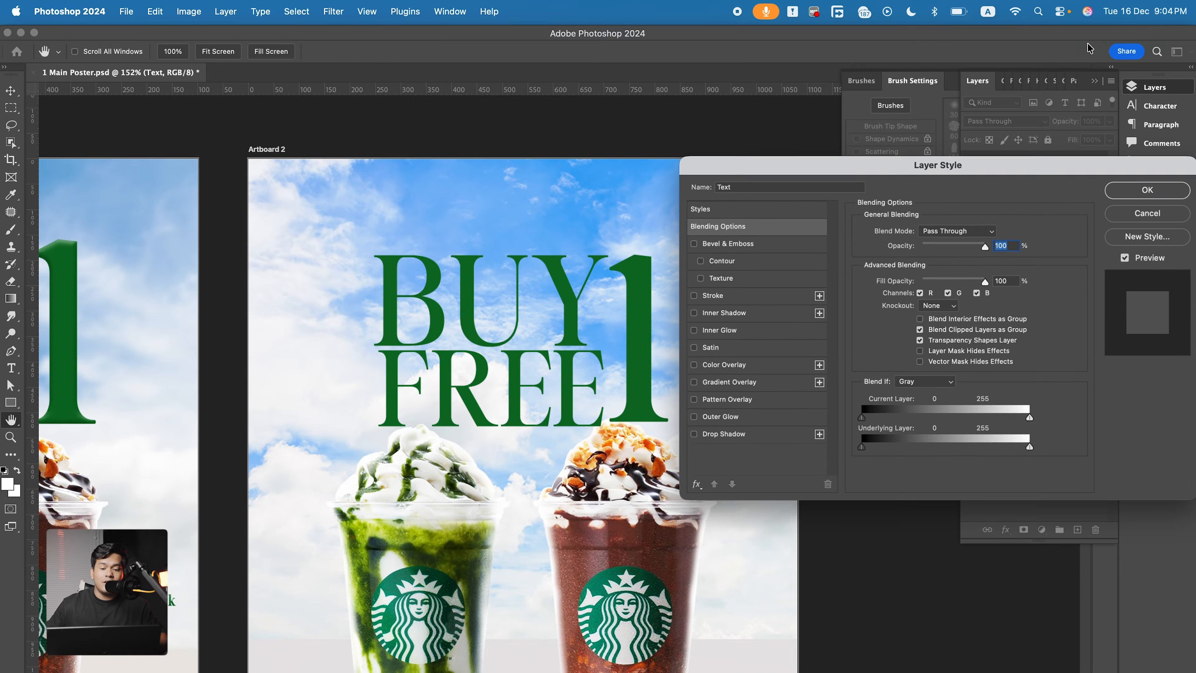
drag(827, 163, 912, 155)
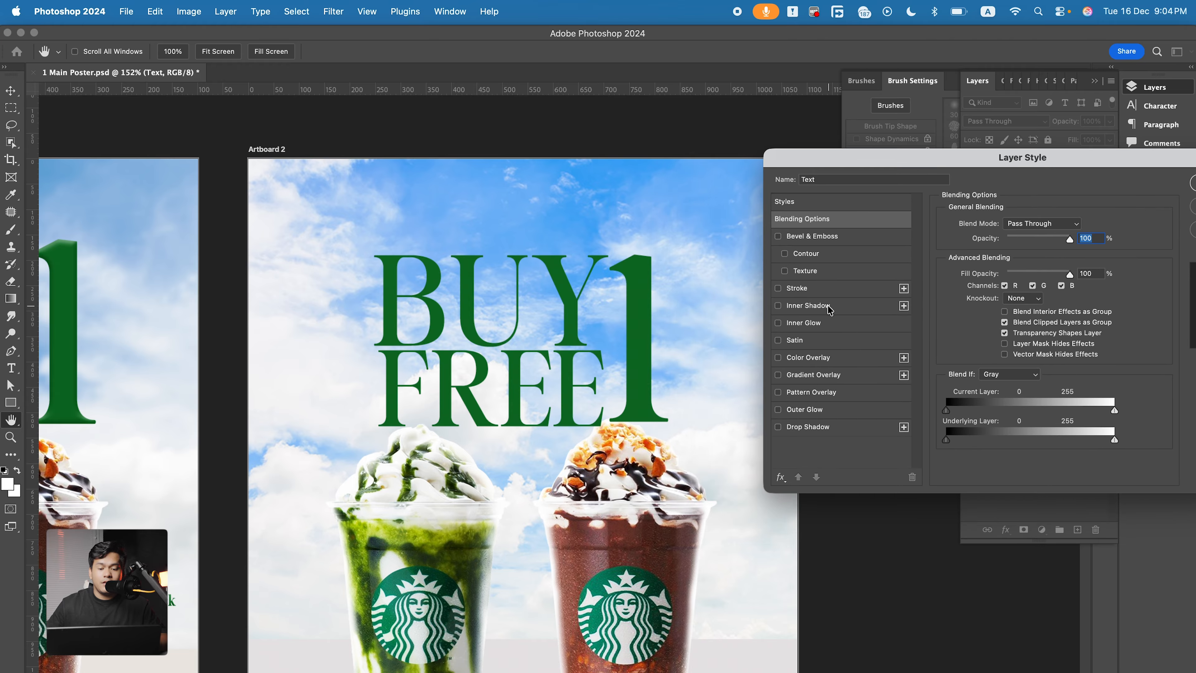
click(808, 305)
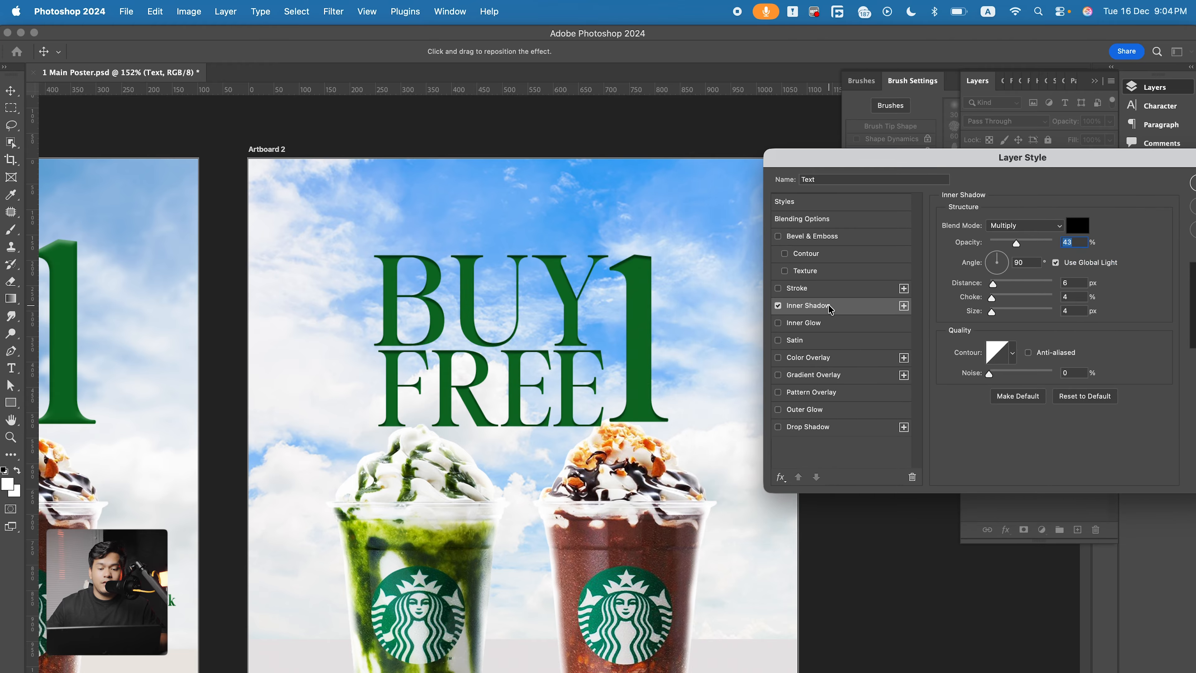
click(778, 305)
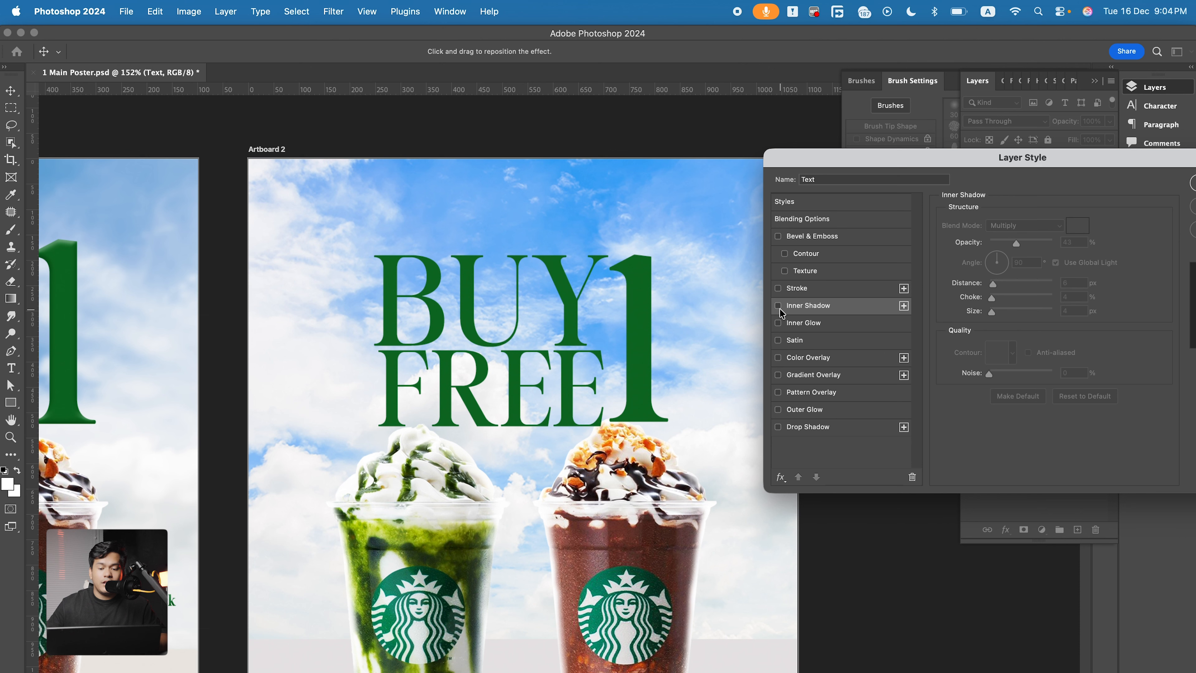
click(778, 305)
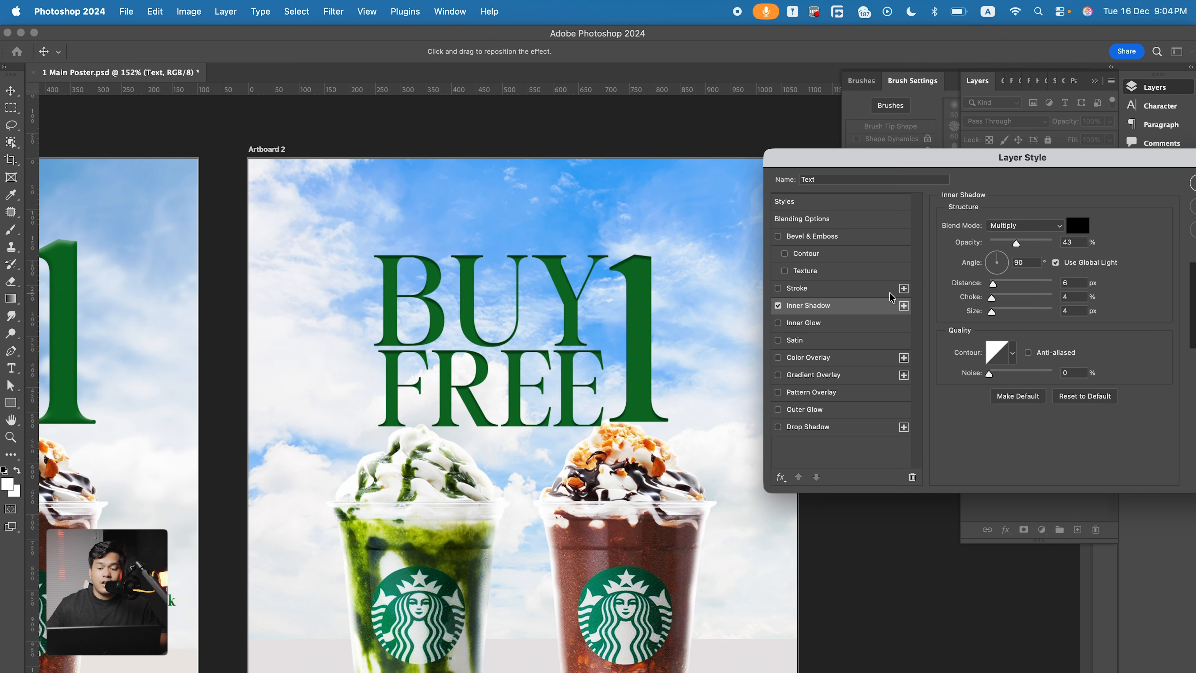
mouse_move(1016, 243)
mouse_down()
mouse_move(1033, 243)
mouse_move(997, 242)
mouse_up()
mouse_move(991, 313)
mouse_down()
mouse_move(1019, 312)
mouse_move(996, 312)
mouse_up()
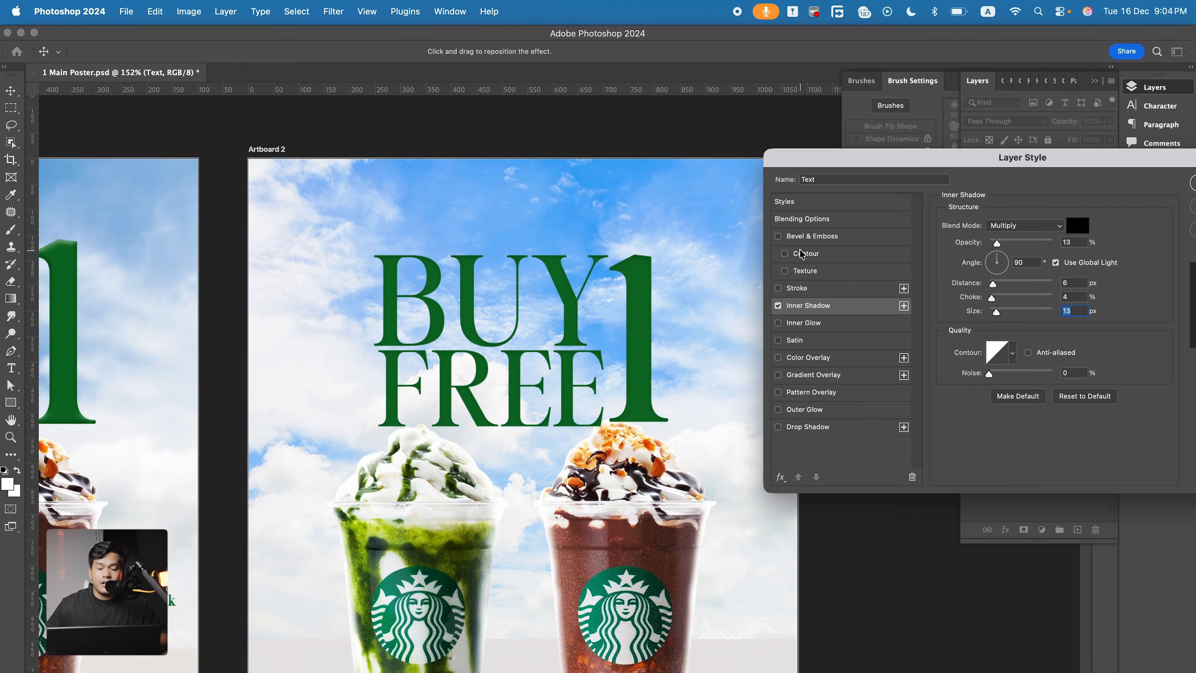
Add an Inner Bevel effect to the Text group with 521% depth and 13 px size, and apply the layer style
click(793, 237)
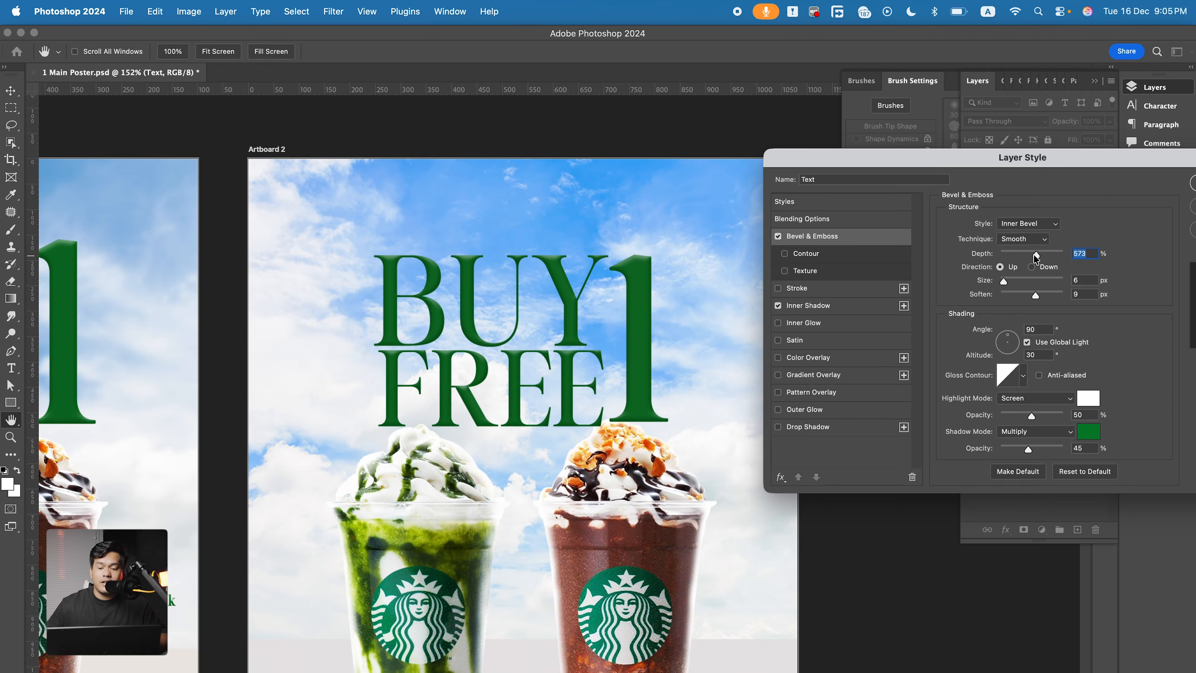
drag(1030, 257, 1007, 282)
click(1008, 282)
drag(970, 162, 754, 171)
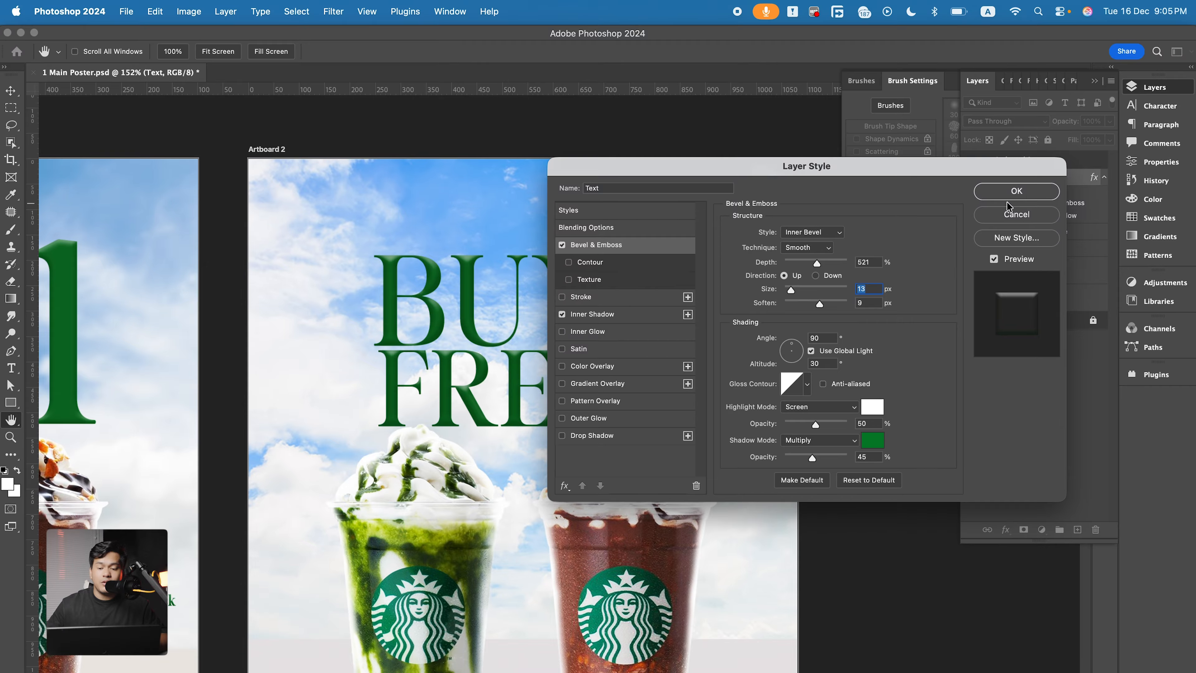
click(1012, 193)
Duplicate the Macha Frape cup layer on Artboard 2 and move the original cup layer into the Text group
key(super+0)
scroll(579, 458, up, 5)
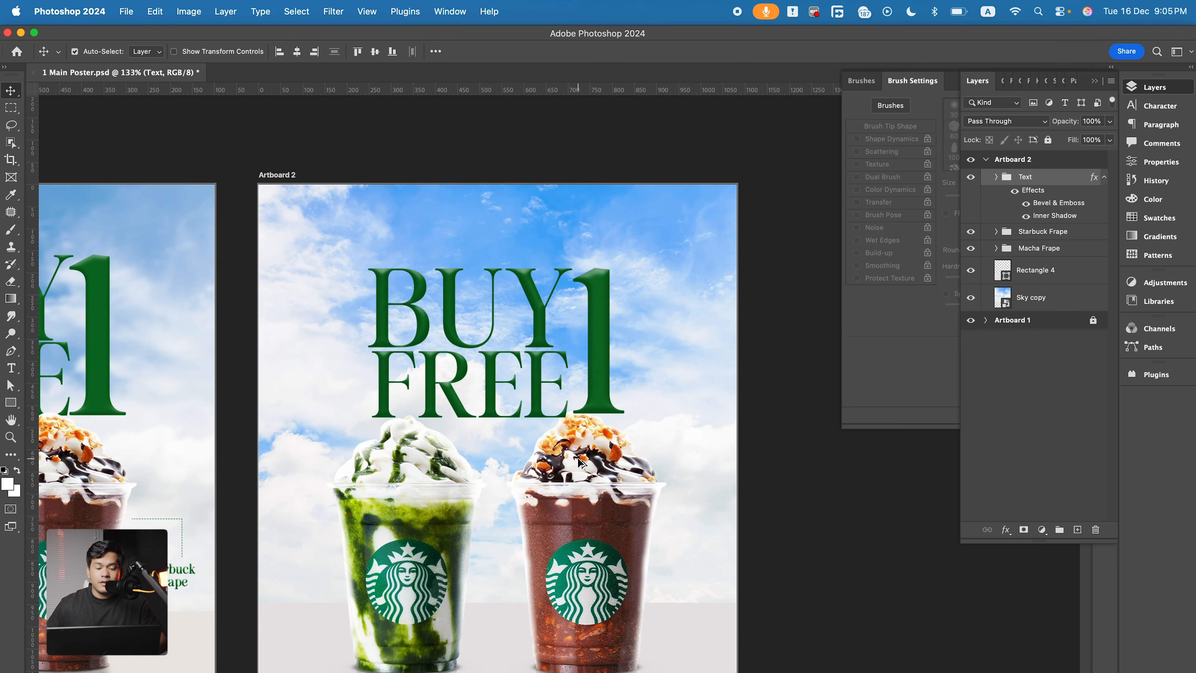
drag(414, 462, 618, 354)
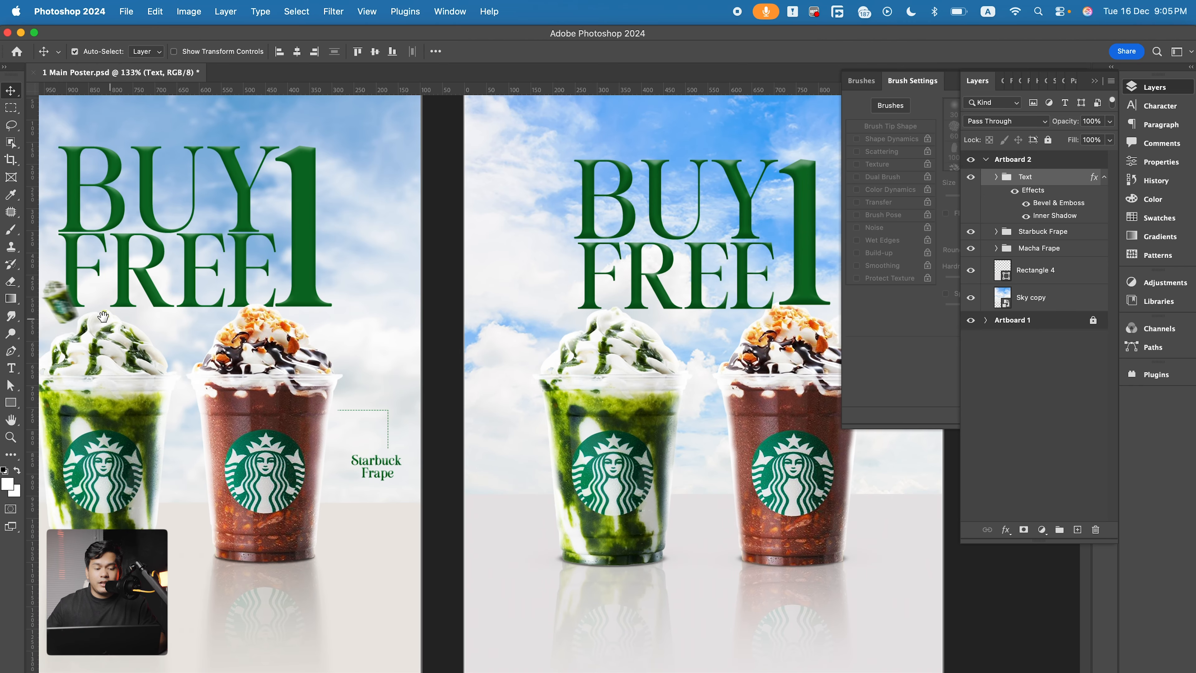
drag(103, 316, 289, 339)
scroll(258, 315, up, 6)
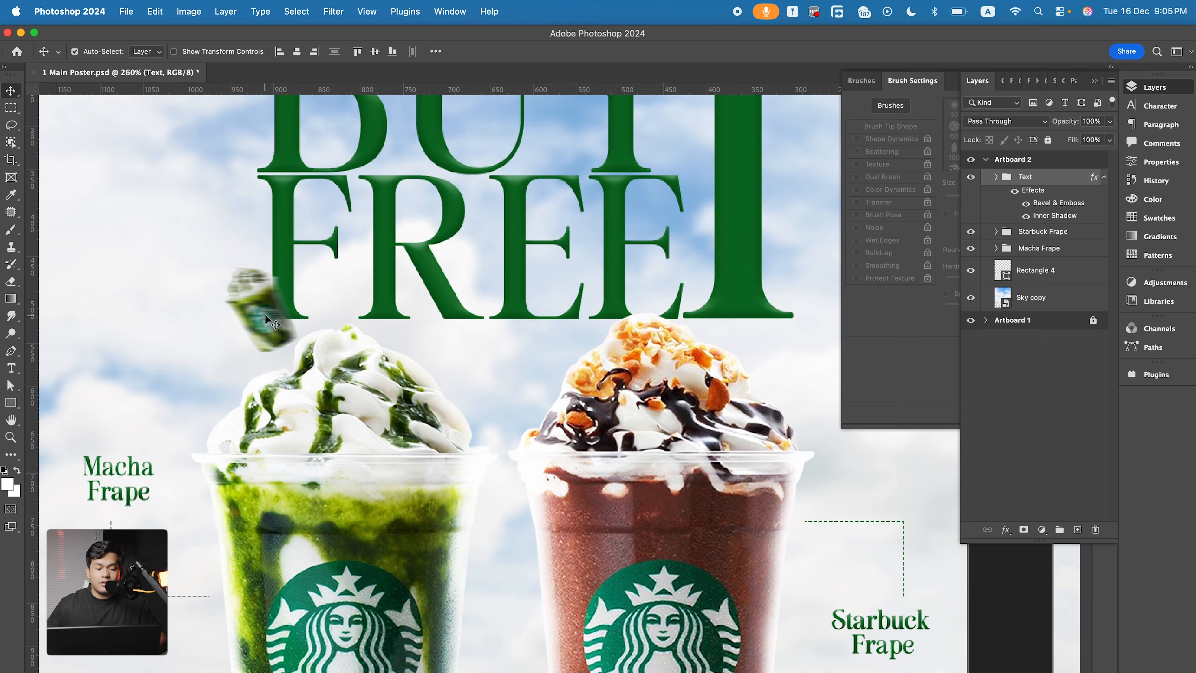
scroll(659, 311, right, 10)
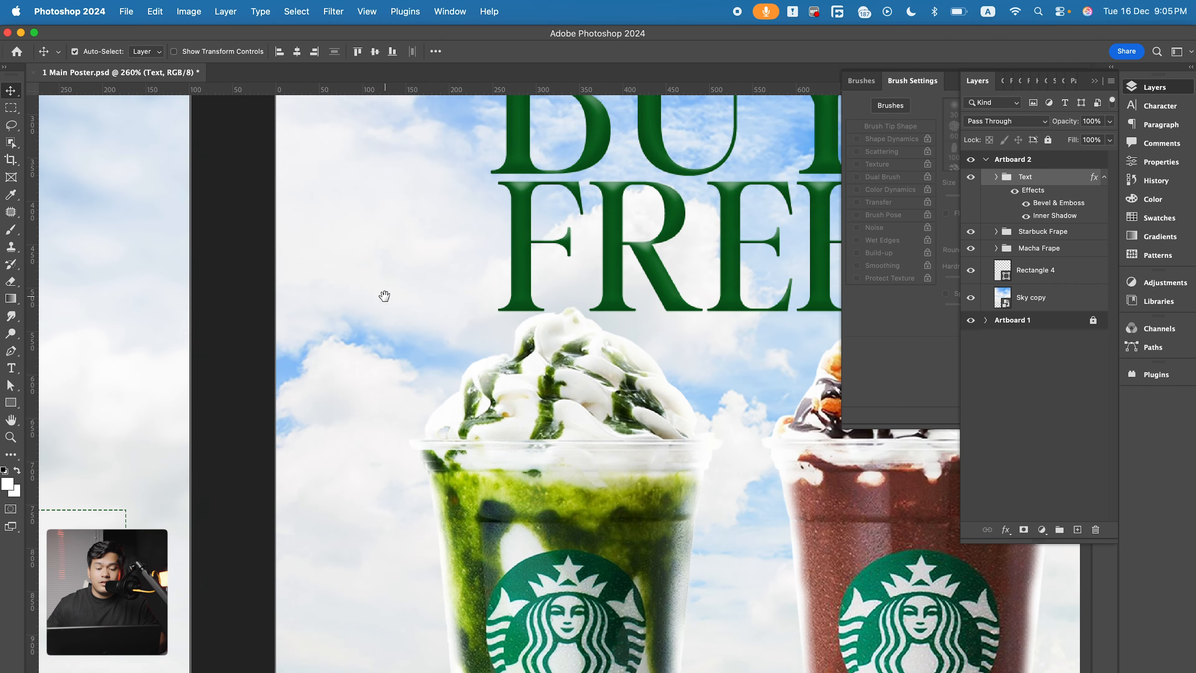
click(569, 411)
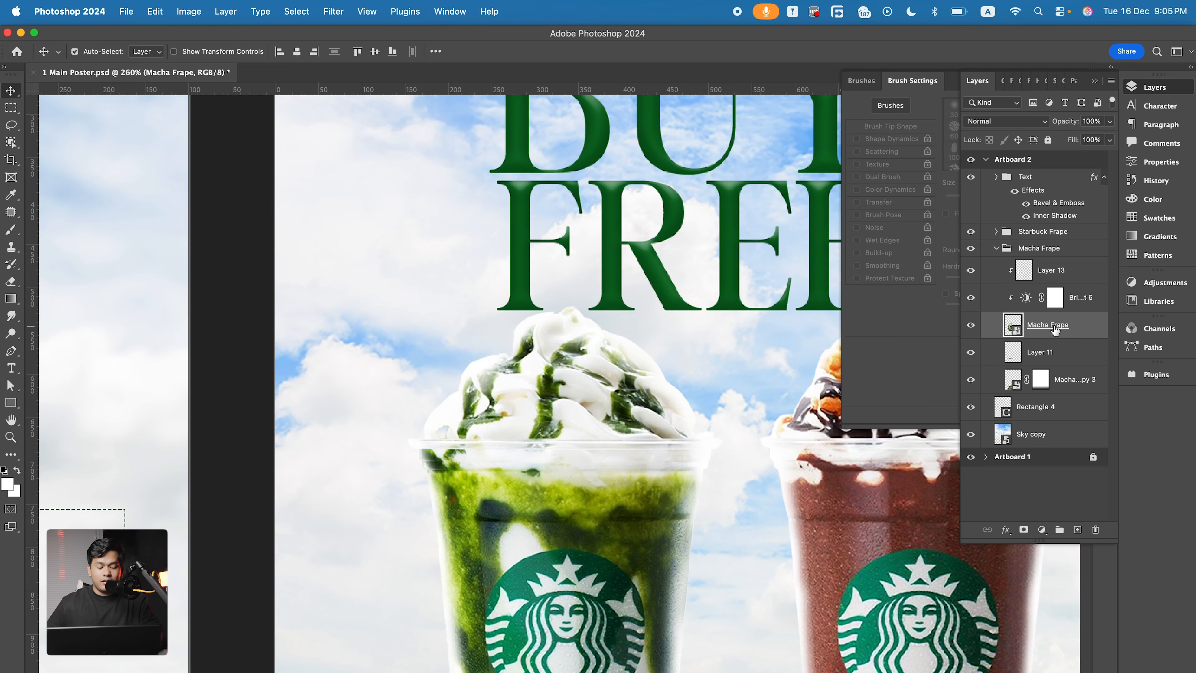
key(super+j)
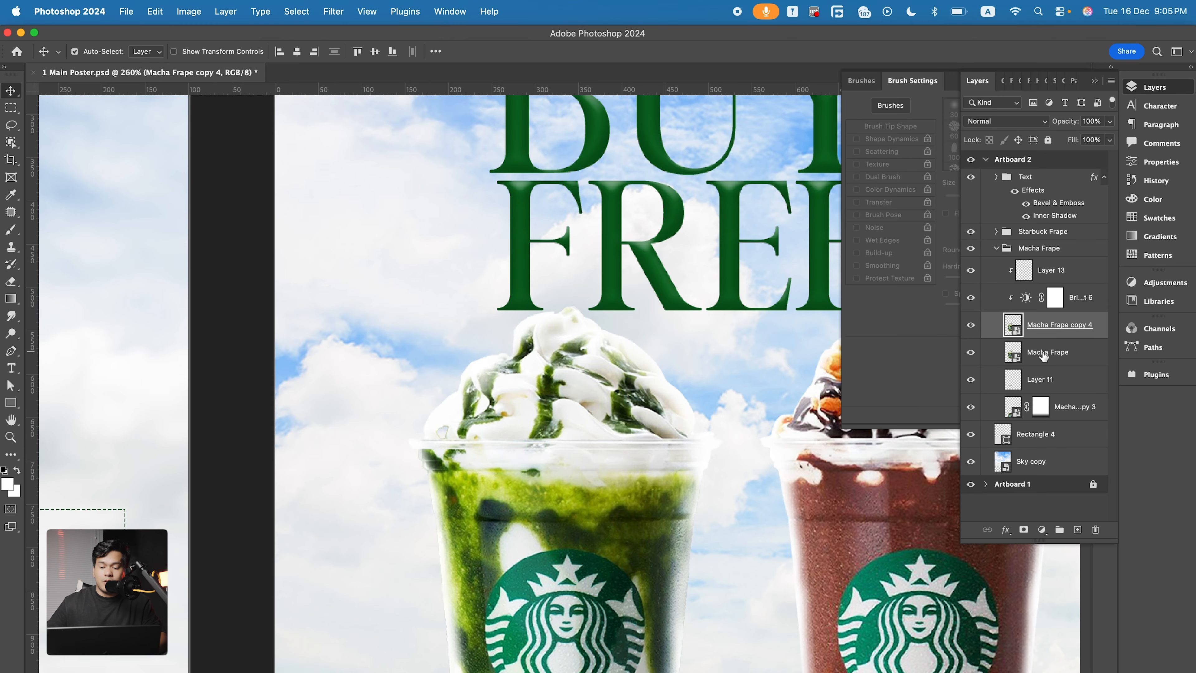
drag(1041, 354, 1000, 178)
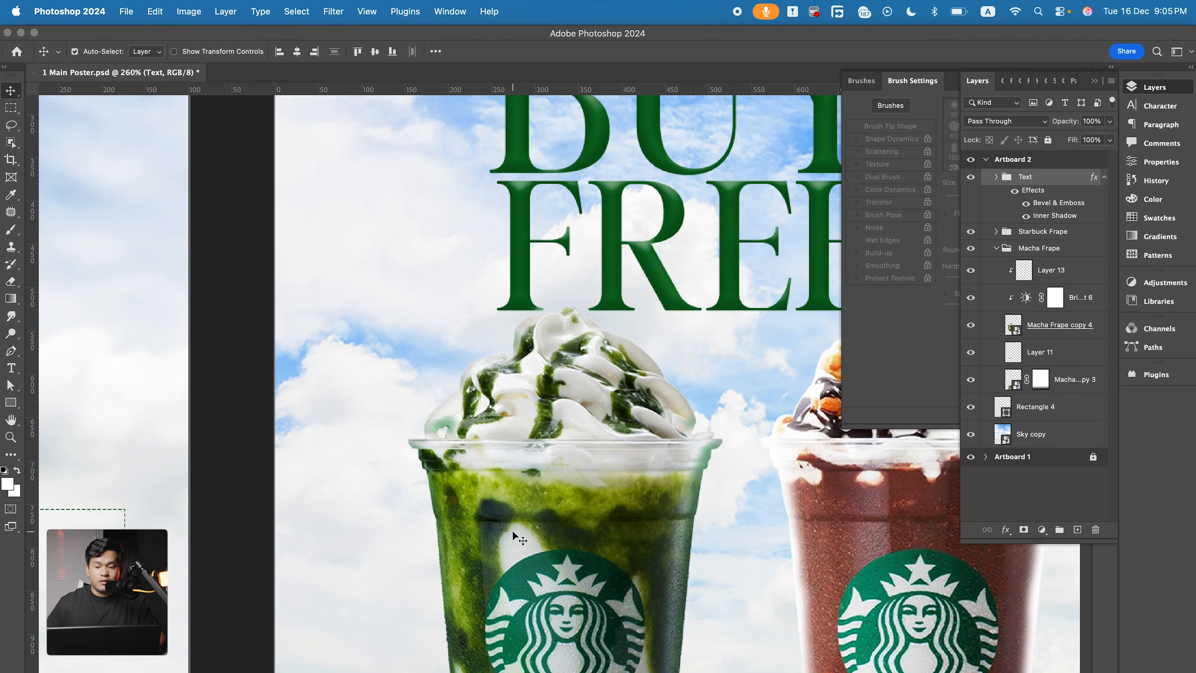
Shrink the Macha Frape layer in the Text group to a tiny tilted cup beside the lower stem of the F in FREE
click(597, 479)
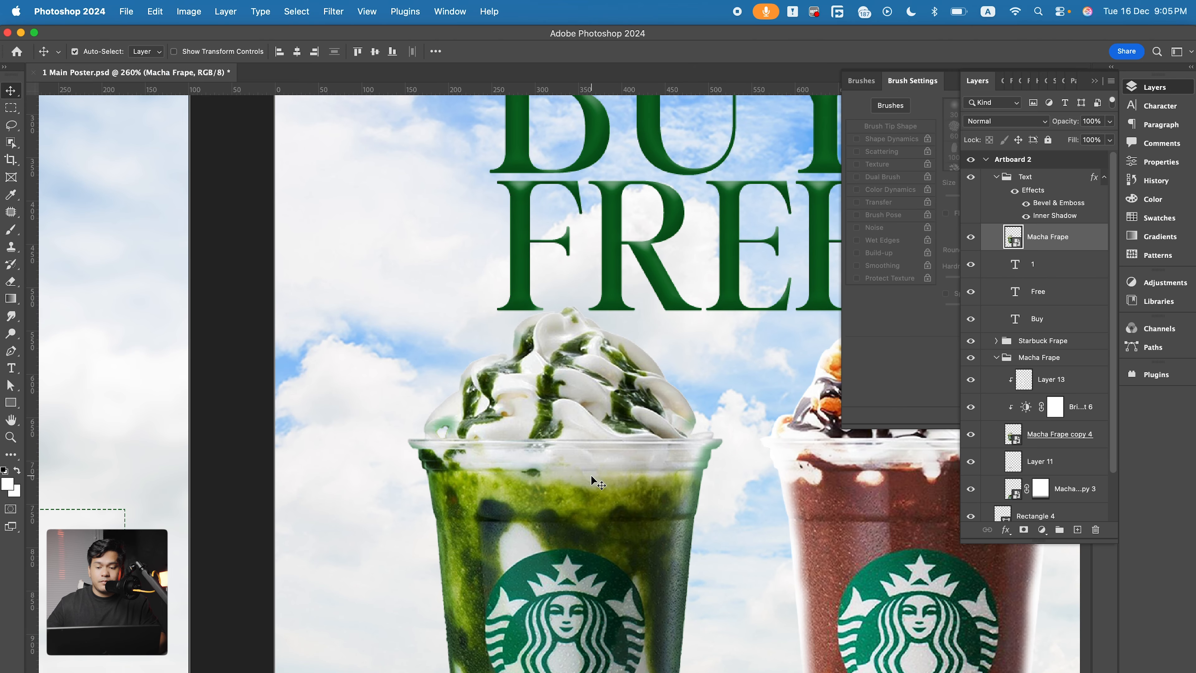
key(super+t)
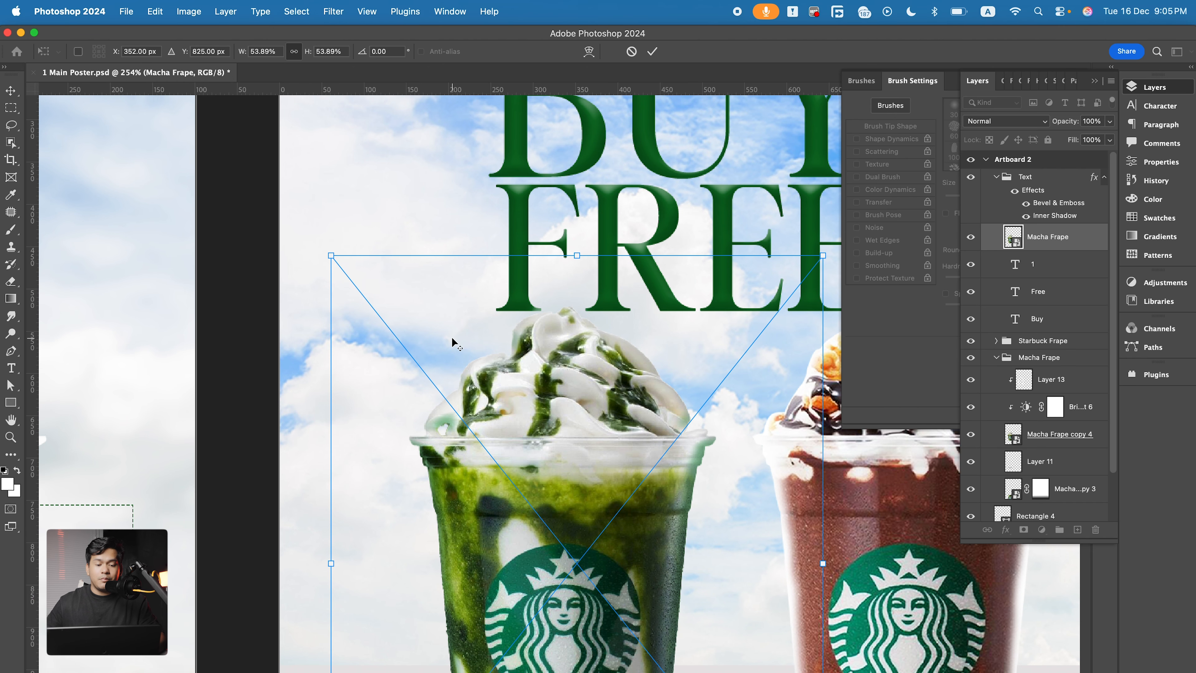
drag(332, 256, 506, 475)
drag(556, 533, 468, 276)
drag(556, 218, 515, 211)
drag(493, 316, 507, 283)
drag(490, 194, 568, 225)
drag(509, 266, 511, 287)
key(Return)
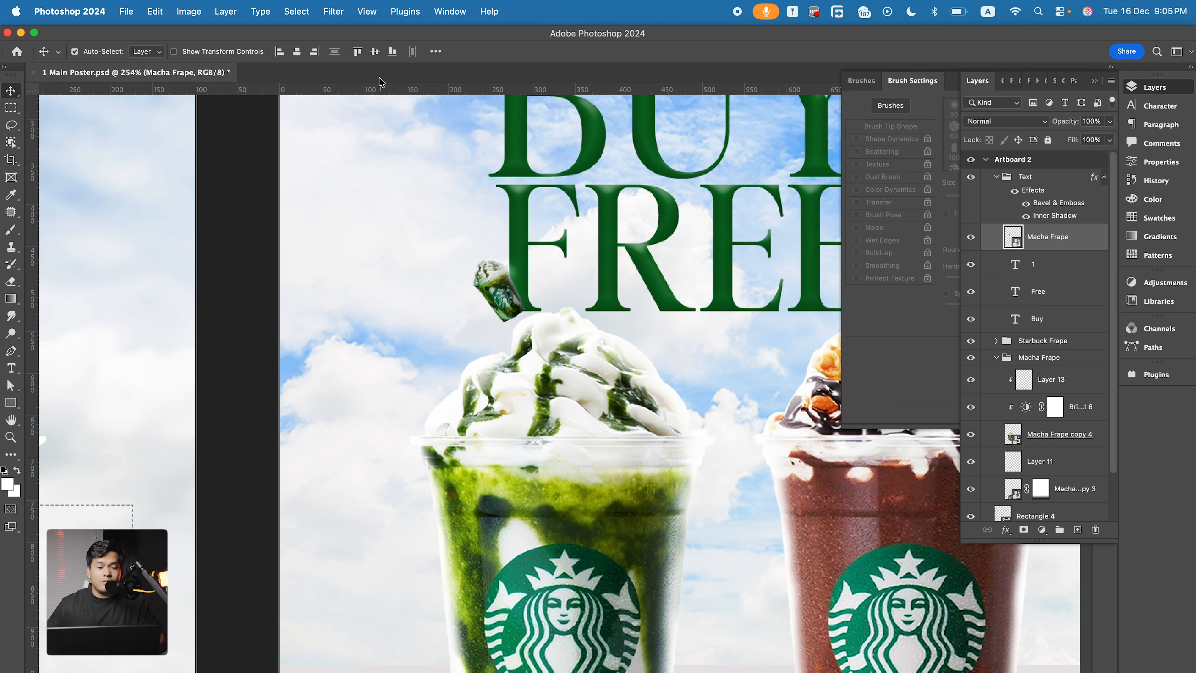
Apply a Motion Blur to the small Macha Frape cup with angle -42° and distance 6 pixels
click(332, 14)
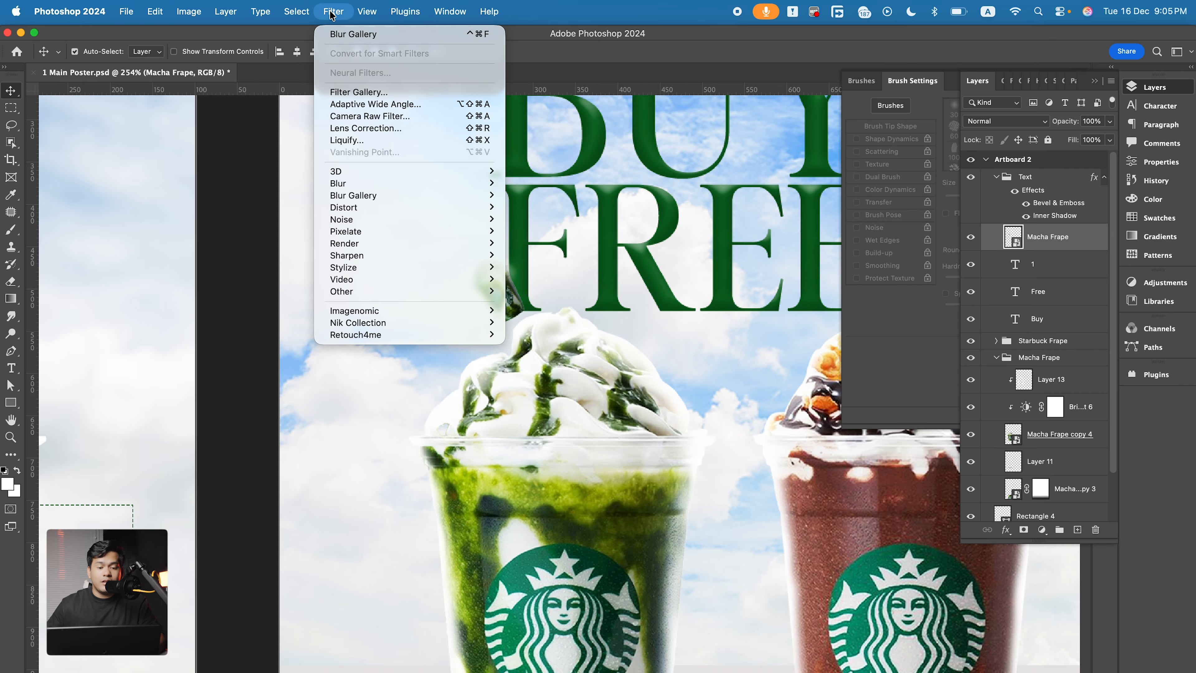
mouse_move(447, 183)
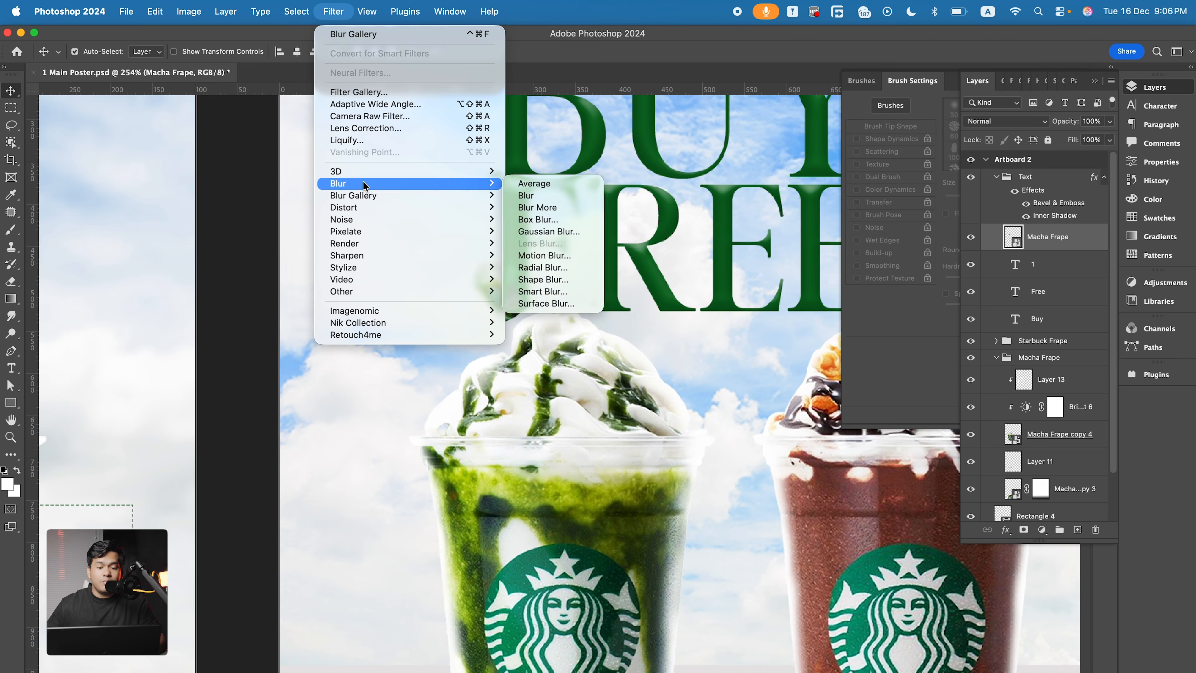
click(545, 256)
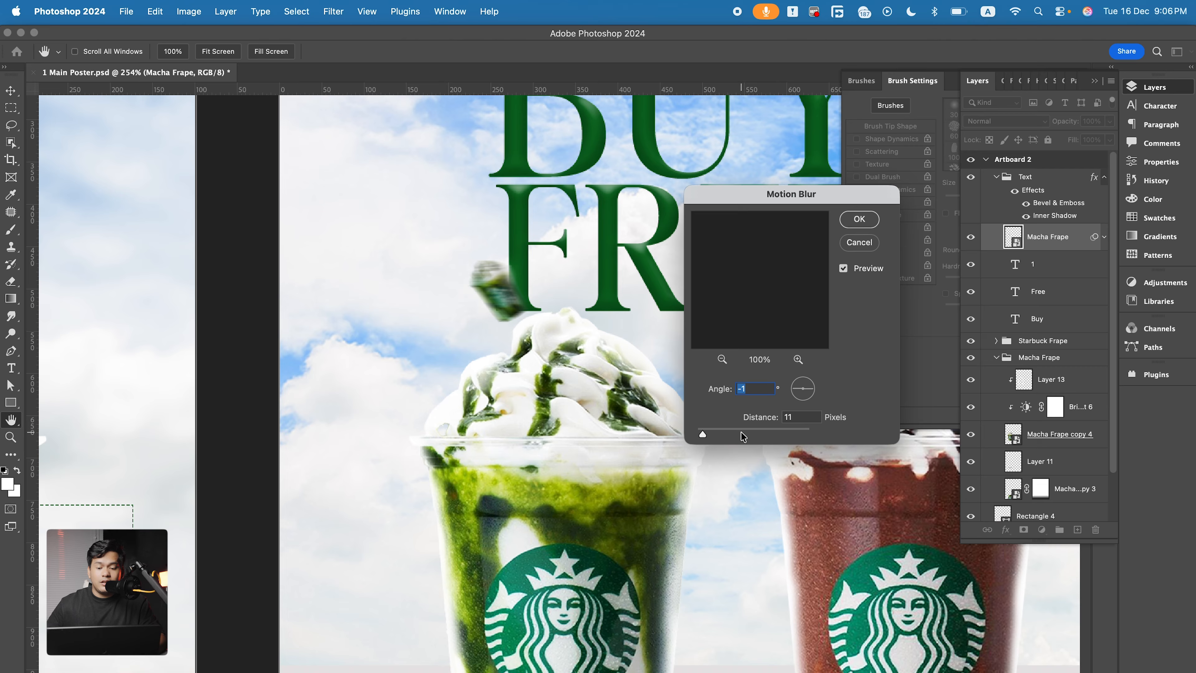
drag(702, 436, 700, 435)
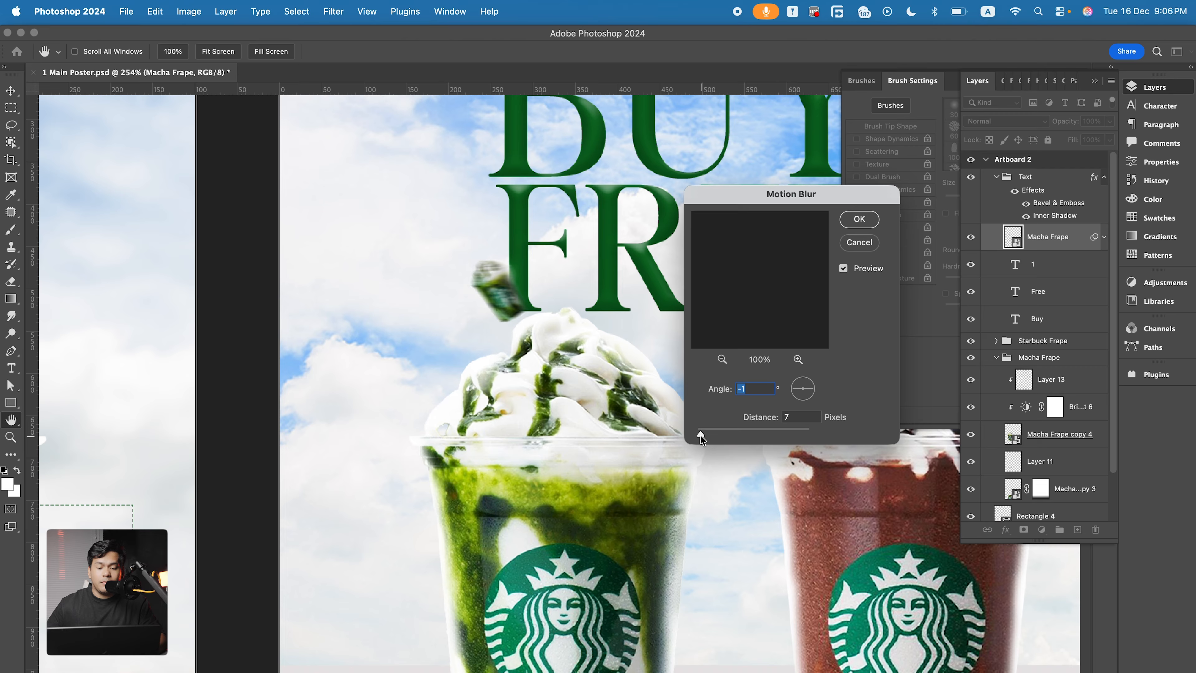
click(813, 394)
click(812, 397)
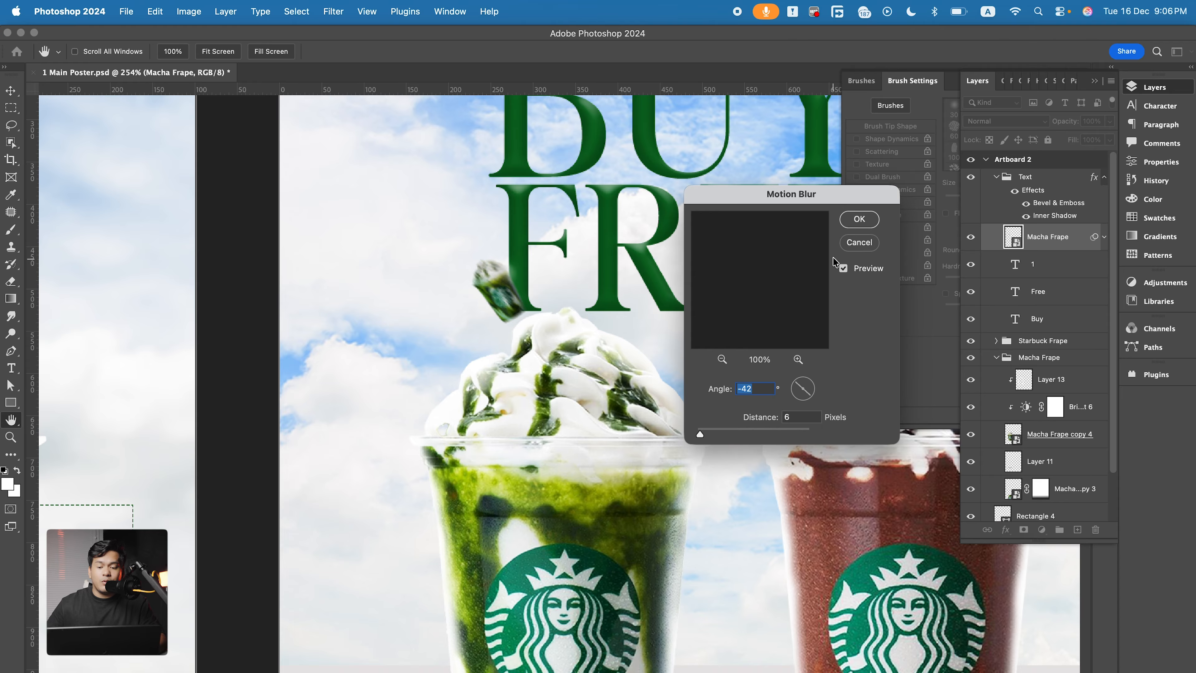
click(859, 219)
Move the small Macha Frape cup layer out of the Text group to the top of Artboard 2 and collapse the Text group
key(super+0)
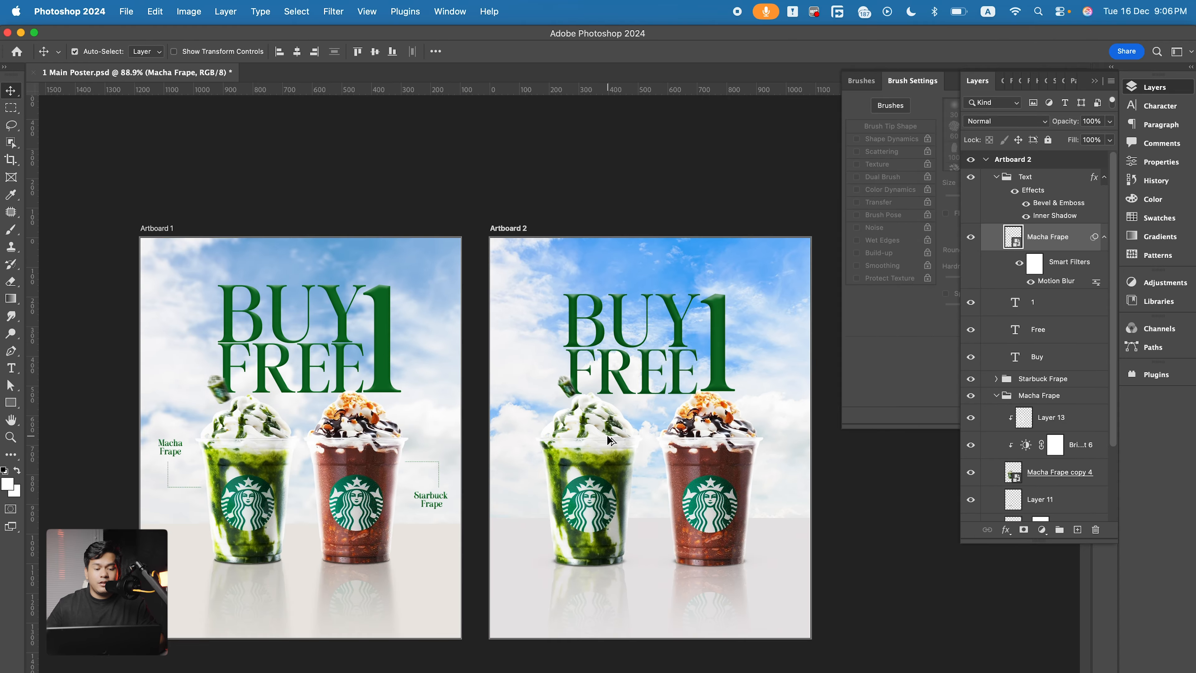
scroll(608, 438, up, 2)
scroll(608, 438, up, 2)
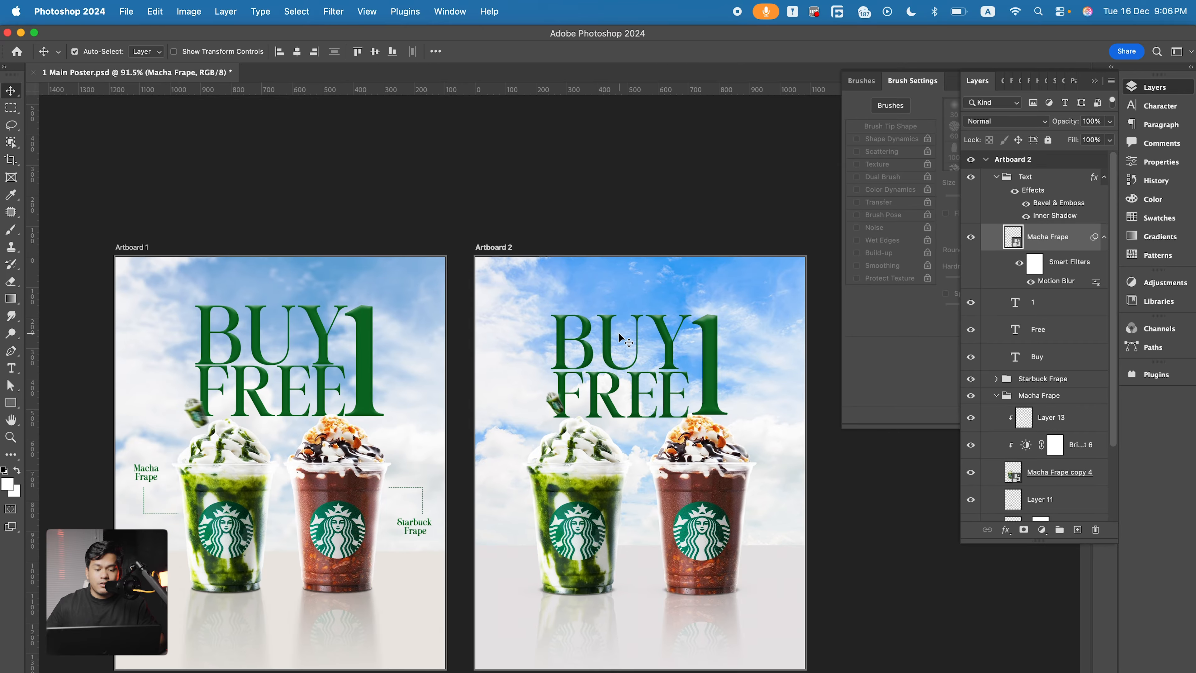
click(1001, 180)
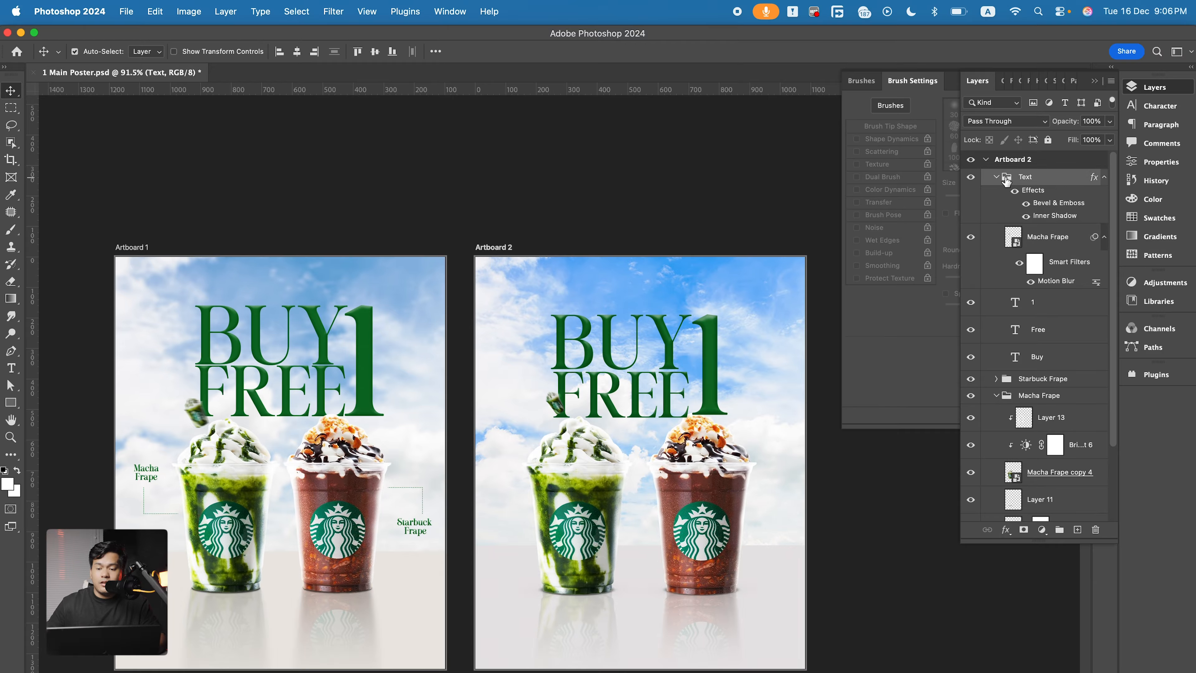
drag(1033, 238, 1014, 169)
click(996, 242)
Scale the Text group to about 111% and centre the headline horizontally on Artboard 2, just above the cups
key(super)
key(super+t)
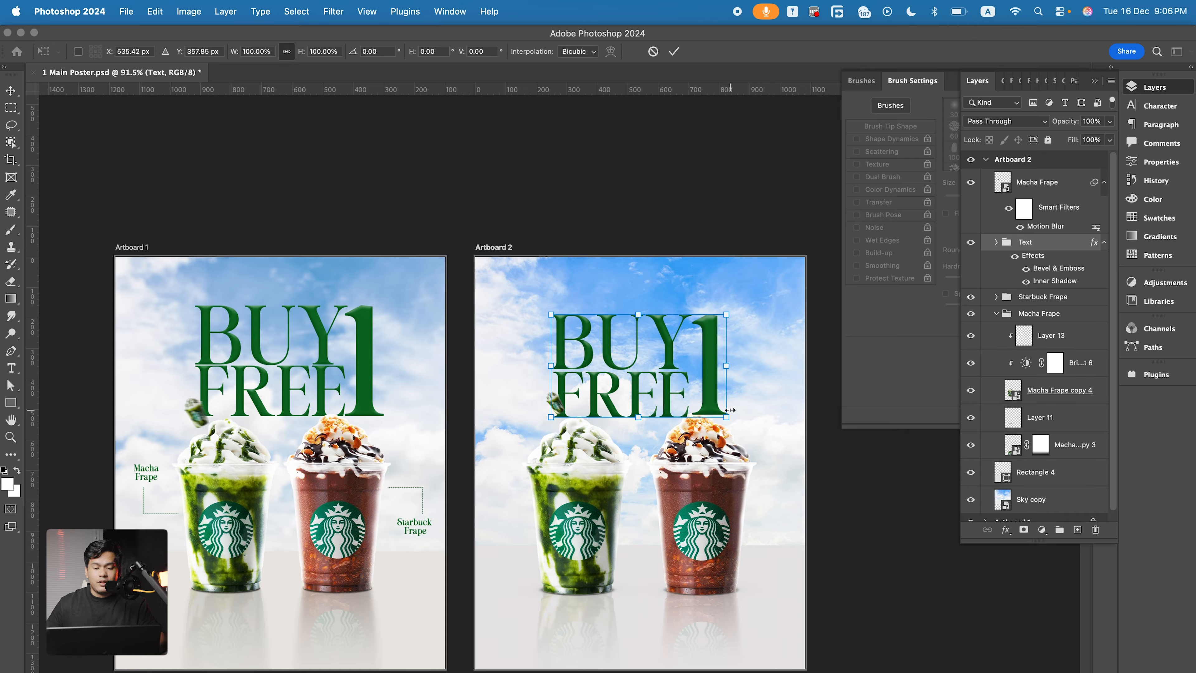
drag(726, 418, 702, 382)
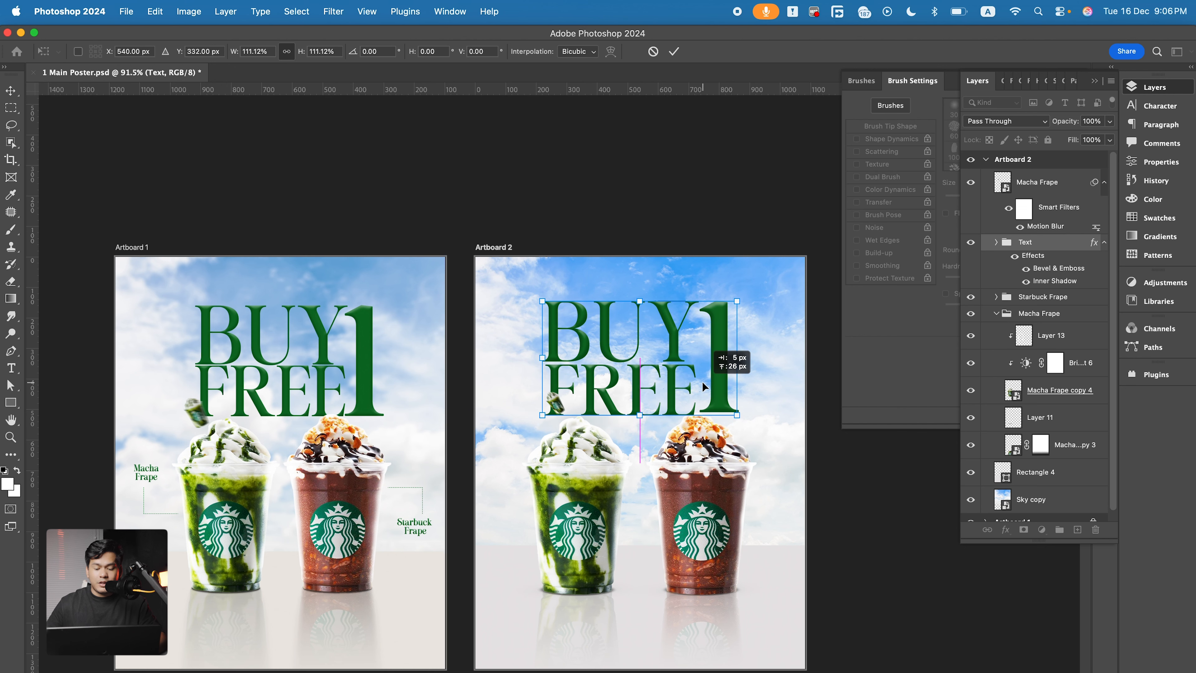
key(Return)
Compare the cups, their reflections and the flavour labels on Artboard 1 with Artboard 2
alt+scroll(652, 419, down, 2)
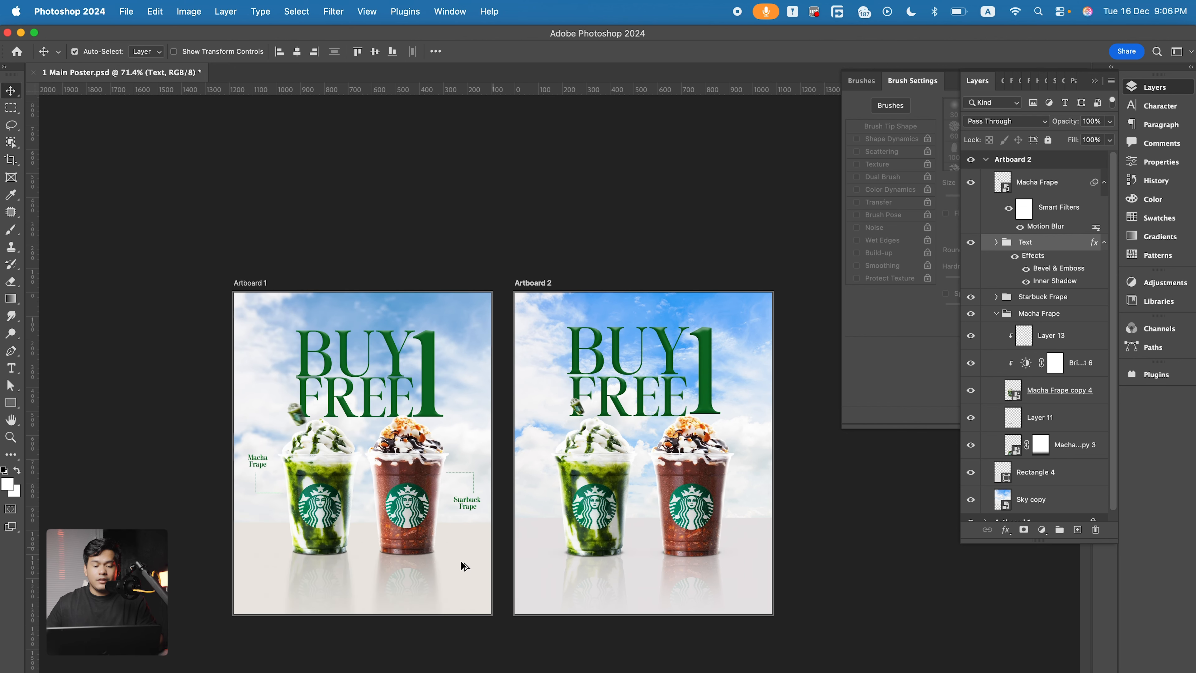
alt+scroll(300, 558, up, 6)
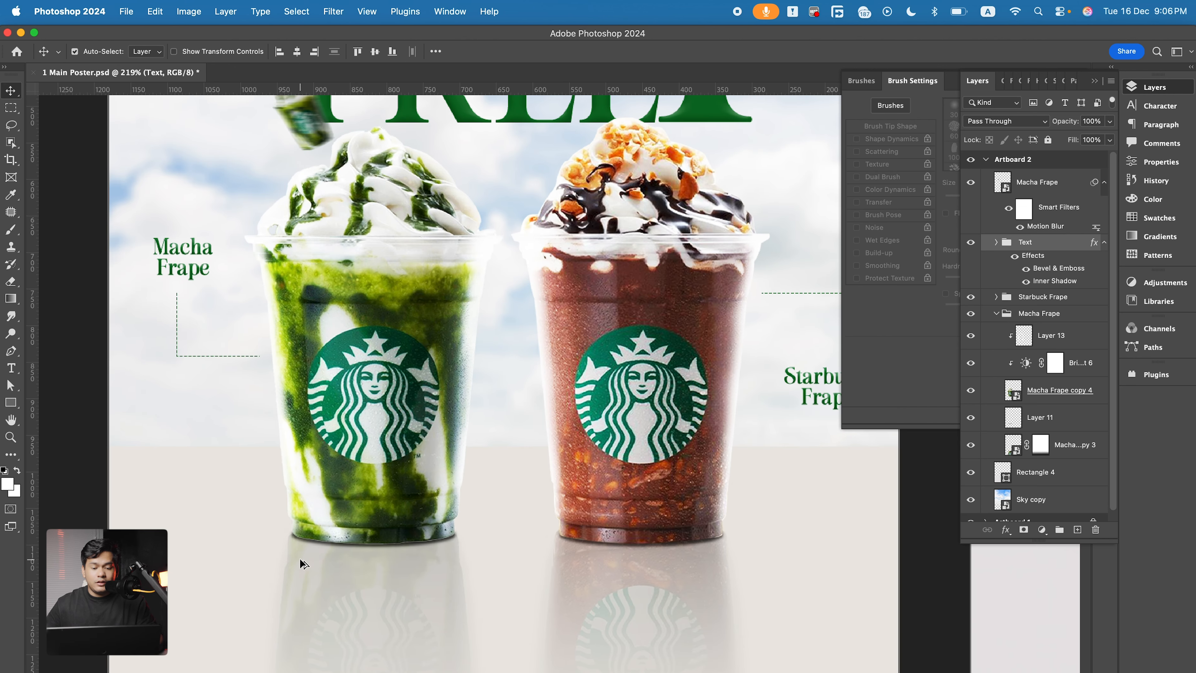
alt+scroll(300, 558, down, 5)
alt+scroll(365, 510, up, 3)
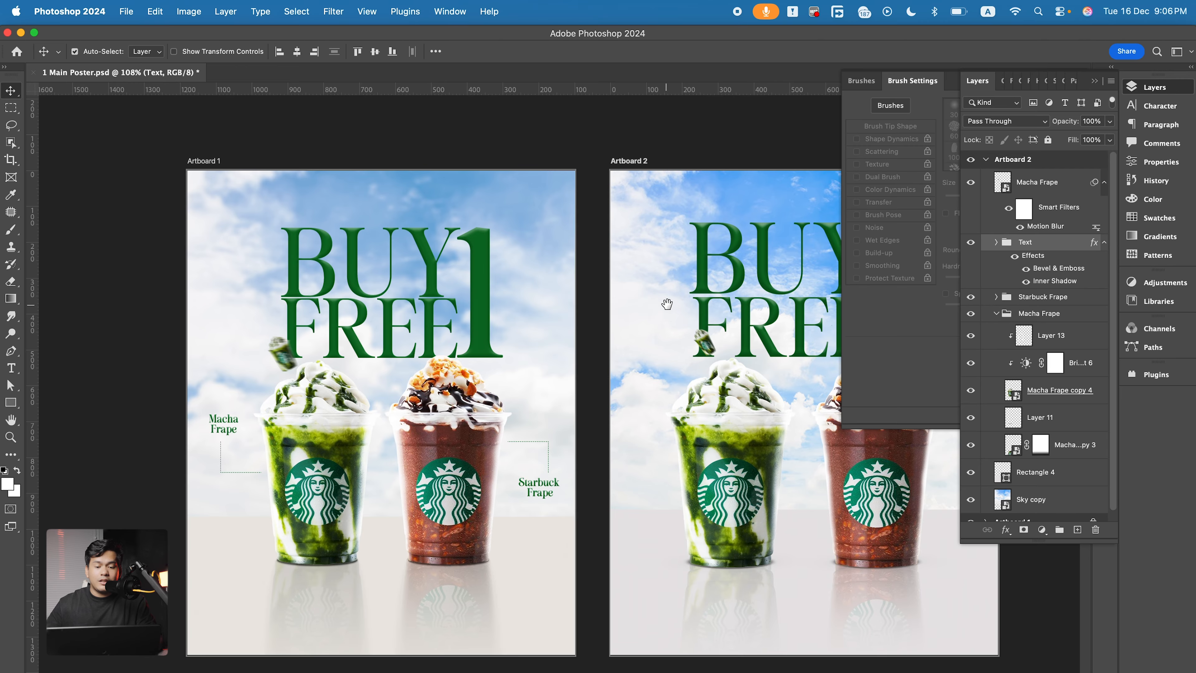
Apply a Motion Blur with angle -42° and distance 21 pixels to the Sky copy background on Artboard 2
drag(667, 302, 374, 323)
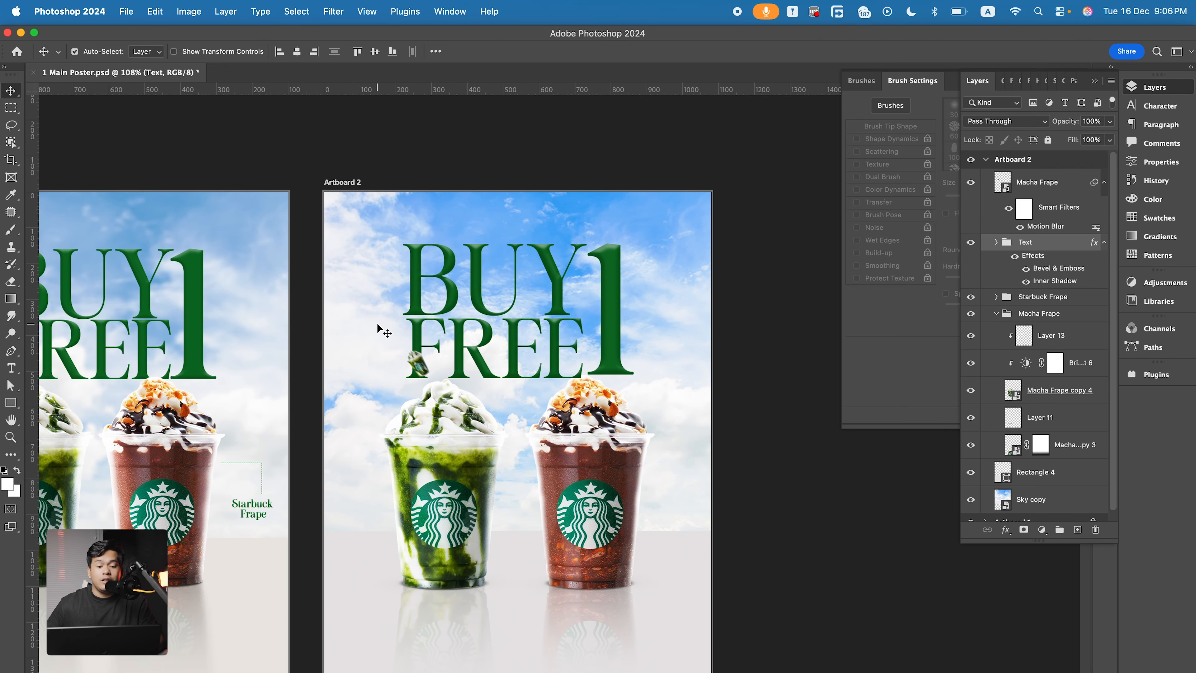
alt+scroll(370, 263, down, 1)
click(371, 266)
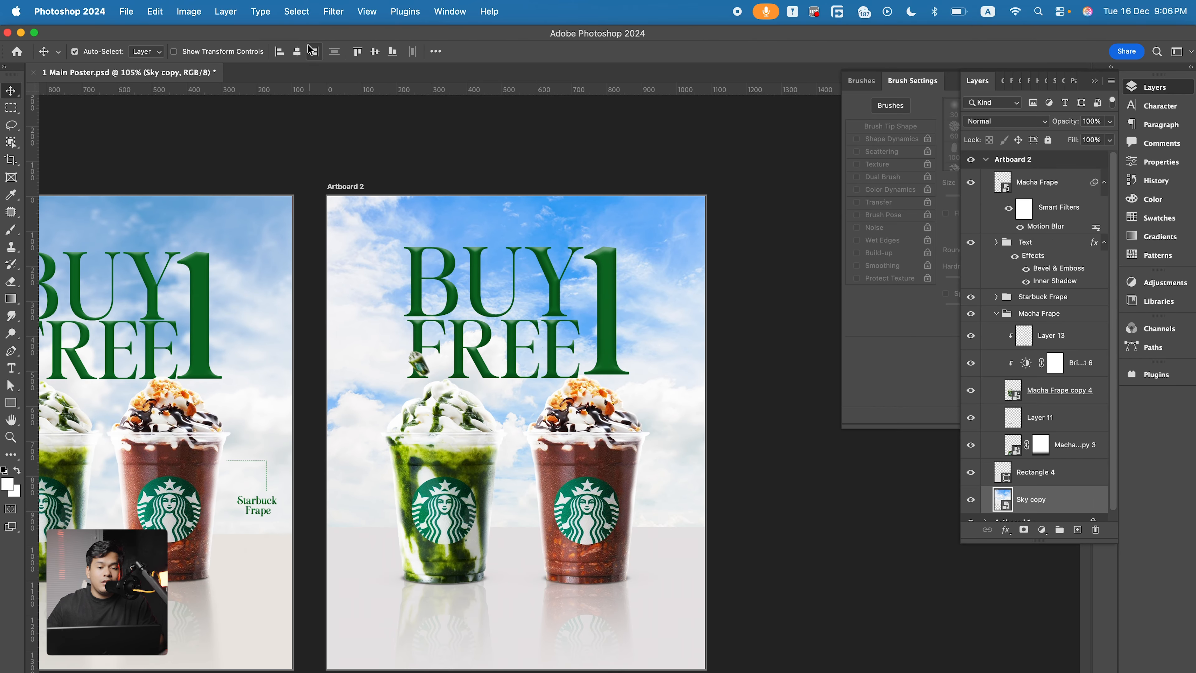
click(334, 13)
mouse_move(358, 196)
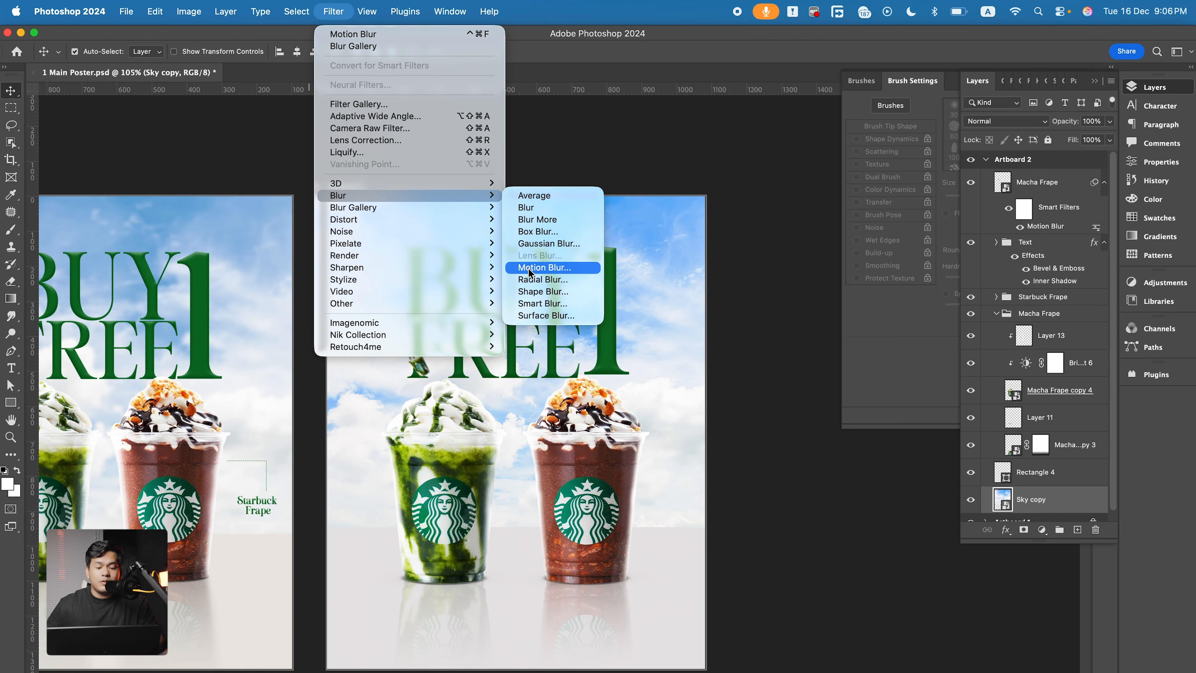
click(536, 268)
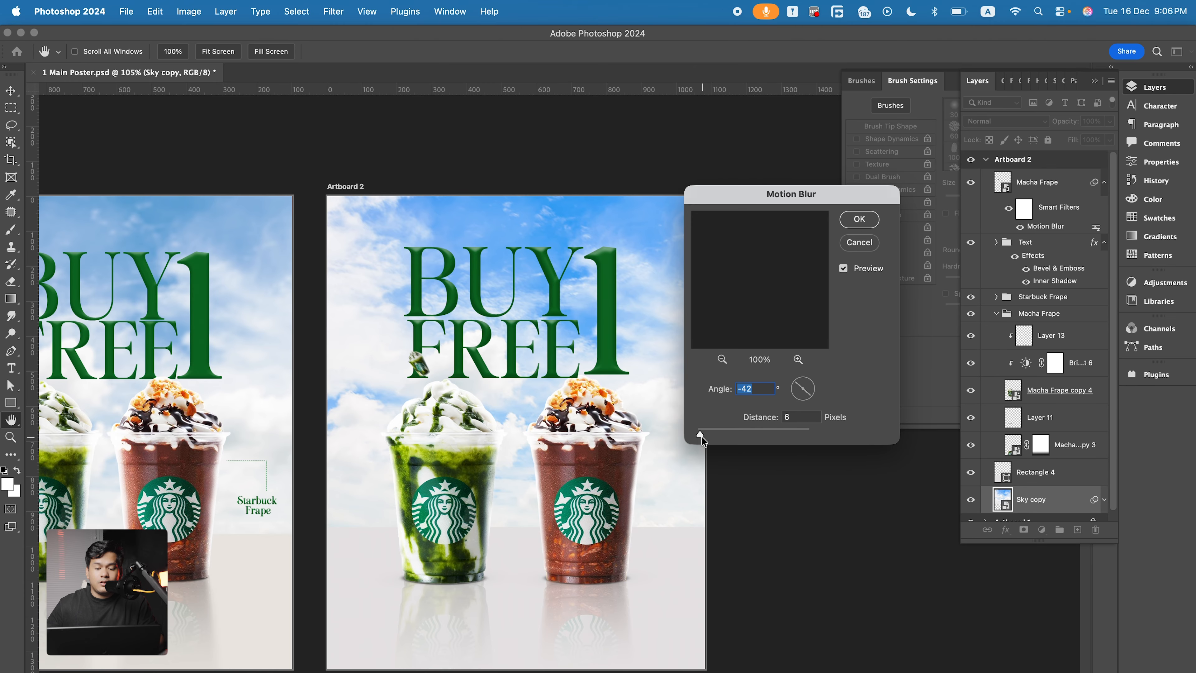
drag(700, 435, 708, 437)
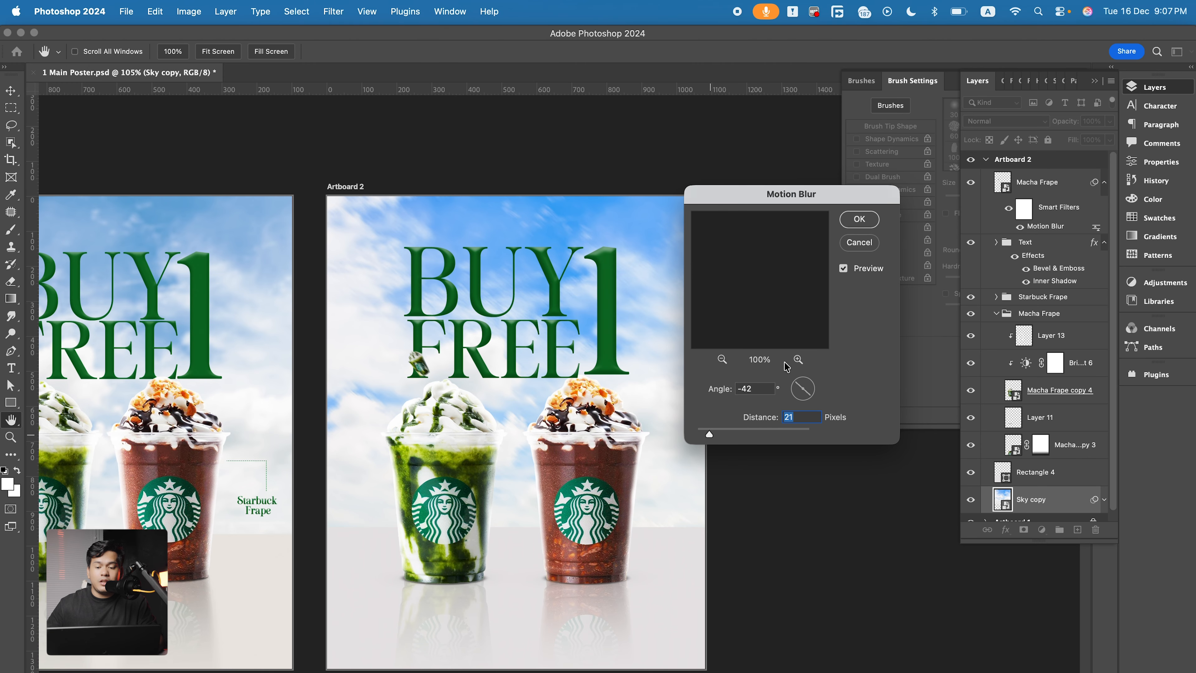
click(860, 219)
key(v)
Add a new empty layer above the small Macha Frape cup layer in Artboard 2
scroll(588, 458, down, 5)
scroll(588, 459, up, 3)
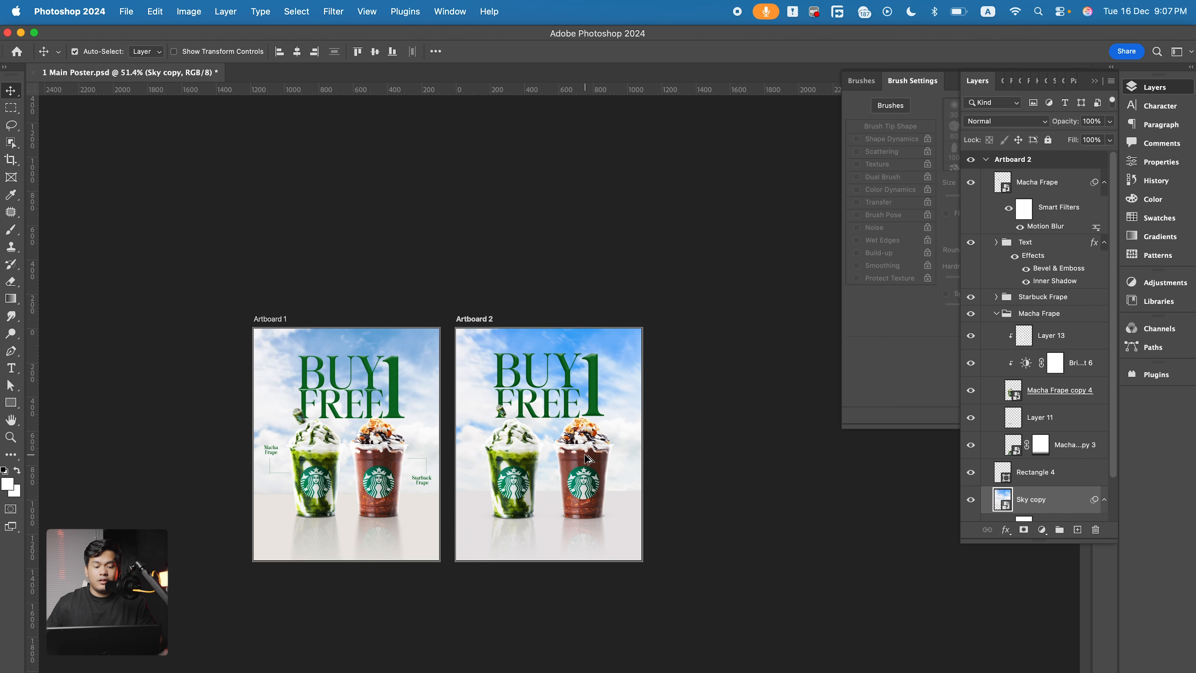
scroll(462, 413, up, 10)
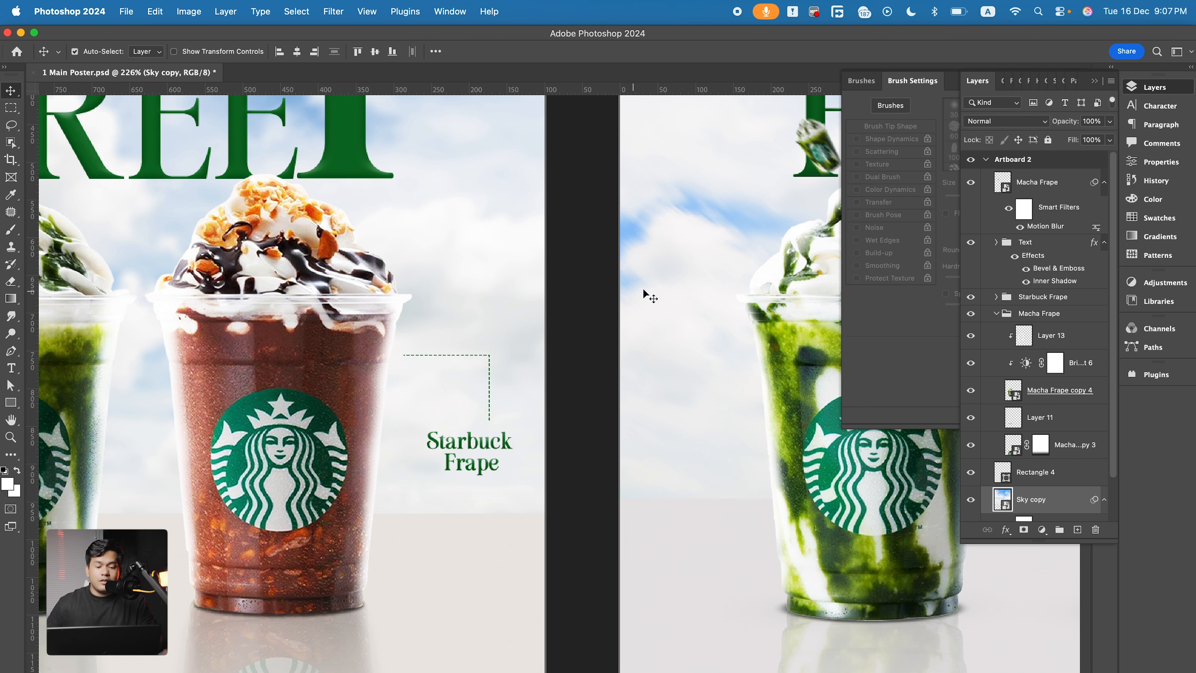
scroll(643, 293, right, 5)
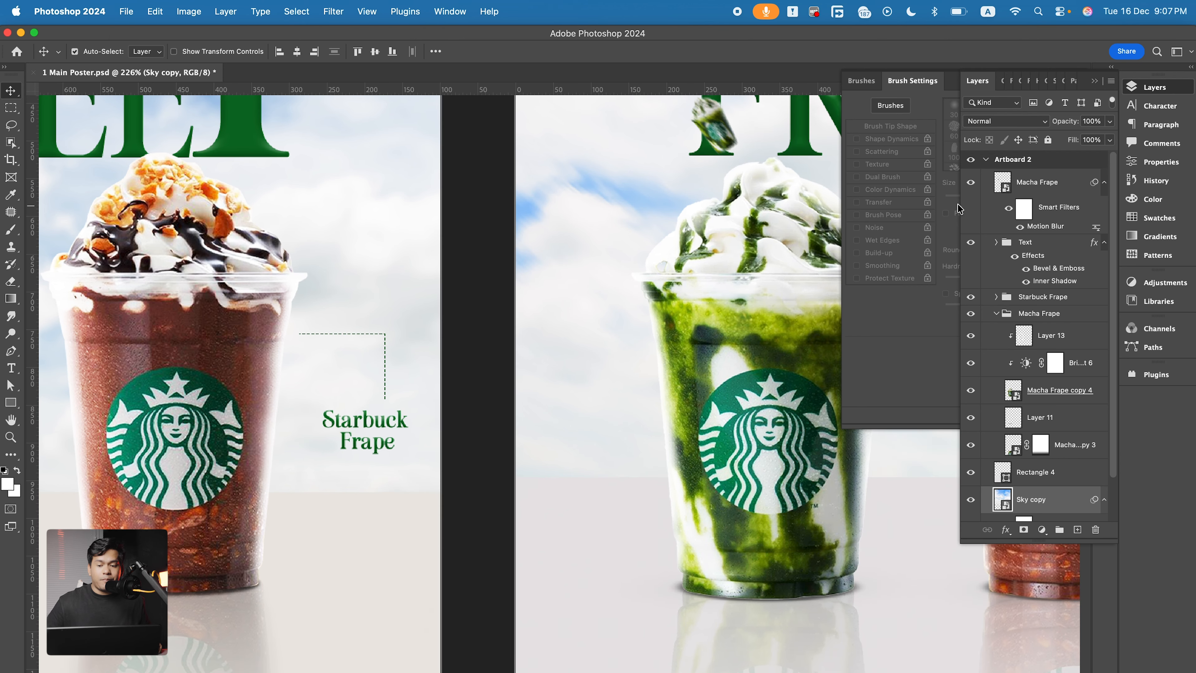
click(1038, 182)
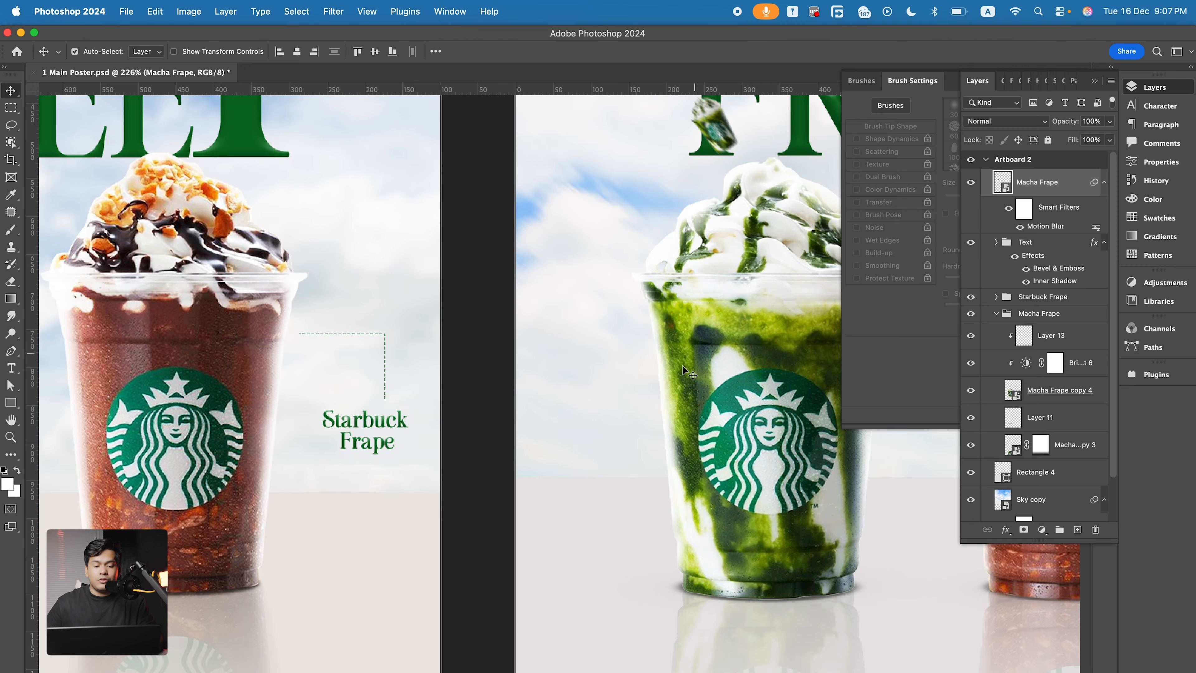
scroll(607, 417, down, 5)
drag(477, 393, 531, 399)
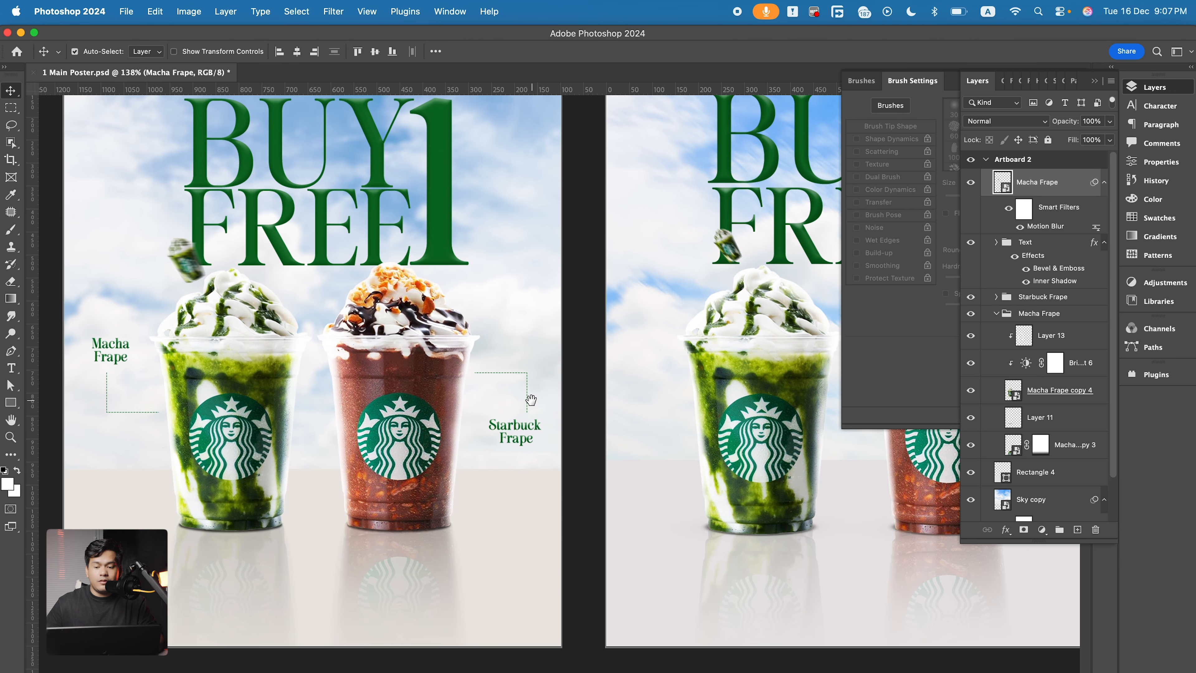
click(1077, 530)
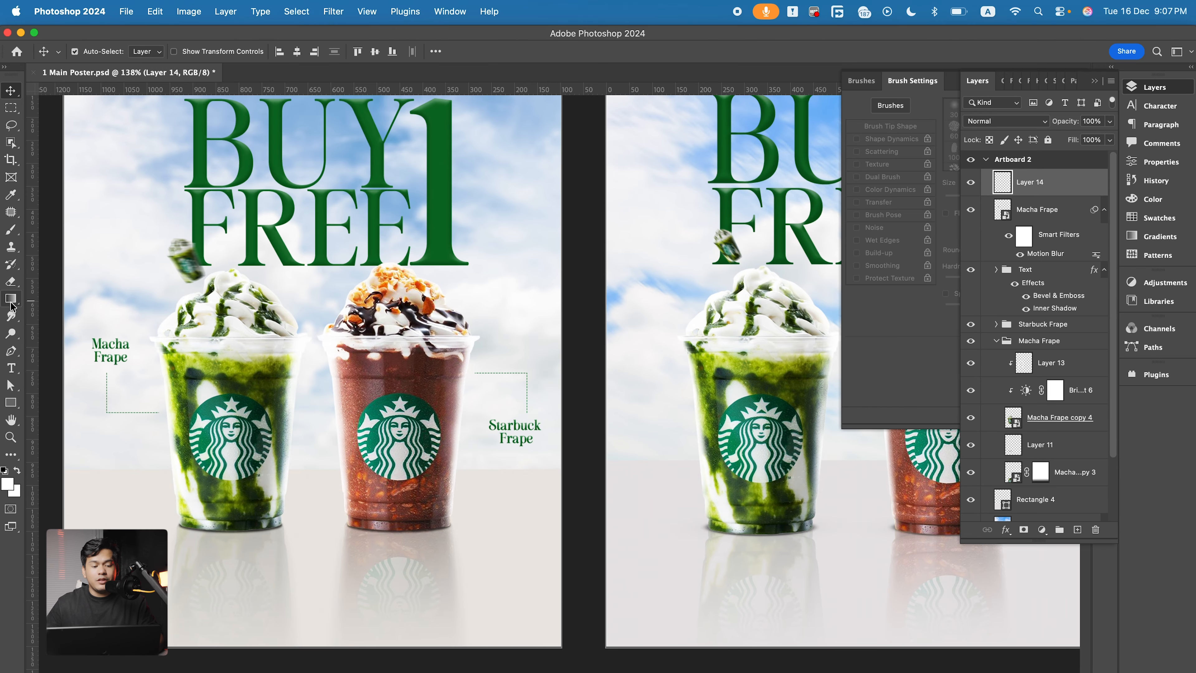
Draw an L-shaped Pen connector, about 101 × 94 px, beside Artboard 2's green cup, with no fill and a green 1 px stroke
click(11, 352)
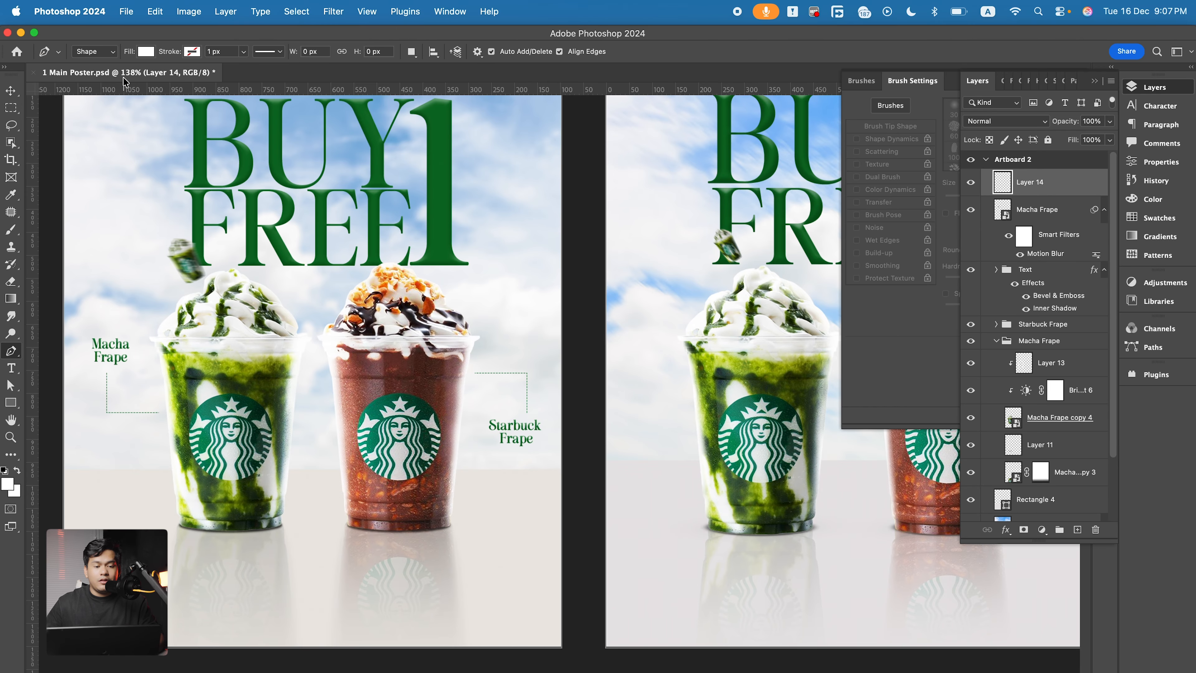
click(143, 52)
click(66, 78)
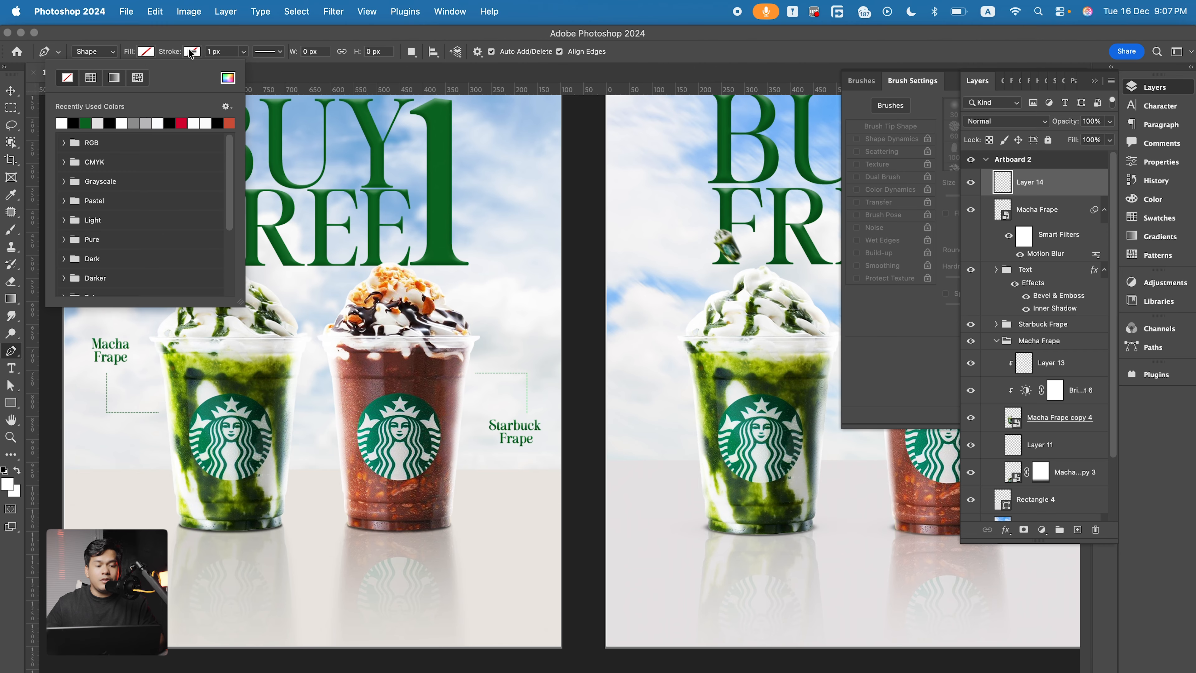
click(190, 52)
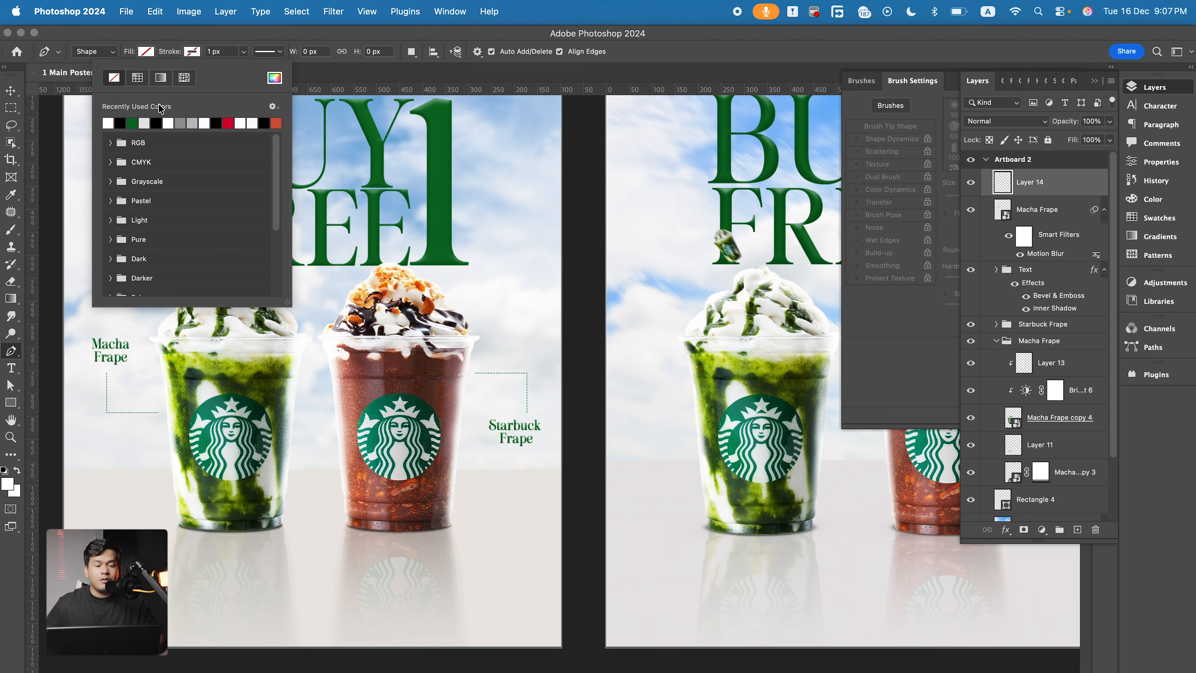
click(132, 122)
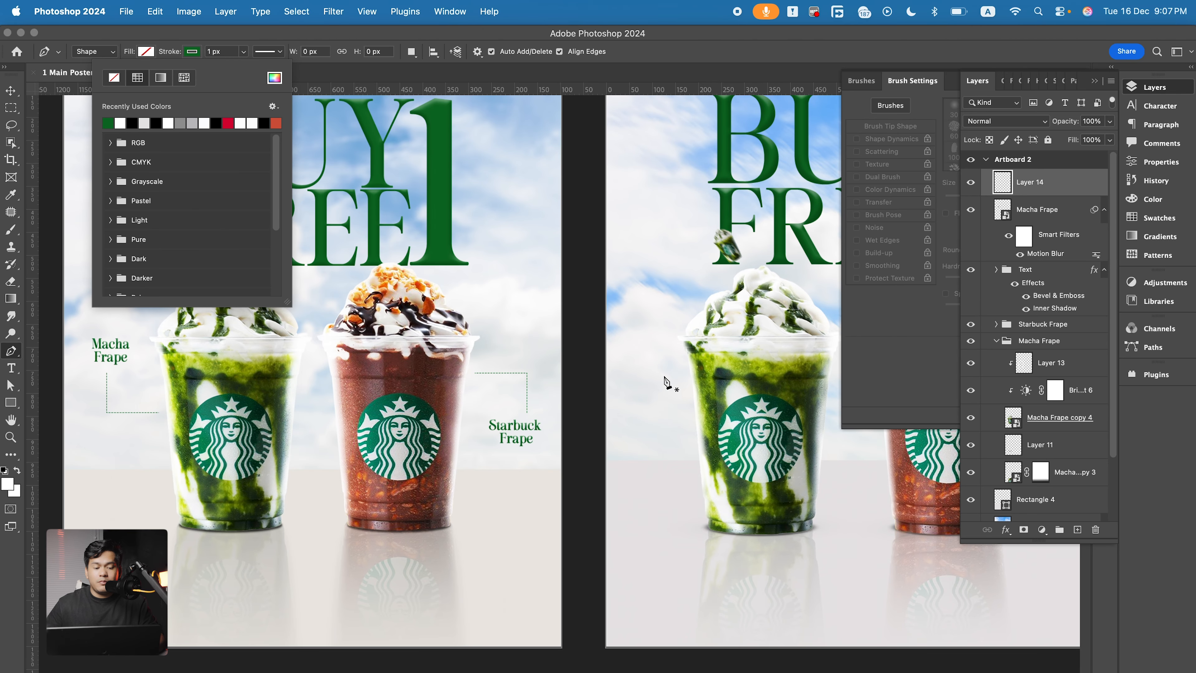
scroll(668, 382, up, 2)
scroll(664, 383, down, 2)
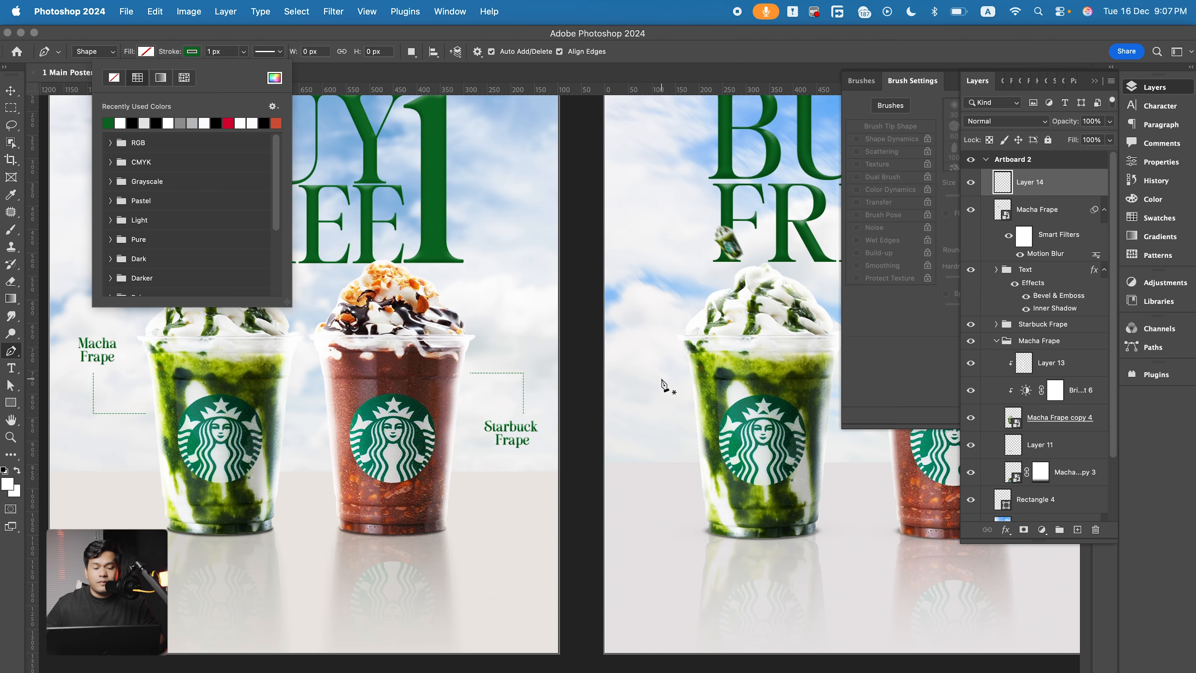
click(635, 363)
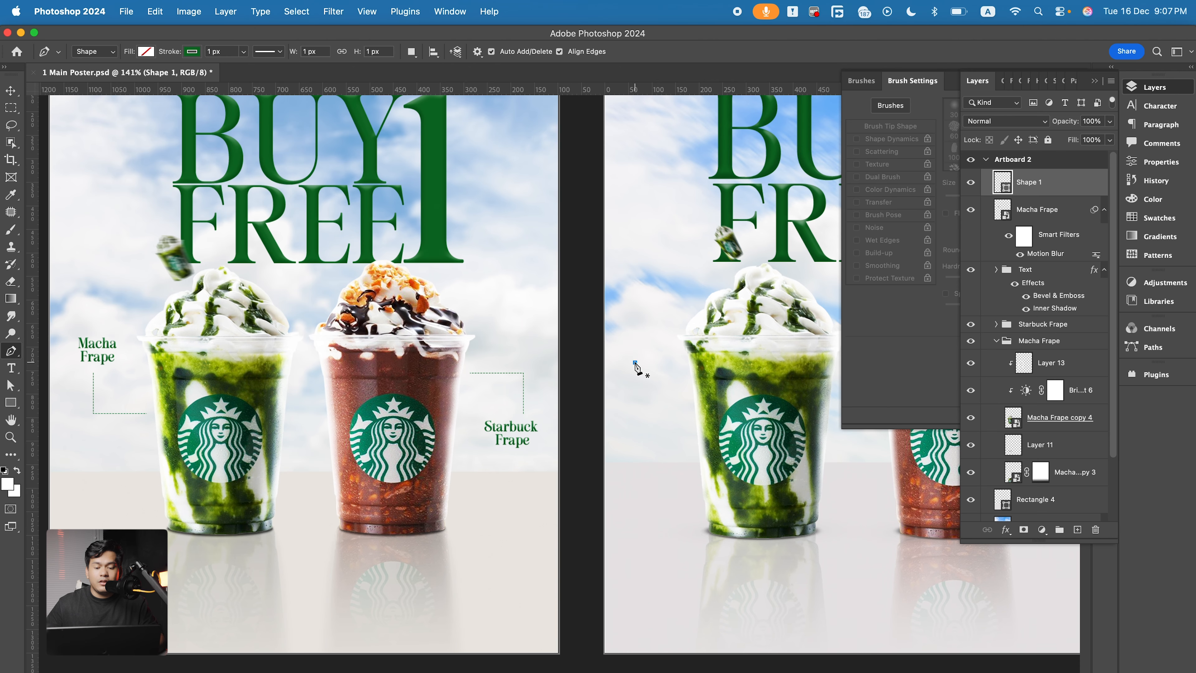
click(635, 406)
click(682, 407)
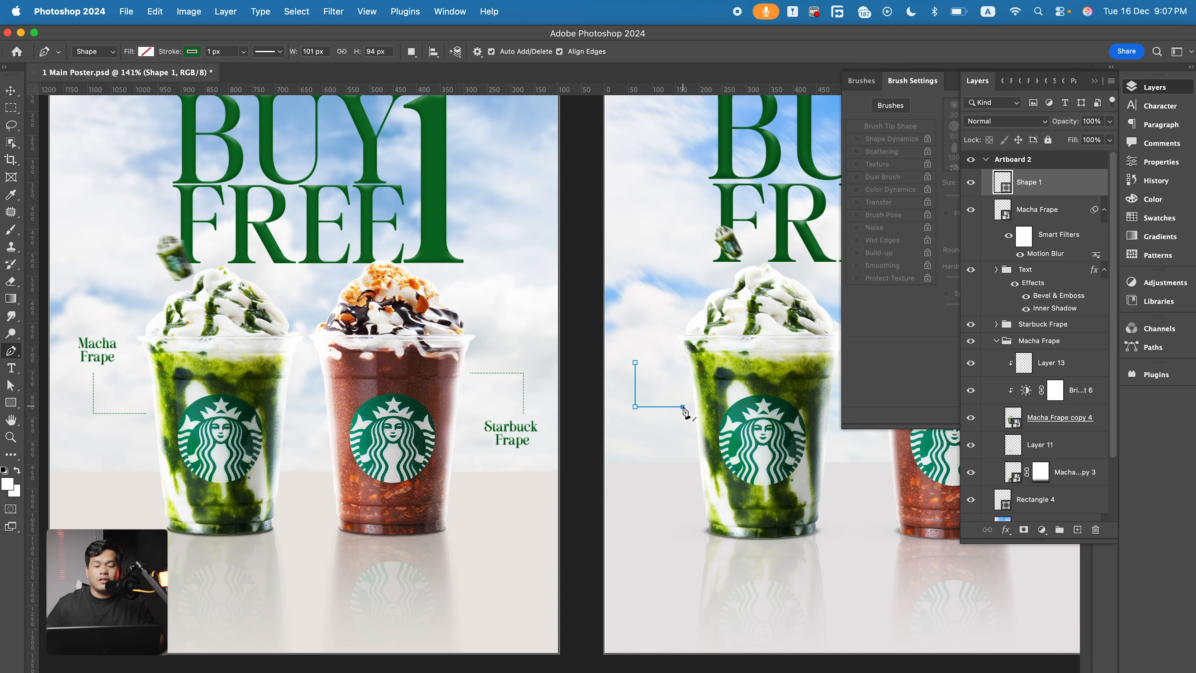
Change the L-shaped connector's stroke to a dashed line with round caps, matching the connector on Artboard 1
scroll(684, 409, up, 3)
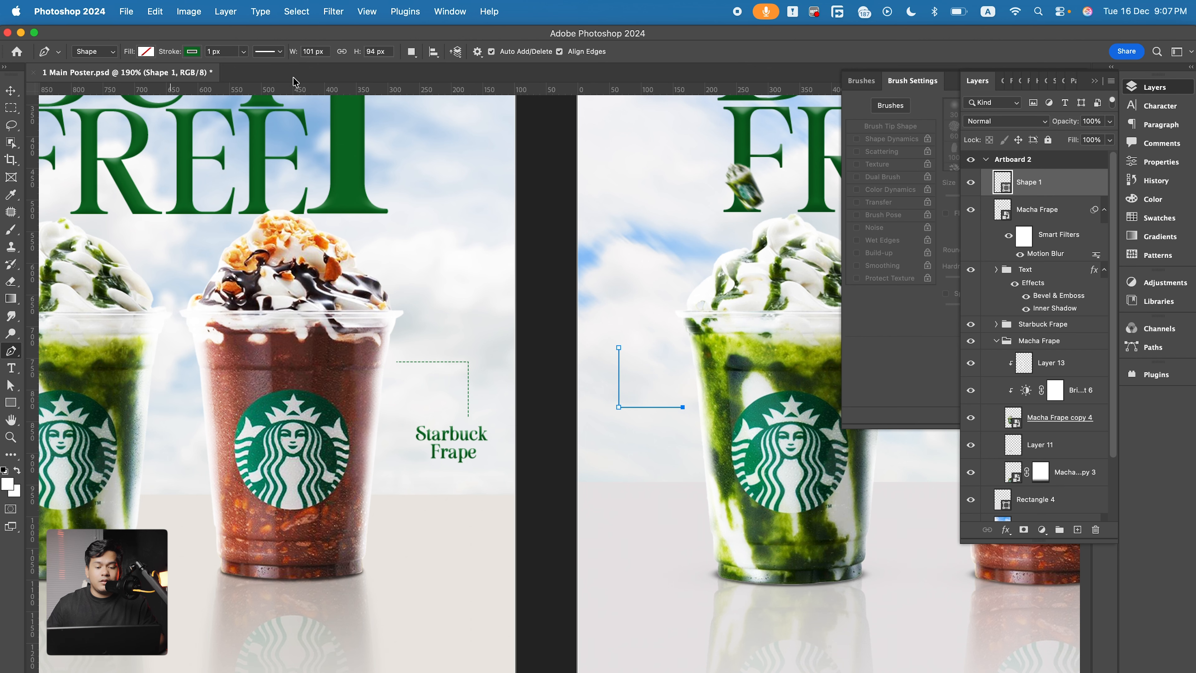
scroll(457, 401, up, 8)
scroll(451, 378, down, 2)
scroll(449, 336, down, 6)
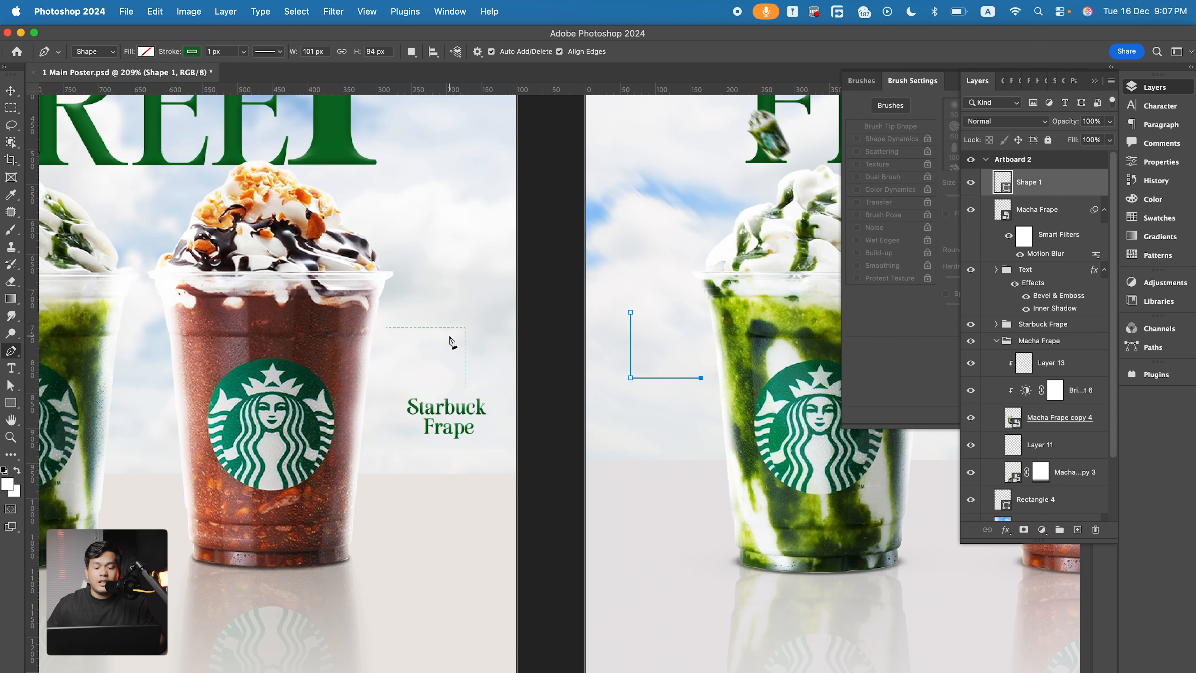
scroll(451, 339, up, 1)
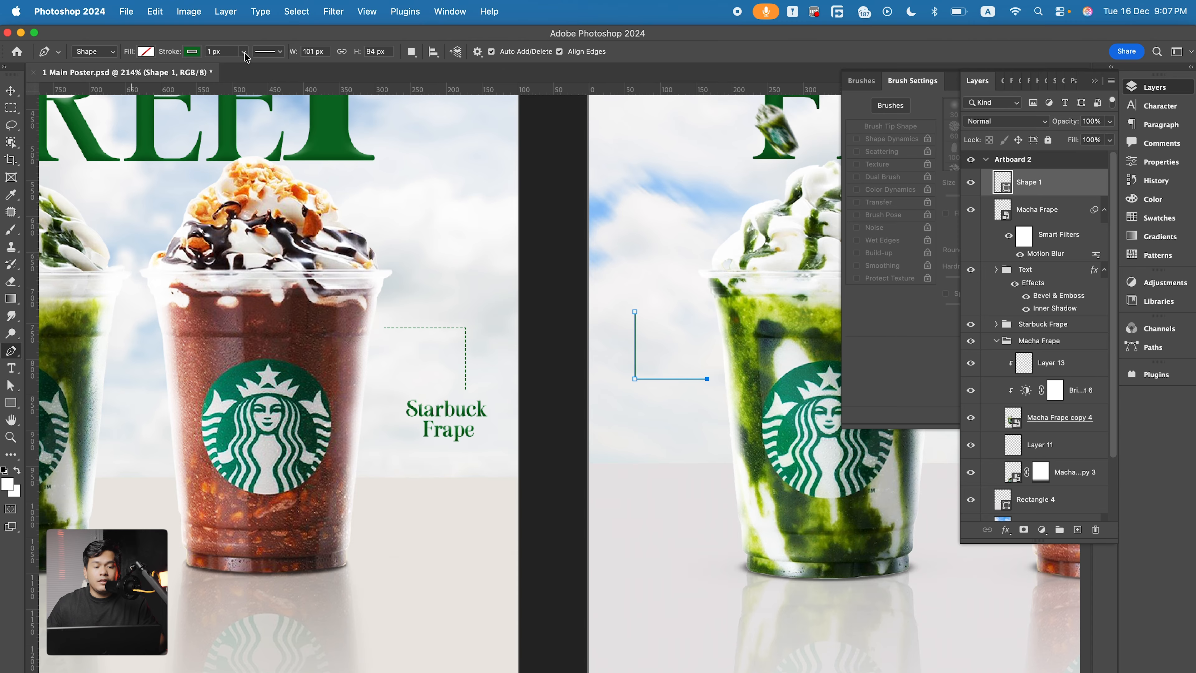
click(282, 53)
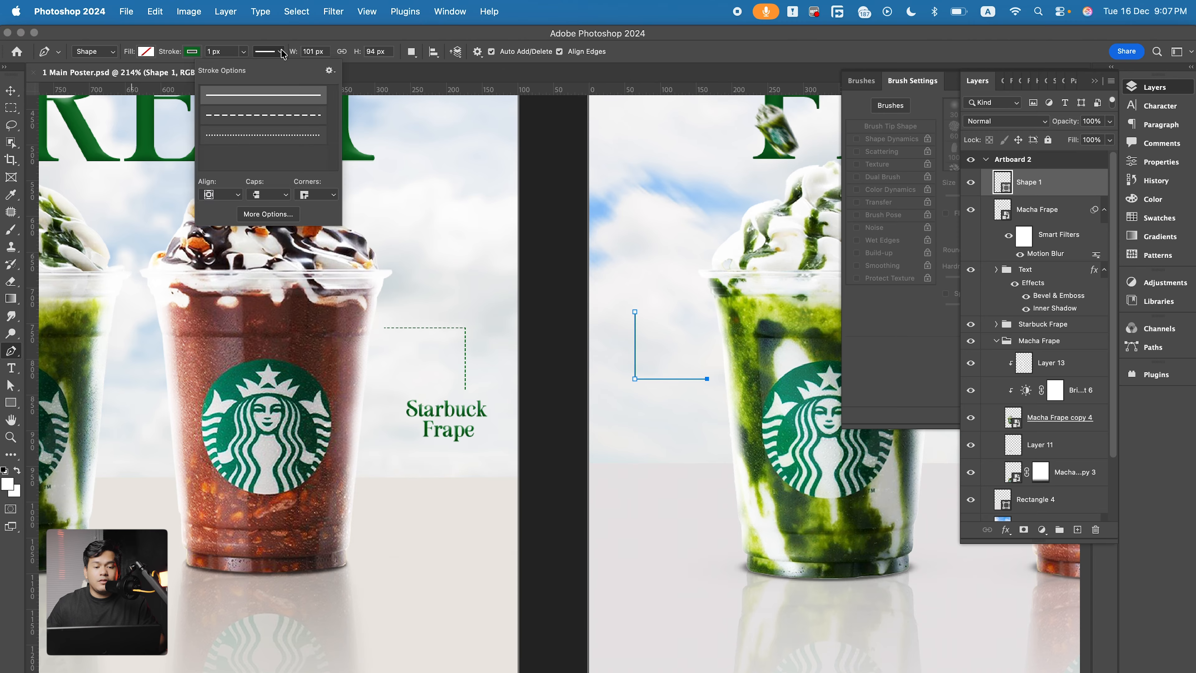
click(266, 118)
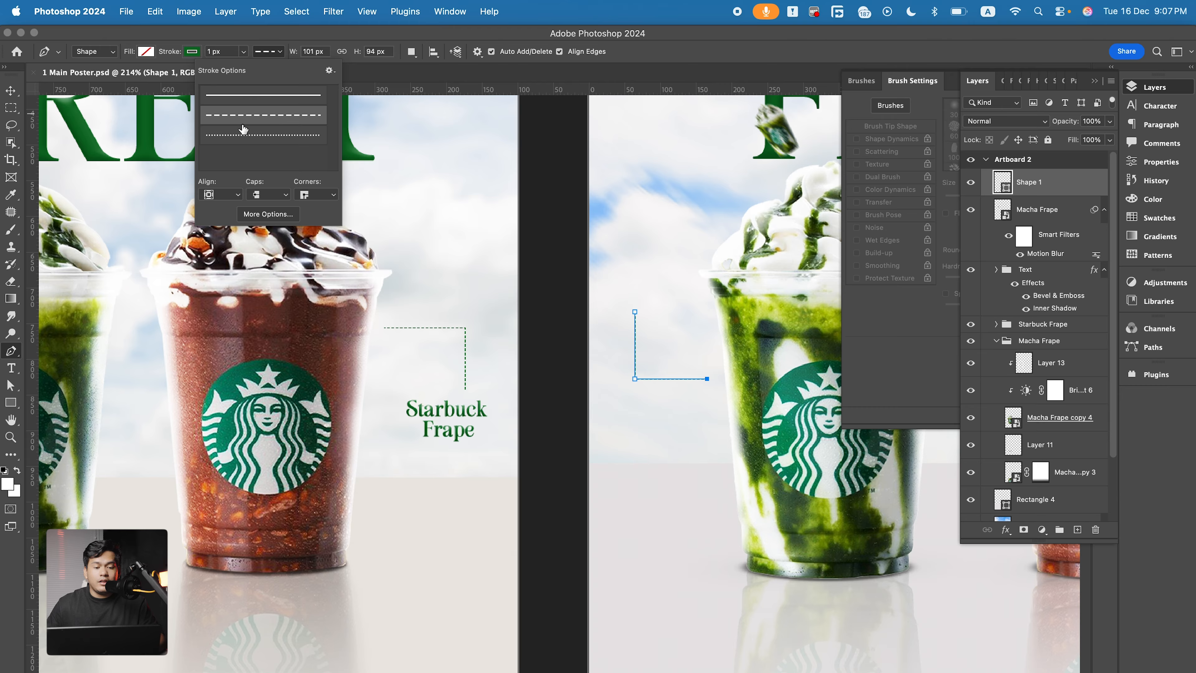
click(280, 201)
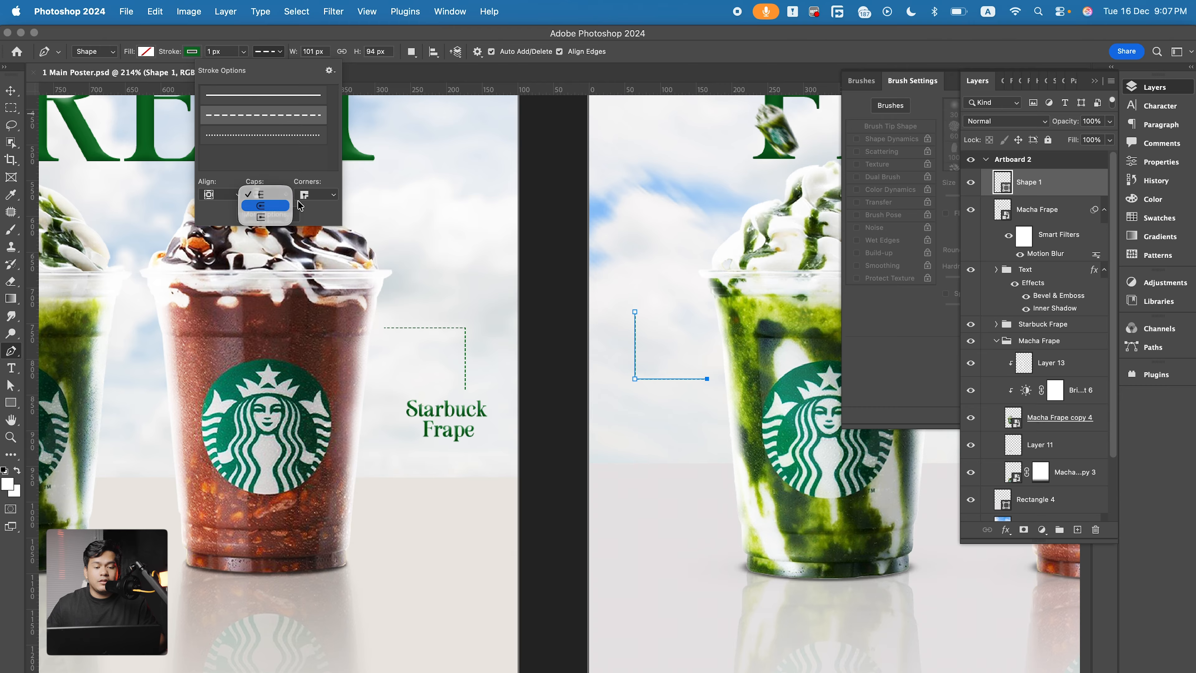
click(285, 205)
click(322, 195)
click(318, 205)
click(232, 195)
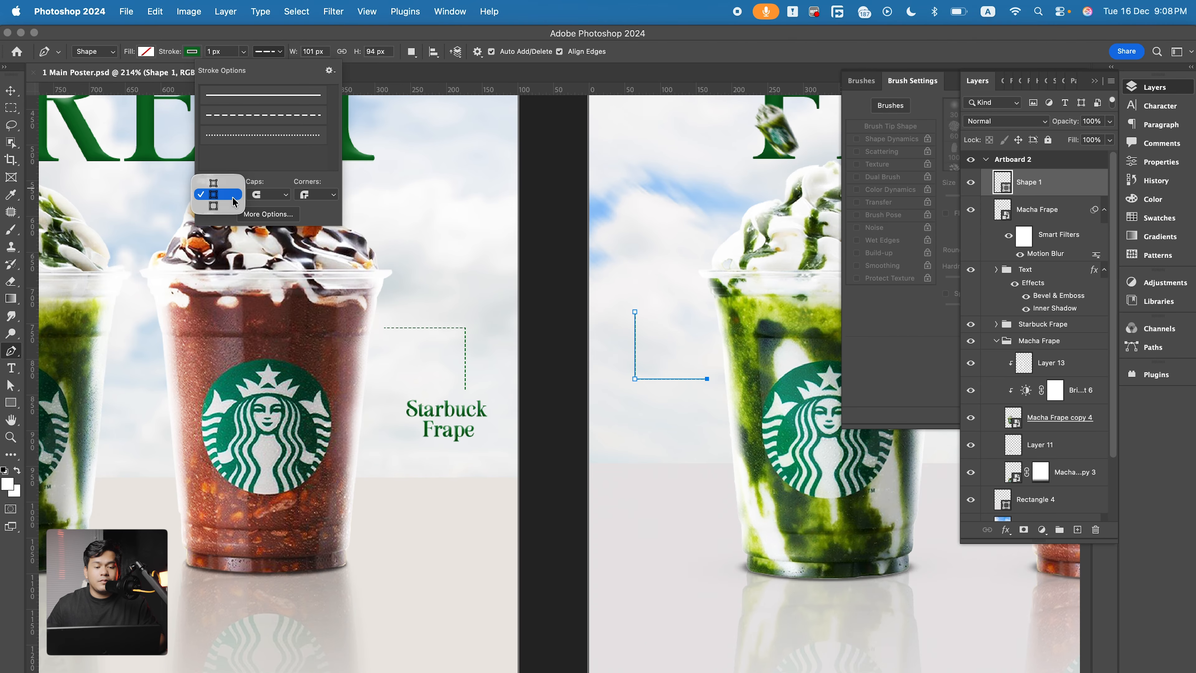
click(231, 195)
click(8, 94)
Add the two-line text label "Macha Frape" above the dashed connector on Artboard 2
scroll(656, 386, up, 3)
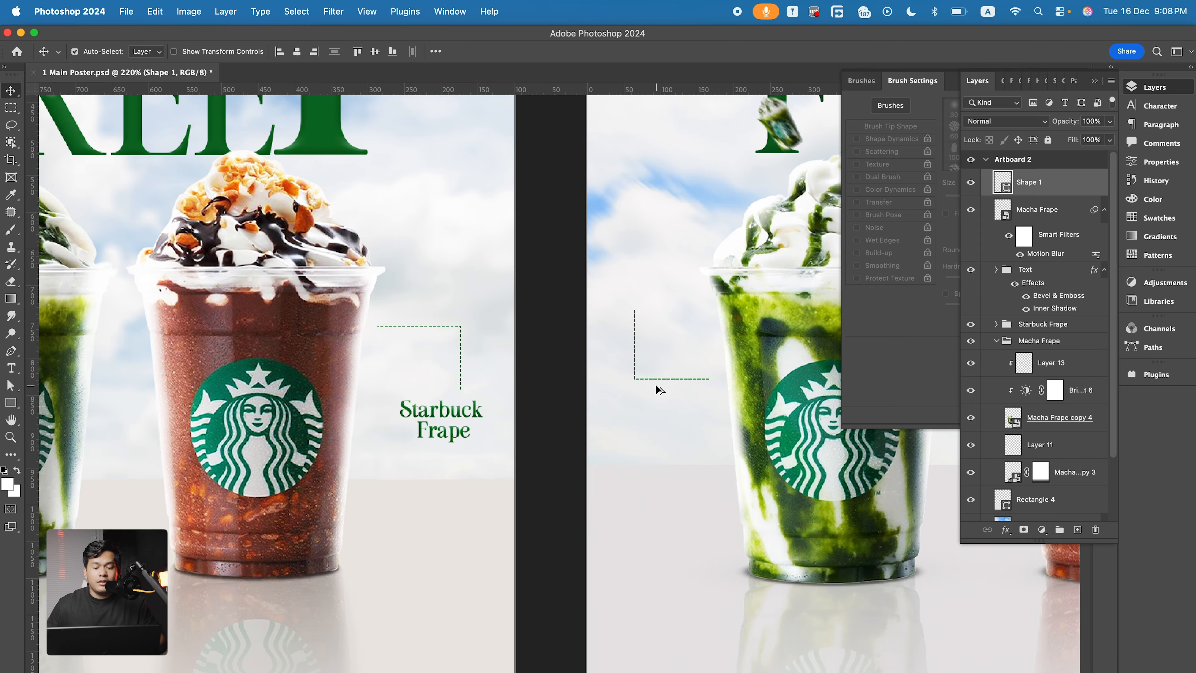
scroll(656, 386, down, 5)
scroll(656, 386, up, 4)
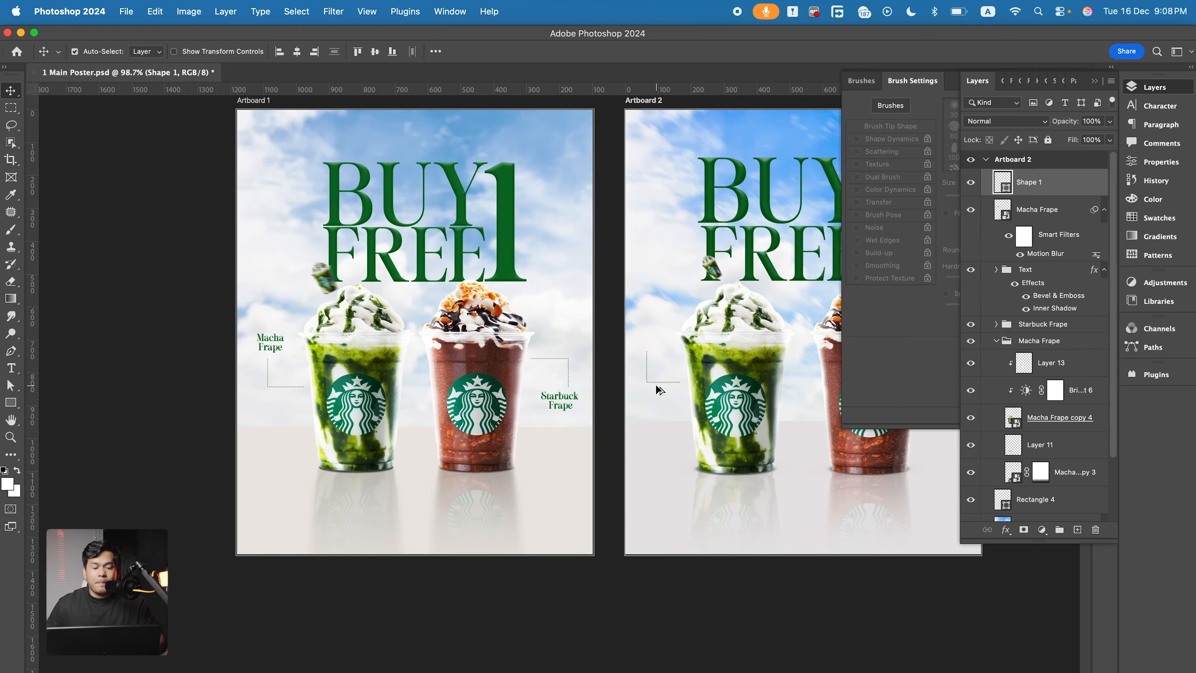
drag(645, 301, 630, 323)
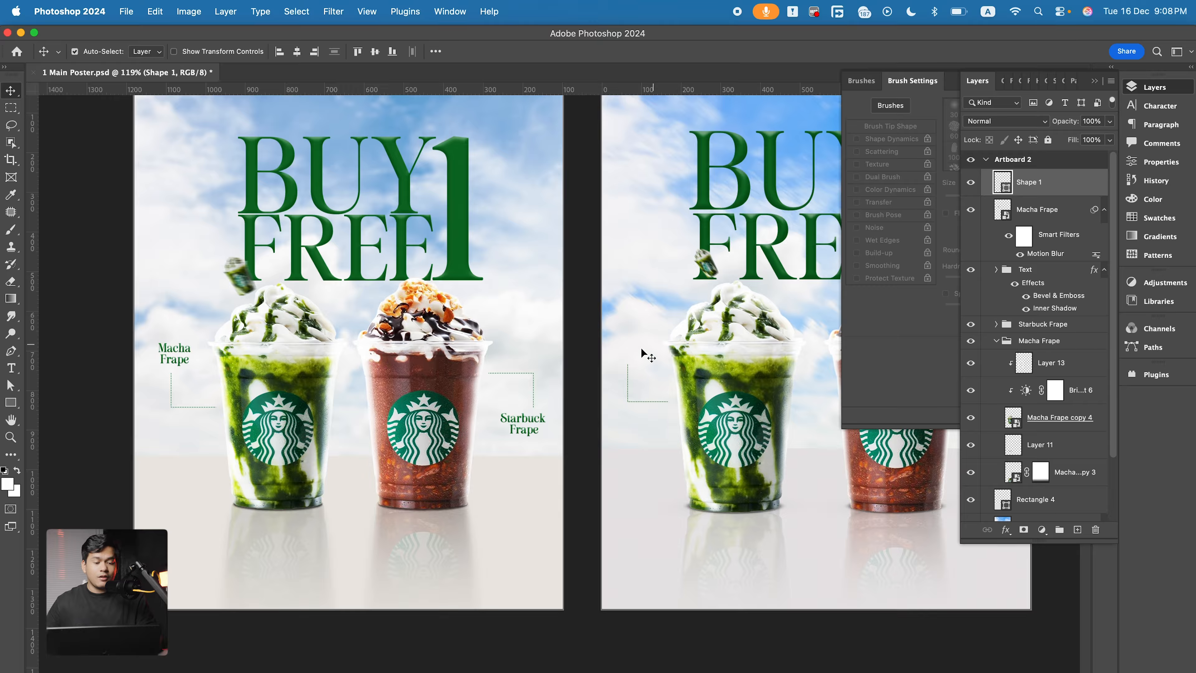
key(t)
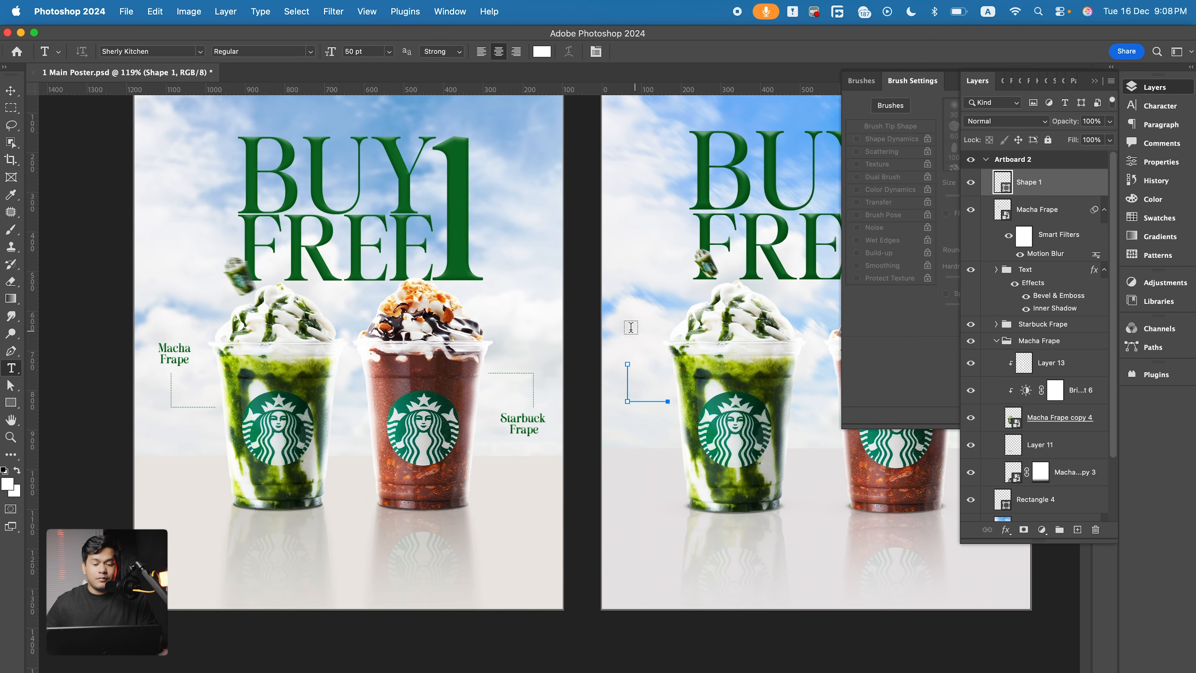
click(621, 329)
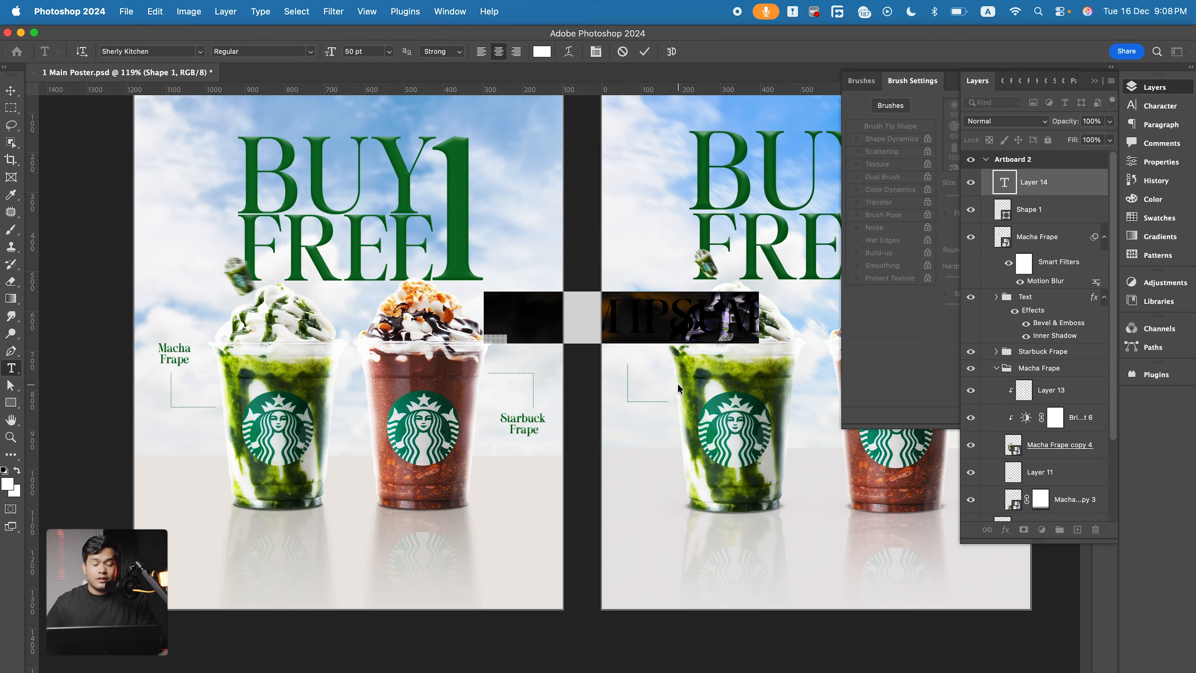
text(MA)
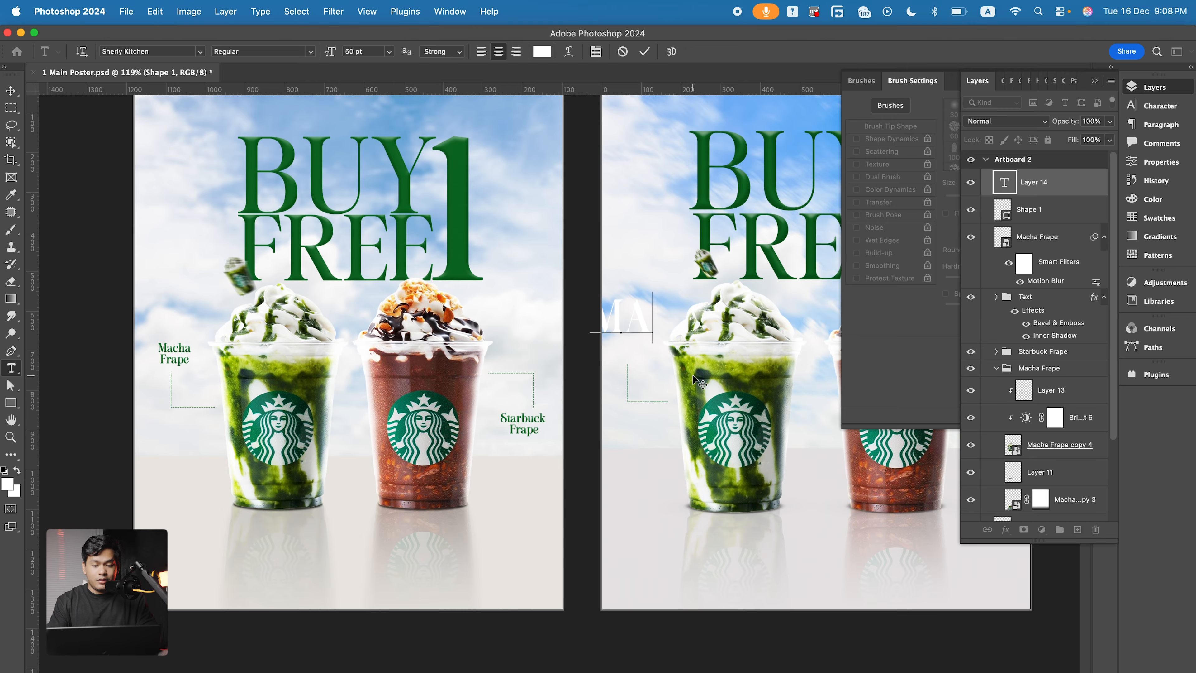
text(cha)
key(Return)
text(Frape)
key(Escape)
key(v)
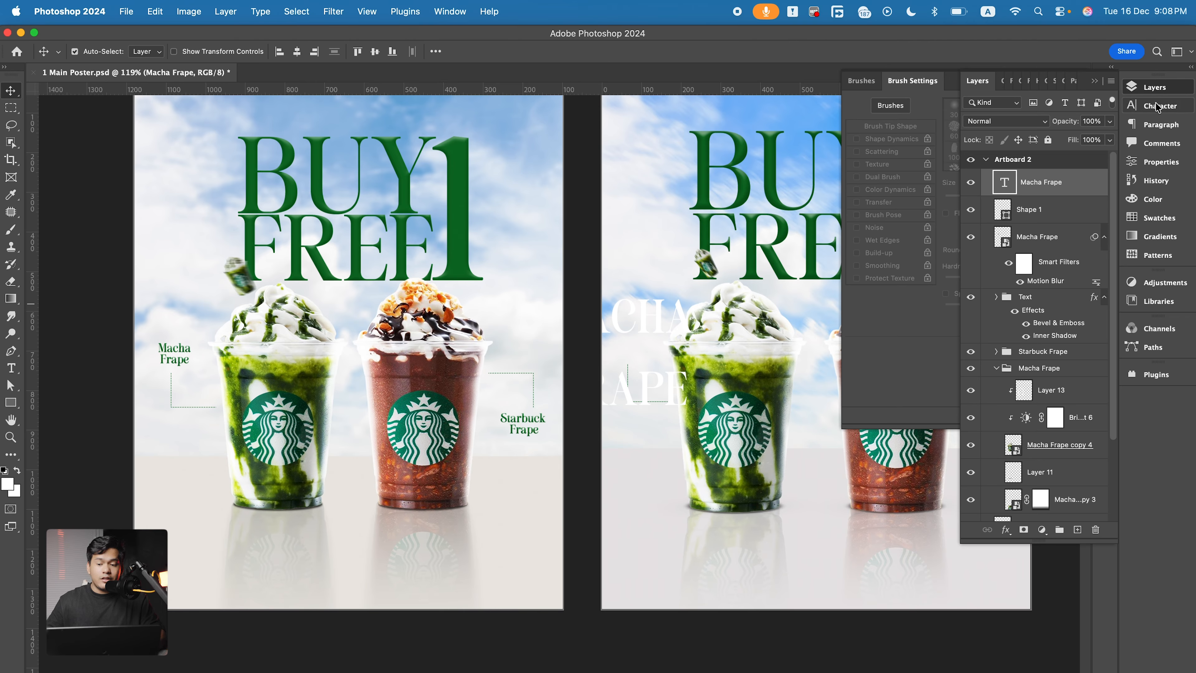
Recolour the Macha Frape label with the green #0b6e24 sampled from the large 1 on Artboard 1
click(1158, 107)
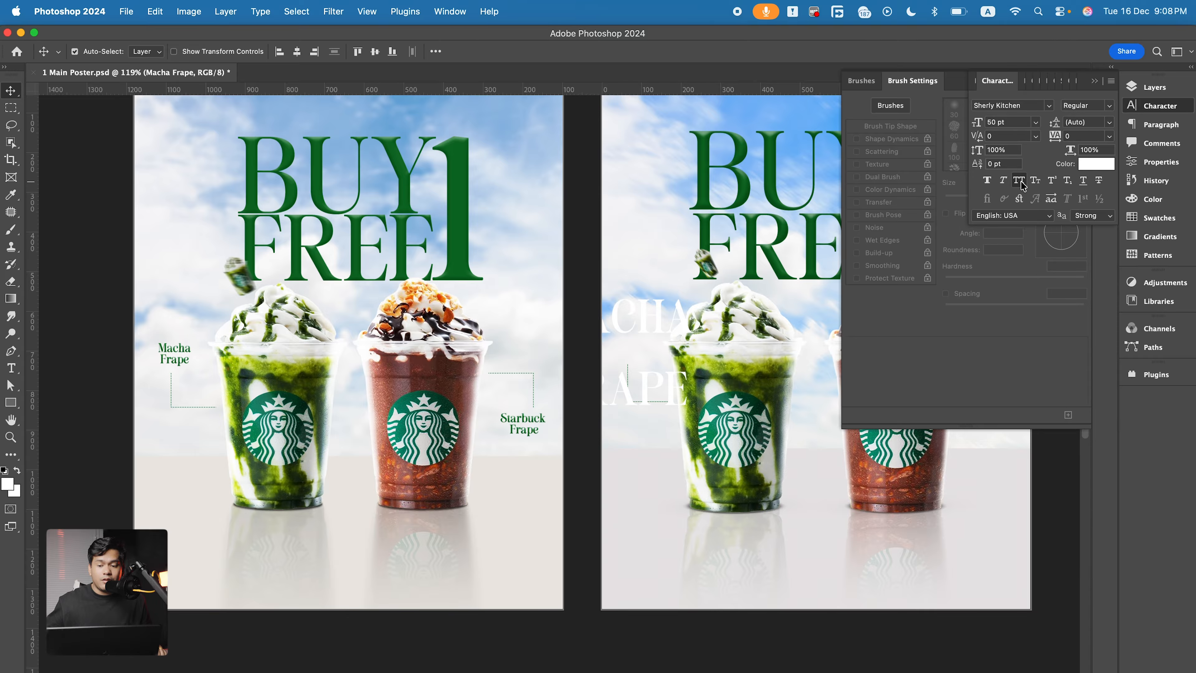
click(1096, 164)
click(463, 164)
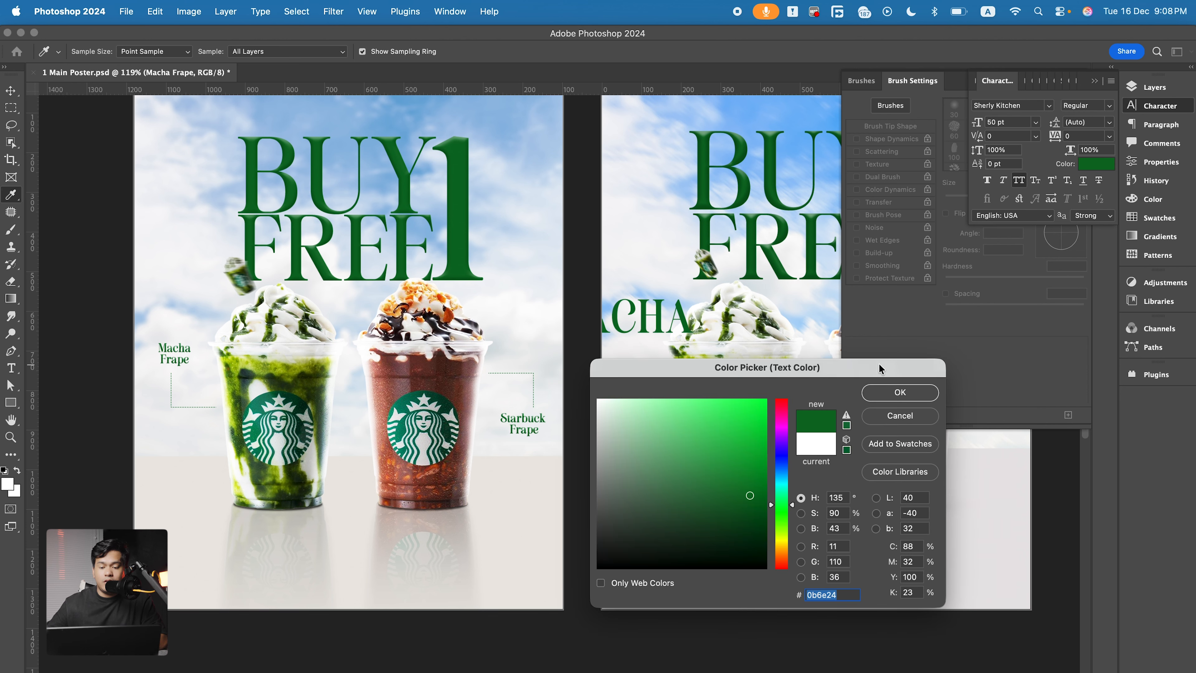
click(900, 392)
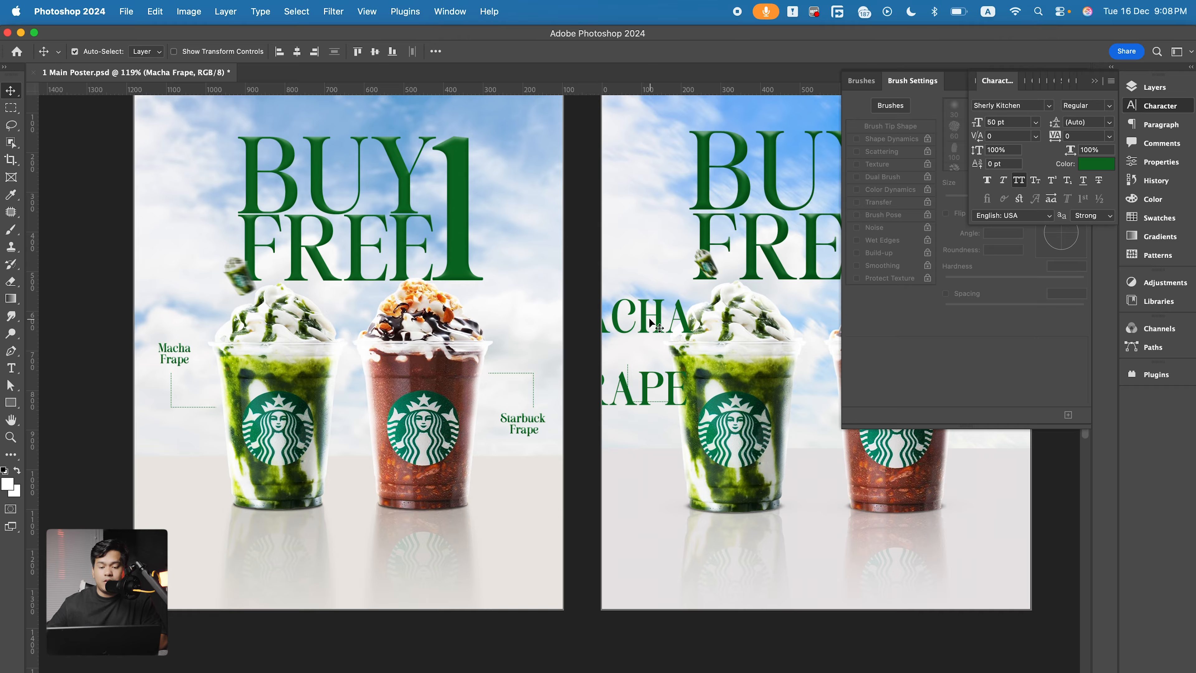
Scale the Macha Frape label down to about 10.4 pt above Artboard 2's dashed connector and turn off All Caps
key(super+t)
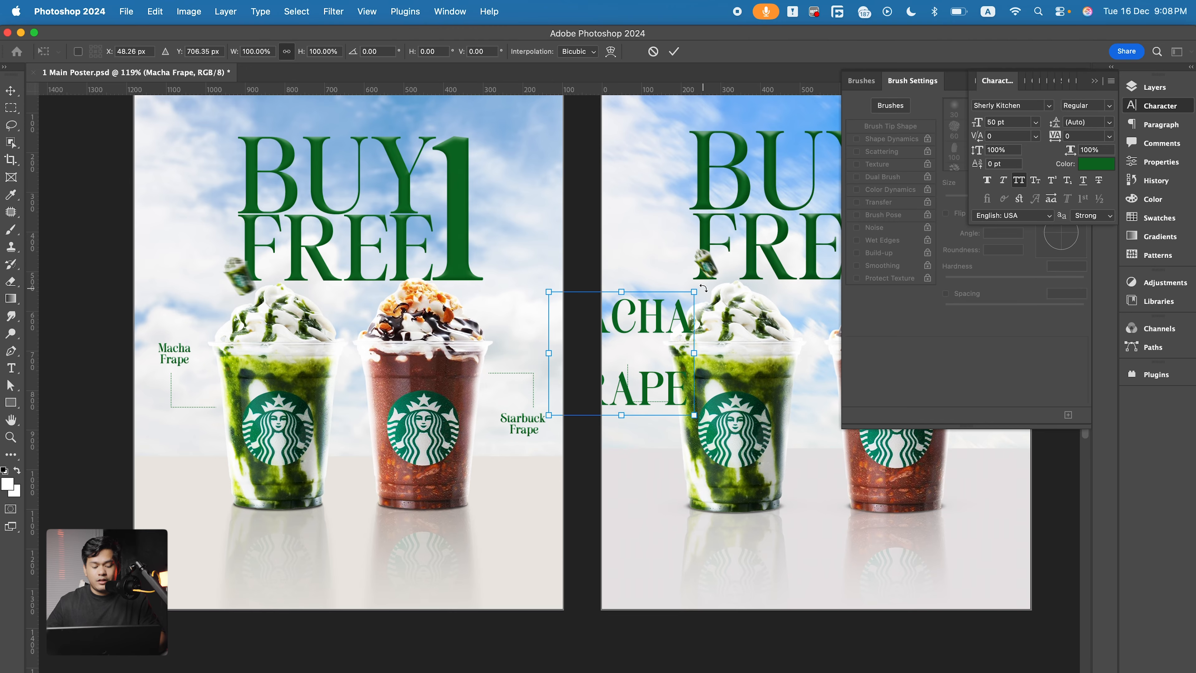
drag(694, 290, 634, 331)
scroll(653, 357, up, 2)
key(Return)
scroll(632, 354, up, 2)
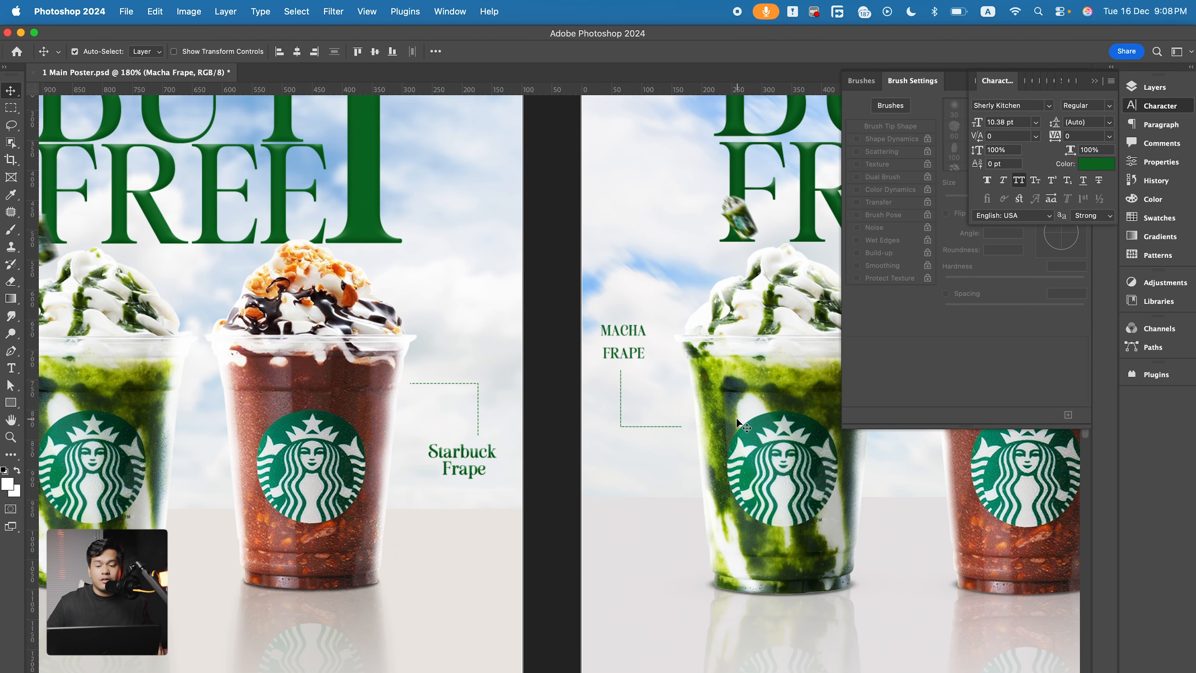
click(1019, 180)
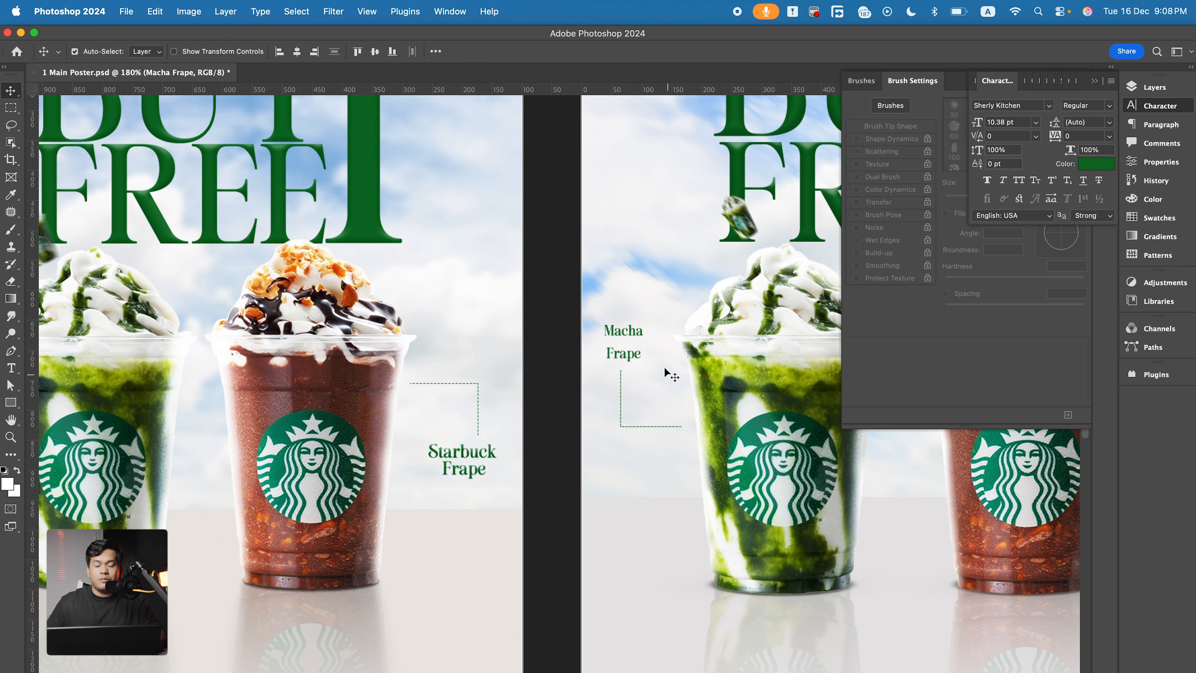
Set the Macha Frape label's leading to 11 pt, then enlarge the label proportionally to about 12 pt
drag(1055, 125, 1055, 124)
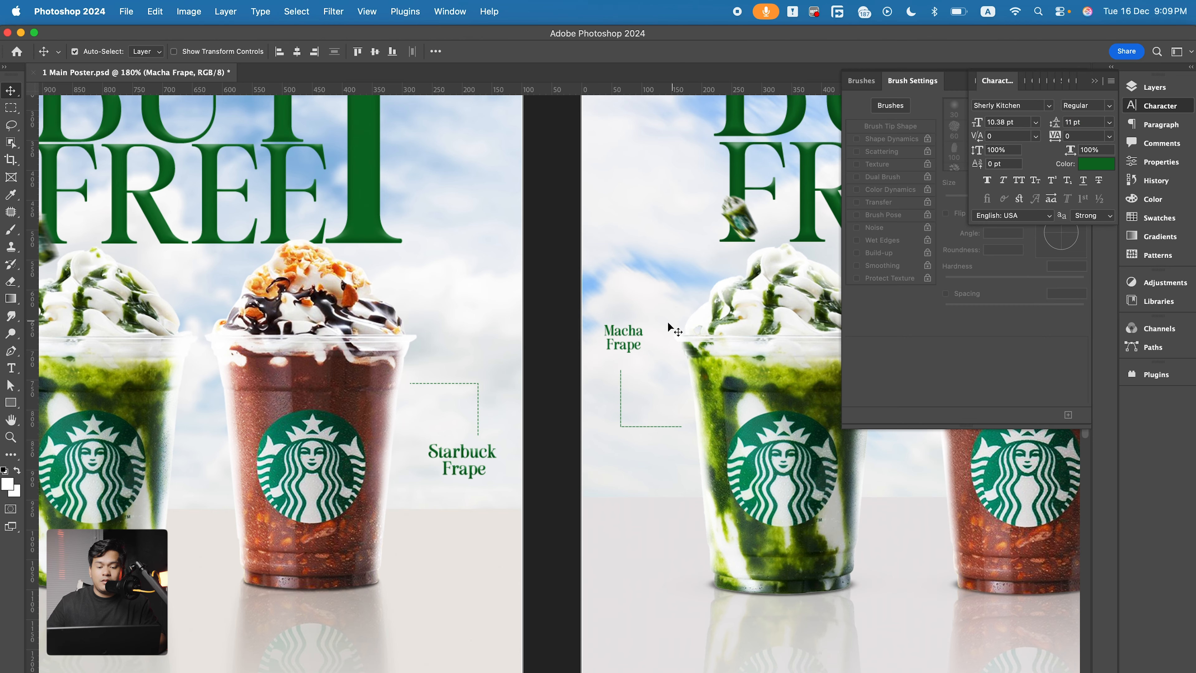
drag(621, 334, 650, 364)
key(super+t)
key(Return)
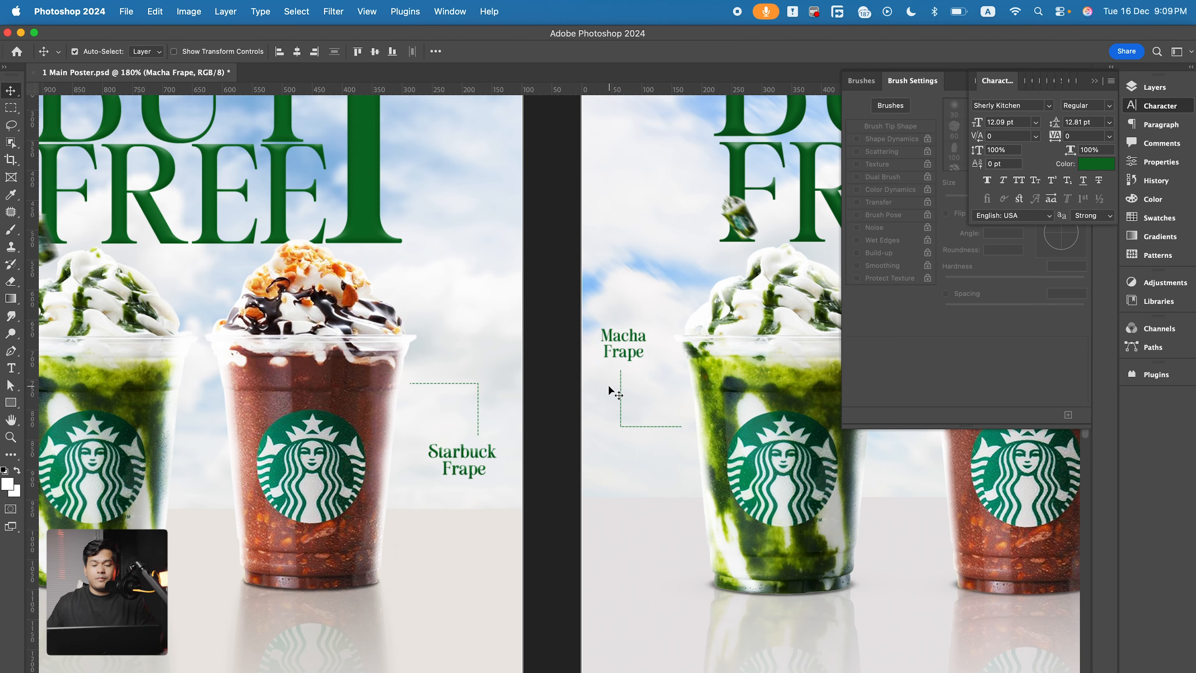
Duplicate the Macha Frape label with its dashed connector and place the copies beside the chocolate cup on Artboard 2
key(super+0)
scroll(617, 397, up, 2)
drag(690, 362, 504, 400)
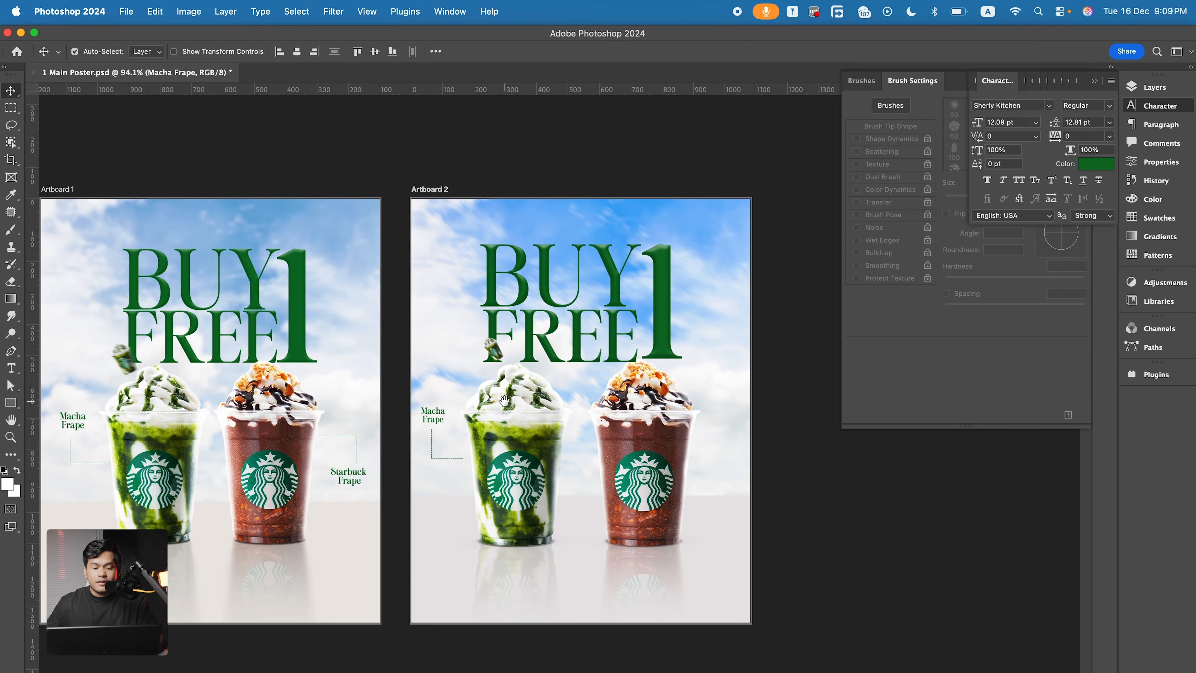
scroll(702, 443, up, 3)
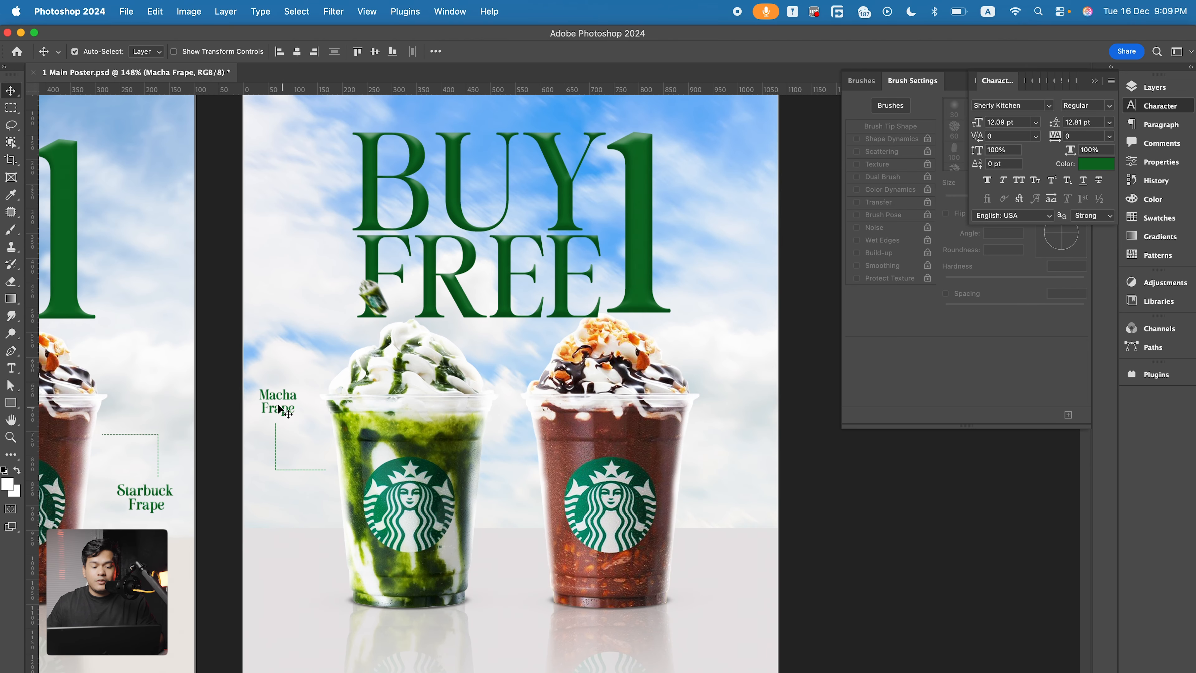
click(1150, 88)
shift+click(1031, 212)
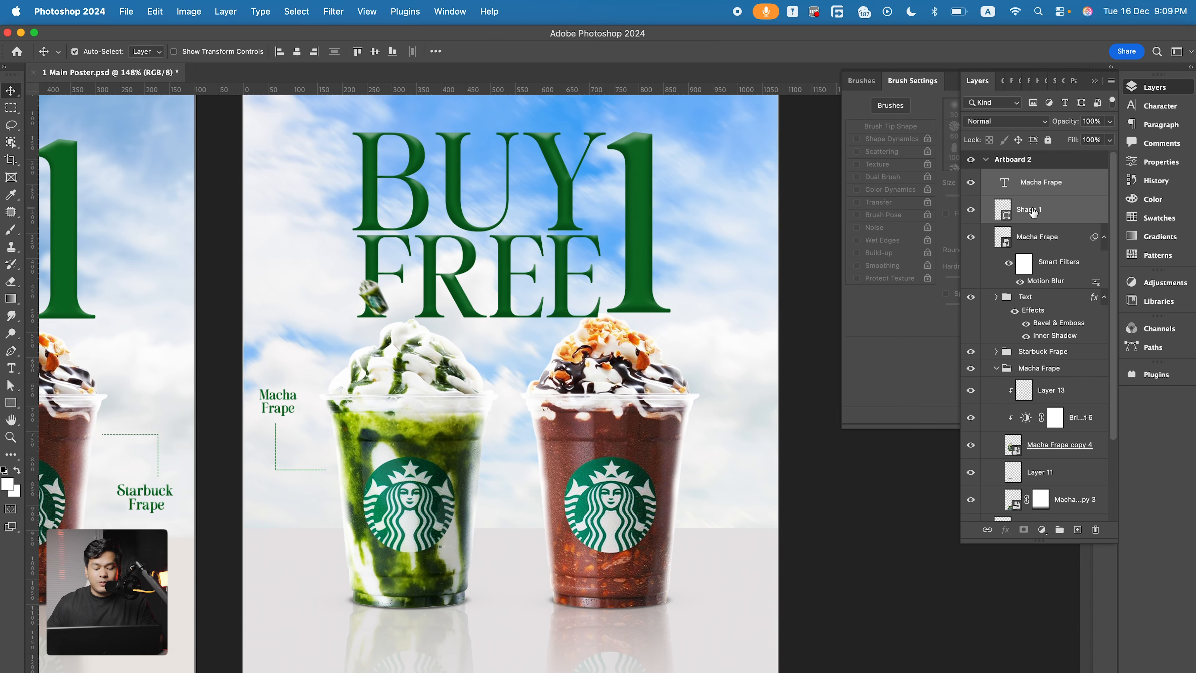
key(super+j)
key(super+t)
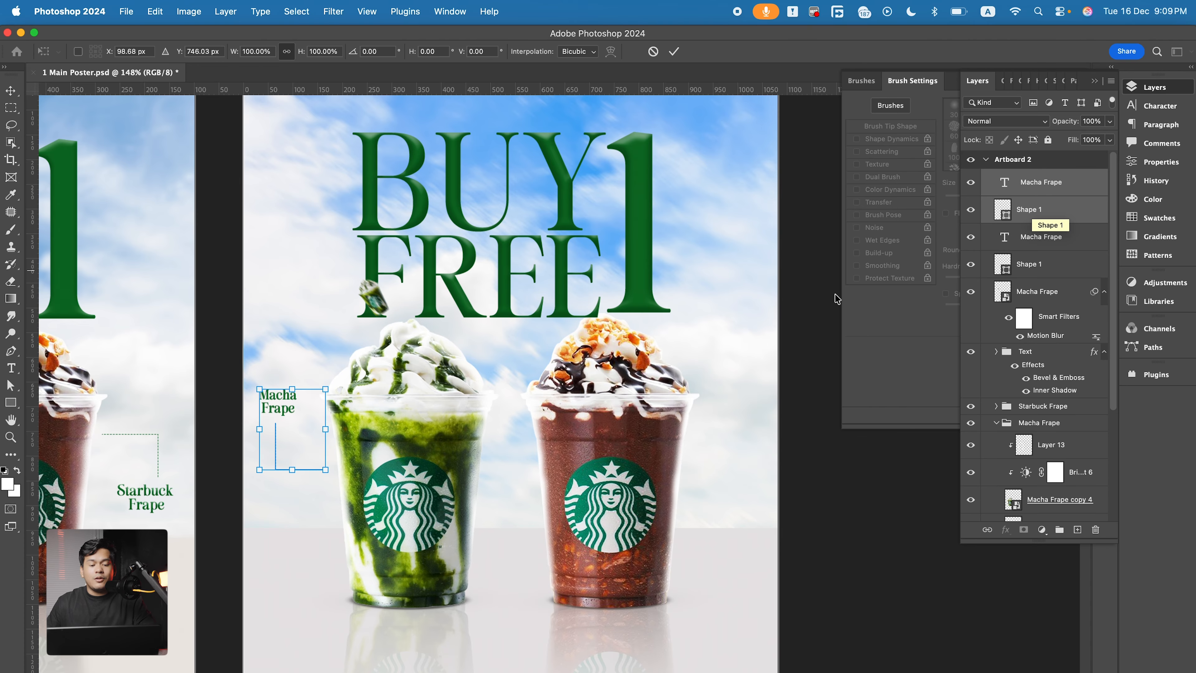
drag(289, 439, 730, 445)
key(Return)
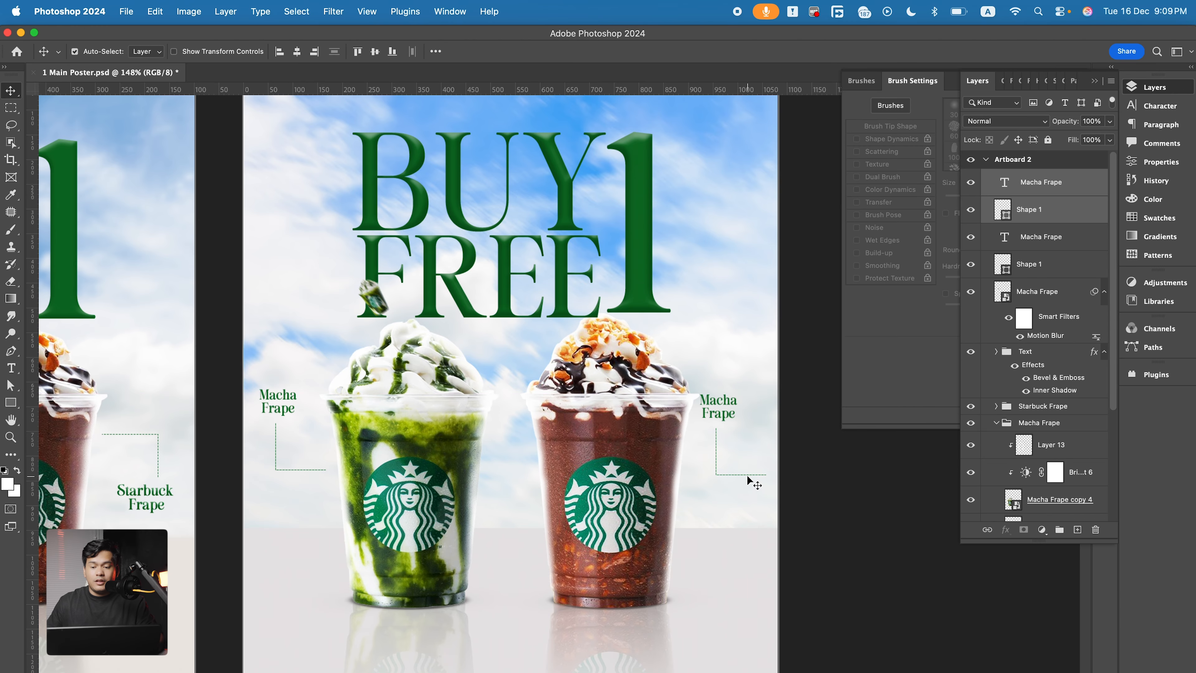
Flip the duplicated dashed connector beside the chocolate cup both vertically and horizontally
scroll(749, 474, up, 1)
click(1048, 215)
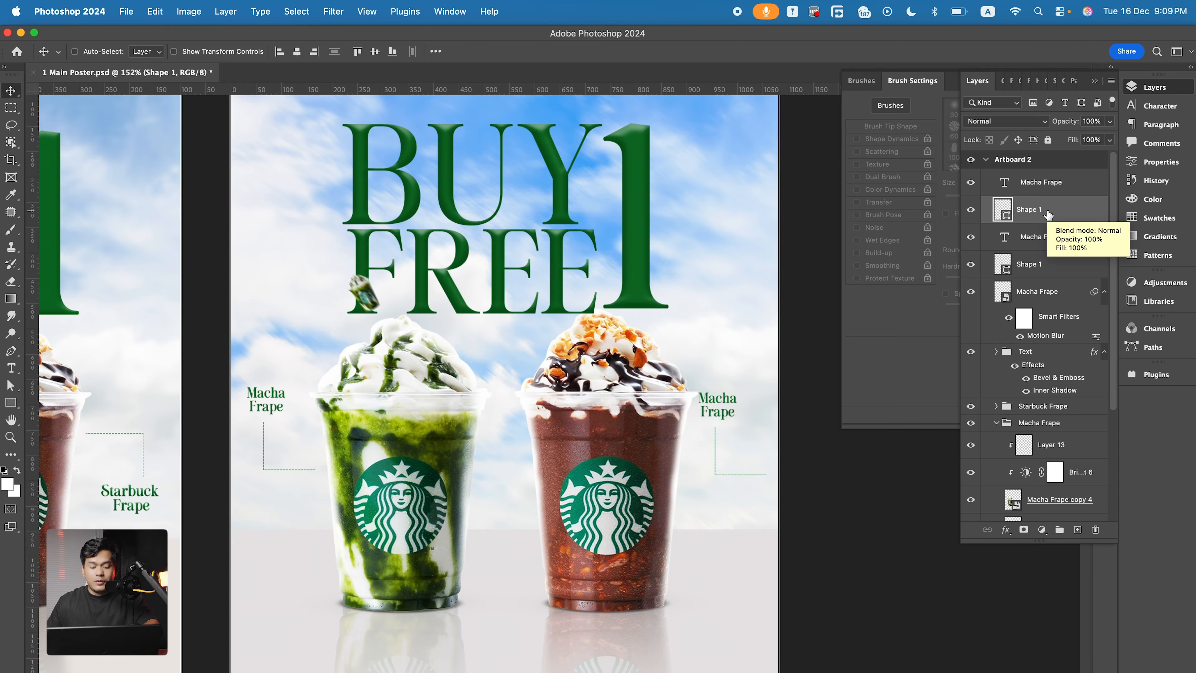
key(ctrl+t)
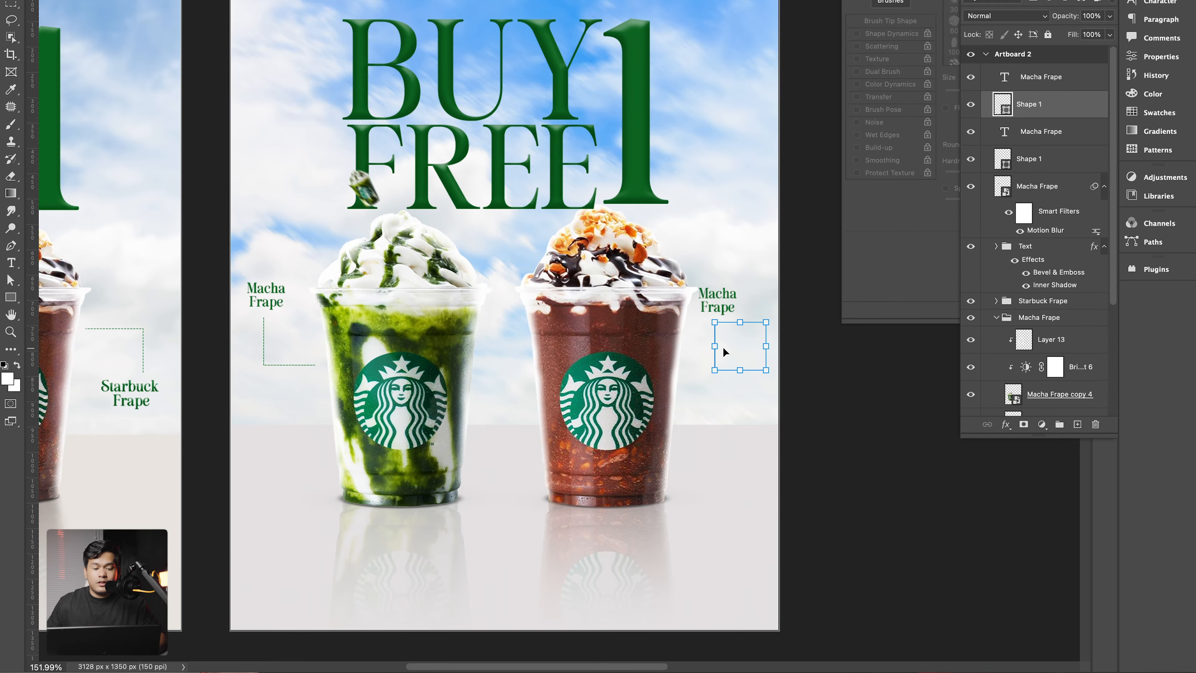
right_click(722, 345)
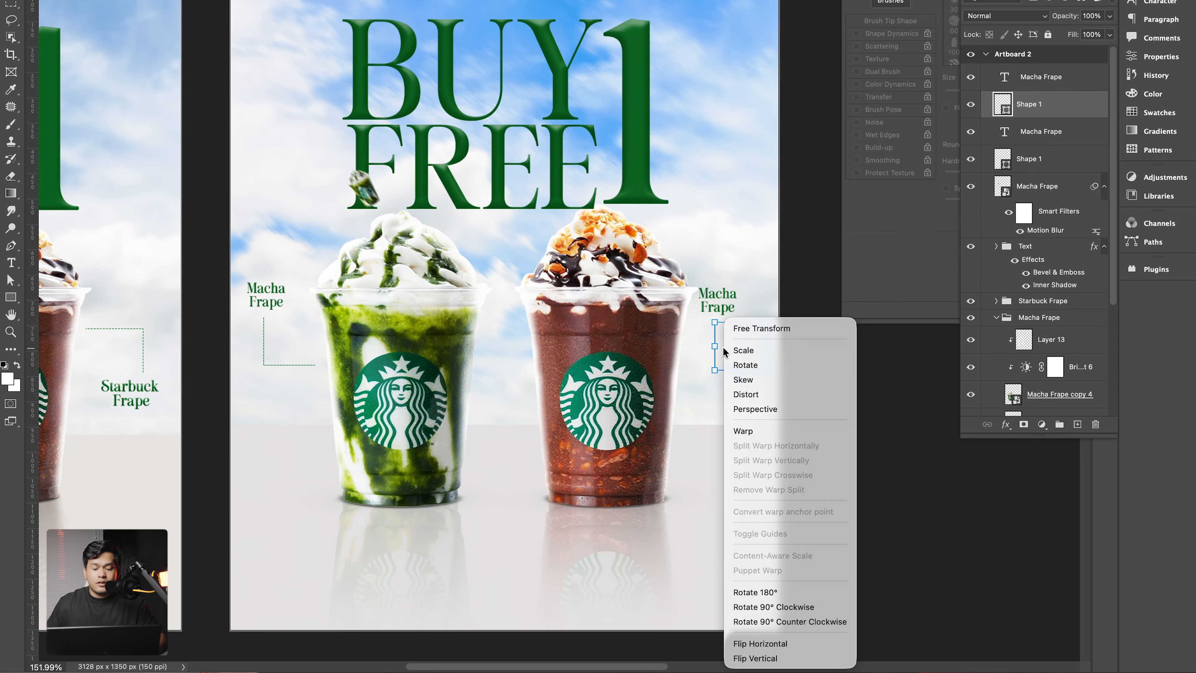
click(763, 657)
key(Return)
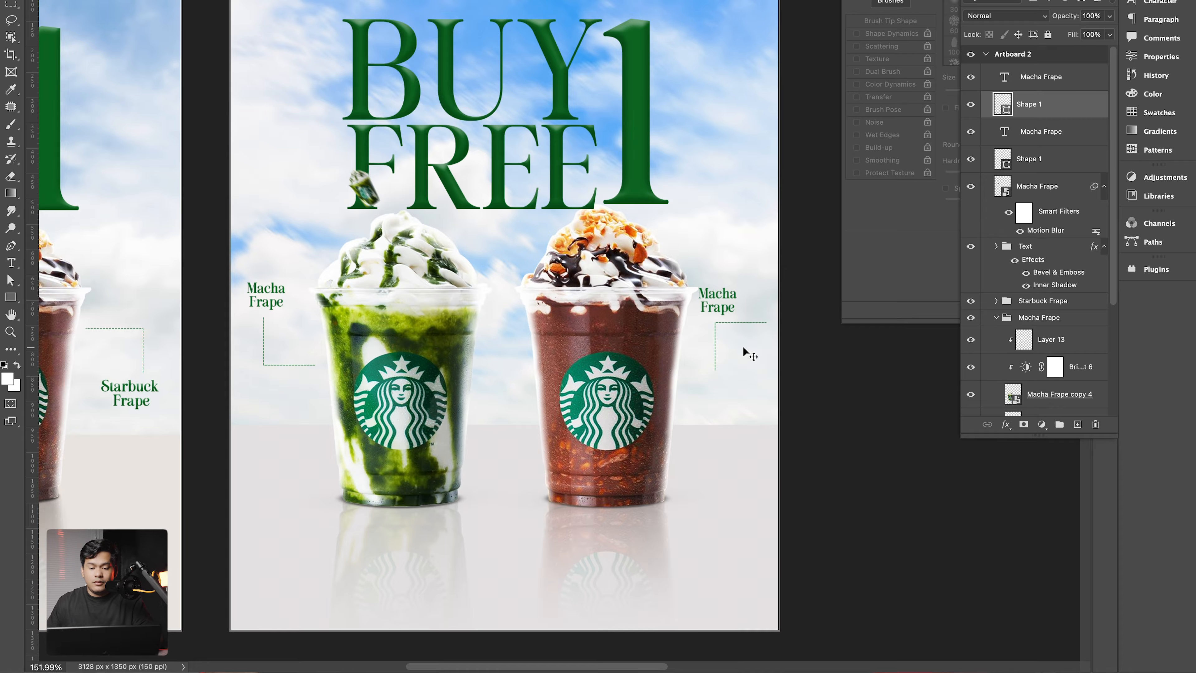
key(ctrl+t)
right_click(739, 335)
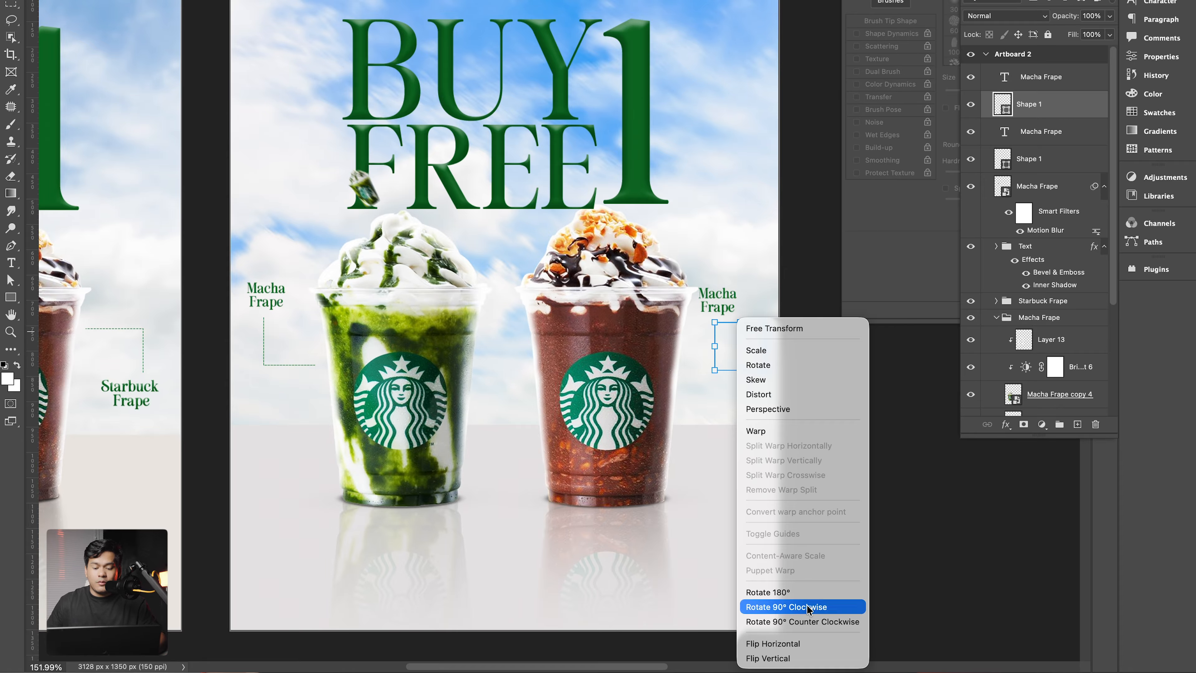
click(804, 646)
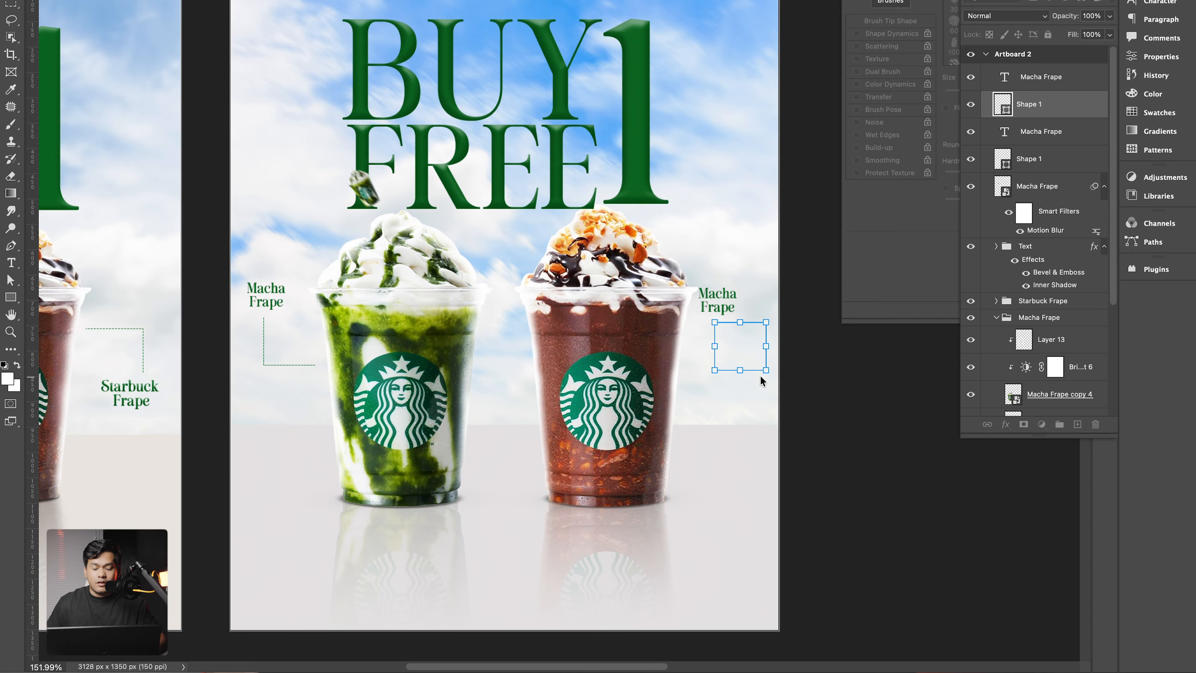
key(Return)
Move the flipped connector closer to the chocolate cup and place the duplicated label beneath its vertical end
key(ctrl)
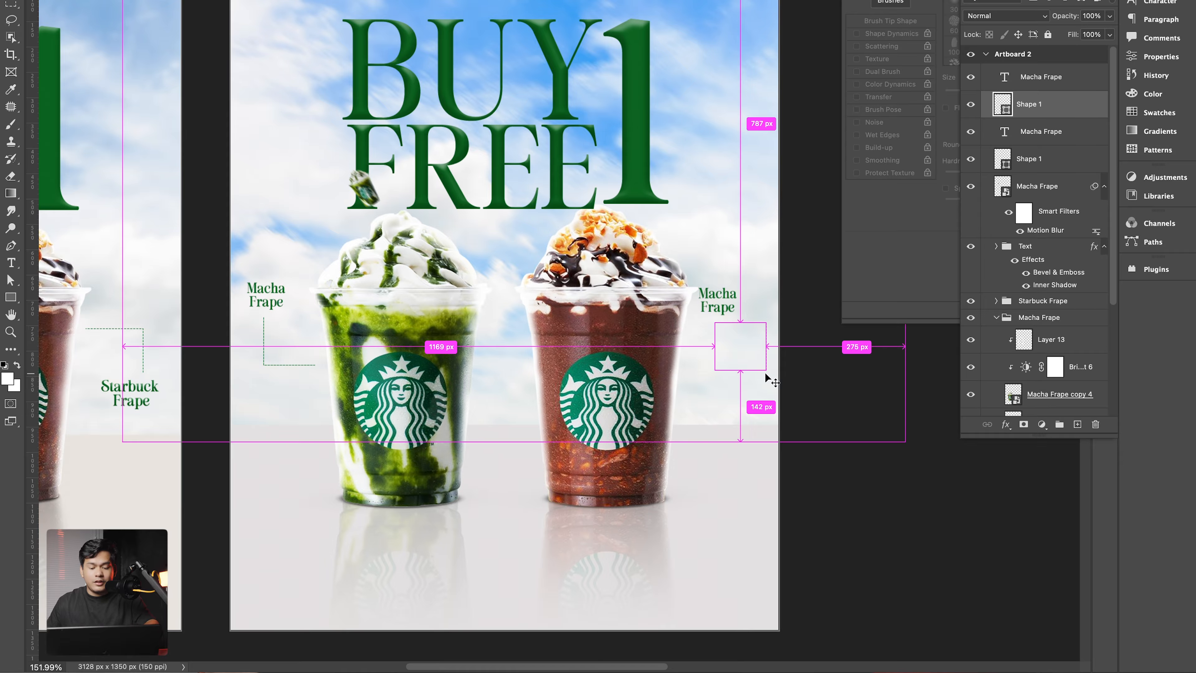
drag(743, 347, 724, 355)
drag(713, 300, 731, 387)
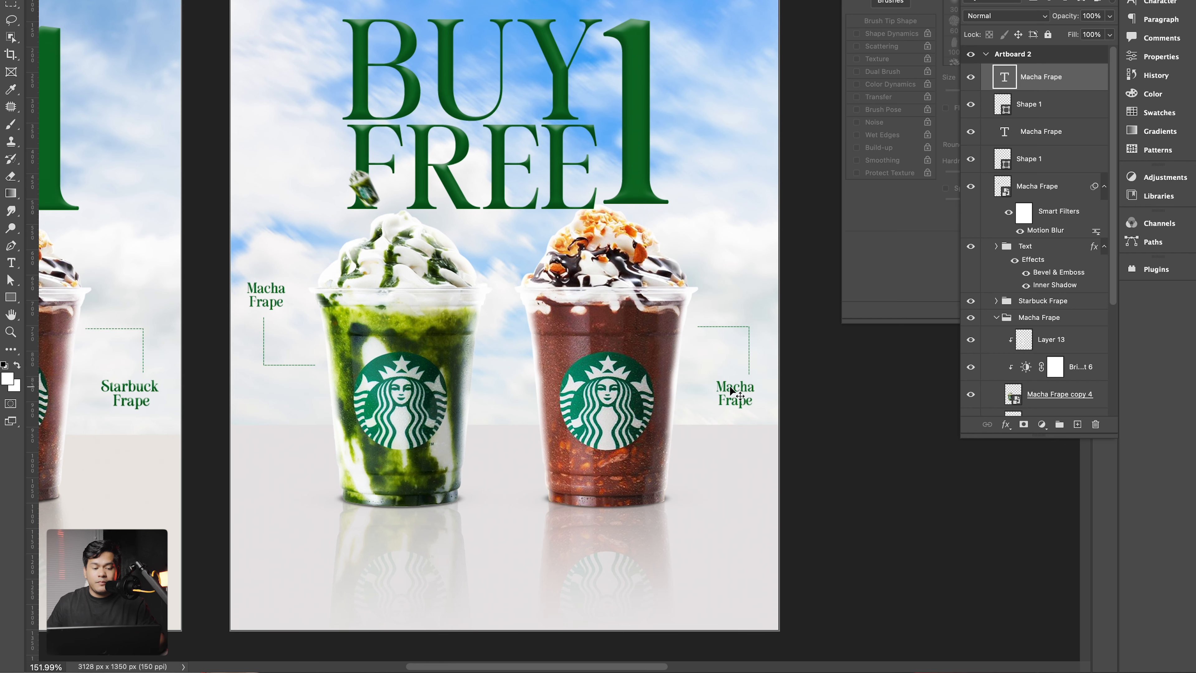
Replace the word Macha with "Starbuck" in the duplicated label beside the chocolate cup
scroll(731, 387, up, 4)
scroll(731, 390, down, 2)
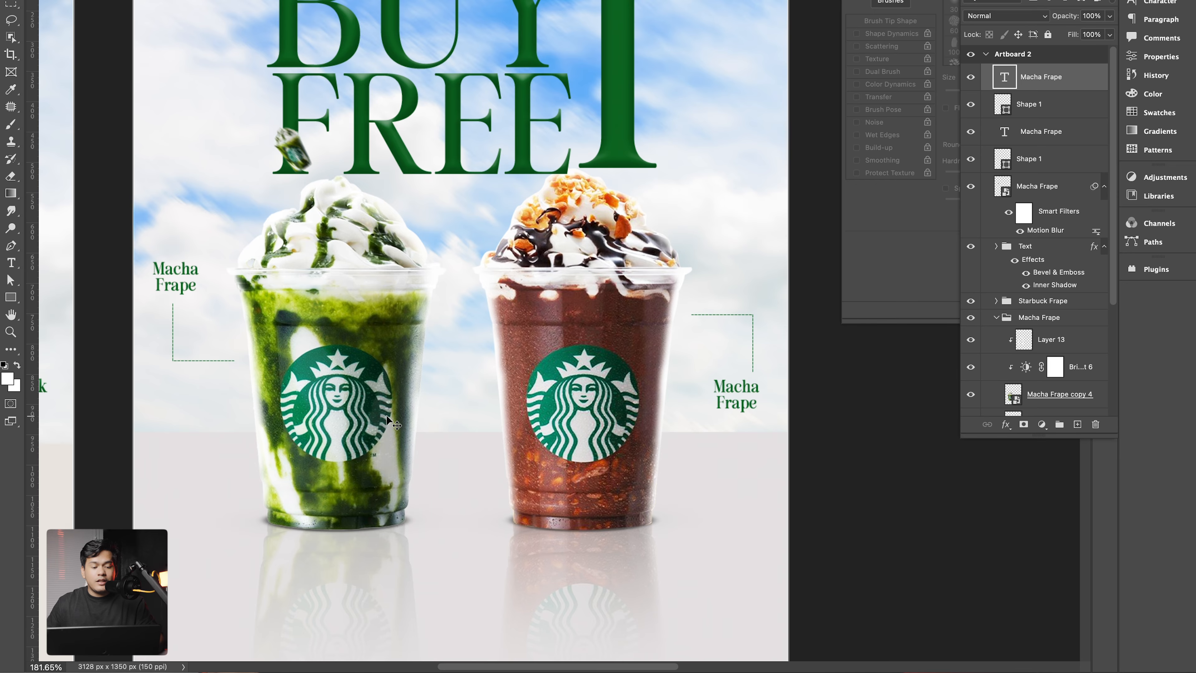
click(11, 262)
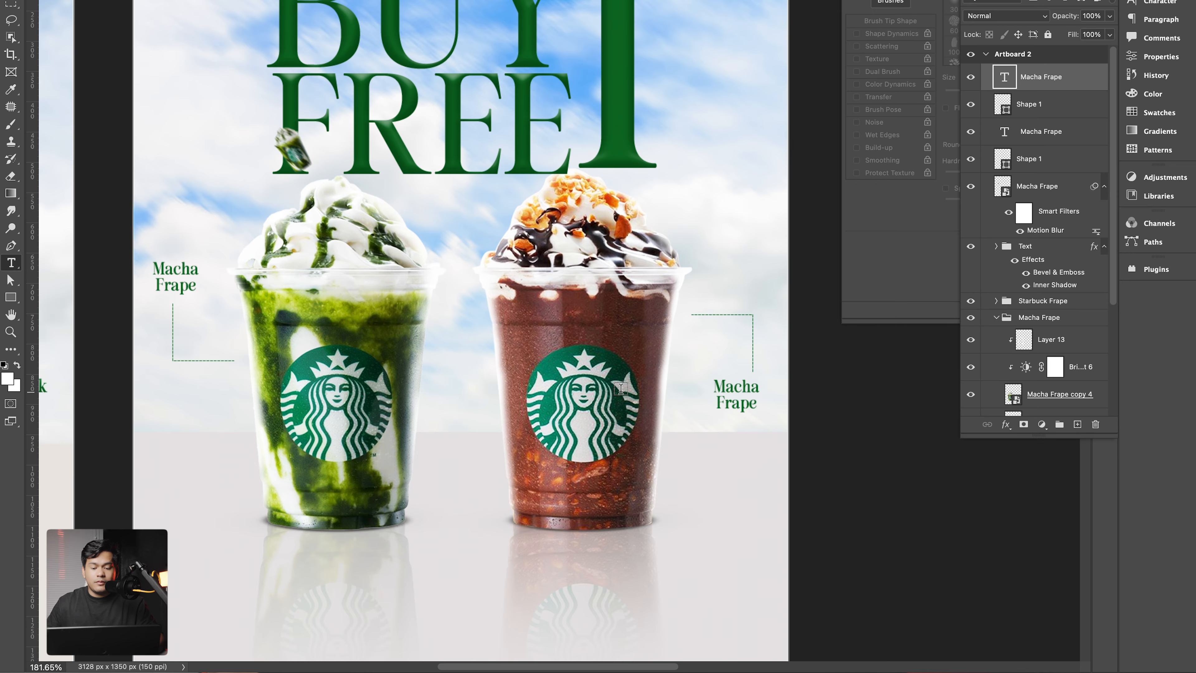
double_click(715, 386)
text(S)
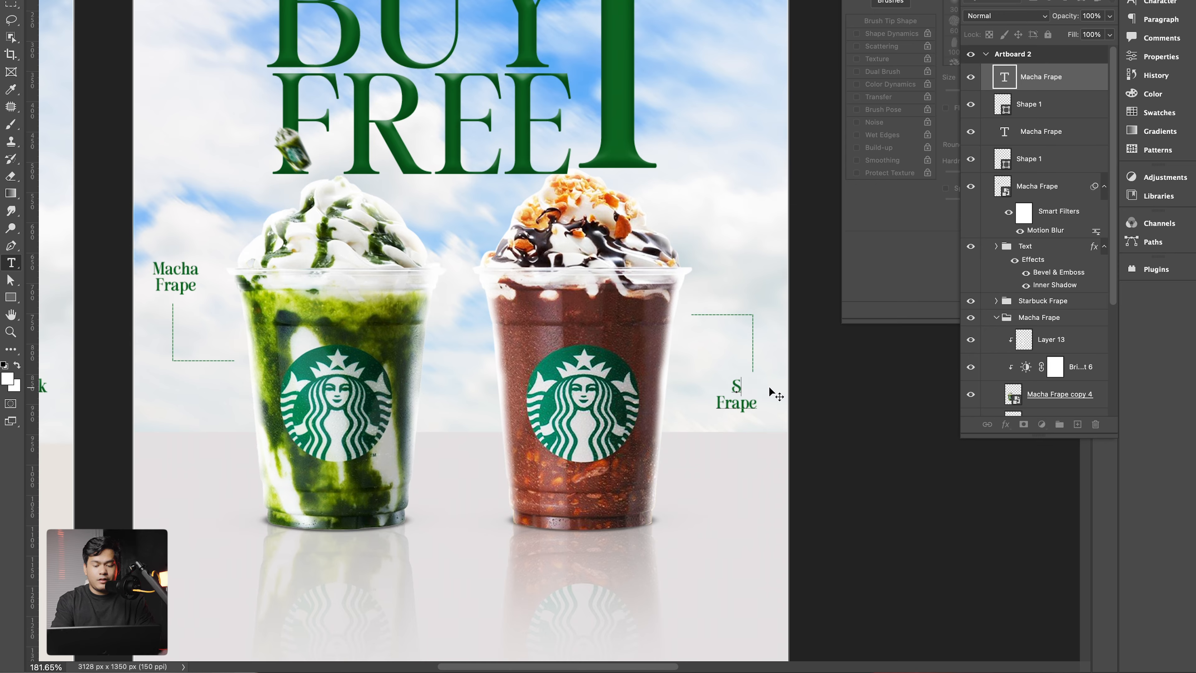
text(tarbuck)
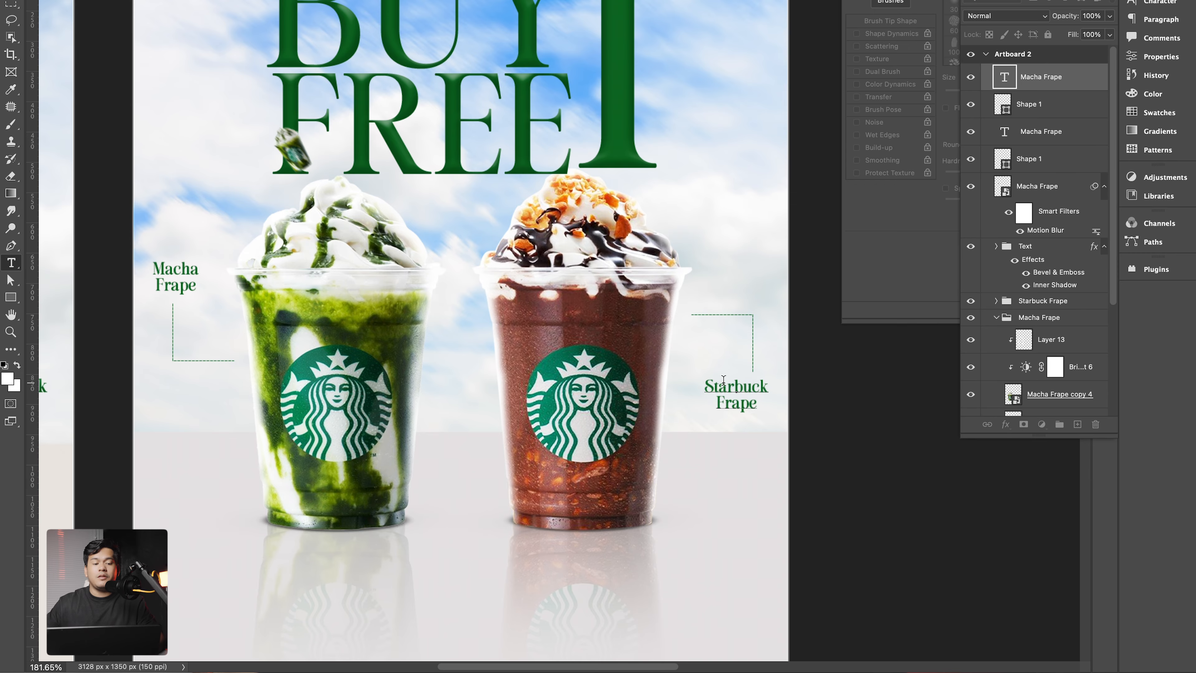
click(11, 11)
scroll(520, 300, down, 8)
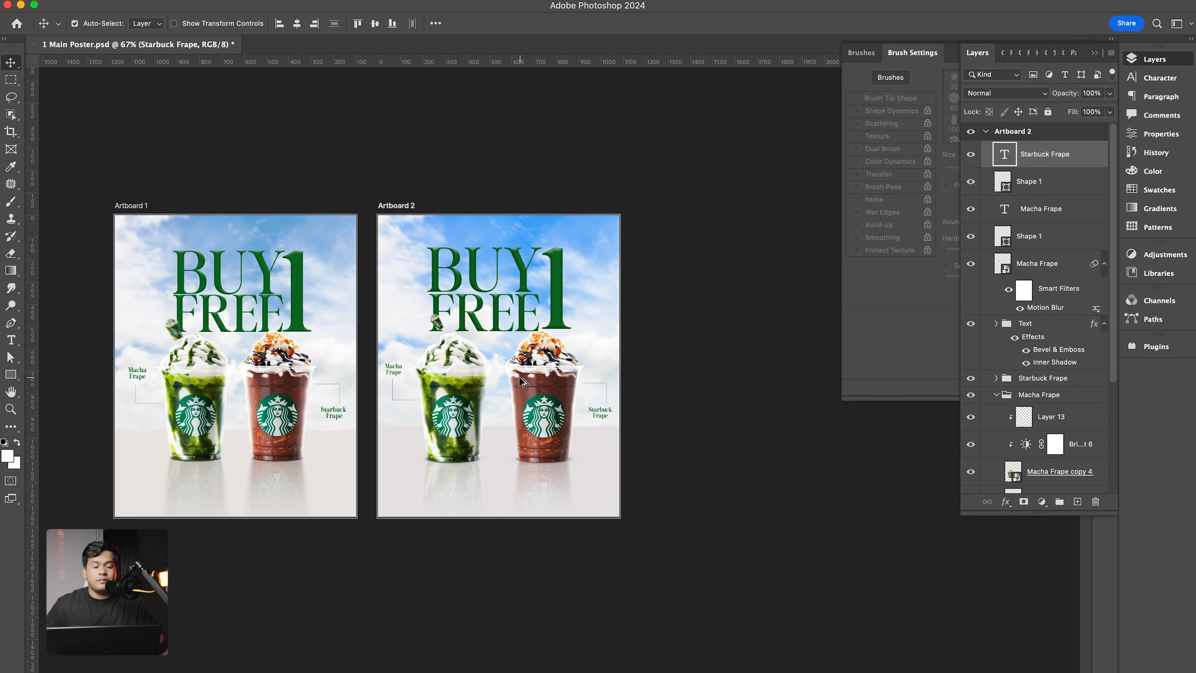
scroll(497, 289, up, 1)
scroll(496, 389, up, 2)
scroll(664, 384, up, 3)
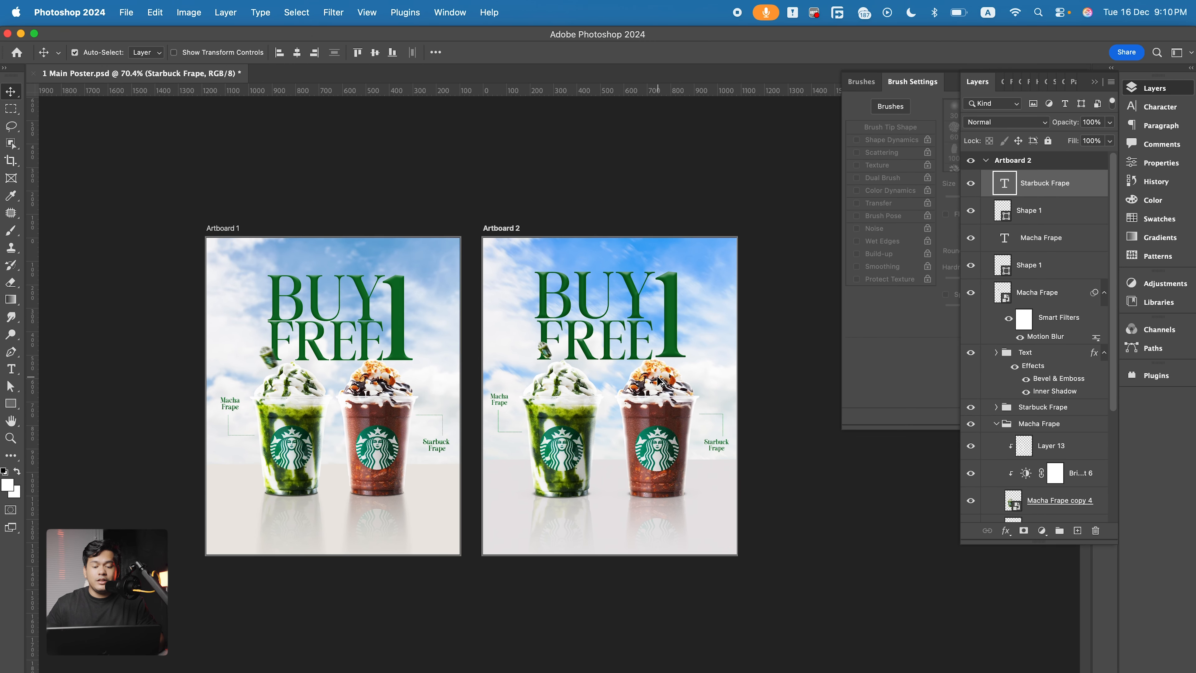